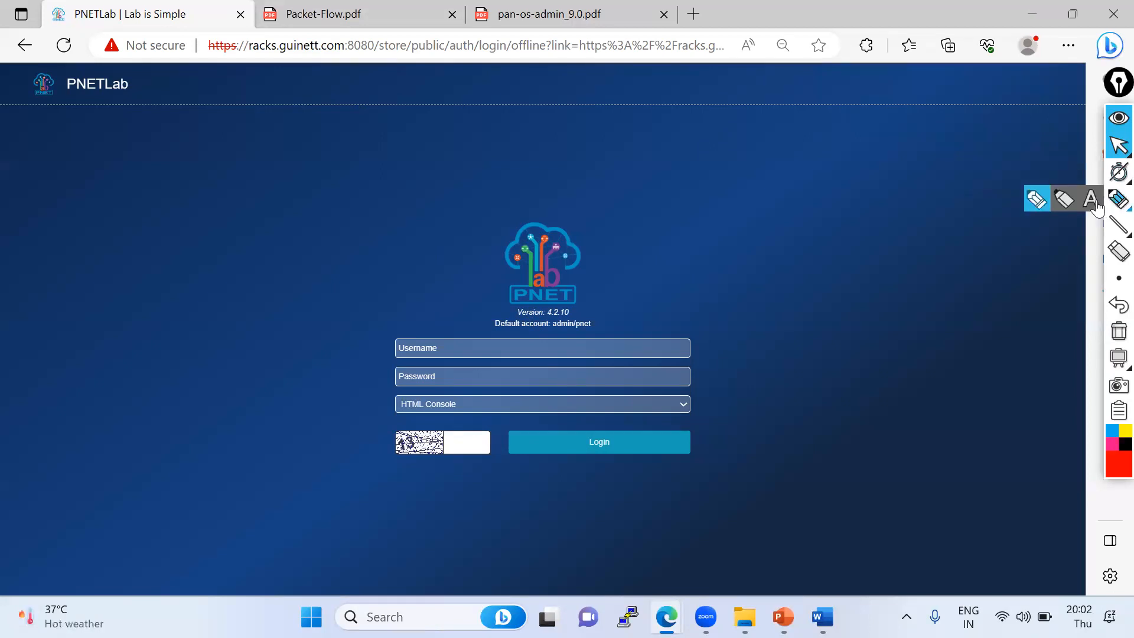
{"action": "left_click", "coordinate": [813, 226]}
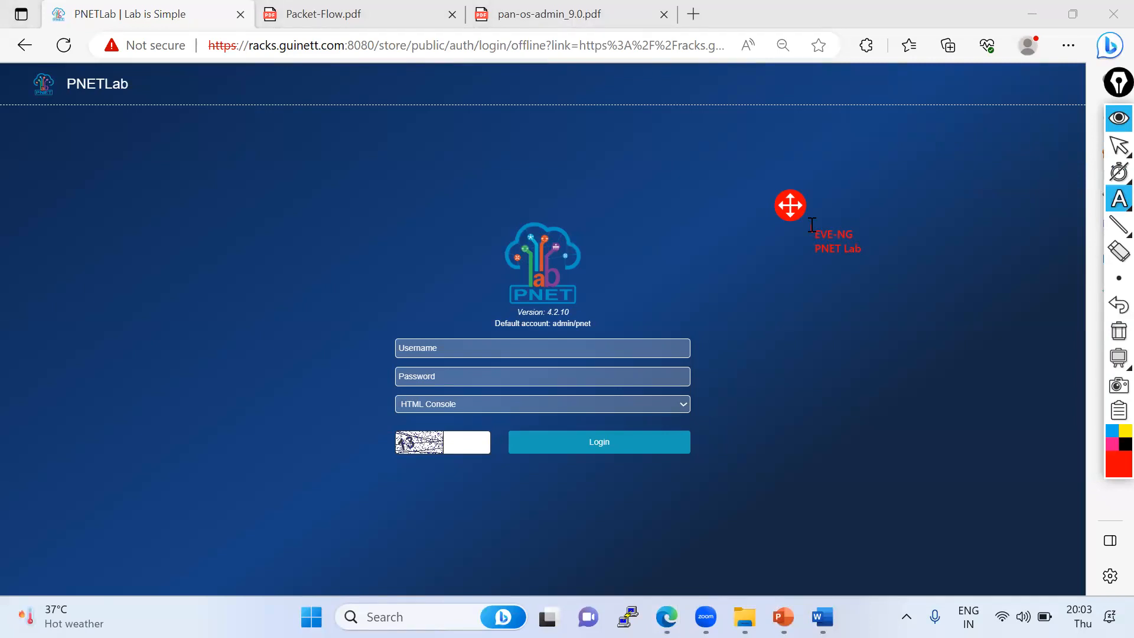
{"action": "mouse_move", "coordinate": [1120, 199]}
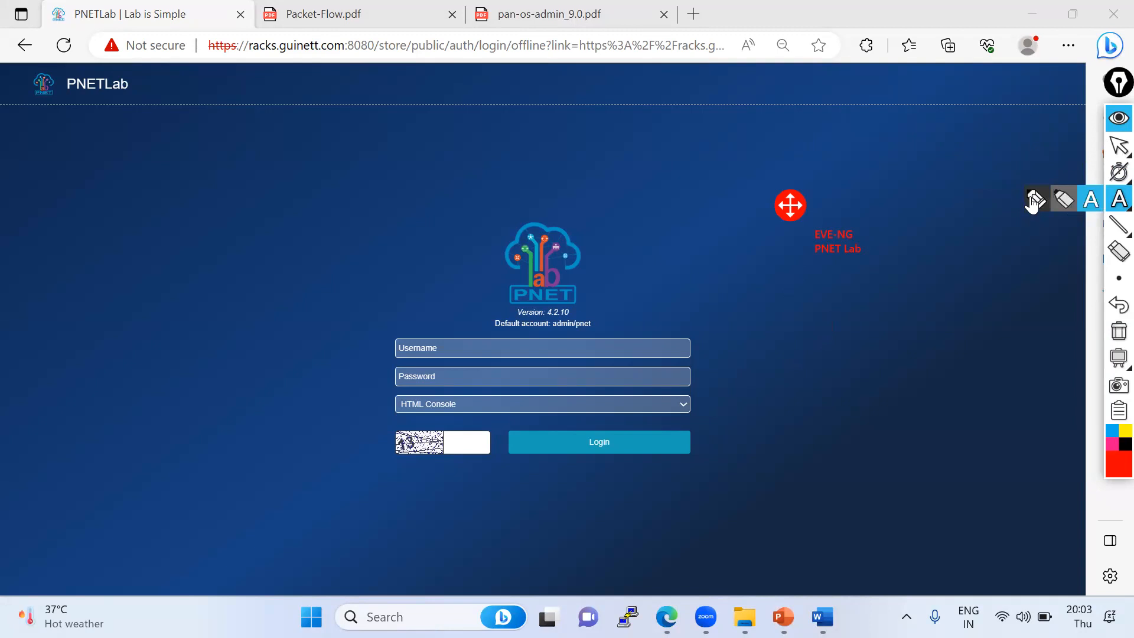
{"action": "left_click", "coordinate": [1033, 201]}
{"action": "left_click_drag", "start_coordinate": [813, 235], "coordinate": [673, 170]}
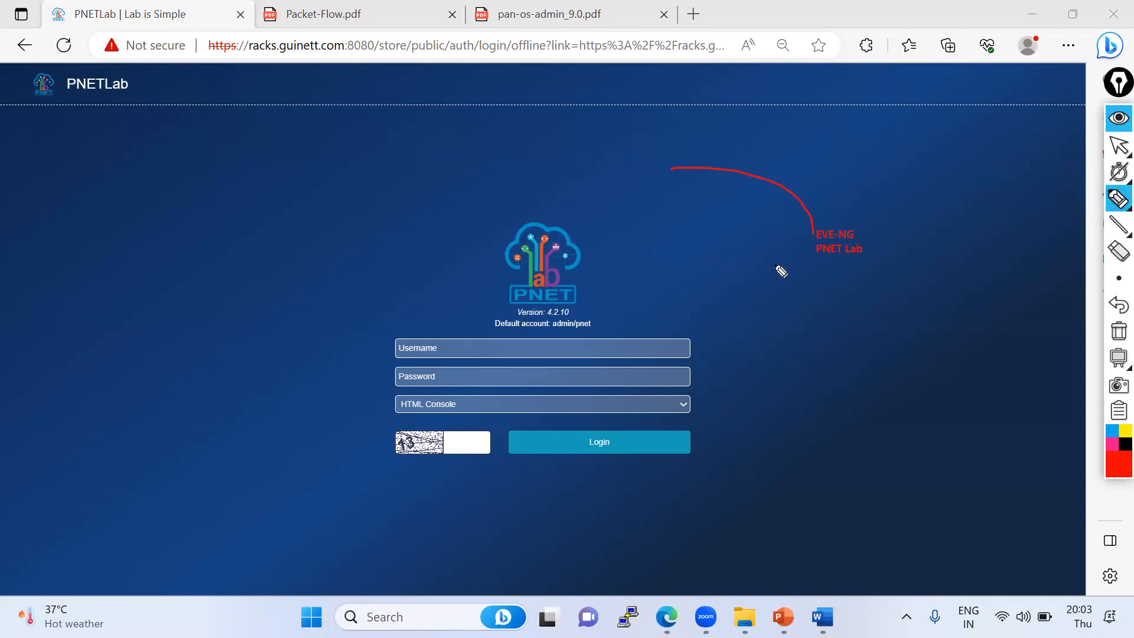
{"action": "mouse_move", "coordinate": [802, 252]}
{"action": "left_mouse_down"}
{"action": "mouse_move", "coordinate": [525, 236]}
{"action": "mouse_move", "coordinate": [501, 271]}
{"action": "mouse_move", "coordinate": [549, 235]}
{"action": "mouse_move", "coordinate": [503, 260]}
{"action": "left_mouse_up"}
{"action": "mouse_move", "coordinate": [36, 93]}
{"action": "left_mouse_down"}
{"action": "mouse_move", "coordinate": [132, 93]}
{"action": "mouse_move", "coordinate": [58, 79]}
{"action": "mouse_move", "coordinate": [60, 104]}
{"action": "left_mouse_up"}
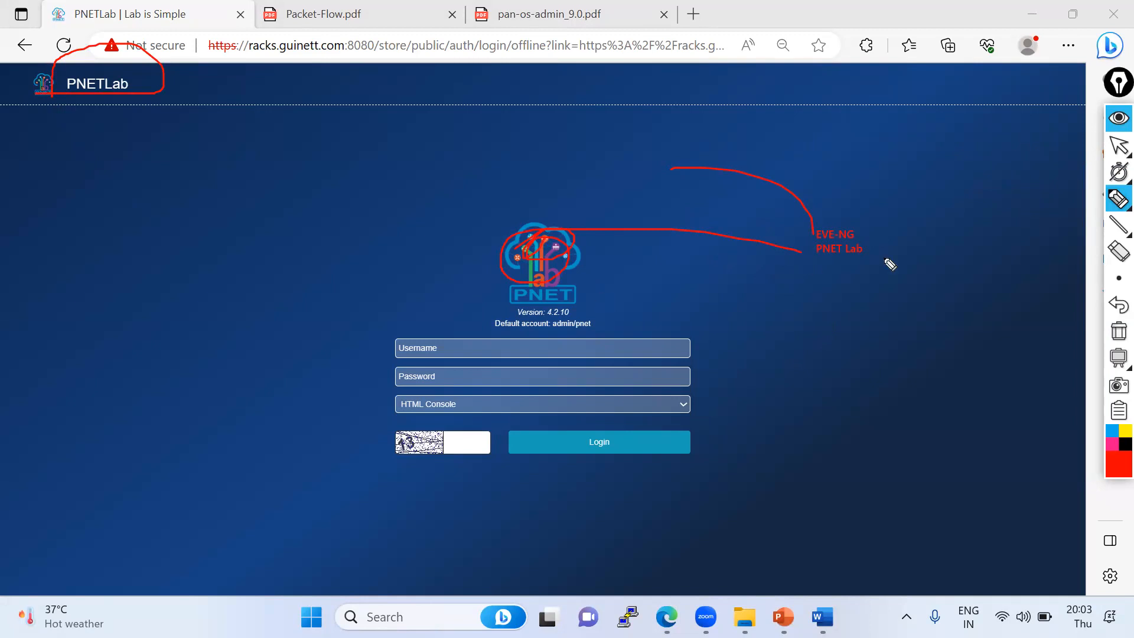
{"action": "left_click_drag", "start_coordinate": [802, 265], "coordinate": [871, 265]}
{"action": "left_click_drag", "start_coordinate": [816, 232], "coordinate": [818, 260]}
{"action": "left_click", "coordinate": [1114, 288]}
{"action": "left_click_drag", "start_coordinate": [459, 314], "coordinate": [637, 312]}
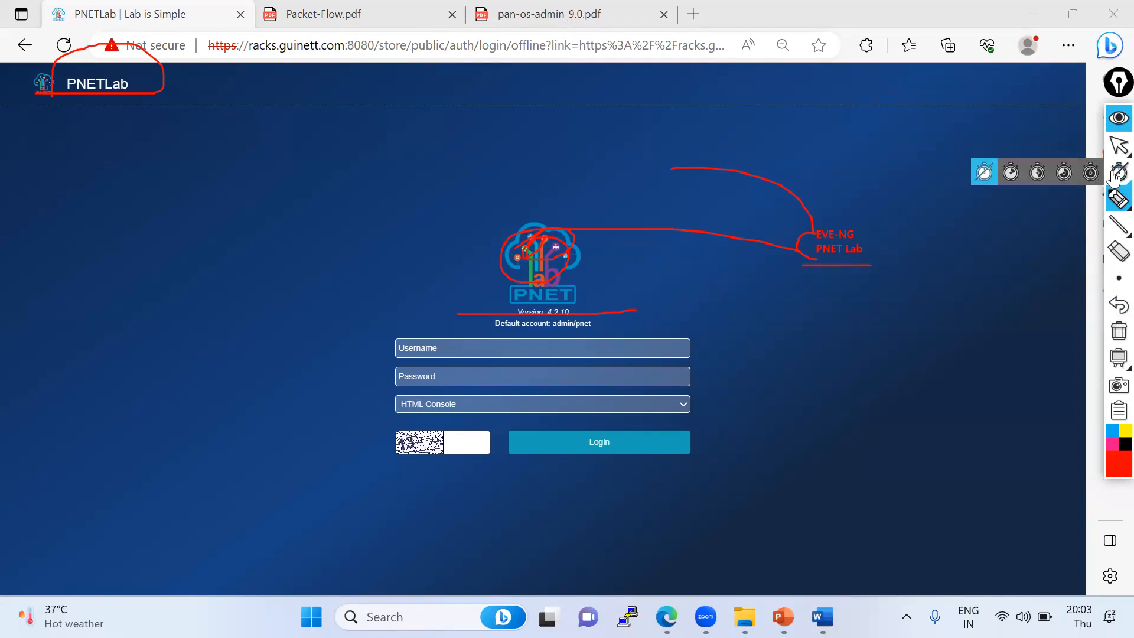
{"action": "left_click", "coordinate": [1118, 332]}
{"action": "left_click", "coordinate": [1117, 144]}
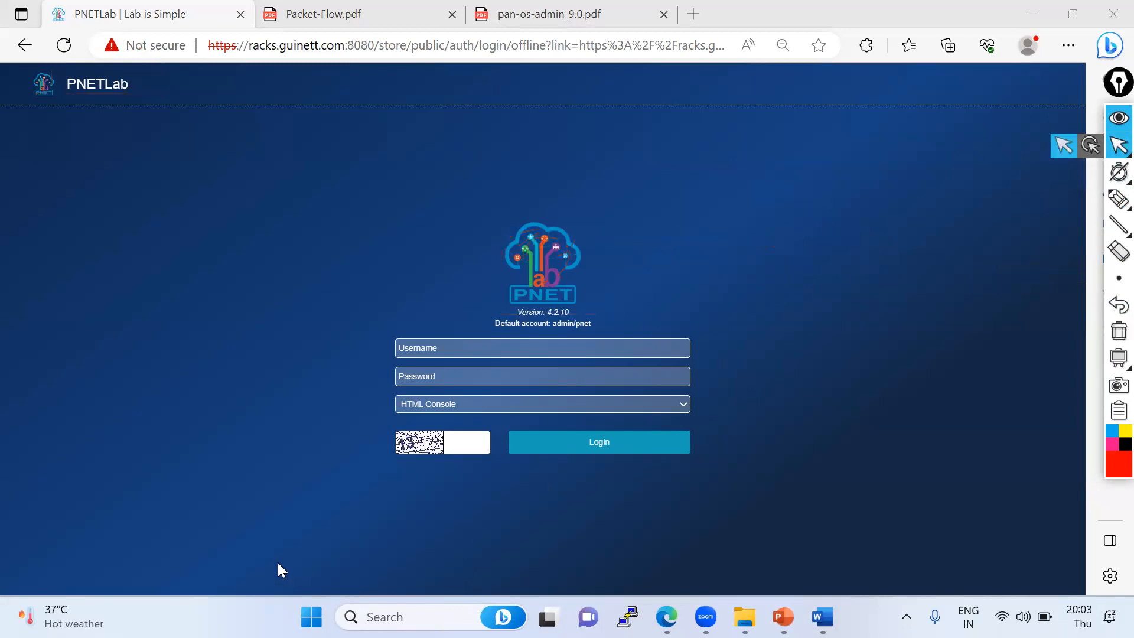
- Enter the username admin and the account password on the PNETLab login page
{"action": "left_click", "coordinate": [440, 350]}
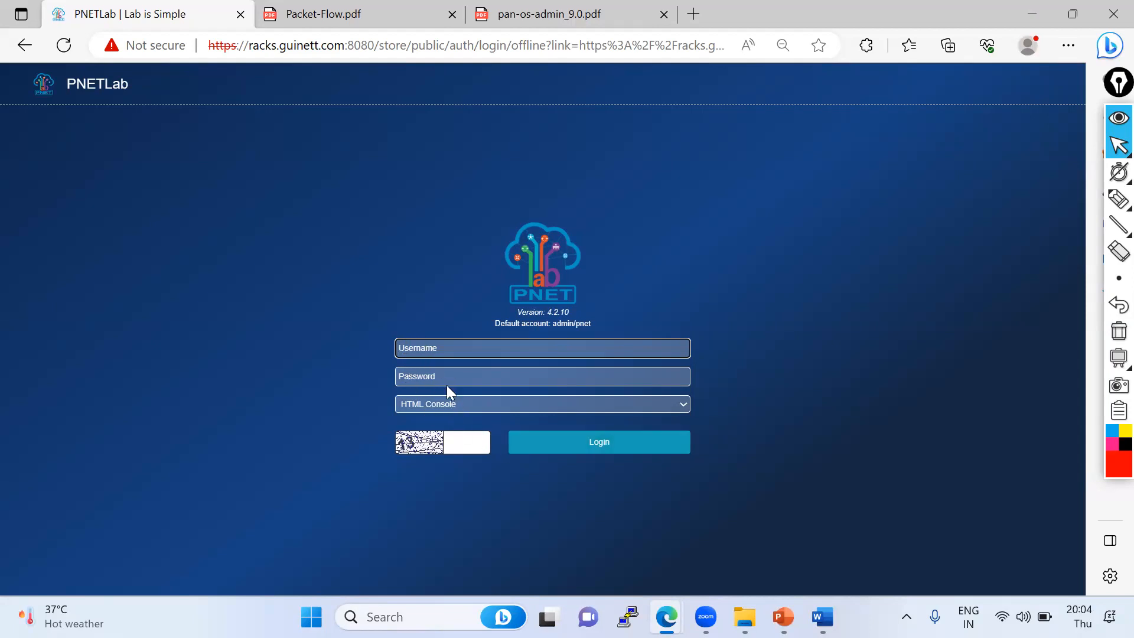
{"action": "type", "text": "dmin"}
{"action": "key", "text": "Tab"}
{"action": "type", "text": "p"}
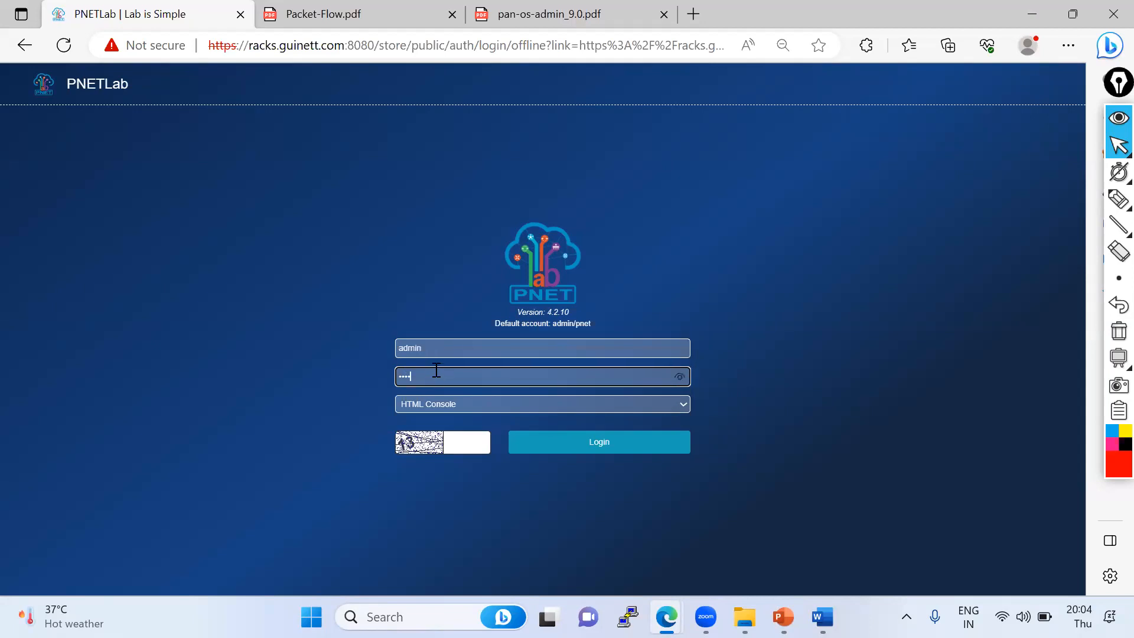
- Choose HTML Console, fill in the captcha verification code, and log in
{"action": "left_click", "coordinate": [433, 403]}
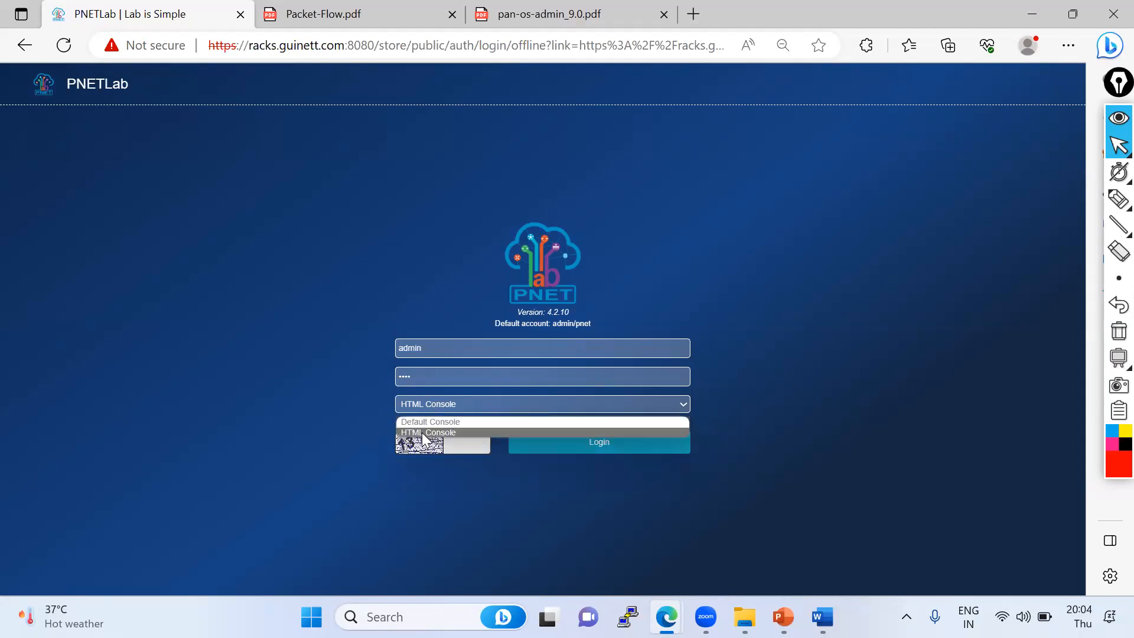
{"action": "left_click", "coordinate": [423, 433]}
{"action": "left_click", "coordinate": [465, 446]}
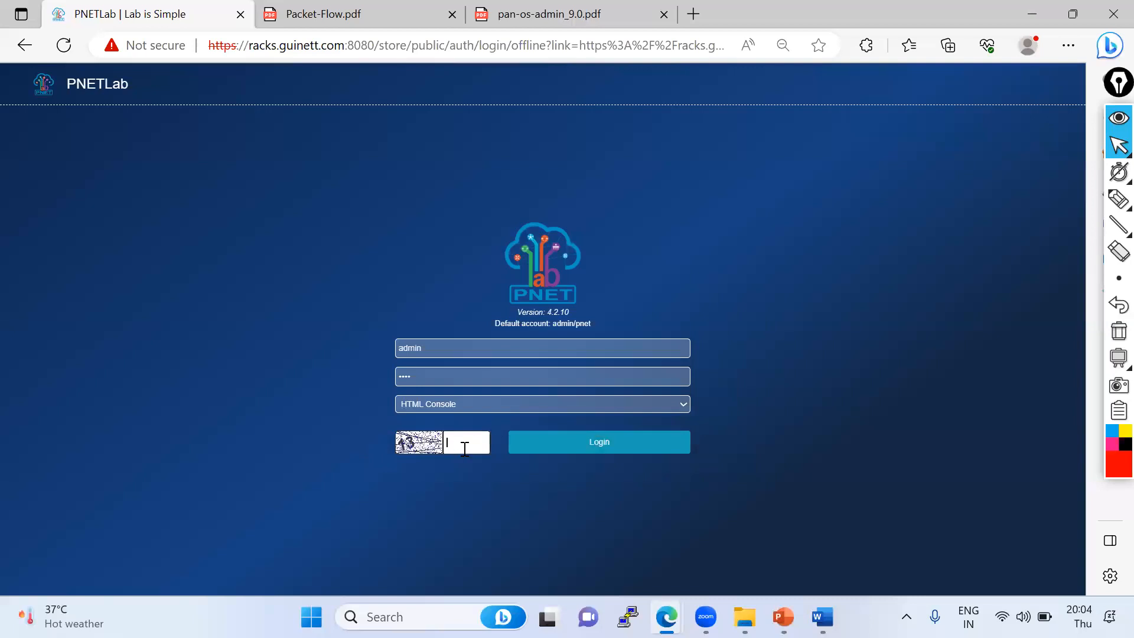
{"action": "type", "text": "13"}
{"action": "left_click", "coordinate": [619, 443]}
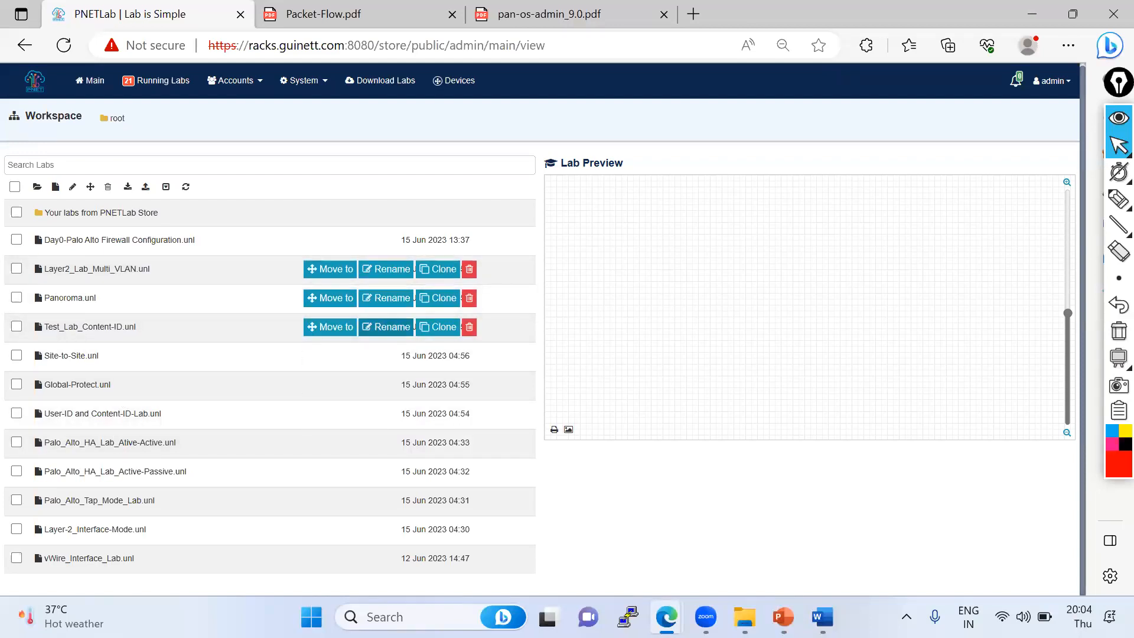
- Switch to the EVE Topology browser window and close the open vWire_Interface_Lab
{"action": "left_click", "coordinate": [680, 600]}
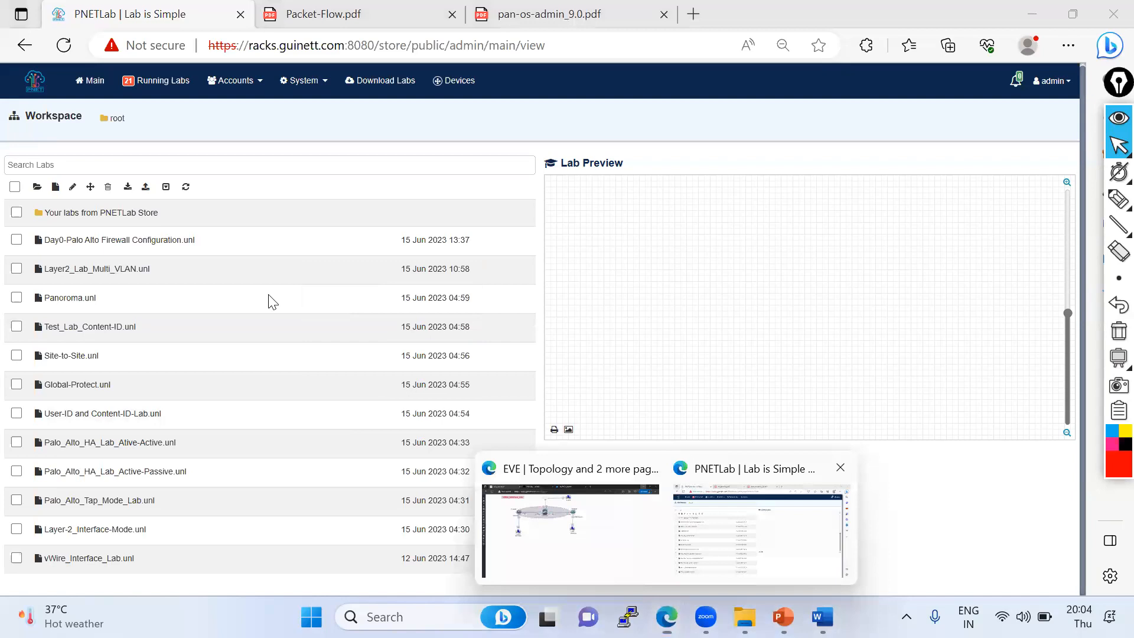
{"action": "key", "text": "alt+Tab"}
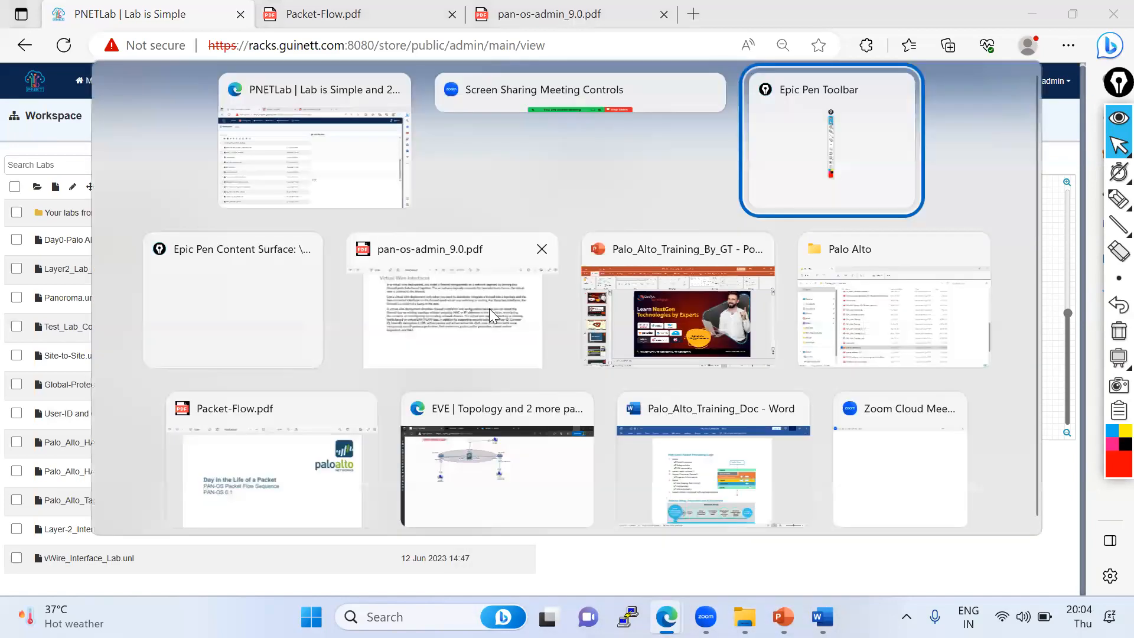
{"action": "key", "text": "alt+Tab"}
{"action": "key", "text": "alt+Tab"}
{"action": "key", "text": "alt+Tab"}
{"action": "key", "text": "alt+Tab"}
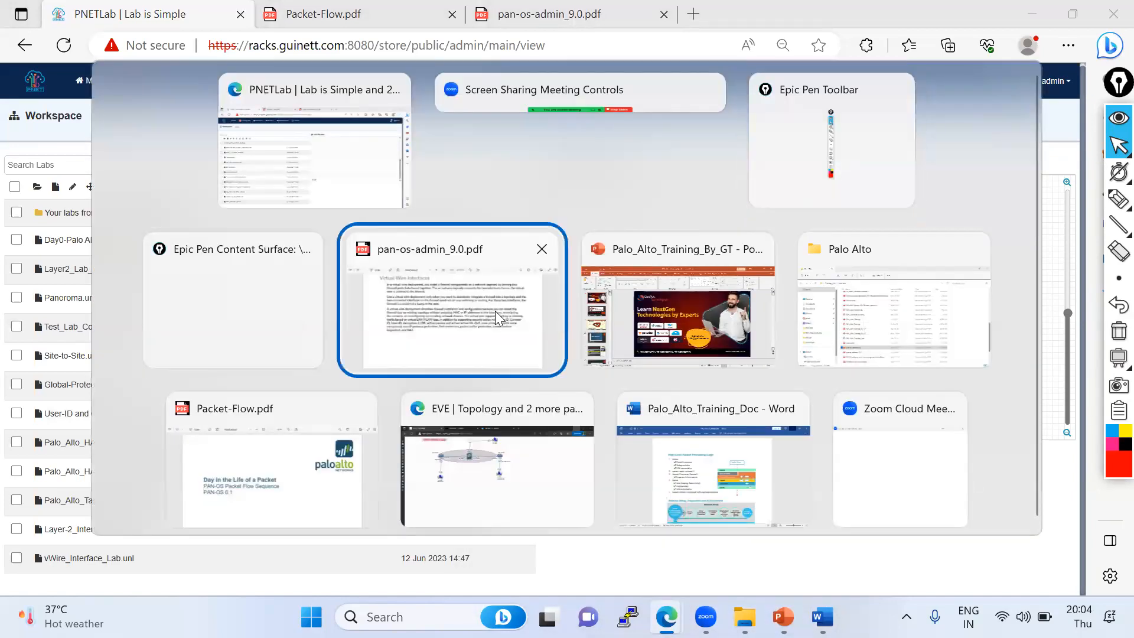
{"action": "key", "text": "alt+Tab"}
{"action": "key", "text": "alt+Tab"}
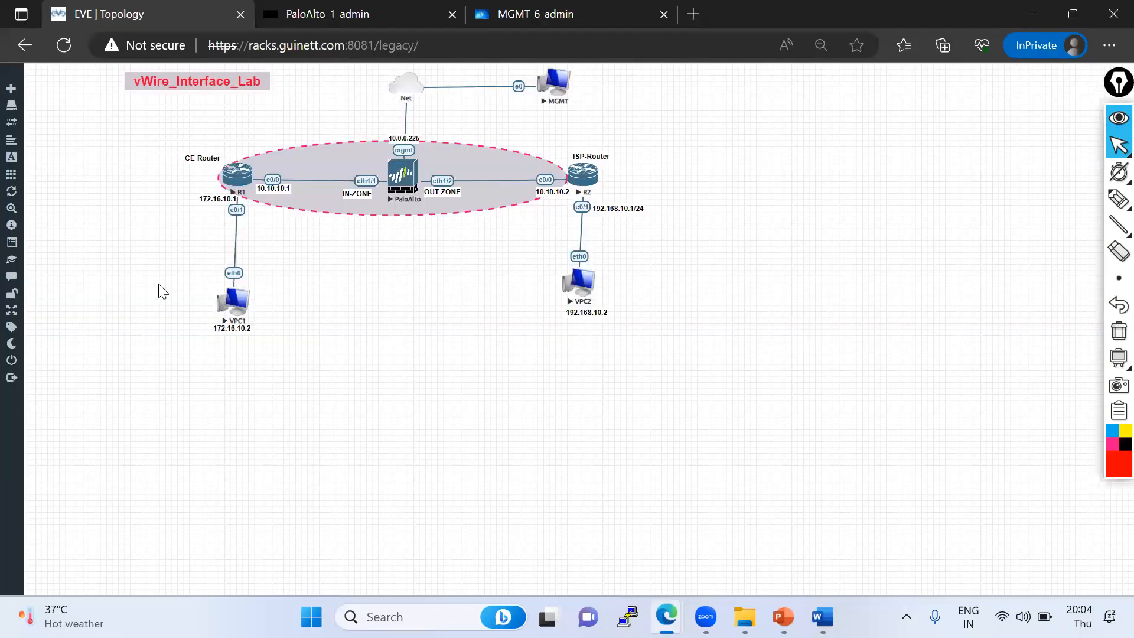
{"action": "mouse_move", "coordinate": [3, 183]}
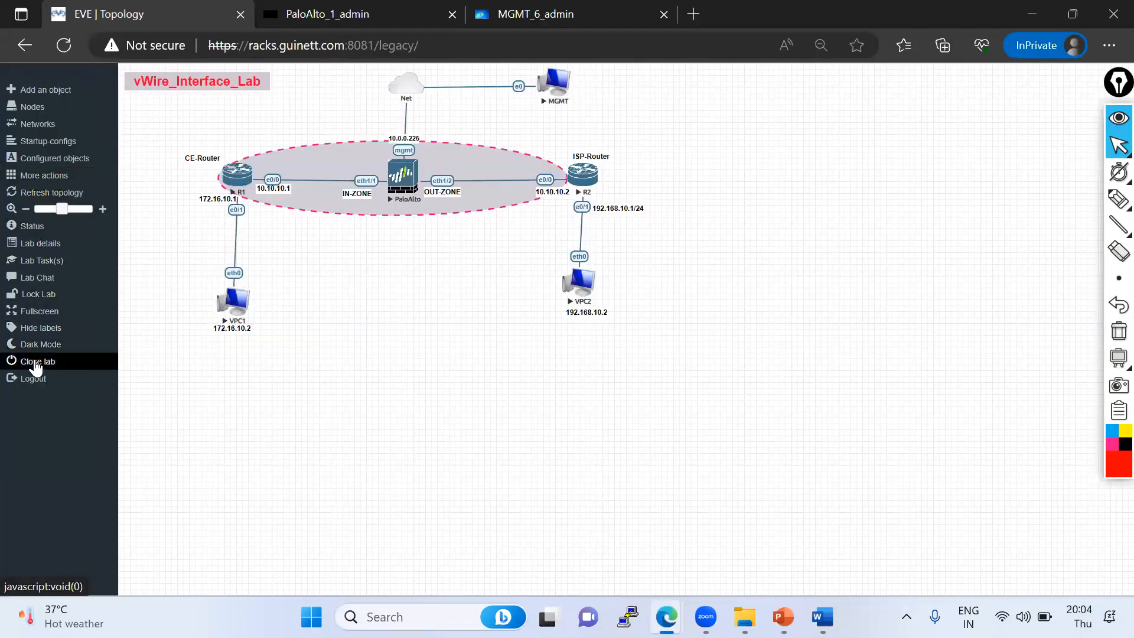
{"action": "left_click", "coordinate": [37, 365]}
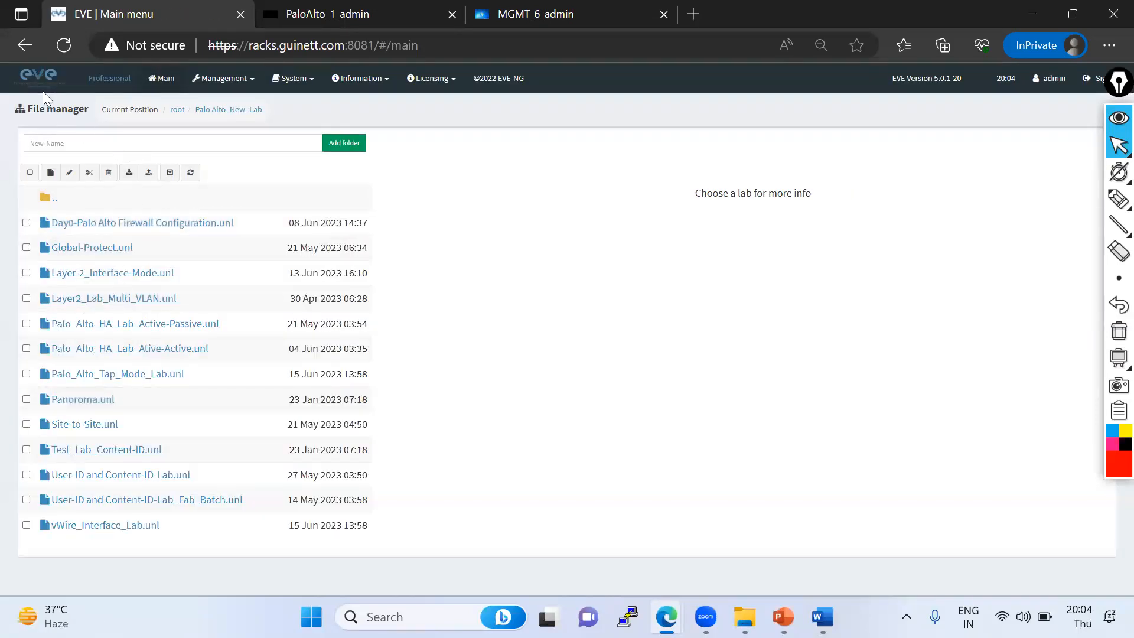
- Switch back to PNETLab and add a new lab named TestLab from the workspace
{"action": "key", "text": "alt+Tab"}
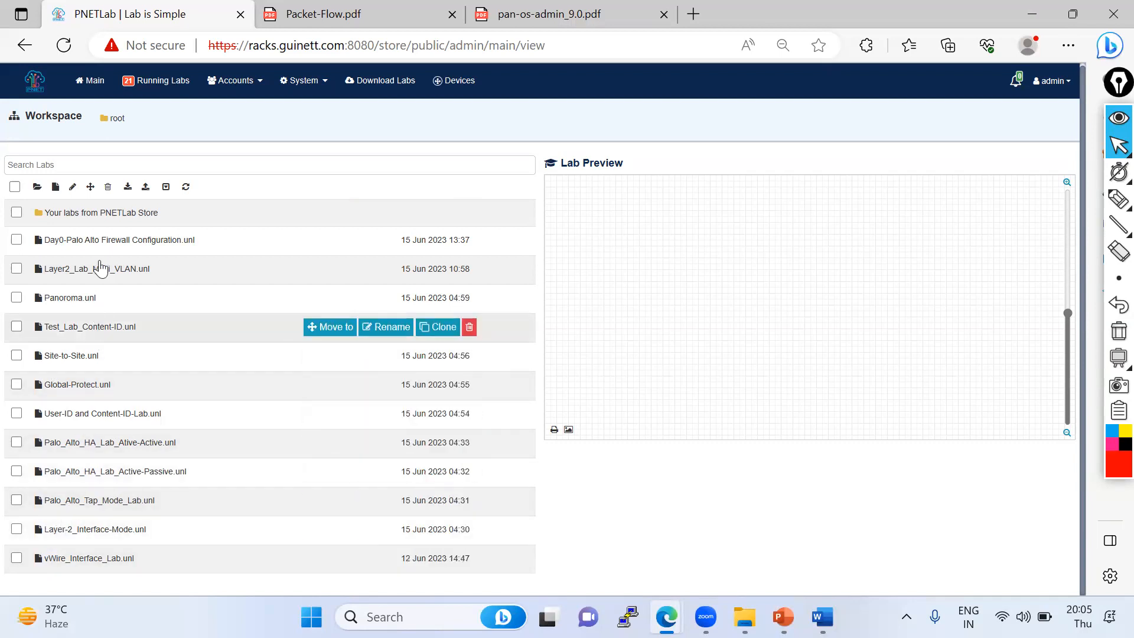
{"action": "left_click", "coordinate": [55, 186]}
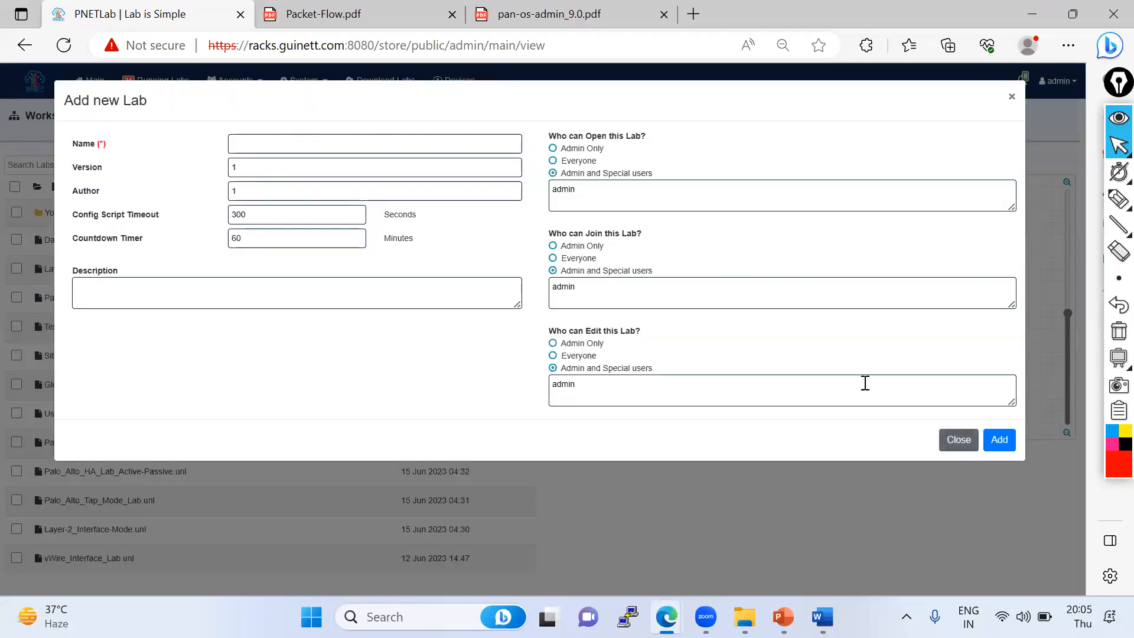
{"action": "left_click", "coordinate": [284, 143]}
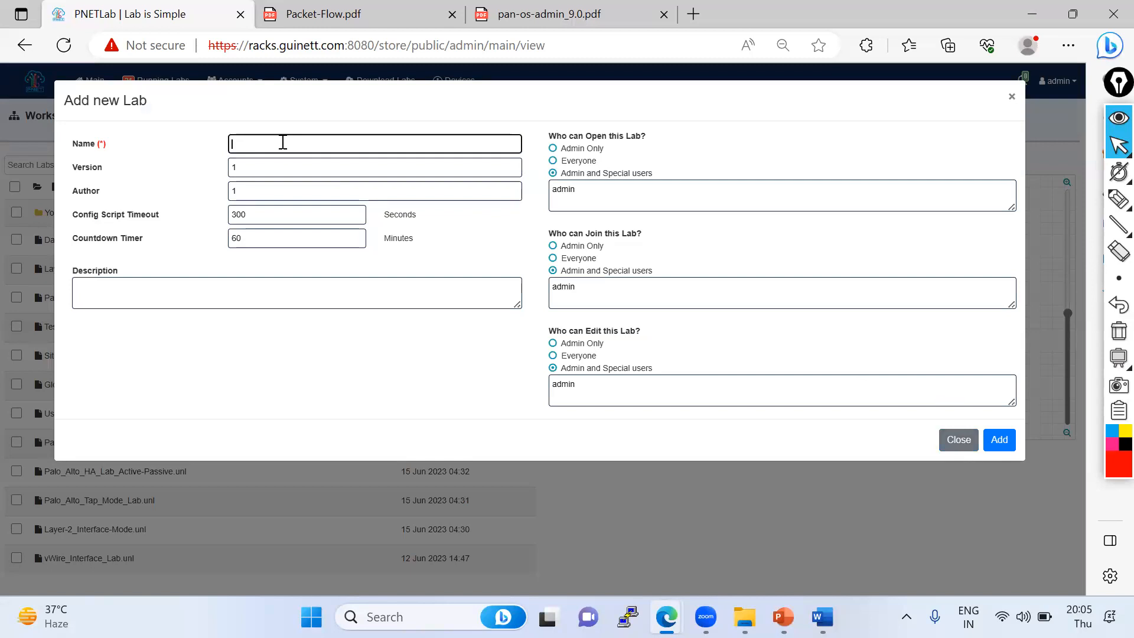
{"action": "type", "text": "Test-Lab"}
{"action": "left_click", "coordinate": [1004, 443]}
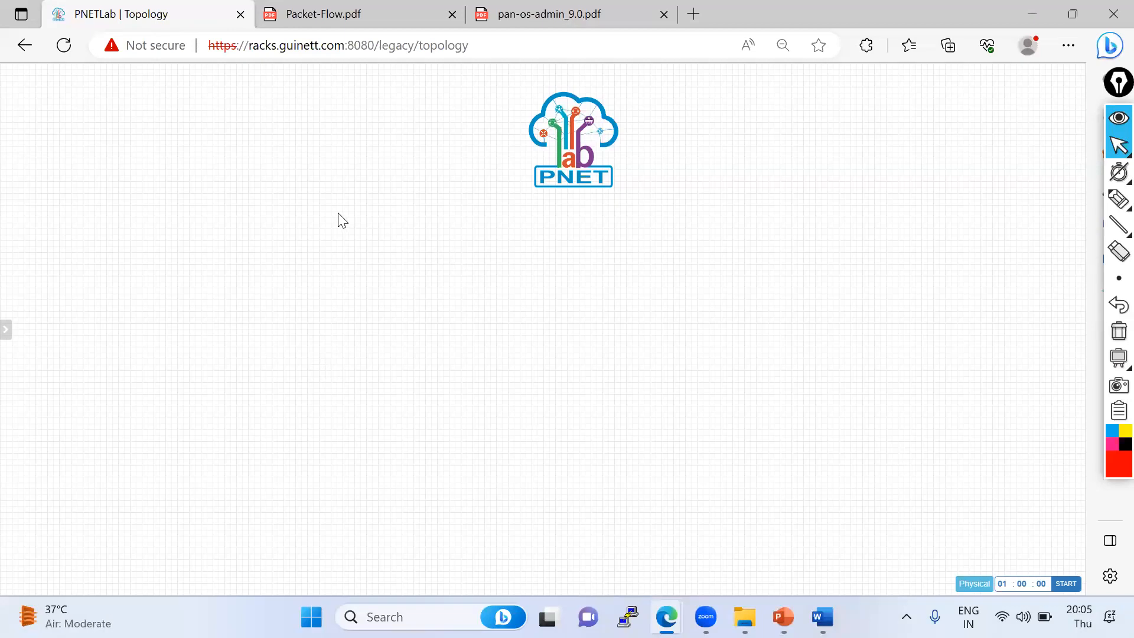
{"action": "right_click", "coordinate": [337, 219]}
{"action": "left_click", "coordinate": [376, 236]}
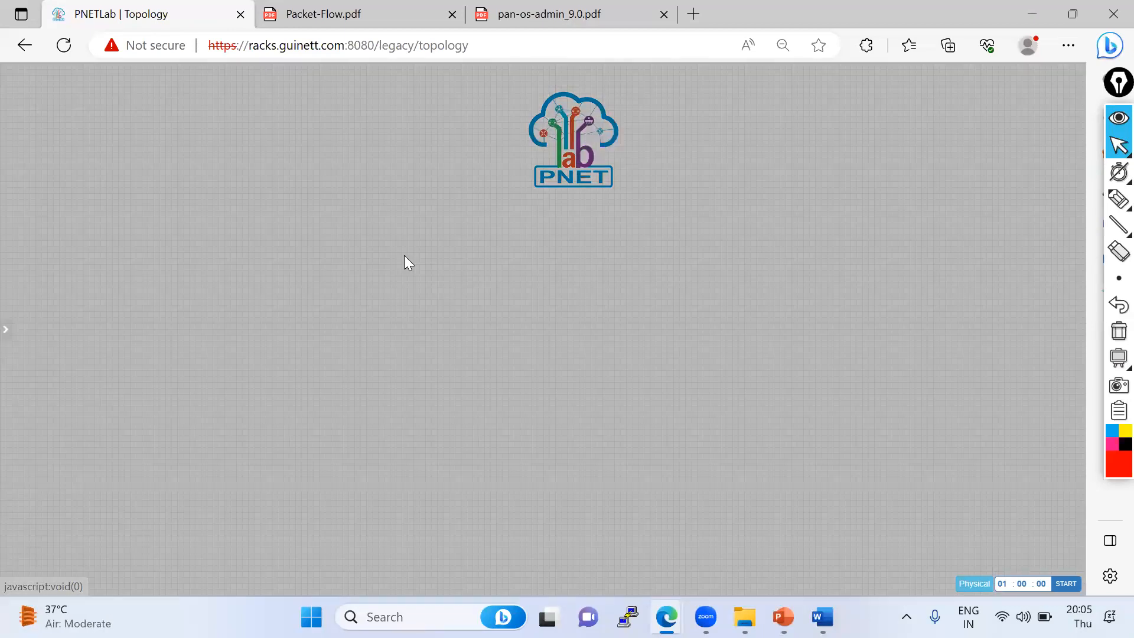
{"action": "left_click", "coordinate": [1051, 344]}
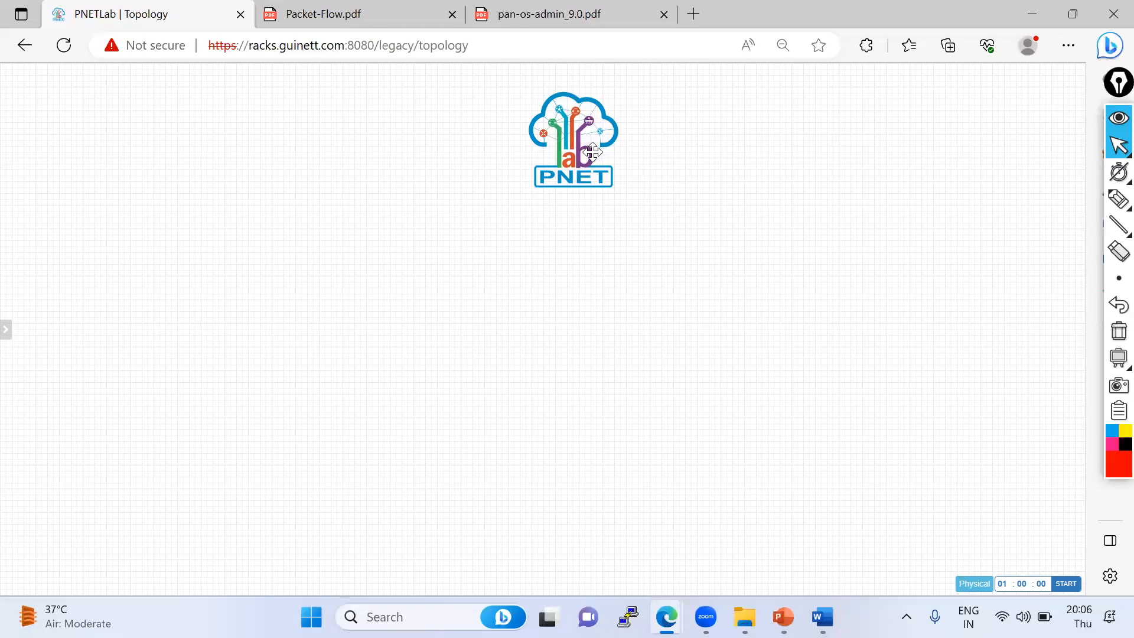
{"action": "right_click", "coordinate": [592, 152]}
{"action": "left_click", "coordinate": [620, 273]}
{"action": "left_click", "coordinate": [520, 145]}
{"action": "right_click", "coordinate": [402, 194]}
{"action": "left_click", "coordinate": [448, 212]}
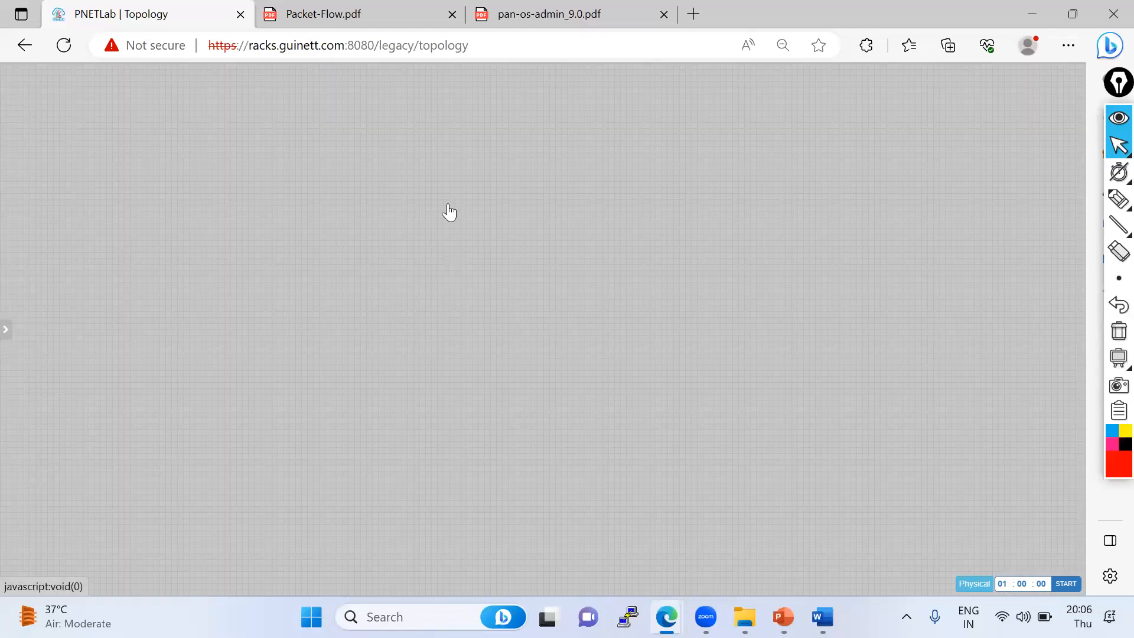
{"action": "left_click", "coordinate": [158, 367]}
- Close the empty TestLab topology to return to the lab workspace
{"action": "mouse_move", "coordinate": [4, 329]}
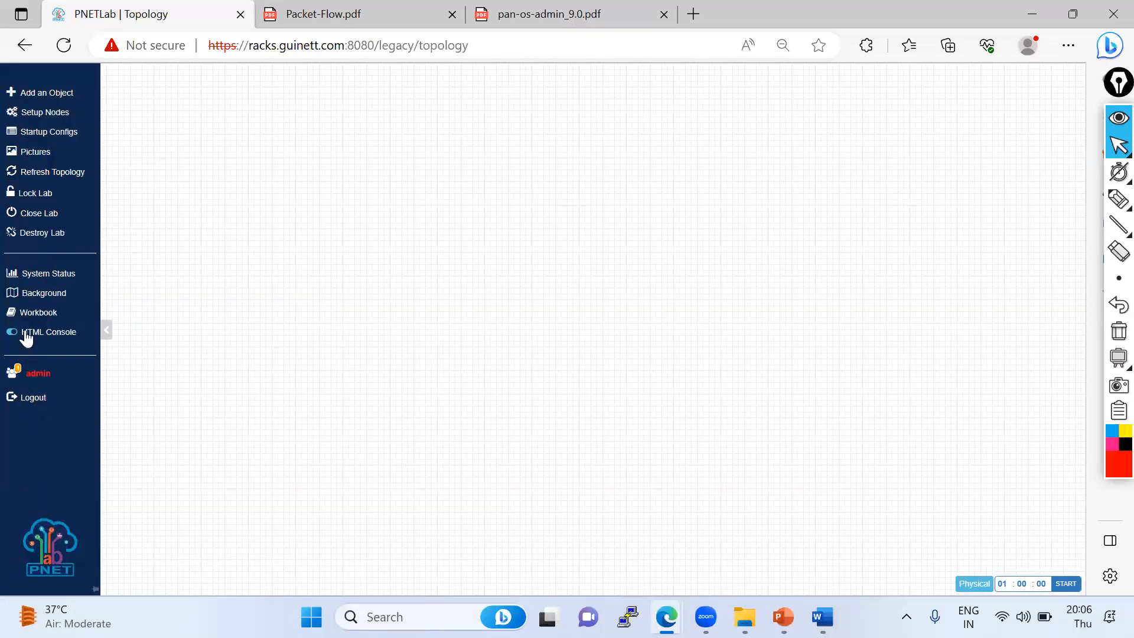
{"action": "left_click", "coordinate": [47, 223]}
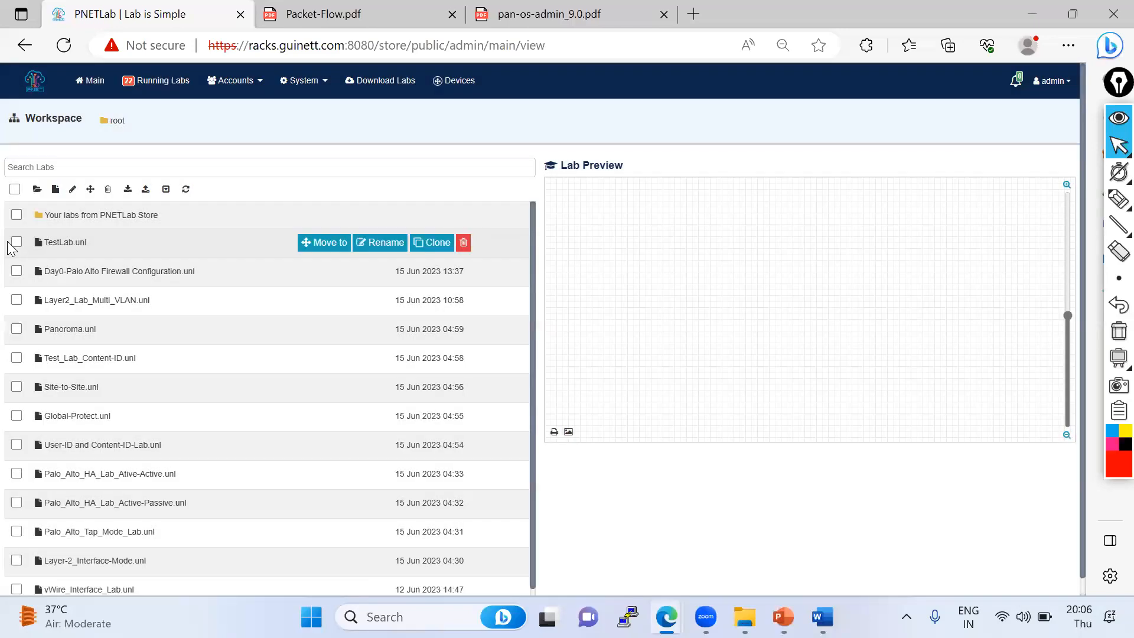
- Try to delete TestLab.unl from the workspace, confirming the deletion prompt
{"action": "left_click", "coordinate": [16, 242]}
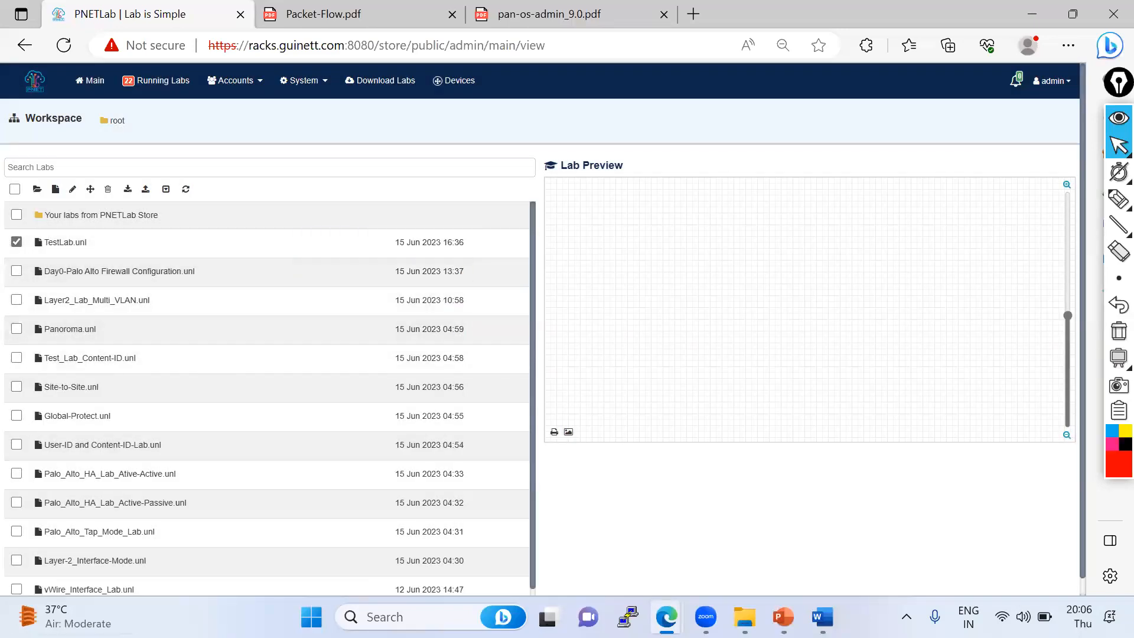
{"action": "left_click", "coordinate": [109, 189]}
{"action": "left_click", "coordinate": [626, 144]}
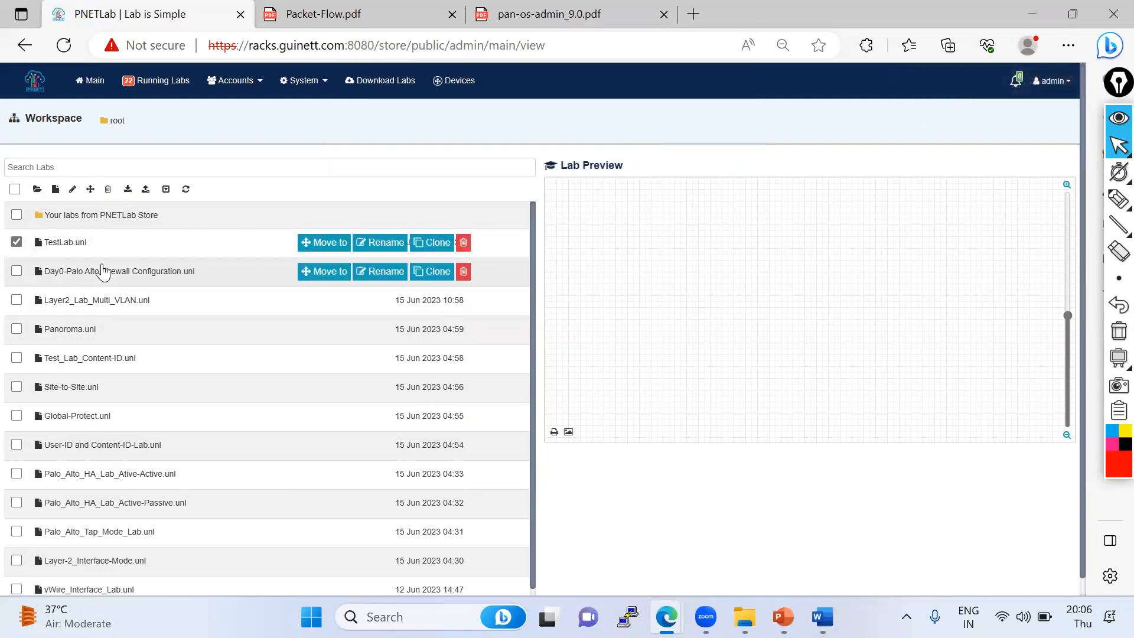
{"action": "left_click", "coordinate": [70, 244]}
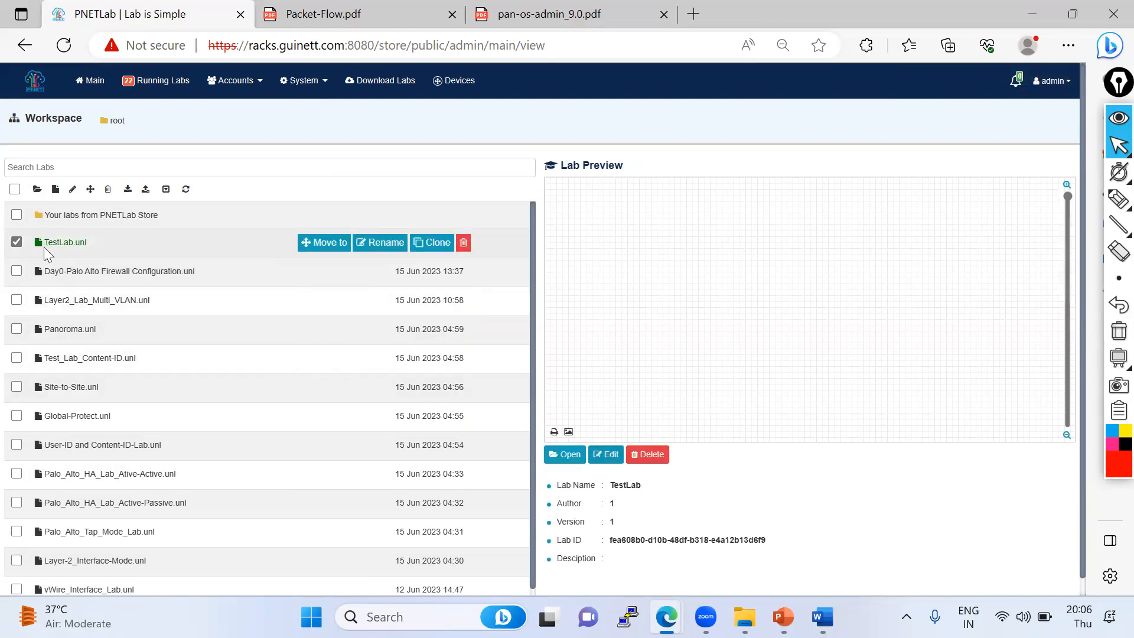
{"action": "left_click", "coordinate": [463, 244]}
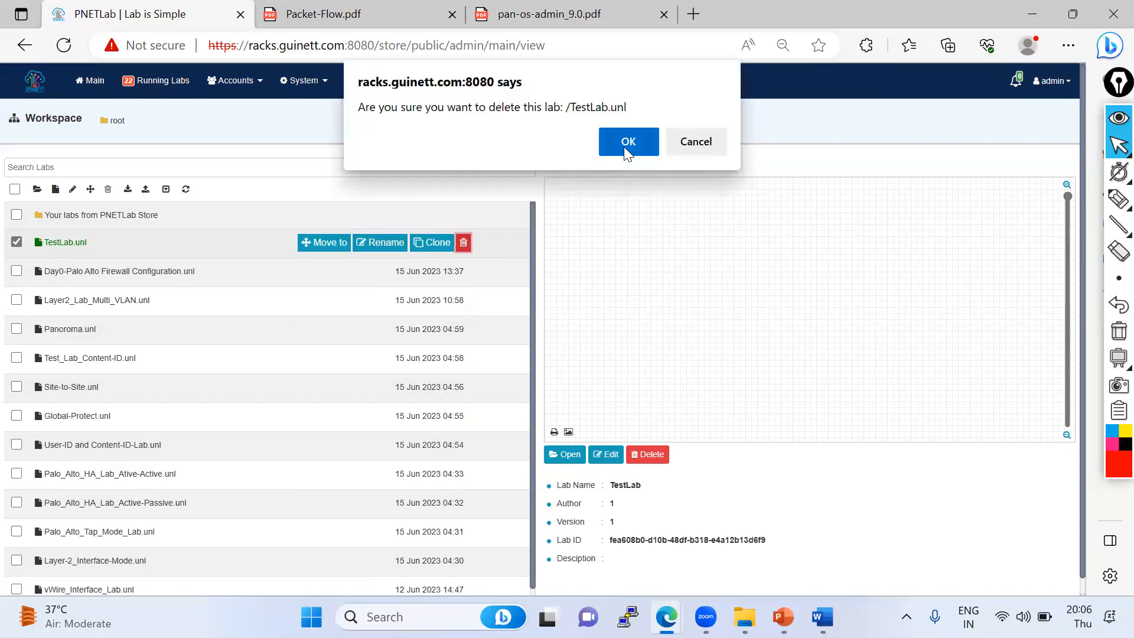
{"action": "left_click", "coordinate": [627, 144]}
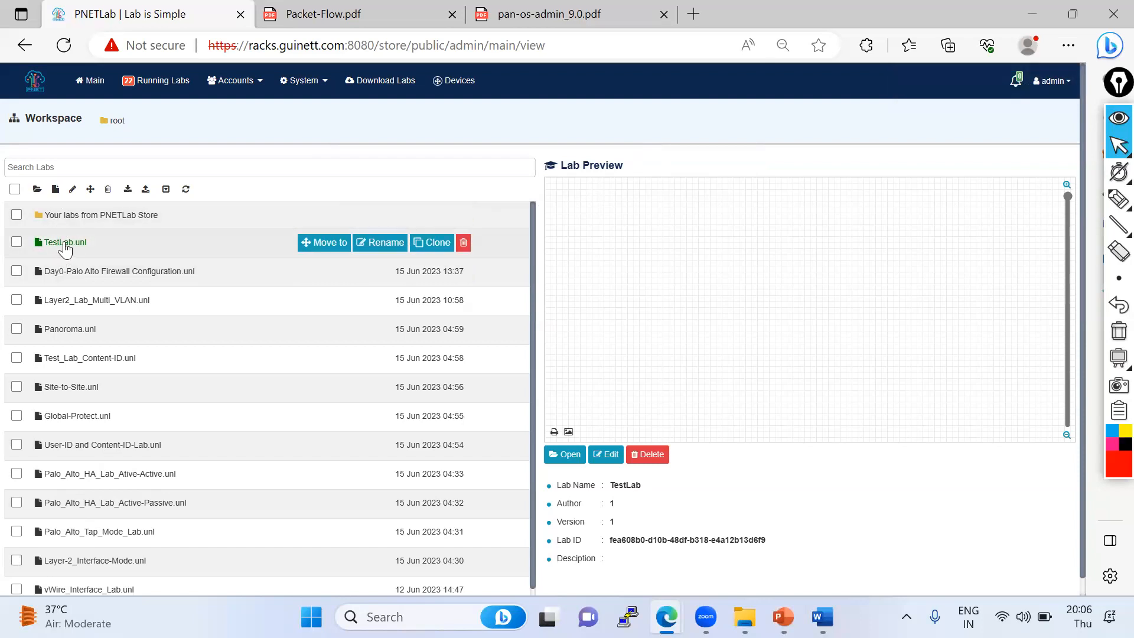
- Open TestLab and destroy the lab, confirming that all nodes are wiped
{"action": "left_click", "coordinate": [565, 454]}
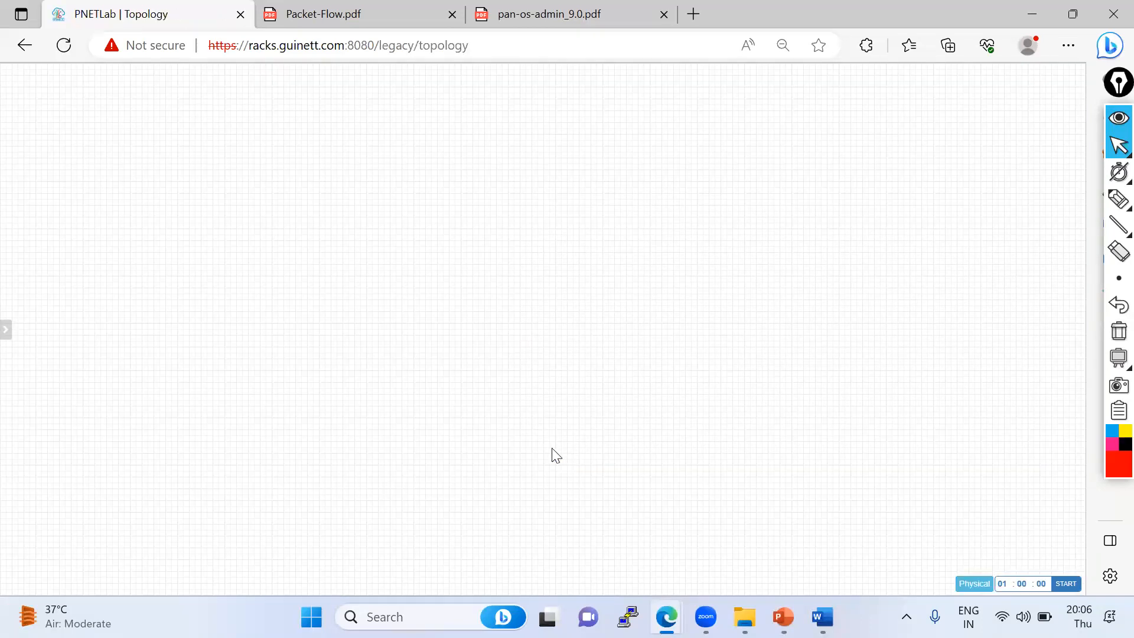
{"action": "mouse_move", "coordinate": [4, 204]}
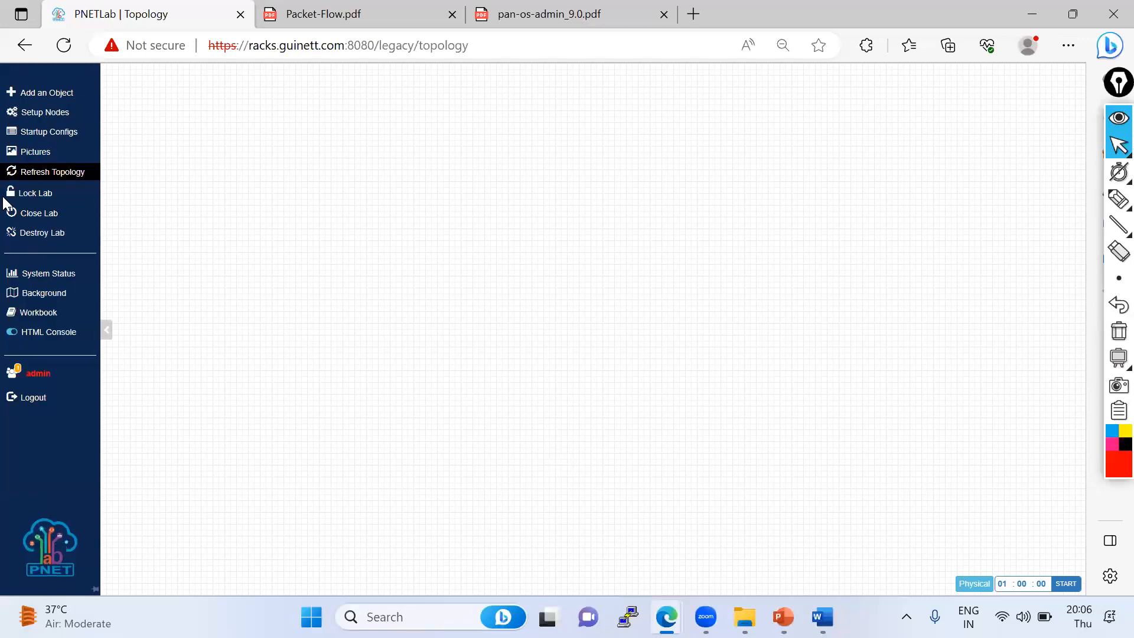
{"action": "left_click", "coordinate": [42, 232]}
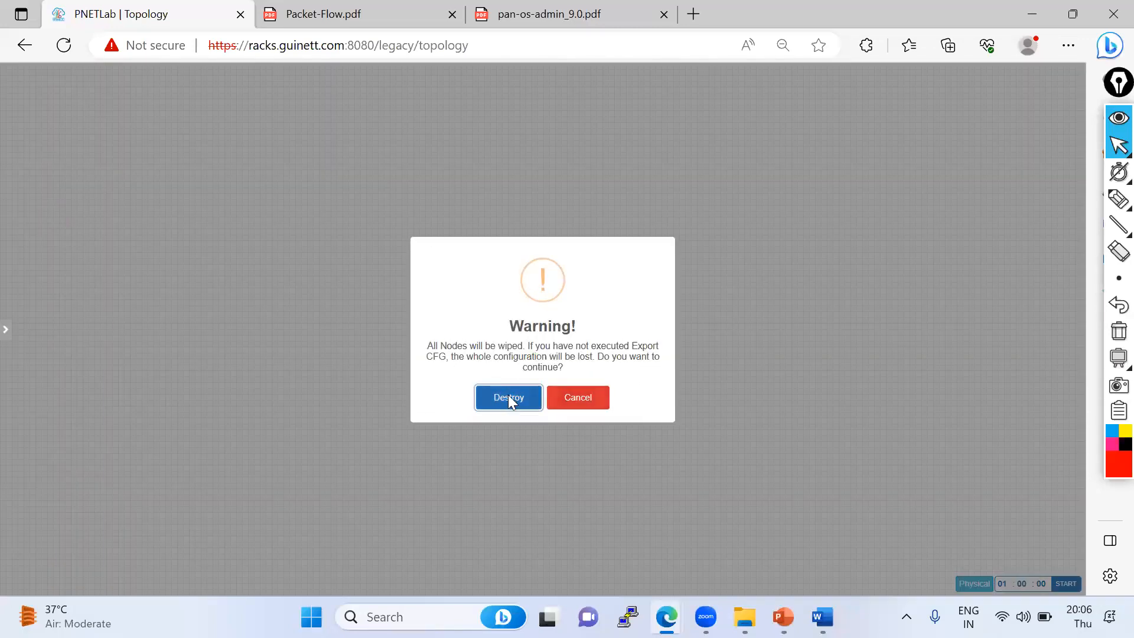
{"action": "left_click", "coordinate": [508, 397]}
- Delete TestLab.unl from the workspace
{"action": "left_click", "coordinate": [20, 242]}
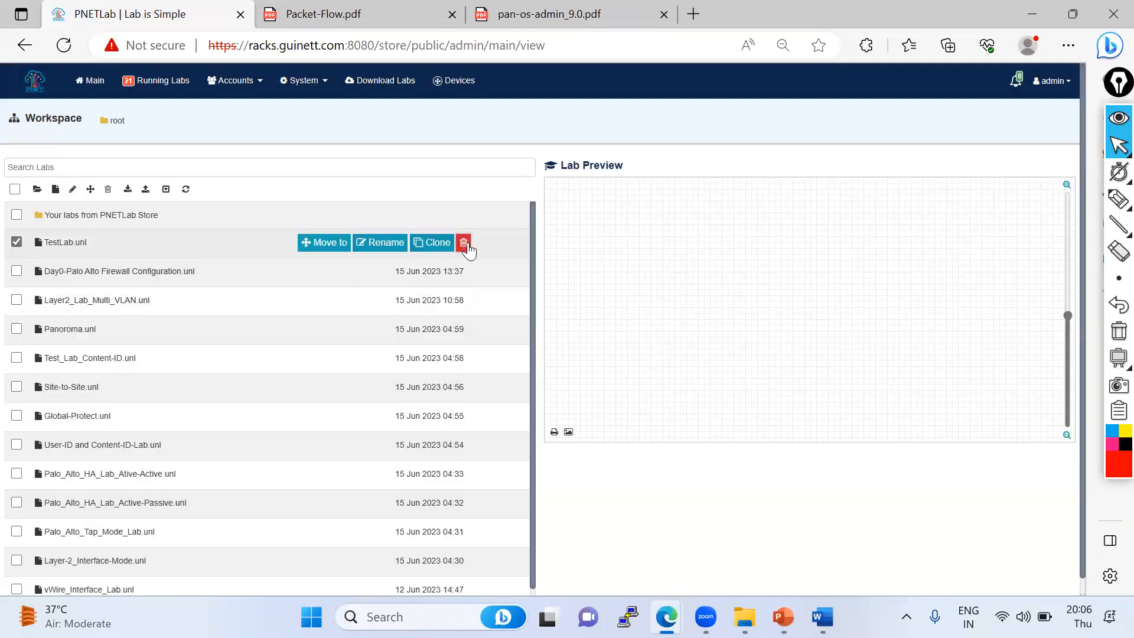
{"action": "left_click", "coordinate": [464, 243]}
{"action": "left_click", "coordinate": [629, 143]}
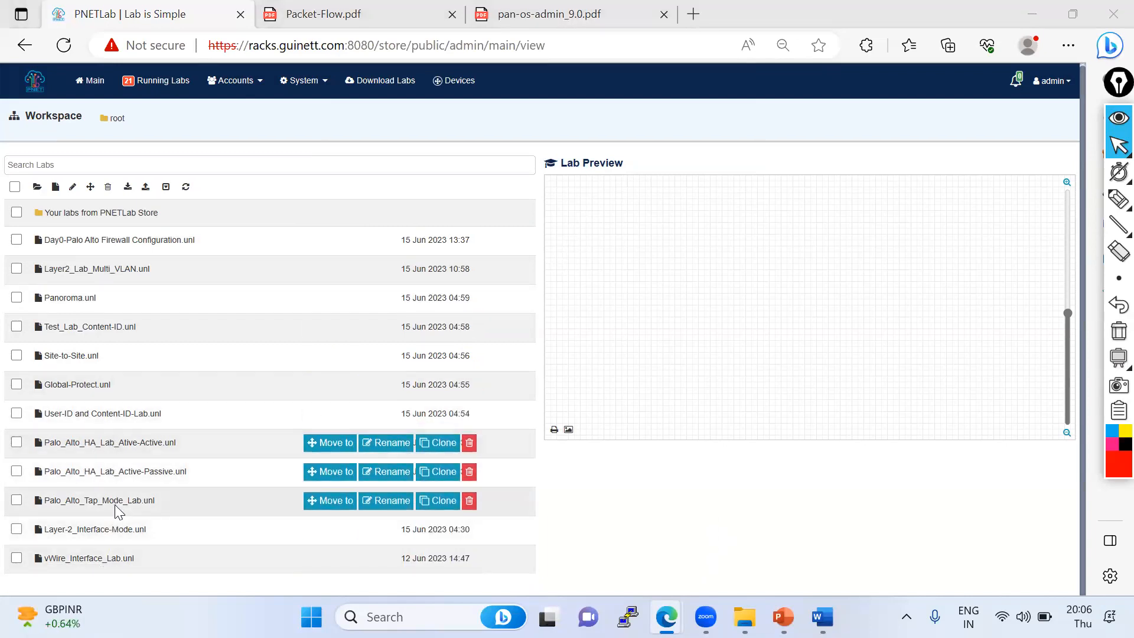
- Open the Layer2_Lab_Multi_VLAN lab and nudge the MGMT node slightly upward
{"action": "left_click", "coordinate": [114, 273]}
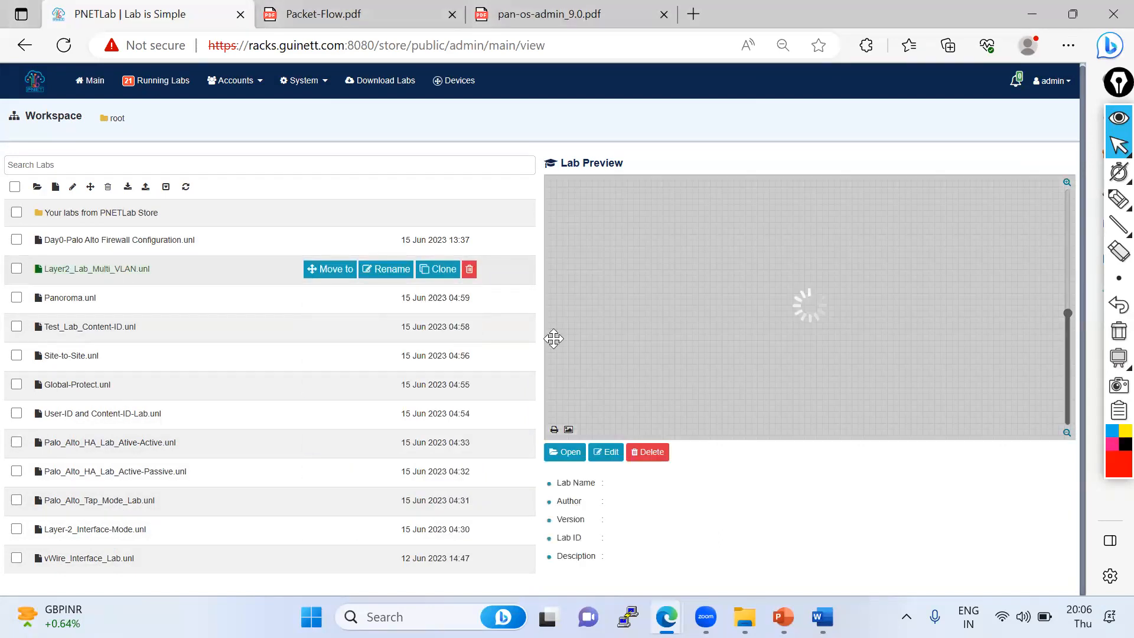
{"action": "left_click", "coordinate": [566, 454]}
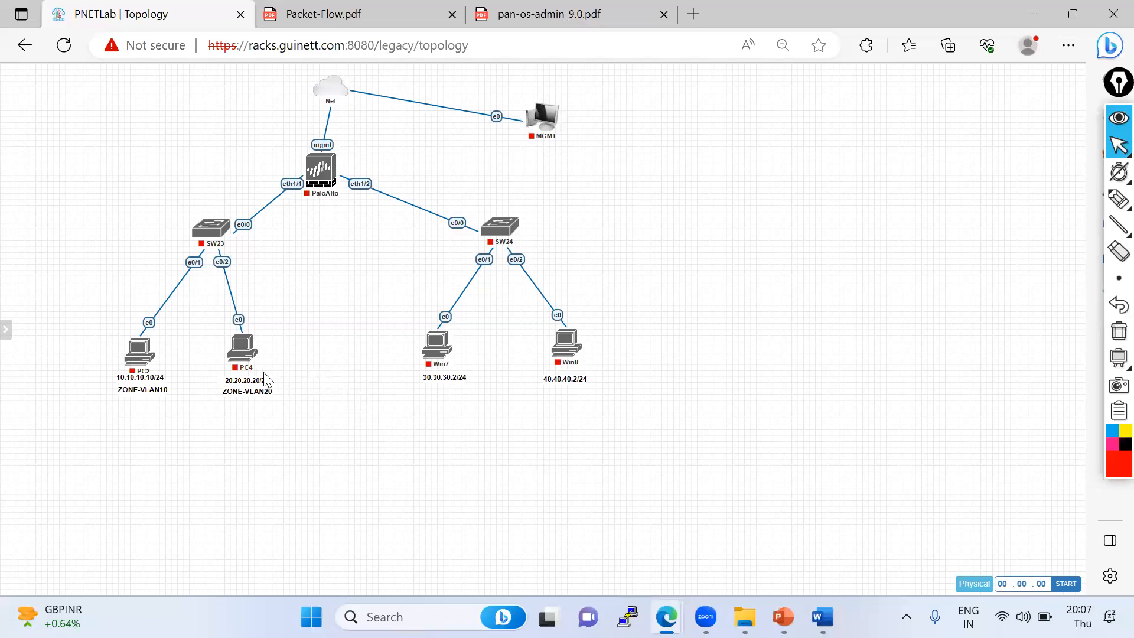
{"action": "mouse_move", "coordinate": [329, 191]}
{"action": "mouse_move", "coordinate": [540, 120]}
{"action": "left_click_drag", "start_coordinate": [540, 120], "coordinate": [540, 102]}
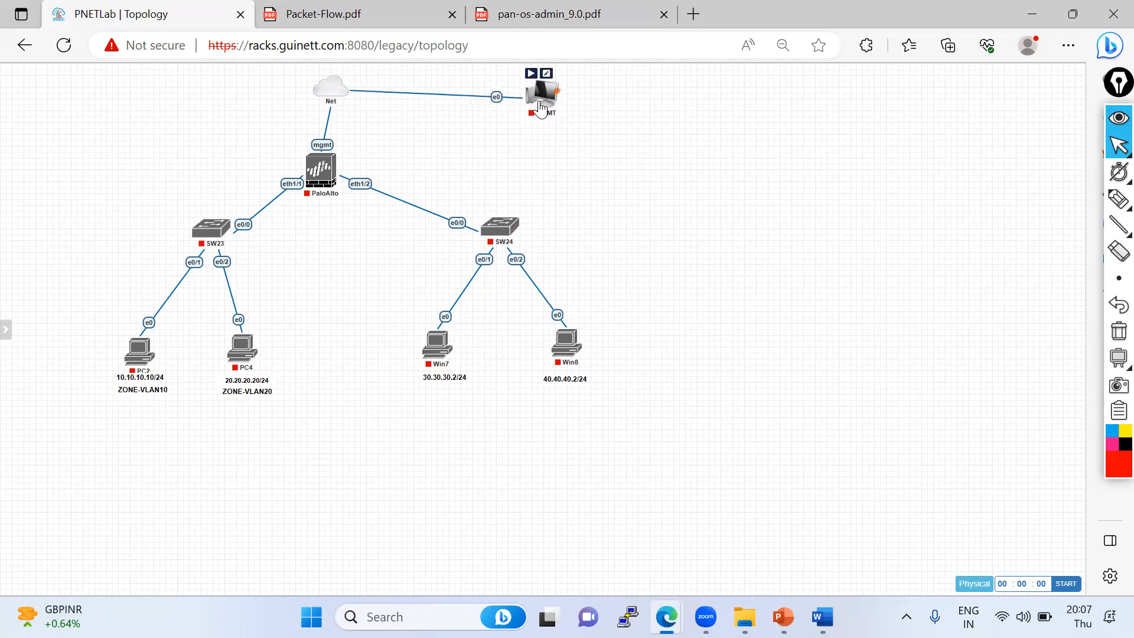
- Start the SW23 and SW24 switch nodes
{"action": "left_click", "coordinate": [199, 217]}
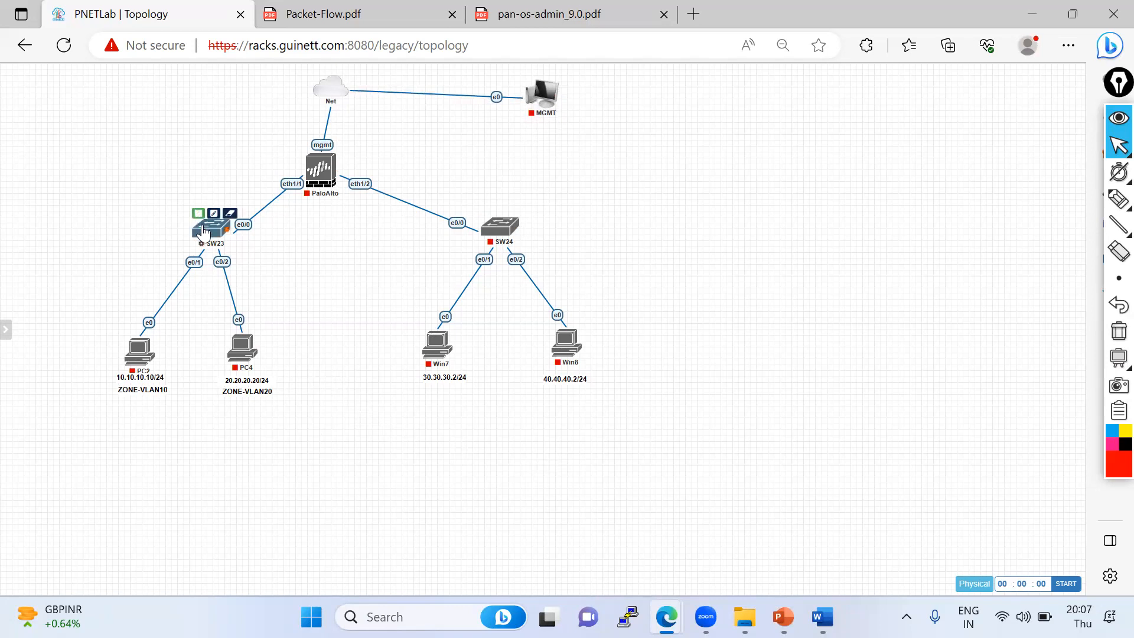
{"action": "left_click", "coordinate": [490, 216]}
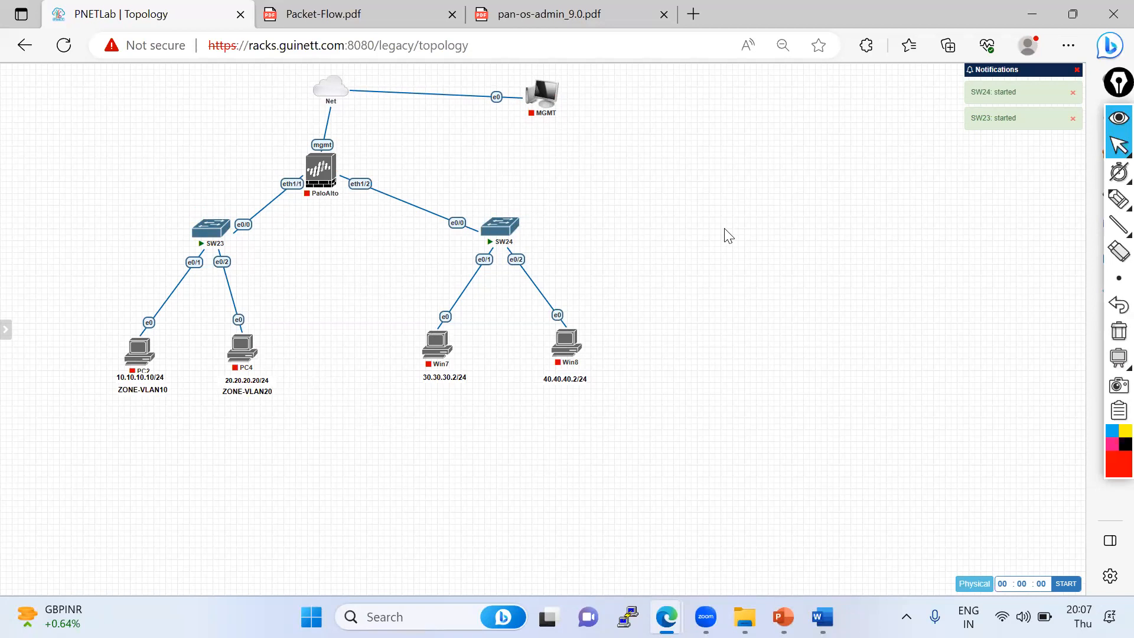
- Open SW23's console, enter enable mode and run sh ip int brief, then close the terminal
{"action": "left_click", "coordinate": [209, 234]}
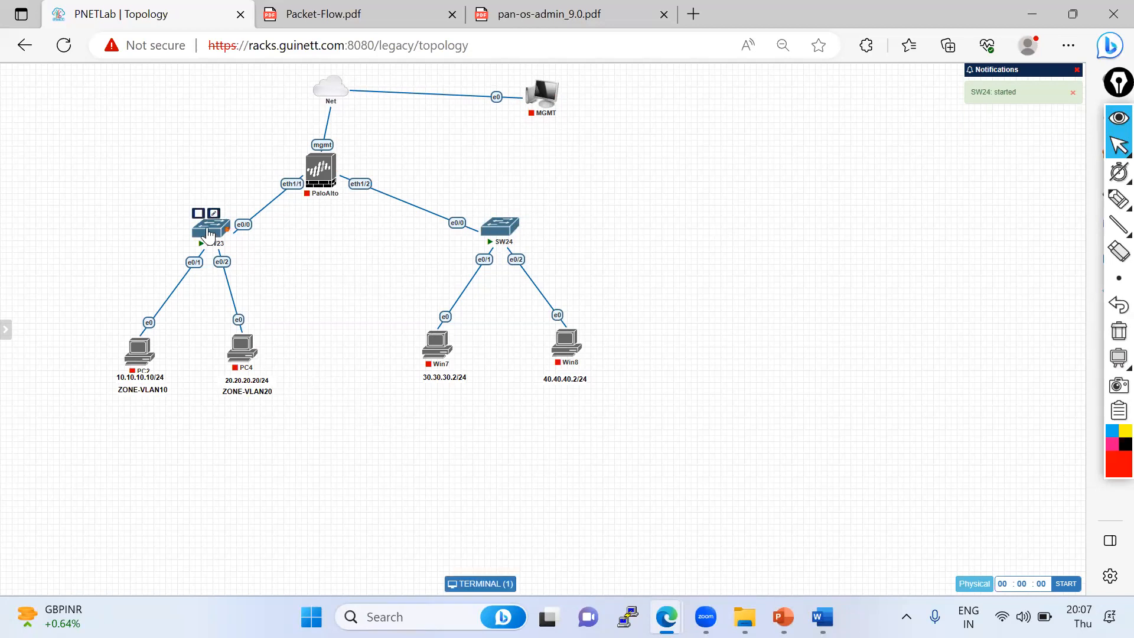
{"action": "left_click_drag", "start_coordinate": [428, 86], "coordinate": [560, 80]}
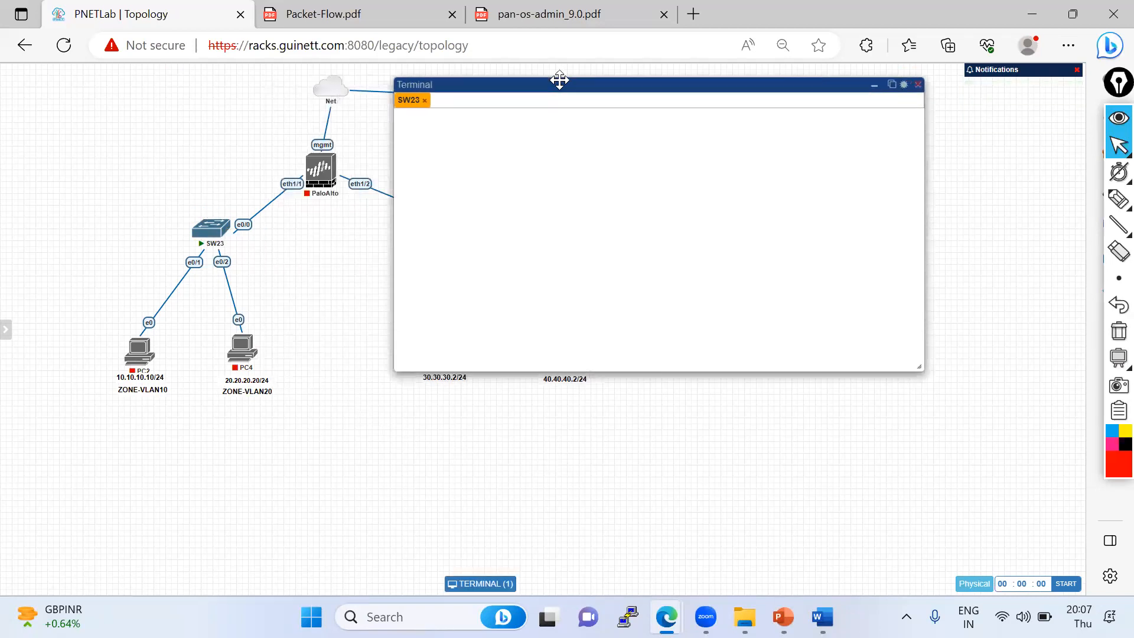
{"action": "key", "text": "Return"}
{"action": "key", "text": "Return"}
{"action": "key", "text": "Return"}
{"action": "key", "text": "Return"}
{"action": "type", "text": "en"}
{"action": "key", "text": "Return"}
{"action": "key", "text": "Return"}
{"action": "key", "text": "Return"}
{"action": "key", "text": "Return"}
{"action": "key", "text": "Return"}
{"action": "key", "text": "Return"}
{"action": "type", "text": "sh ip int bri"}
{"action": "key", "text": "Tab"}
{"action": "key", "text": "Return"}
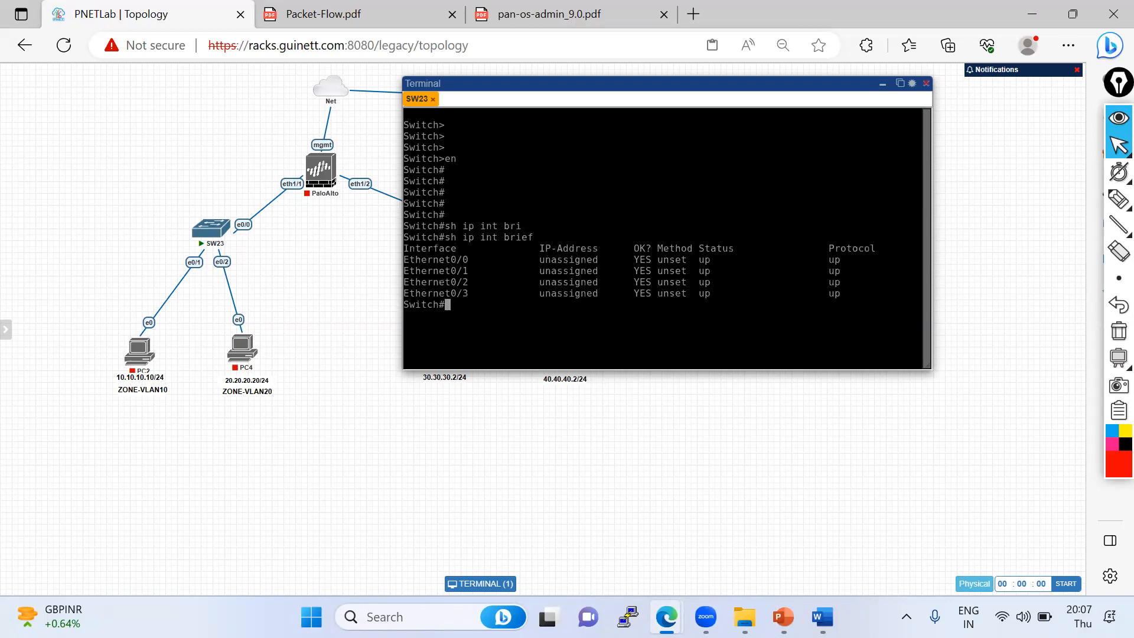
{"action": "left_click", "coordinate": [926, 84]}
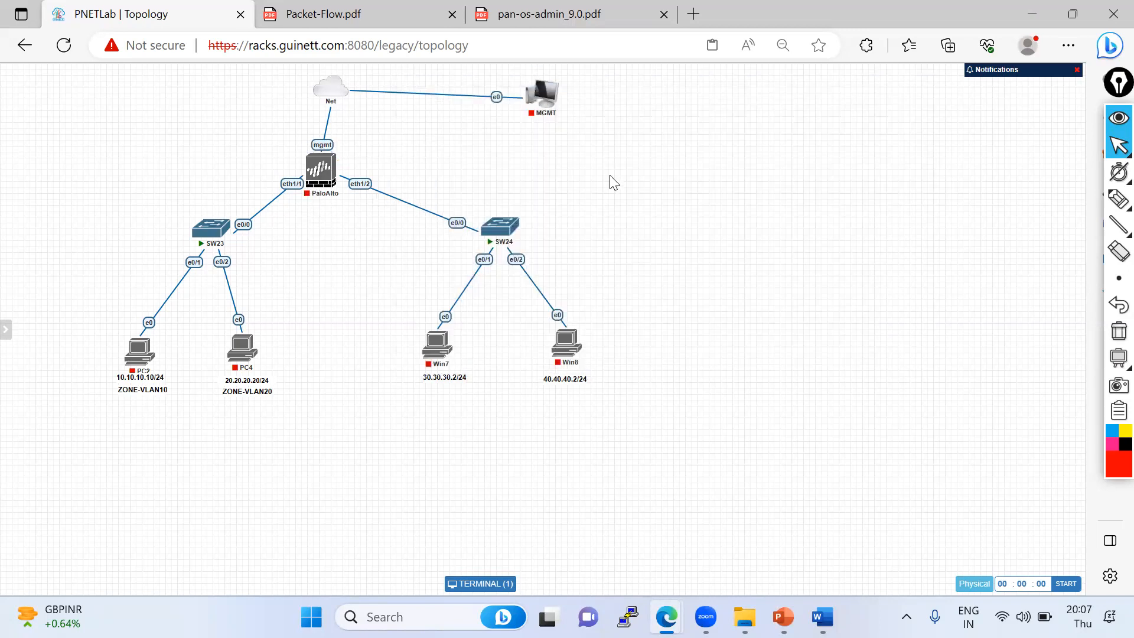
- Stop SW23, then stop all nodes in the lab
{"action": "left_click", "coordinate": [199, 214]}
{"action": "mouse_move", "coordinate": [3, 134]}
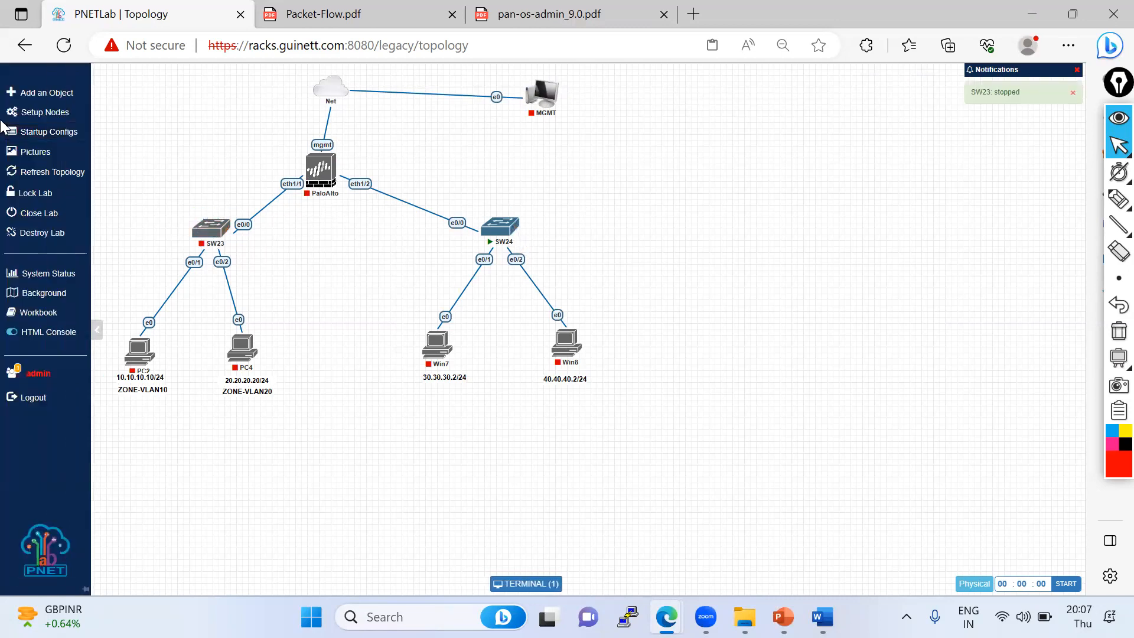
{"action": "left_click", "coordinate": [49, 112]}
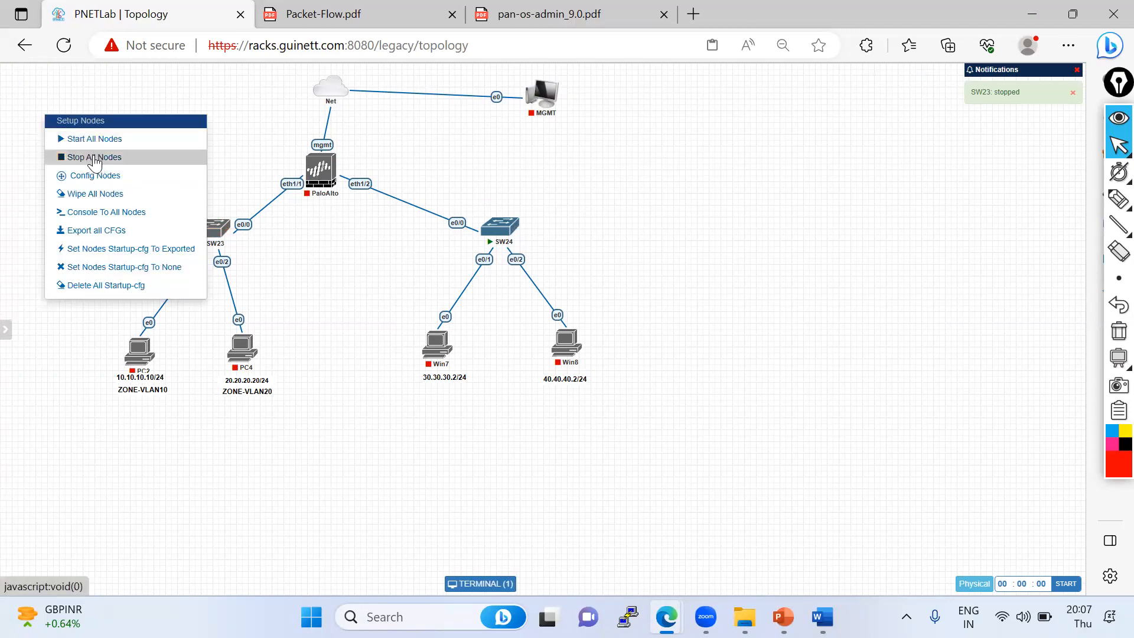
{"action": "left_click", "coordinate": [94, 157]}
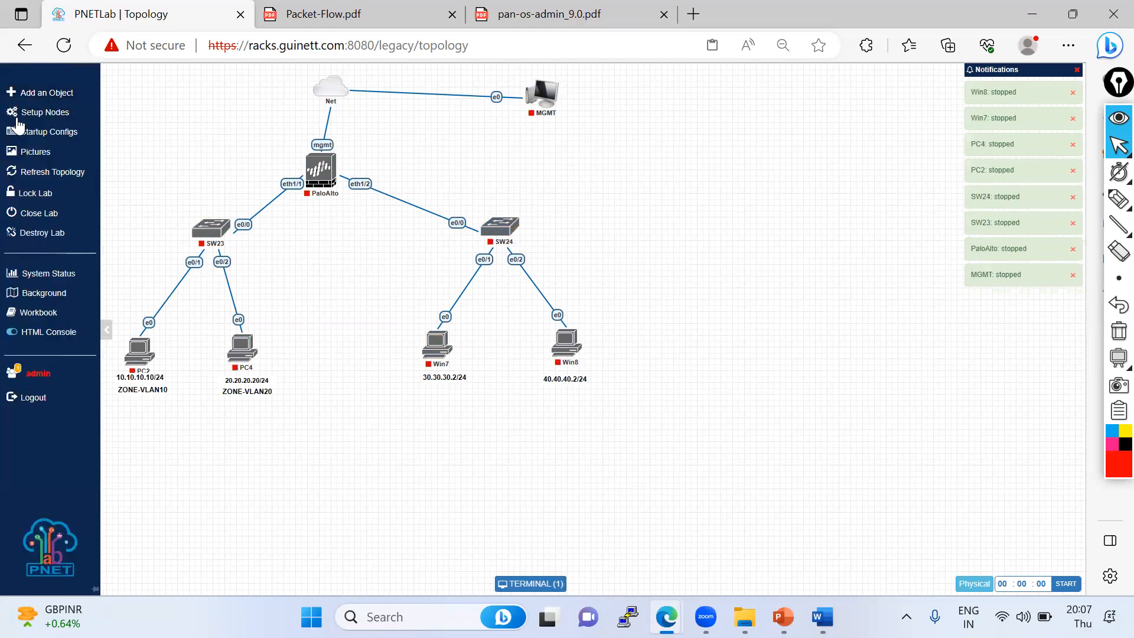
- Close the lab and return to the workspace
{"action": "left_click", "coordinate": [29, 110]}
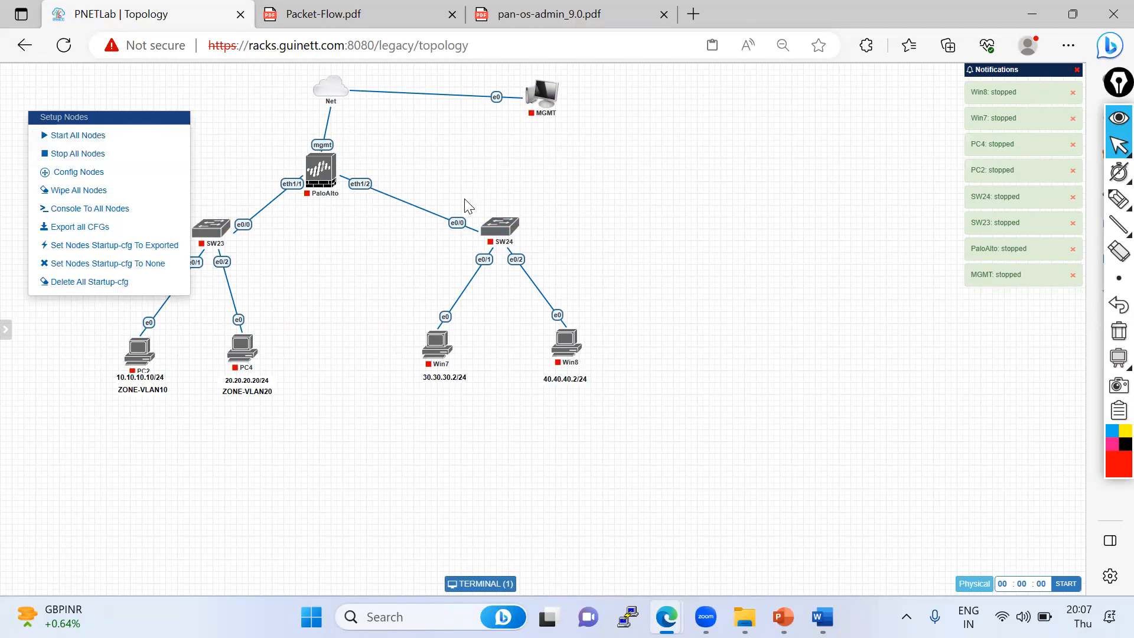
{"action": "left_click", "coordinate": [272, 142]}
{"action": "mouse_move", "coordinate": [6, 278]}
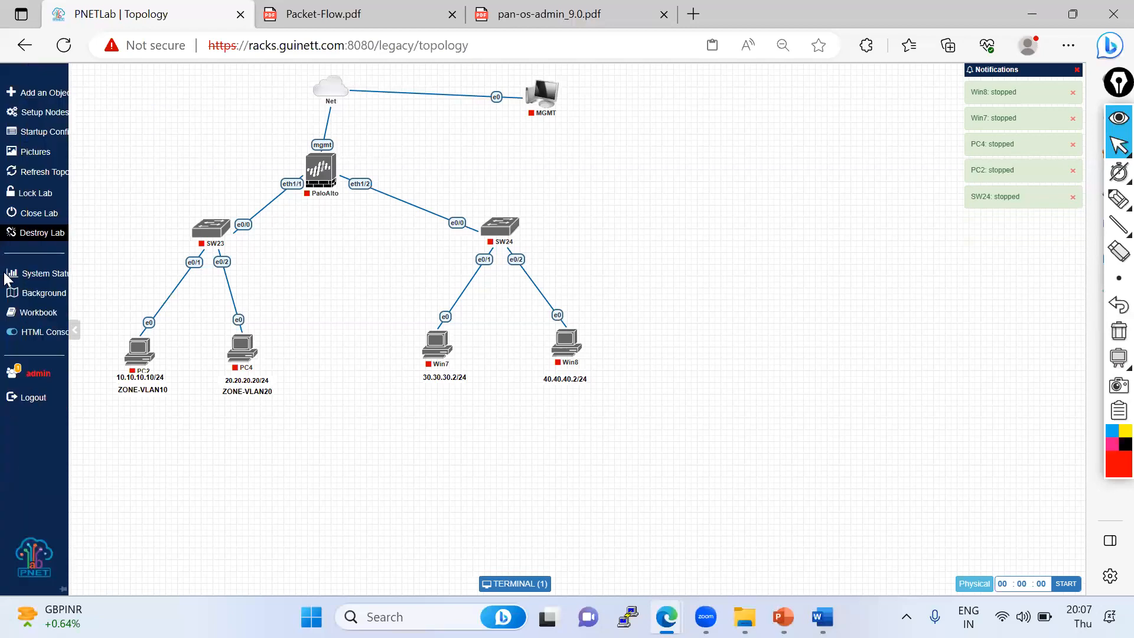
{"action": "left_click", "coordinate": [47, 215]}
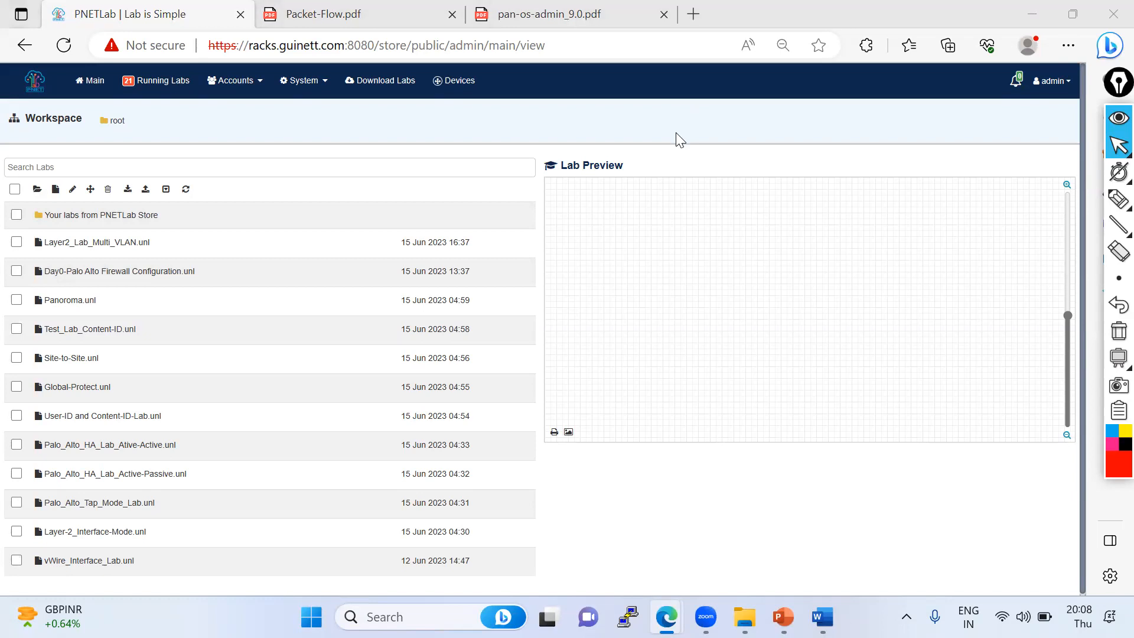
- Log out of PNETLab
{"action": "mouse_move", "coordinate": [210, 336]}
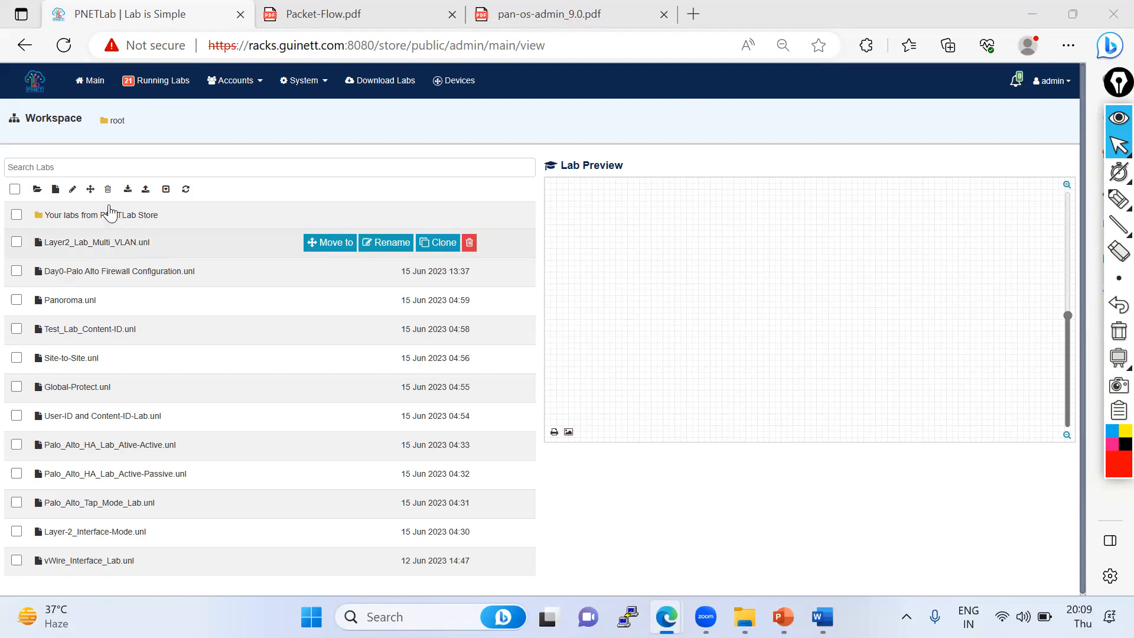
{"action": "left_click", "coordinate": [1064, 82]}
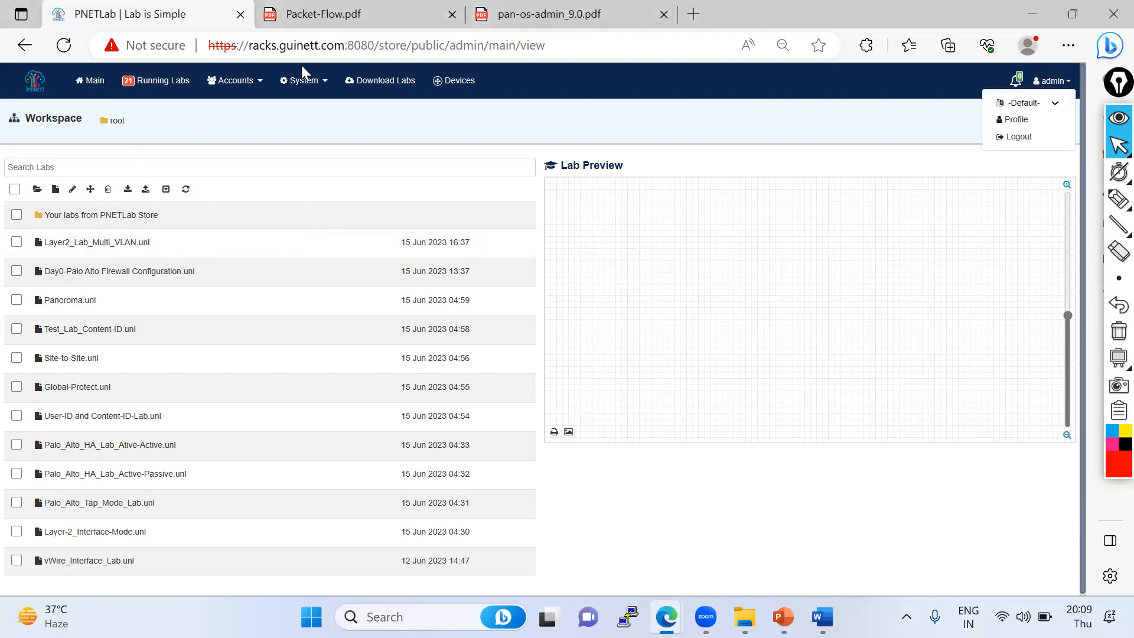
{"action": "left_click", "coordinate": [1024, 138]}
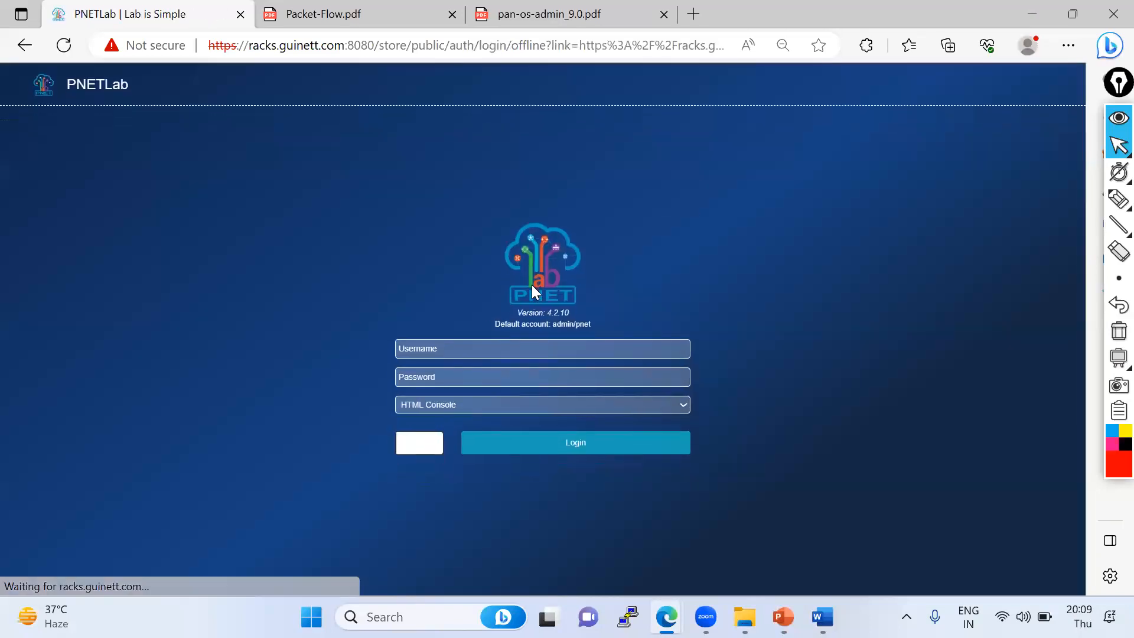
- Close the PNETLab tab and open racks.guinett.com:8080/ in a new tab
{"action": "left_click", "coordinate": [373, 47]}
{"action": "left_click", "coordinate": [374, 48]}
{"action": "left_click_drag", "start_coordinate": [375, 46], "coordinate": [190, 46]}
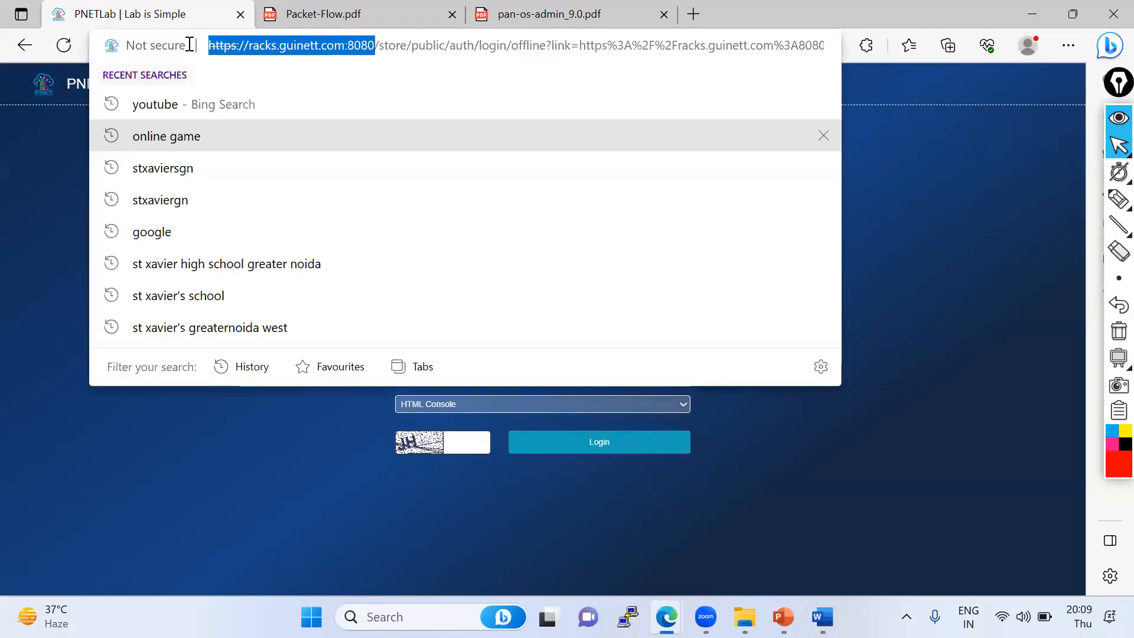
{"action": "left_click", "coordinate": [240, 14]}
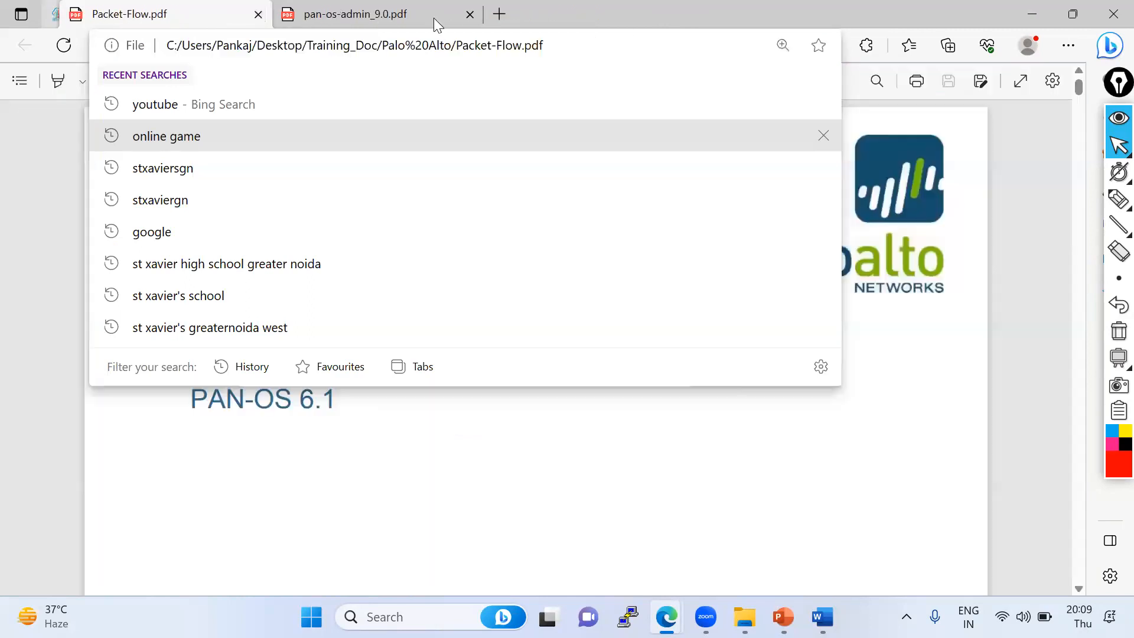
{"action": "left_click", "coordinate": [482, 15]}
{"action": "type", "text": "racks.guinett.com:8080/"}
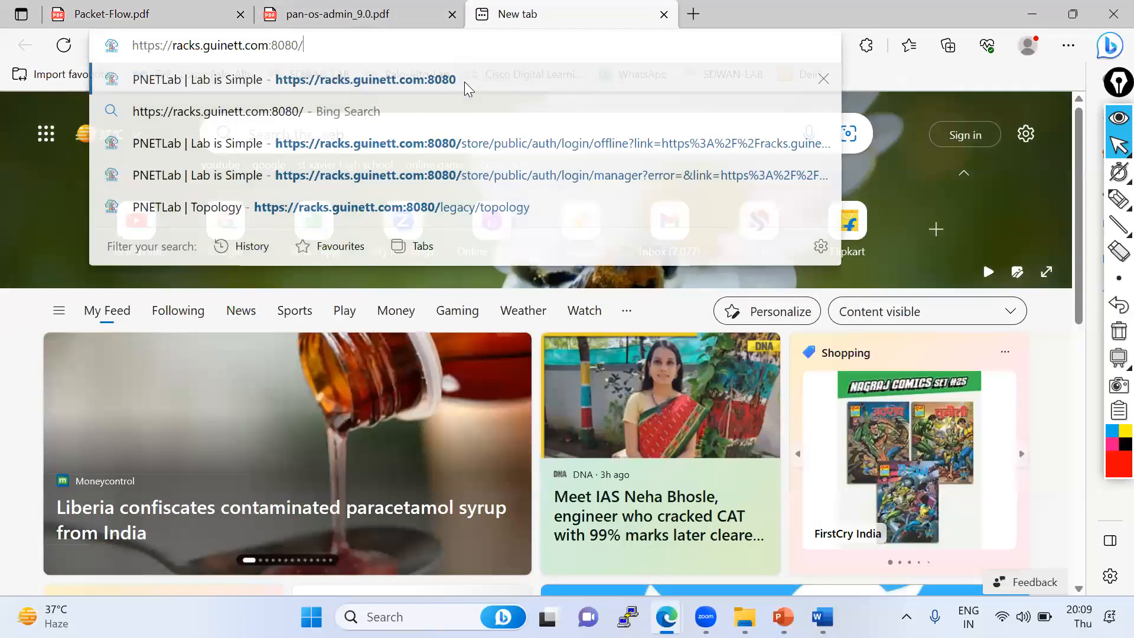
{"action": "key", "text": "Return"}
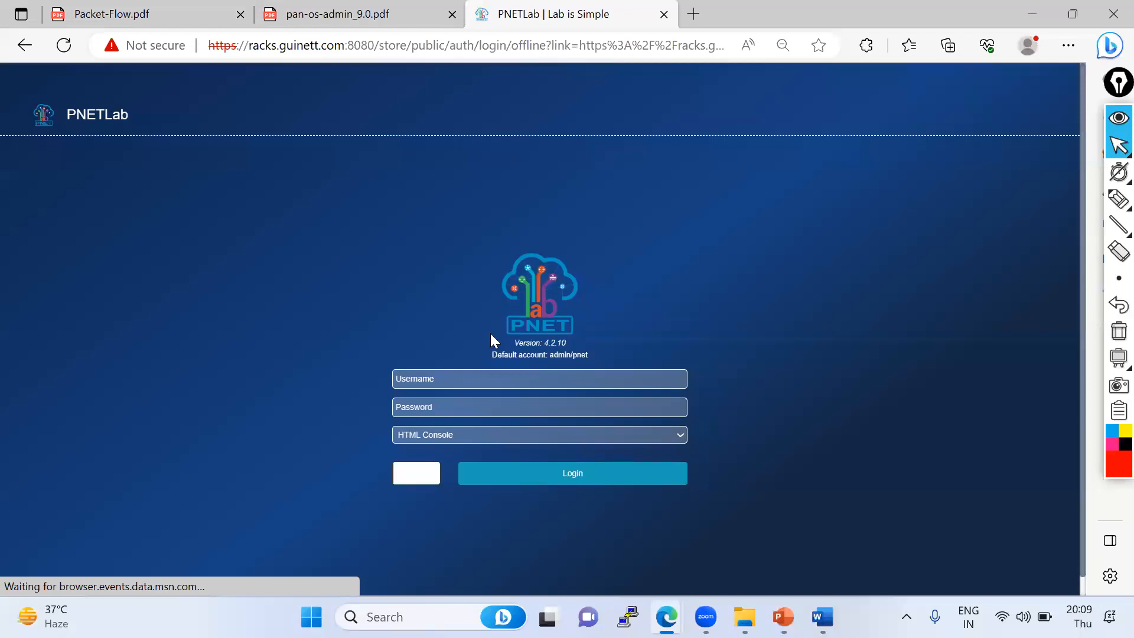
- Log in with the admin username, the account password, HTML Console, and the captcha verification code
{"action": "left_click", "coordinate": [427, 347]}
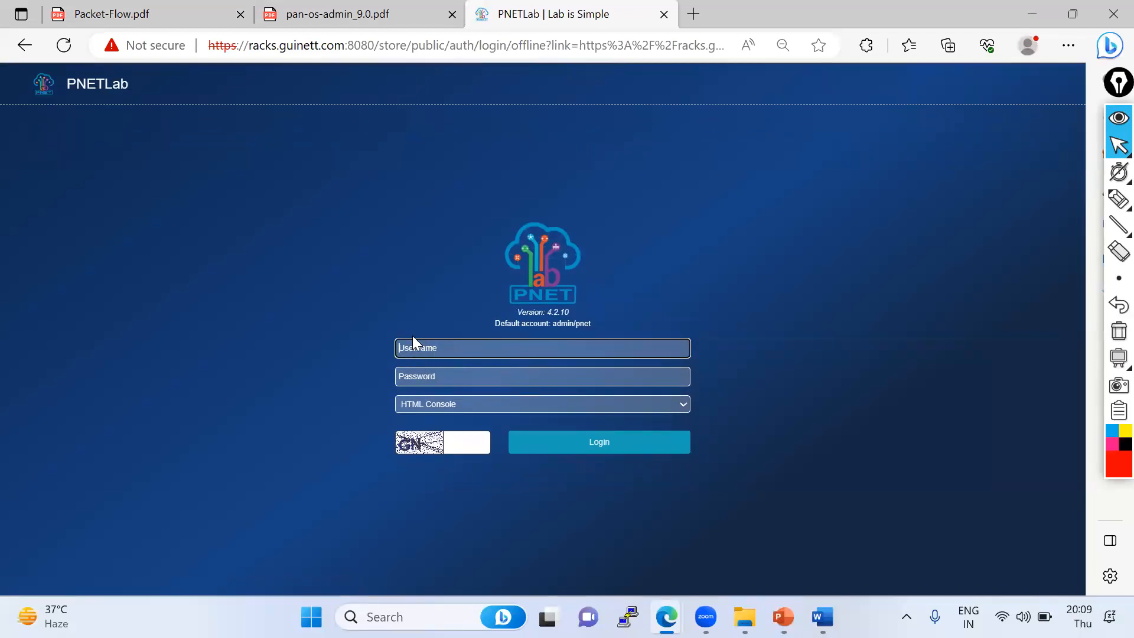
{"action": "key", "text": "Tab"}
{"action": "type", "text": "pnet"}
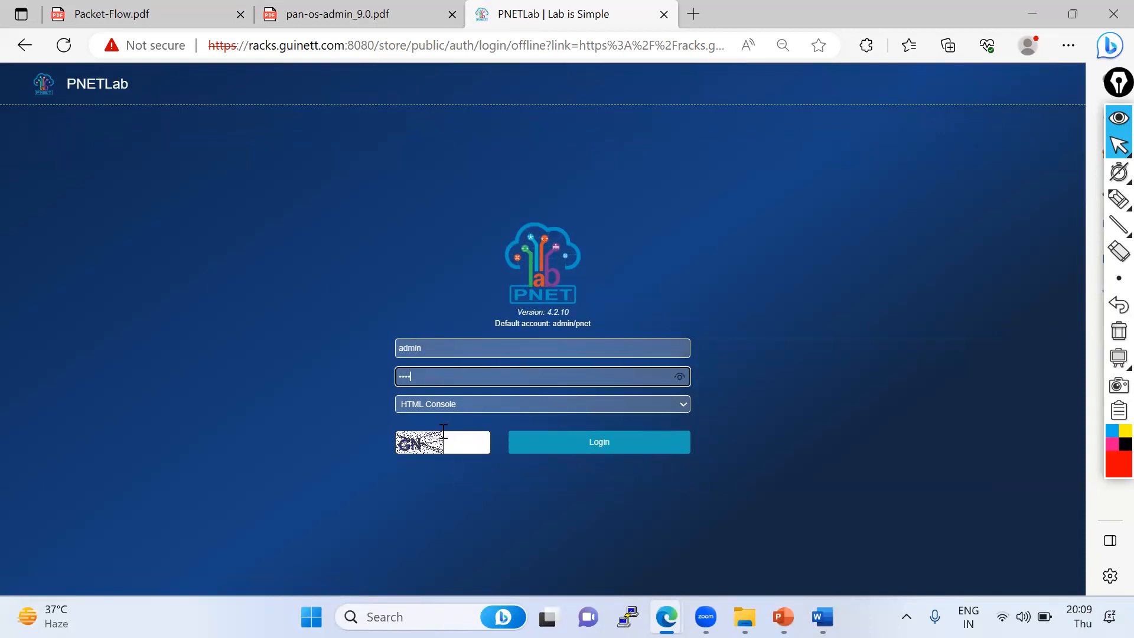
{"action": "left_click", "coordinate": [436, 407]}
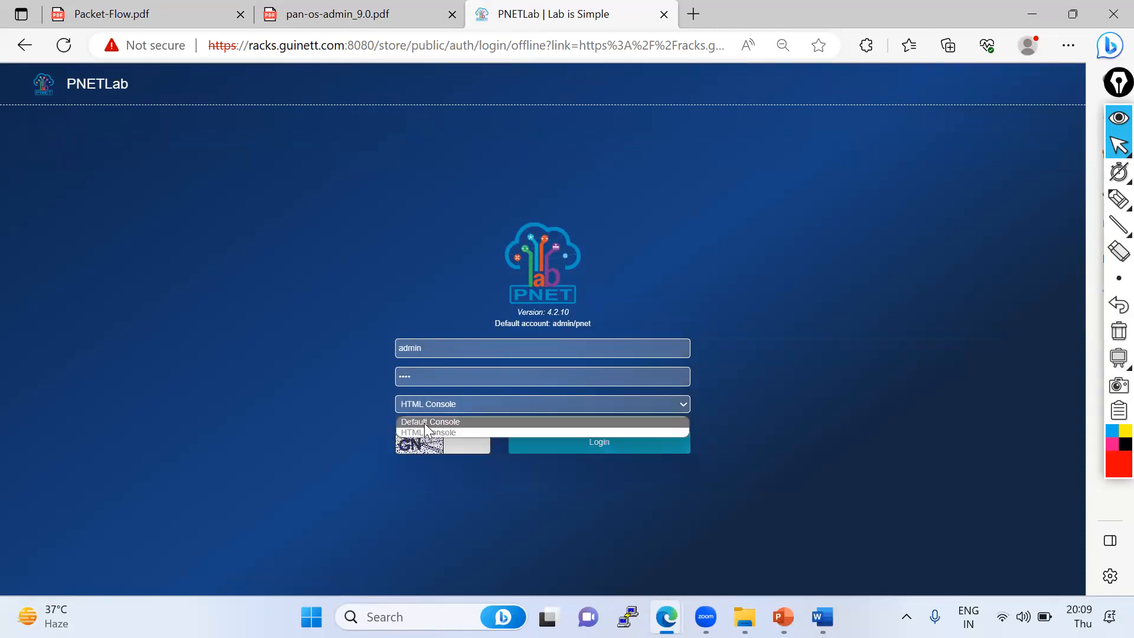
{"action": "left_click", "coordinate": [430, 436]}
{"action": "left_click", "coordinate": [471, 434]}
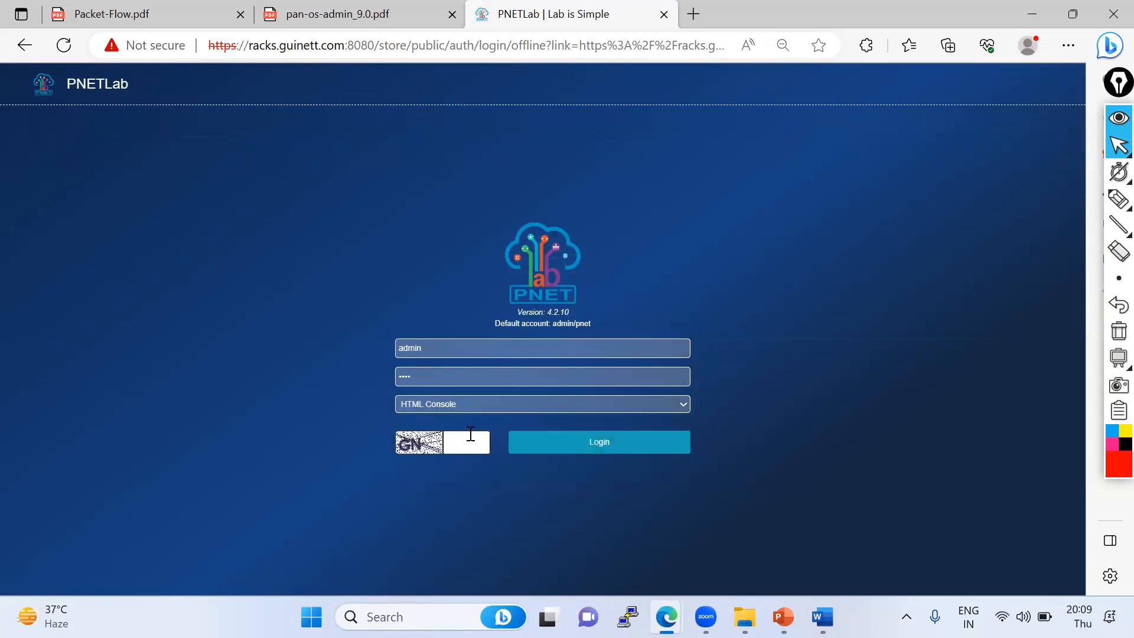
{"action": "type", "text": "GN"}
{"action": "left_click", "coordinate": [622, 441]}
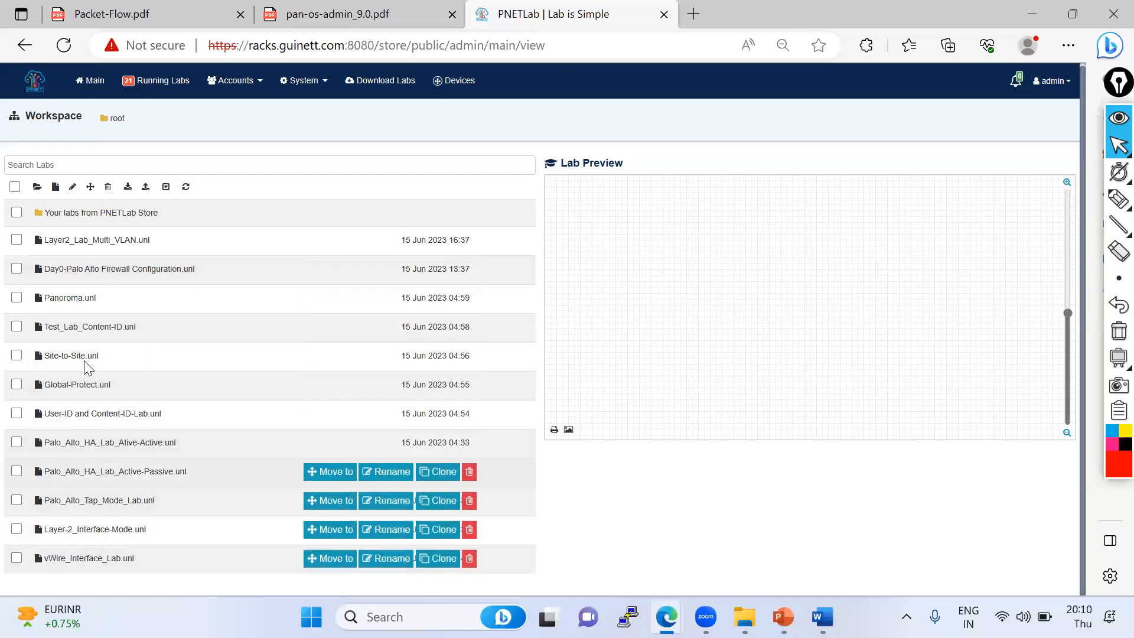
- Open the Layer2_Lab_Multi_VLAN lab and nudge the Win8 node slightly
{"action": "left_click", "coordinate": [94, 247]}
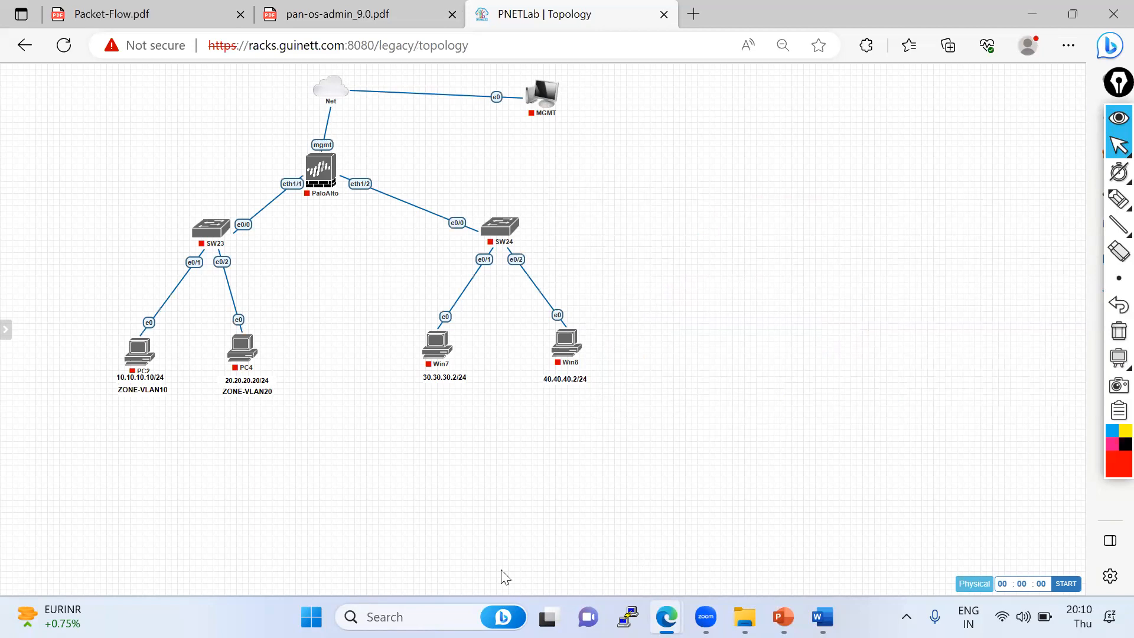
{"action": "mouse_move", "coordinate": [583, 371]}
{"action": "mouse_move", "coordinate": [567, 350]}
{"action": "left_mouse_down"}
{"action": "mouse_move", "coordinate": [573, 342]}
{"action": "mouse_move", "coordinate": [573, 374]}
{"action": "mouse_move", "coordinate": [573, 356]}
{"action": "left_mouse_up"}
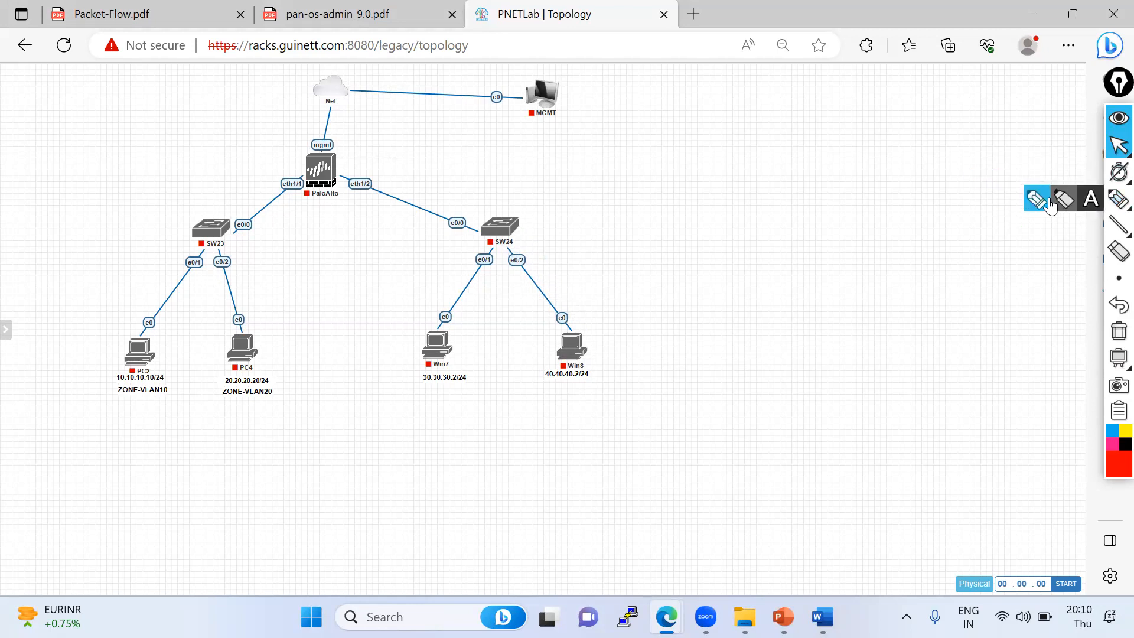
{"action": "left_click", "coordinate": [1119, 199]}
{"action": "mouse_move", "coordinate": [854, 128]}
{"action": "left_mouse_down"}
{"action": "mouse_move", "coordinate": [956, 423]}
{"action": "mouse_move", "coordinate": [915, 138]}
{"action": "mouse_move", "coordinate": [838, 130]}
{"action": "mouse_move", "coordinate": [913, 136]}
{"action": "mouse_move", "coordinate": [931, 156]}
{"action": "left_mouse_up"}
{"action": "left_click_drag", "start_coordinate": [842, 187], "coordinate": [934, 179]}
{"action": "left_click_drag", "start_coordinate": [852, 216], "coordinate": [930, 208]}
{"action": "left_click_drag", "start_coordinate": [867, 234], "coordinate": [955, 222]}
{"action": "left_click_drag", "start_coordinate": [855, 272], "coordinate": [952, 260]}
{"action": "left_click_drag", "start_coordinate": [863, 301], "coordinate": [955, 278]}
{"action": "left_click_drag", "start_coordinate": [871, 324], "coordinate": [967, 314]}
{"action": "left_click_drag", "start_coordinate": [861, 351], "coordinate": [935, 343]}
{"action": "left_click_drag", "start_coordinate": [847, 377], "coordinate": [972, 366]}
{"action": "left_click_drag", "start_coordinate": [871, 415], "coordinate": [968, 398]}
{"action": "left_click_drag", "start_coordinate": [898, 135], "coordinate": [939, 78]}
{"action": "left_click_drag", "start_coordinate": [863, 138], "coordinate": [976, 121]}
{"action": "left_click_drag", "start_coordinate": [917, 180], "coordinate": [999, 142]}
{"action": "mouse_move", "coordinate": [474, 214]}
{"action": "left_mouse_down"}
{"action": "mouse_move", "coordinate": [540, 233]}
{"action": "mouse_move", "coordinate": [491, 267]}
{"action": "left_mouse_up"}
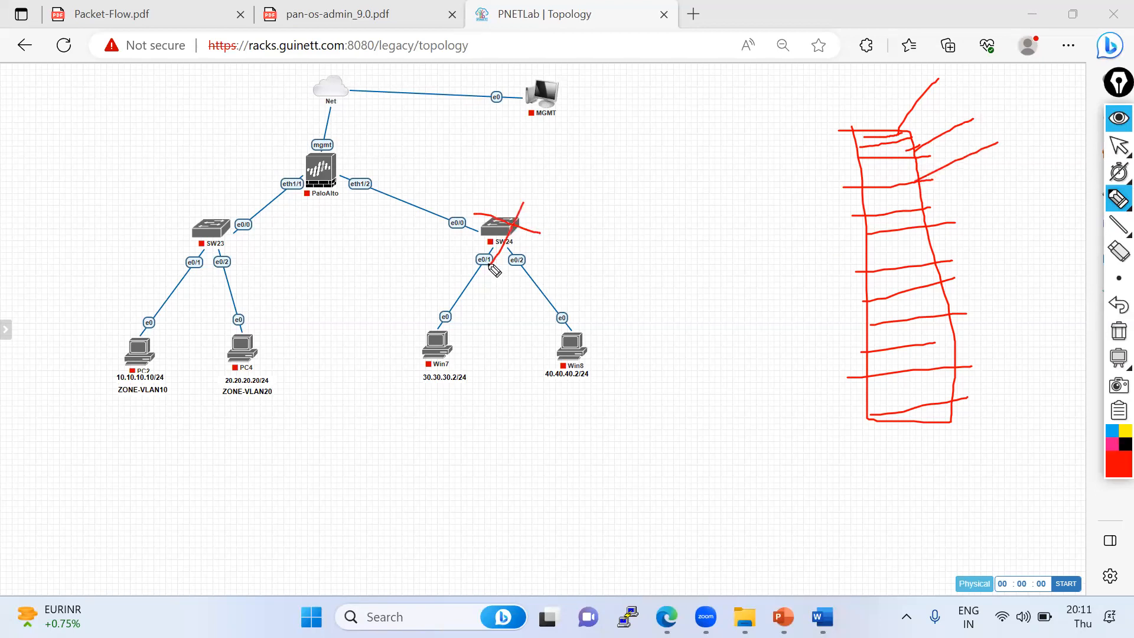
{"action": "left_click", "coordinate": [1119, 331]}
{"action": "mouse_move", "coordinate": [1113, 154]}
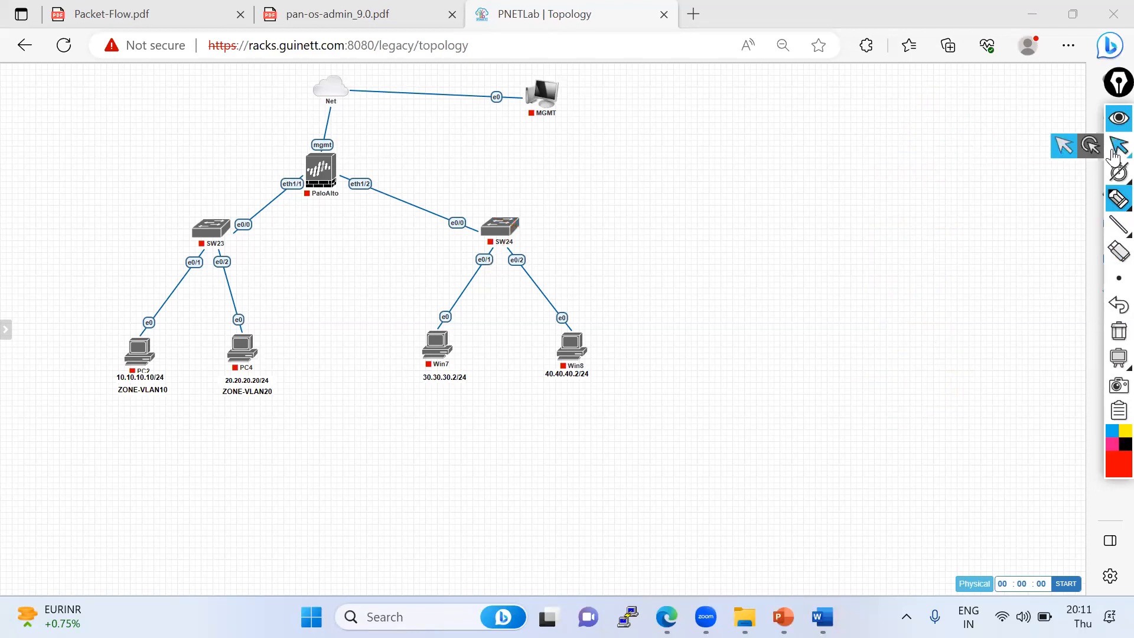
- Close the Layer2_Lab_Multi_VLAN lab
{"action": "mouse_move", "coordinate": [5, 123]}
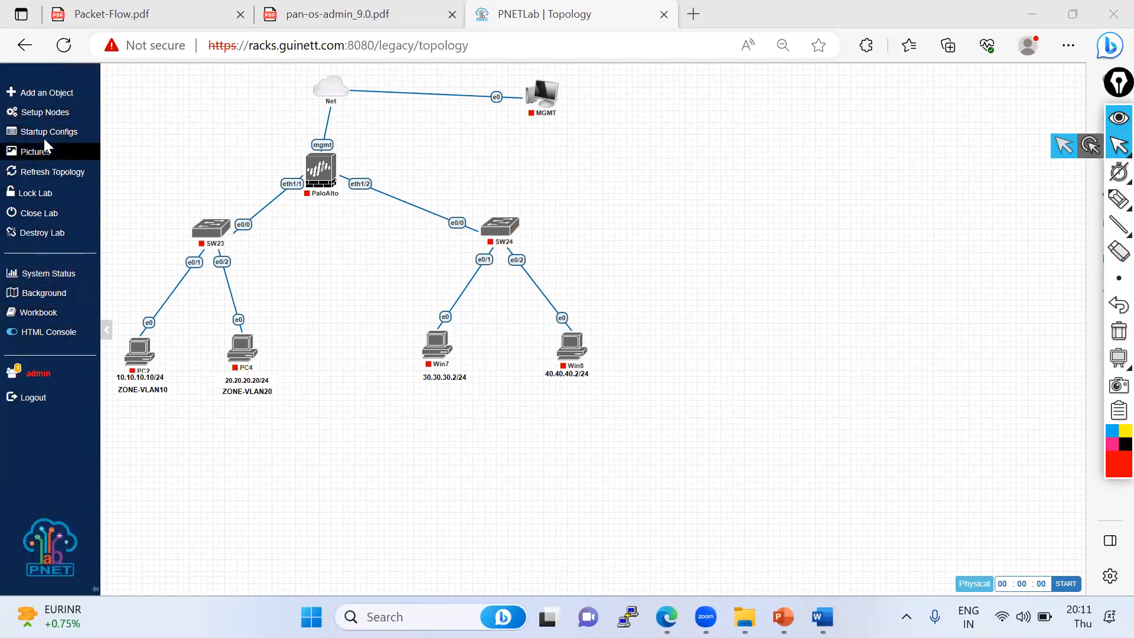
{"action": "left_click", "coordinate": [47, 214]}
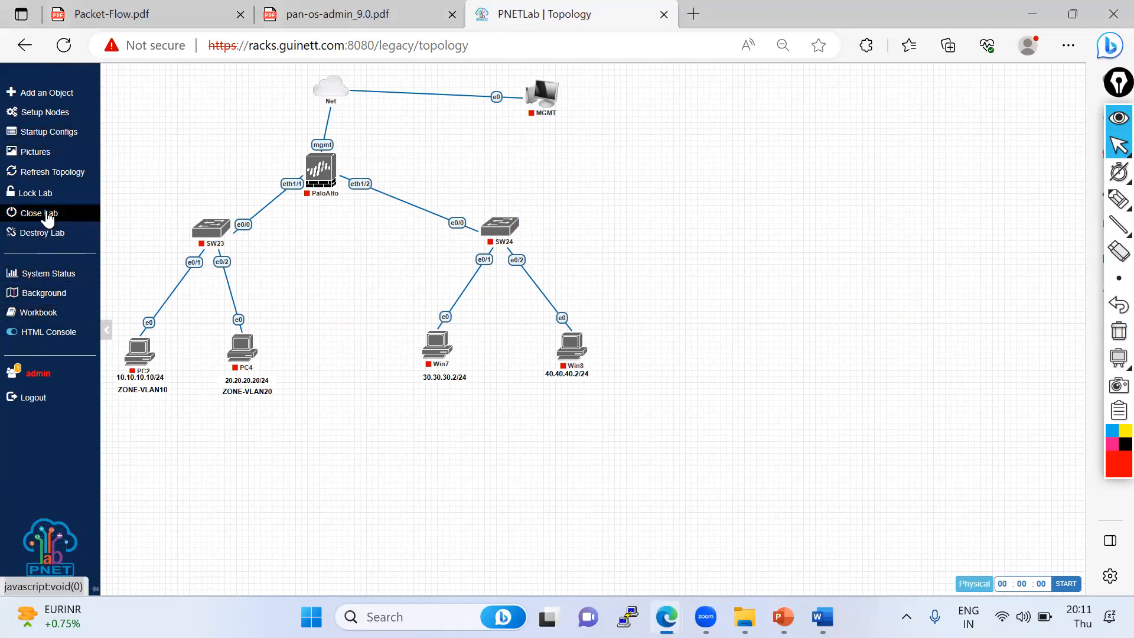
- Close the lab and clone Layer2_Lab_Multi_VLAN.unl in the workspace
{"action": "left_click", "coordinate": [48, 214]}
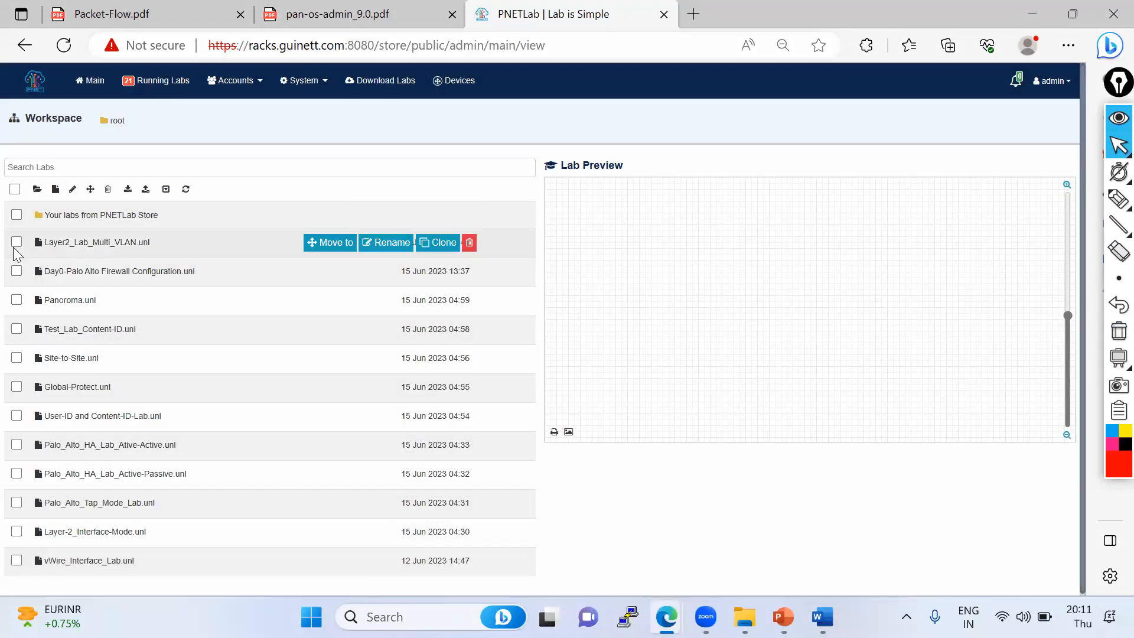
{"action": "mouse_move", "coordinate": [61, 253]}
{"action": "left_click", "coordinate": [17, 242]}
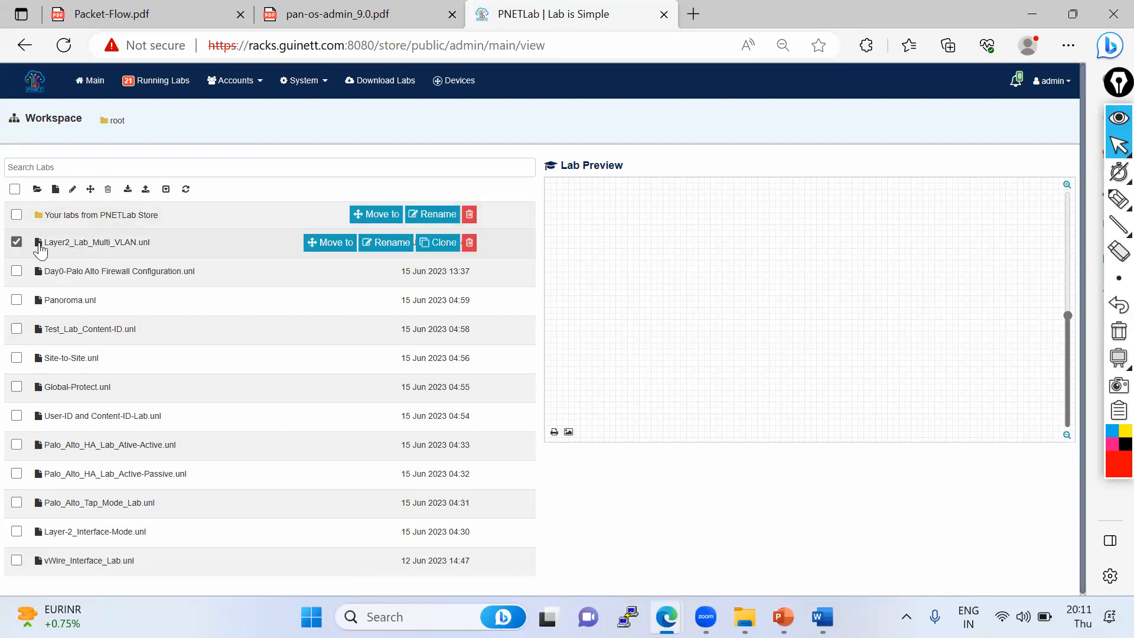
{"action": "left_click", "coordinate": [441, 243]}
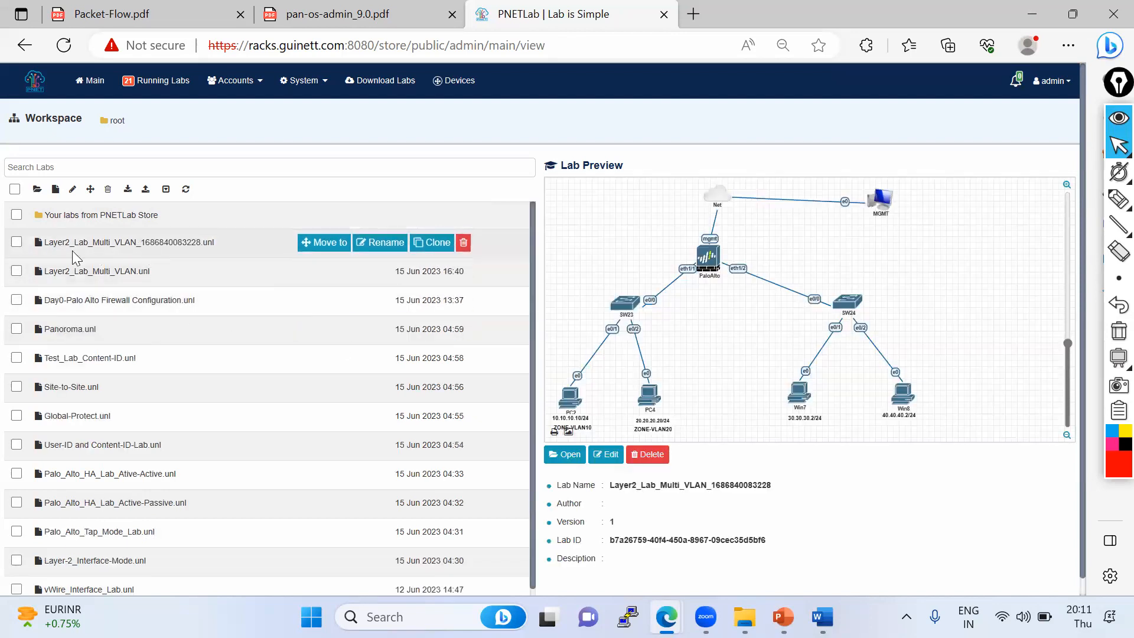
- Rename the cloned lab by prefixing its name with a user name and an underscore
{"action": "left_click", "coordinate": [378, 242]}
{"action": "left_click_drag", "start_coordinate": [207, 245], "coordinate": [59, 244]}
{"action": "key", "text": "BackSpace"}
{"action": "type", "text": "Satyam"}
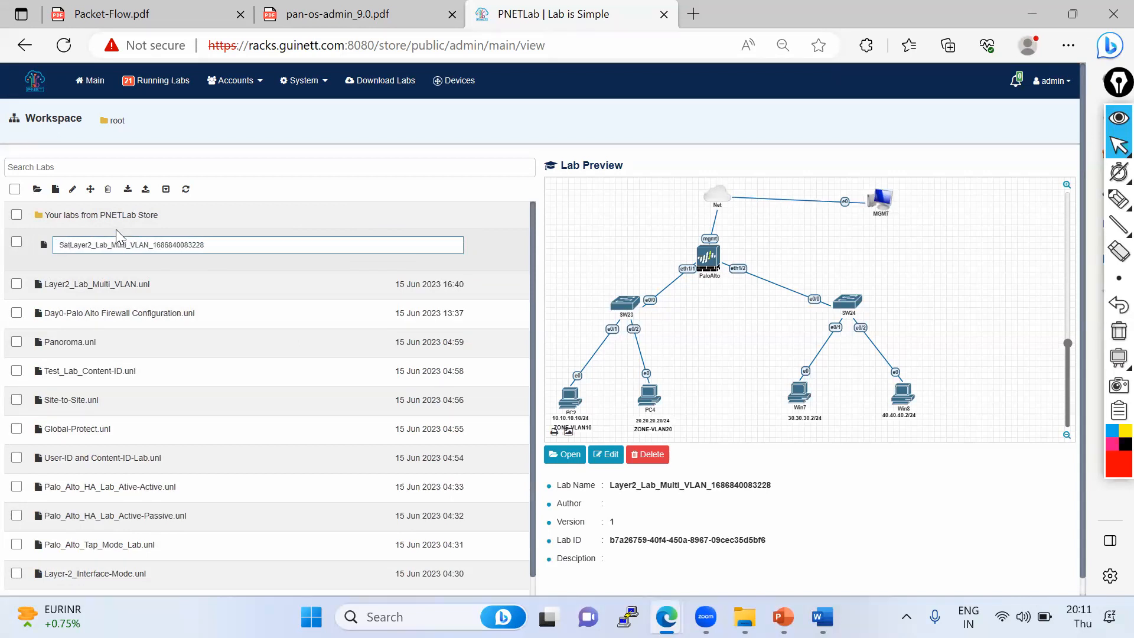
{"action": "type", "text": "_"}
{"action": "left_click", "coordinate": [228, 244]}
{"action": "left_click_drag", "start_coordinate": [188, 248], "coordinate": [164, 251]}
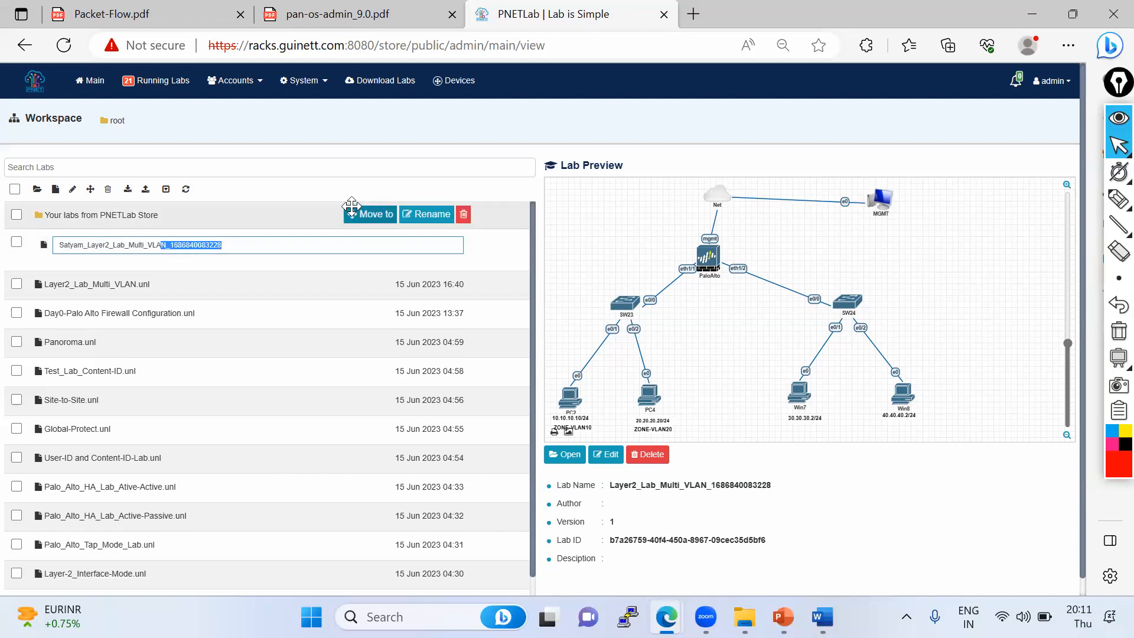
{"action": "left_click", "coordinate": [258, 211]}
{"action": "left_click", "coordinate": [118, 244]}
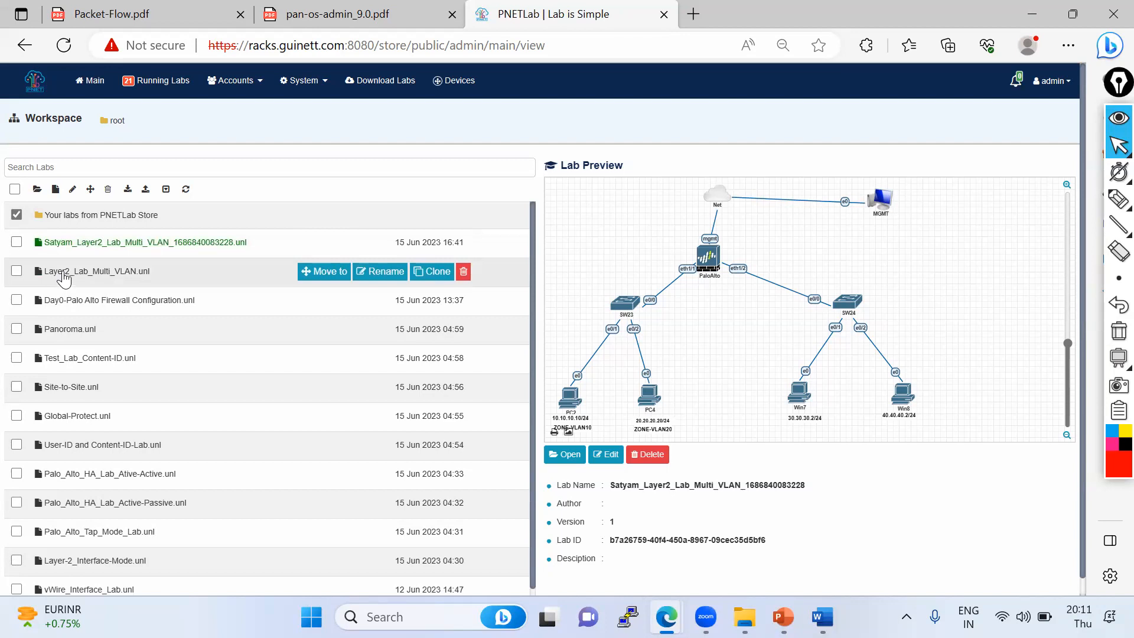
{"action": "mouse_move", "coordinate": [87, 247]}
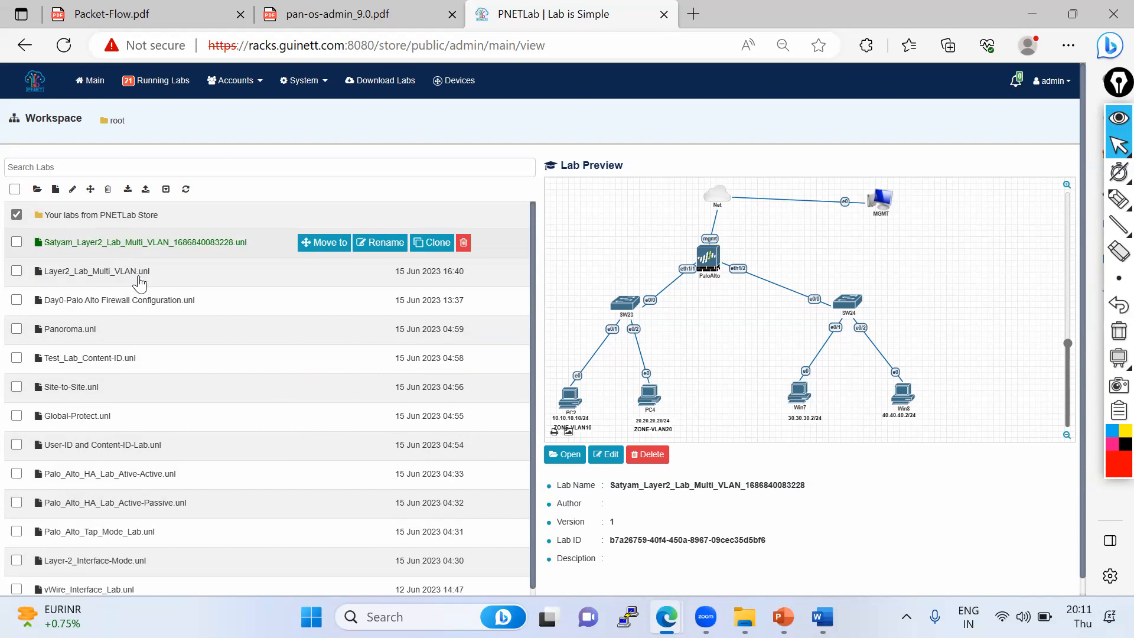
{"action": "scroll", "coordinate": [70, 319], "scroll_direction": "down", "scroll_amount": 1}
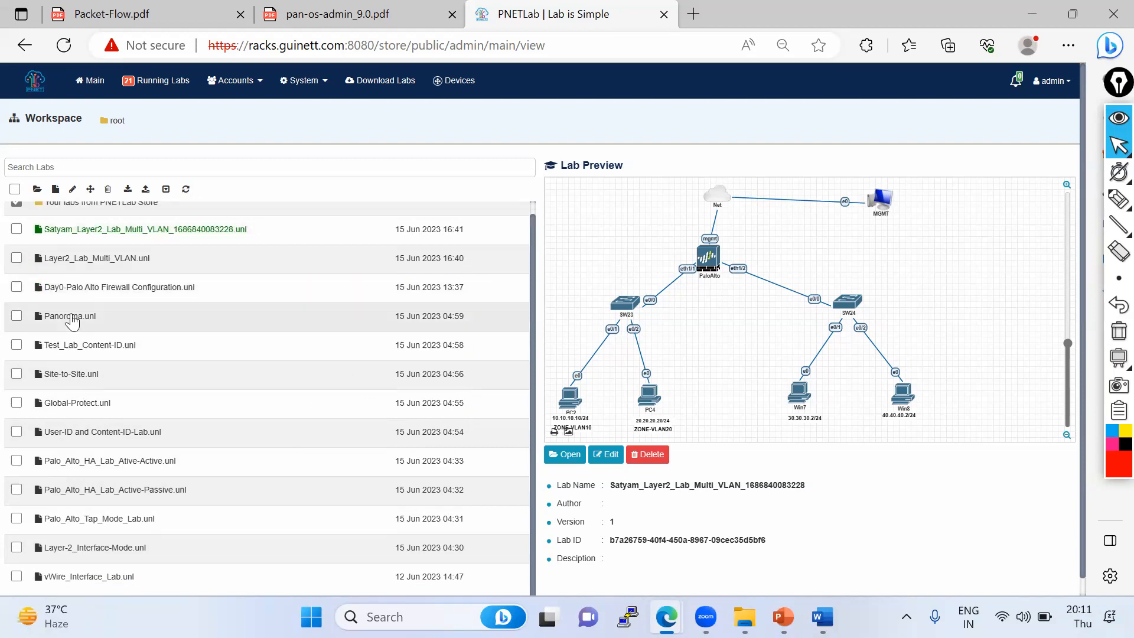
{"action": "mouse_move", "coordinate": [72, 322]}
{"action": "scroll", "coordinate": [71, 322], "scroll_direction": "up", "scroll_amount": 1}
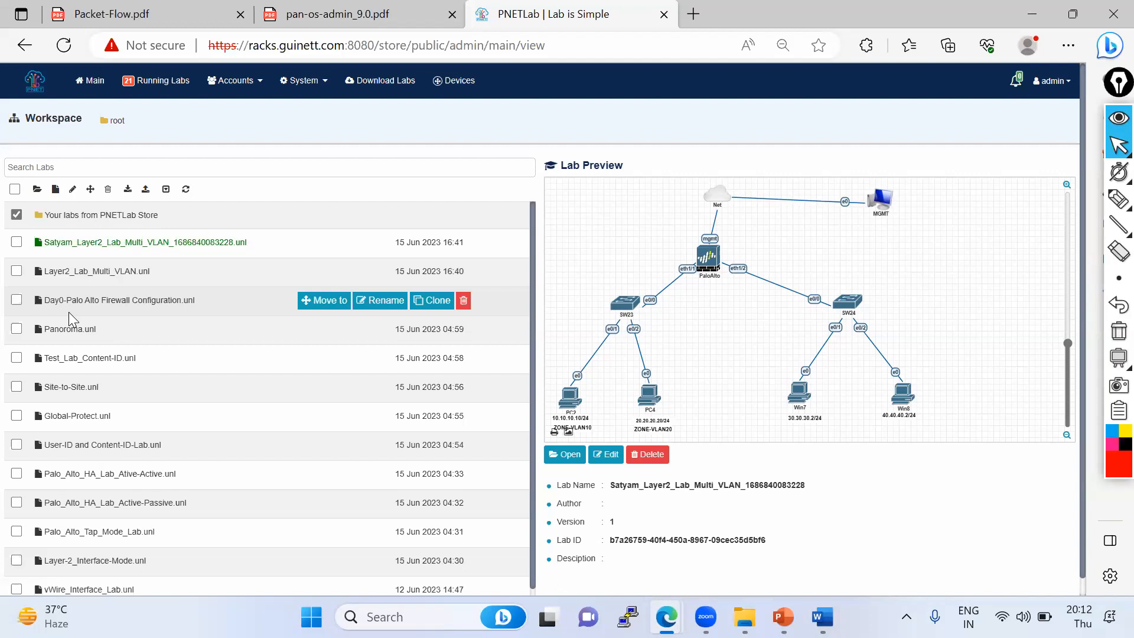
{"action": "mouse_move", "coordinate": [234, 251]}
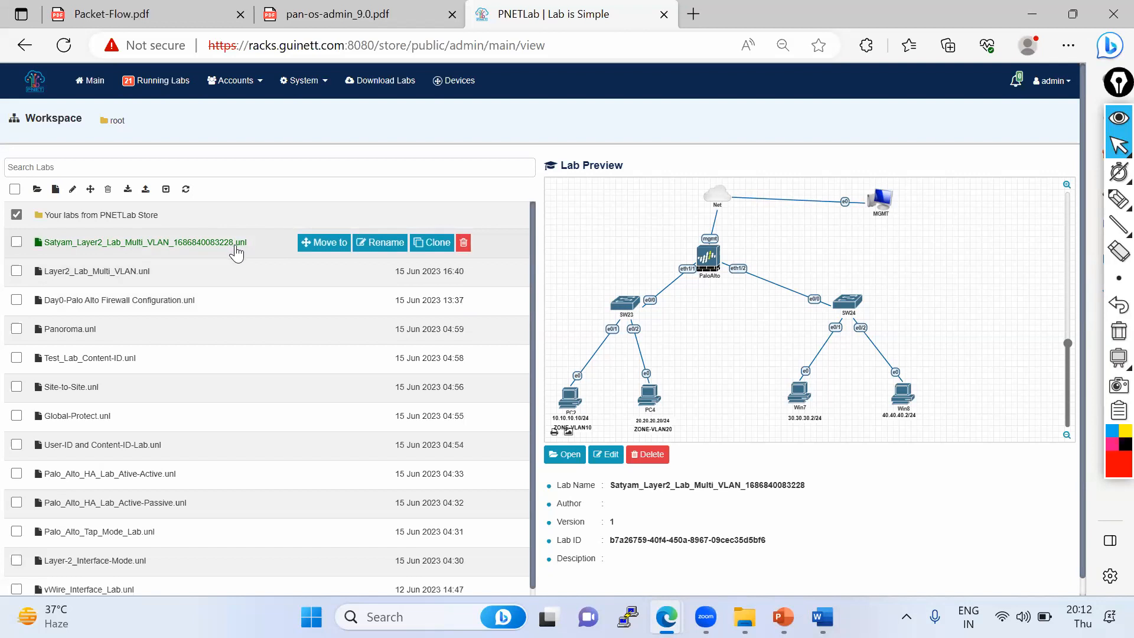
- Delete the renamed clone of the Layer2 multi-VLAN lab
{"action": "left_click", "coordinate": [17, 244]}
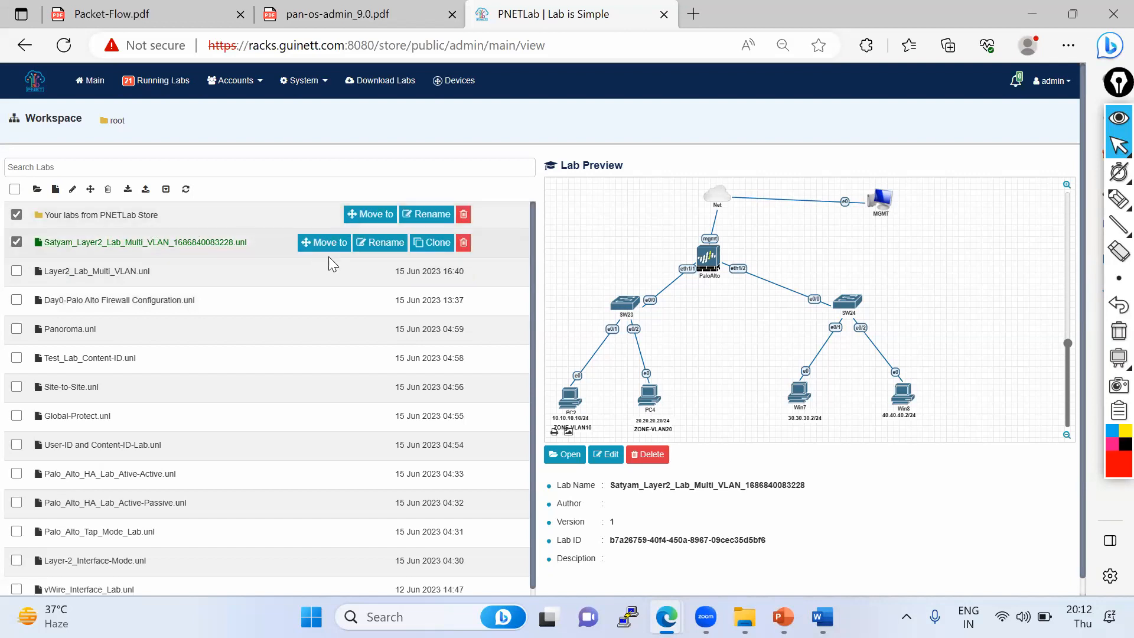
{"action": "left_click", "coordinate": [464, 243]}
{"action": "left_click", "coordinate": [638, 165]}
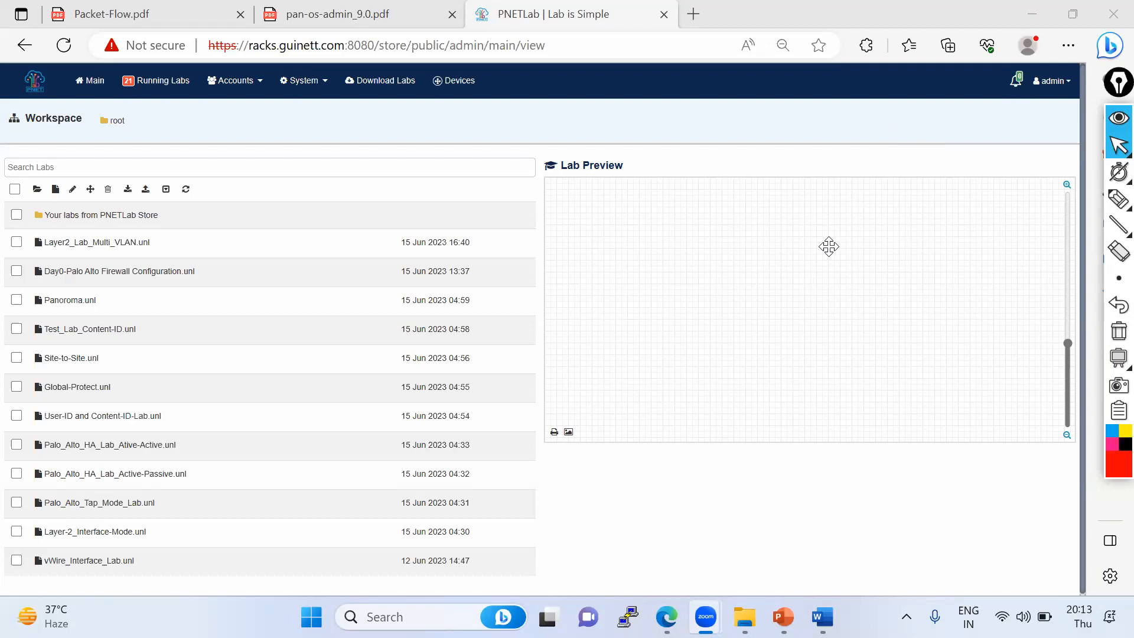
- Log out of the admin account
{"action": "left_click", "coordinate": [1112, 167]}
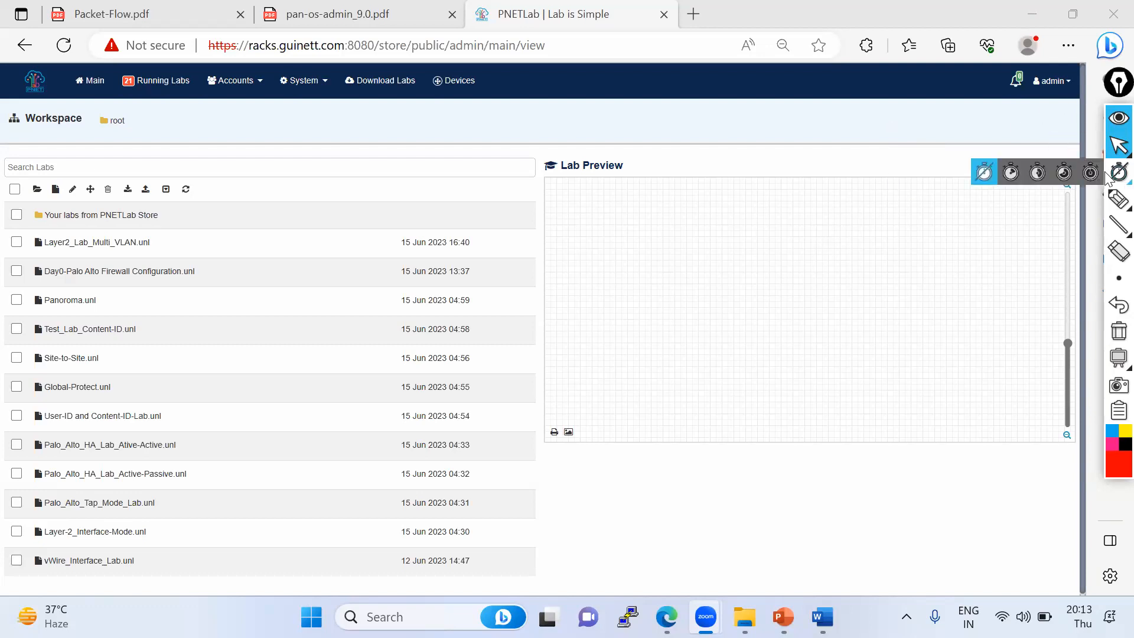
{"action": "left_click", "coordinate": [1119, 144]}
{"action": "left_click", "coordinate": [1068, 84]}
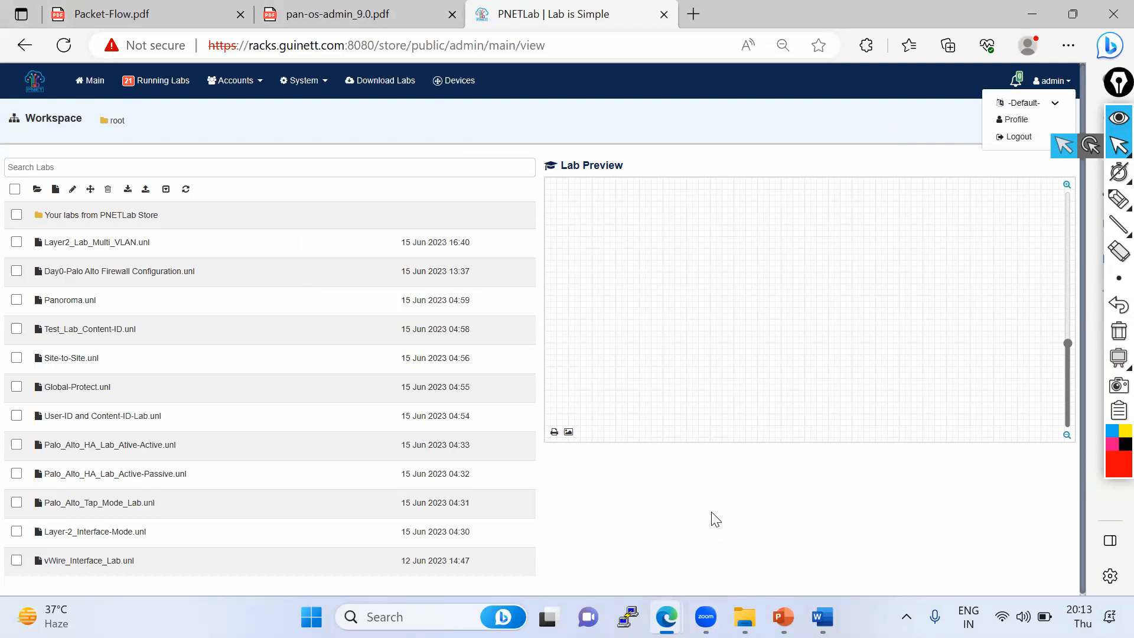
{"action": "left_click", "coordinate": [1020, 139]}
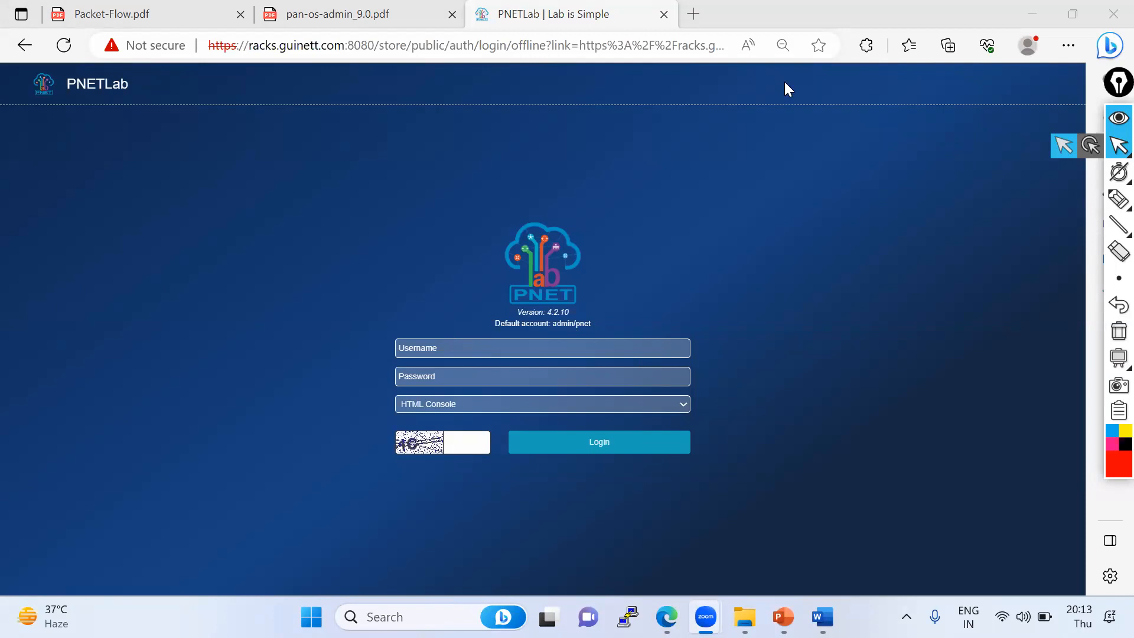
- Log in as another user with the username, the pasted account password and the captcha verification code, retrying the captcha
{"action": "left_click", "coordinate": [812, 117]}
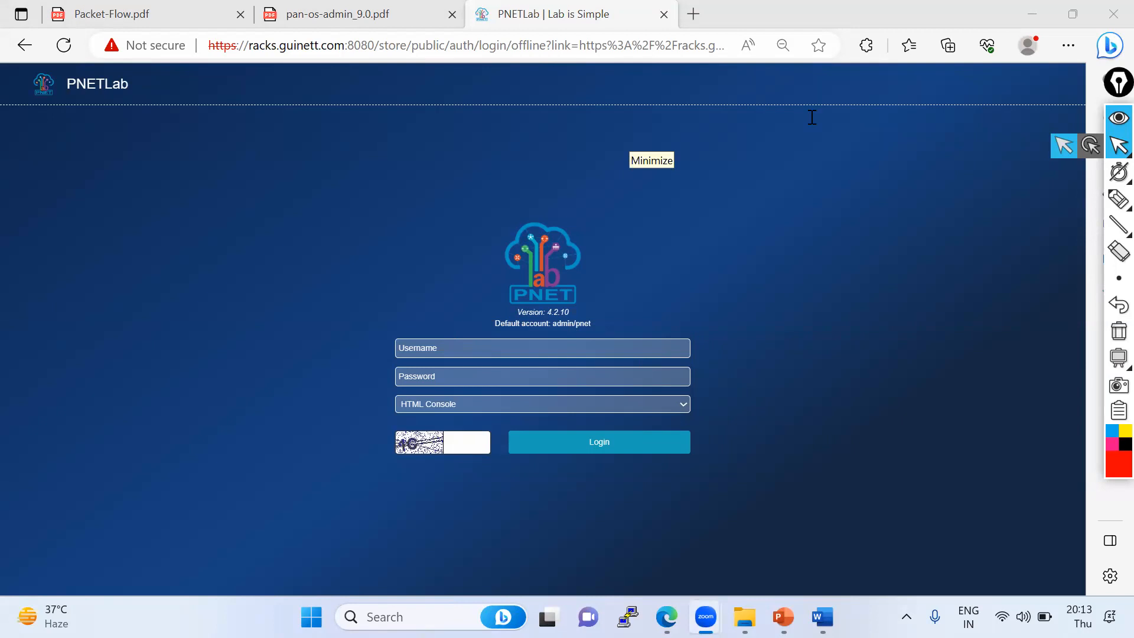
{"action": "left_click", "coordinate": [437, 349]}
{"action": "type", "text": "Pankaj3"}
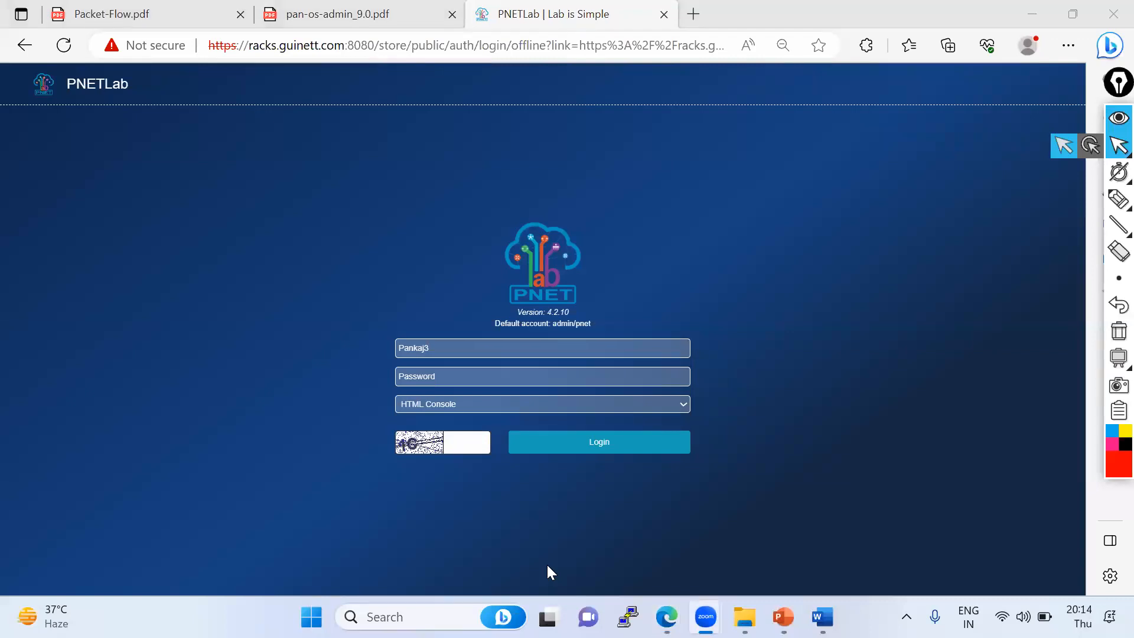
{"action": "left_click", "coordinate": [469, 369]}
{"action": "key", "text": "ctrl+v"}
{"action": "left_click", "coordinate": [485, 441]}
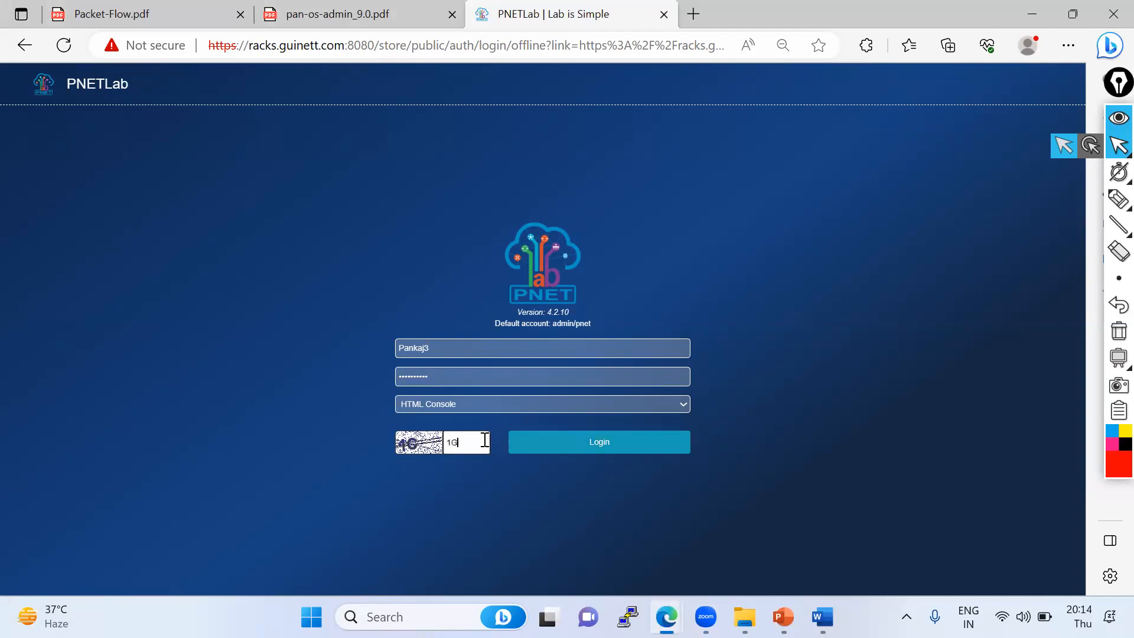
{"action": "left_click", "coordinate": [581, 455]}
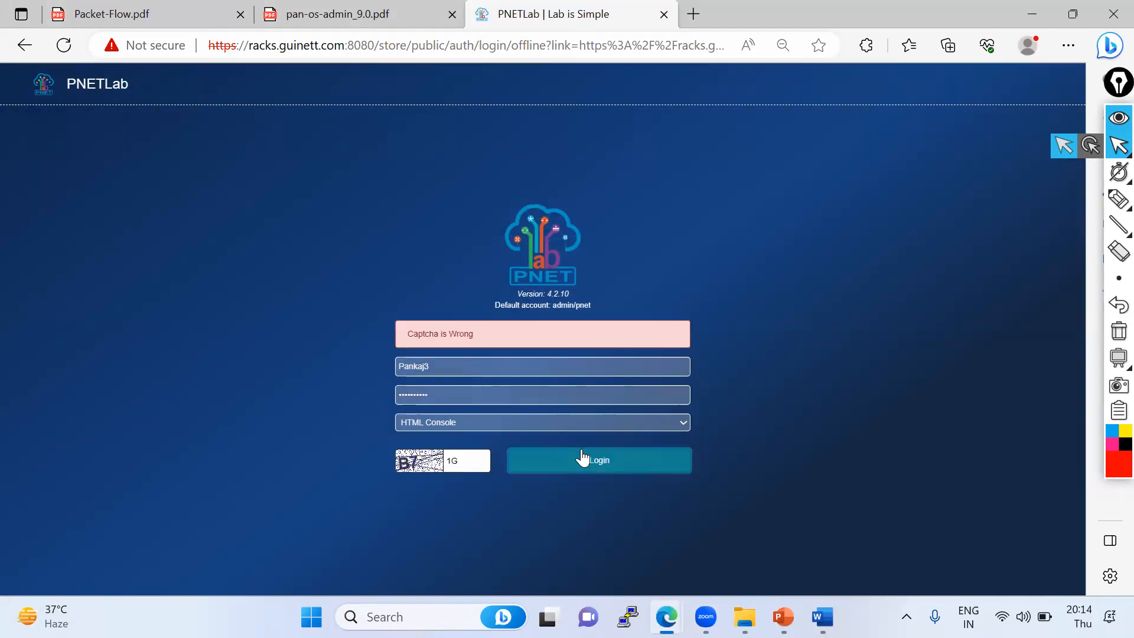
{"action": "left_click_drag", "start_coordinate": [469, 461], "coordinate": [422, 472]}
{"action": "type", "text": "B7"}
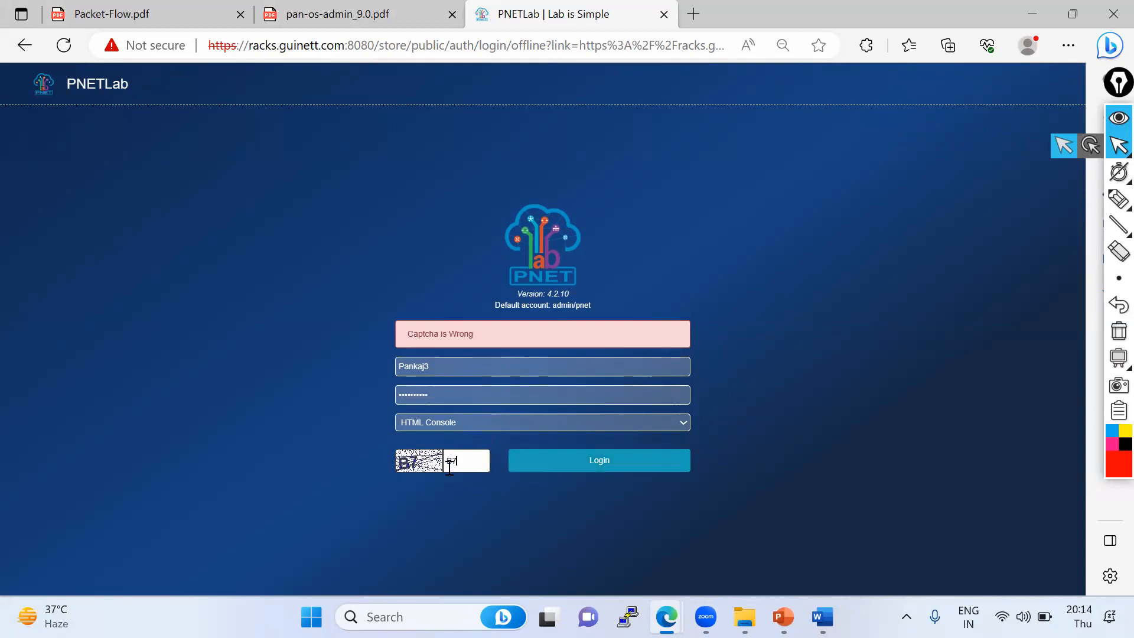
{"action": "left_click", "coordinate": [629, 457]}
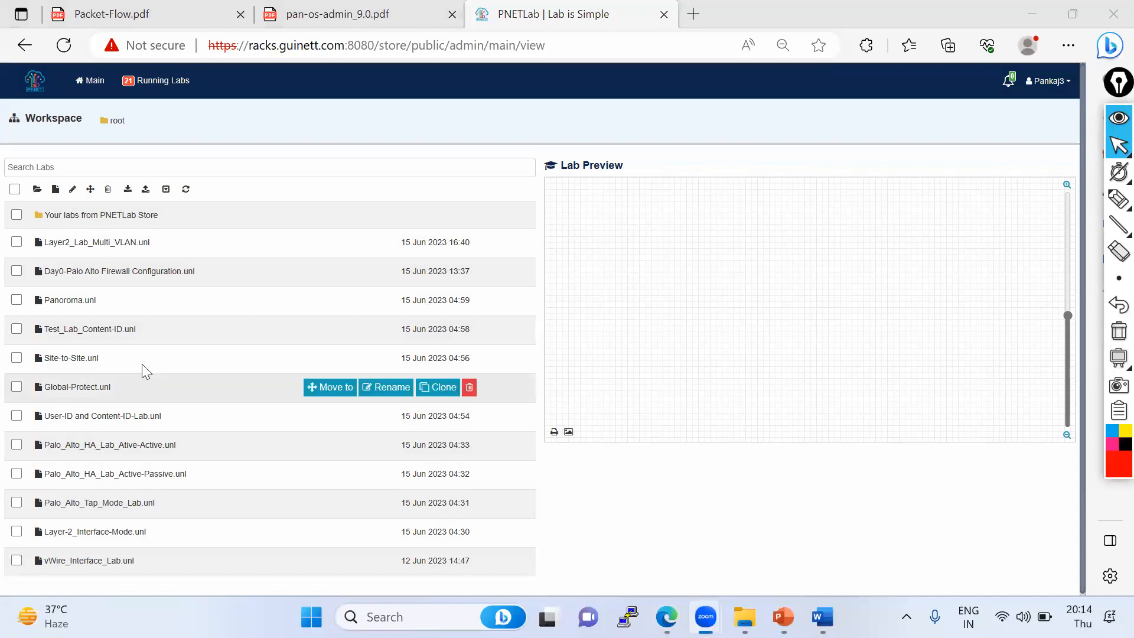
- Open the Layer2_Lab_Multi_VLAN lab
{"action": "left_click", "coordinate": [99, 248]}
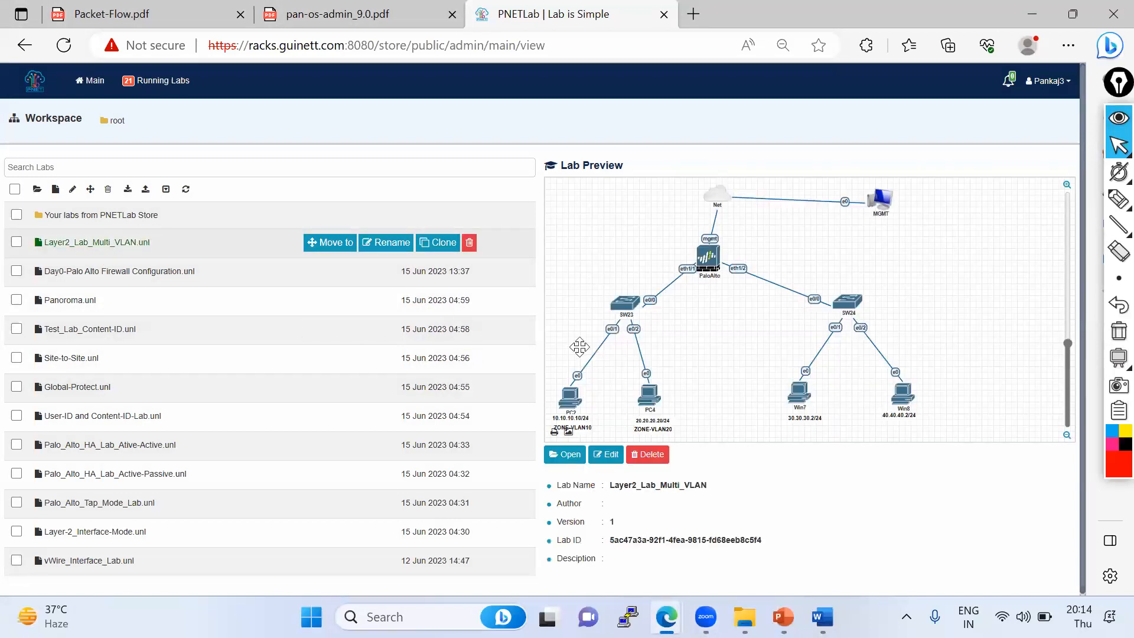
{"action": "left_click", "coordinate": [566, 455]}
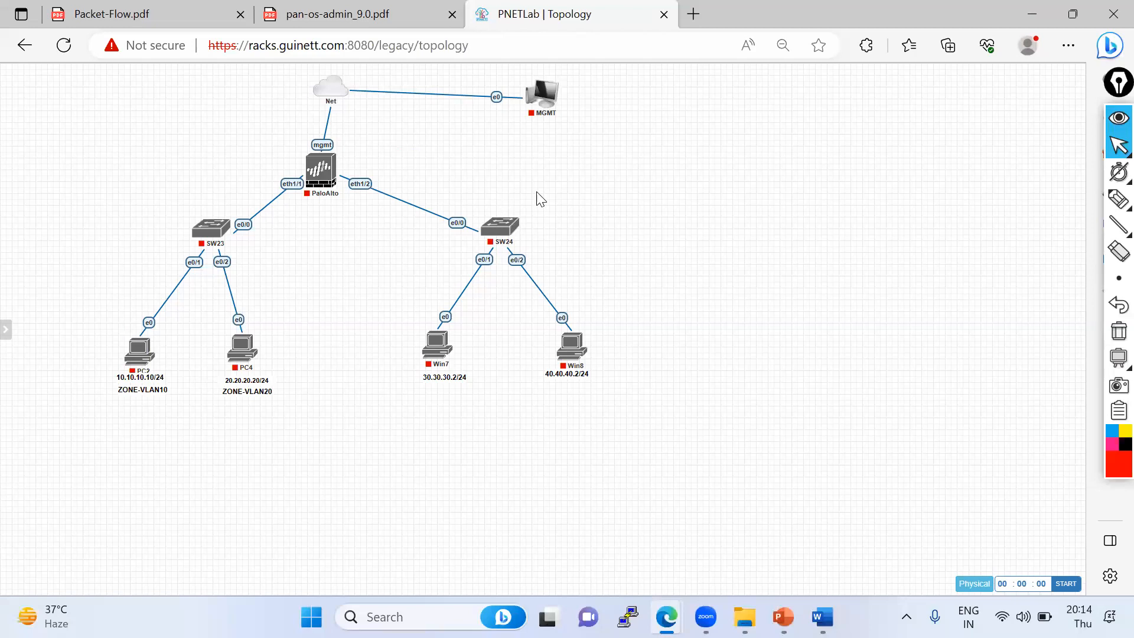
{"action": "mouse_move", "coordinate": [1118, 204]}
{"action": "left_click", "coordinate": [1043, 204]}
{"action": "mouse_move", "coordinate": [276, 123]}
{"action": "left_mouse_down"}
{"action": "mouse_move", "coordinate": [286, 435]}
{"action": "mouse_move", "coordinate": [71, 273]}
{"action": "left_mouse_up"}
{"action": "left_click_drag", "start_coordinate": [177, 197], "coordinate": [294, 121]}
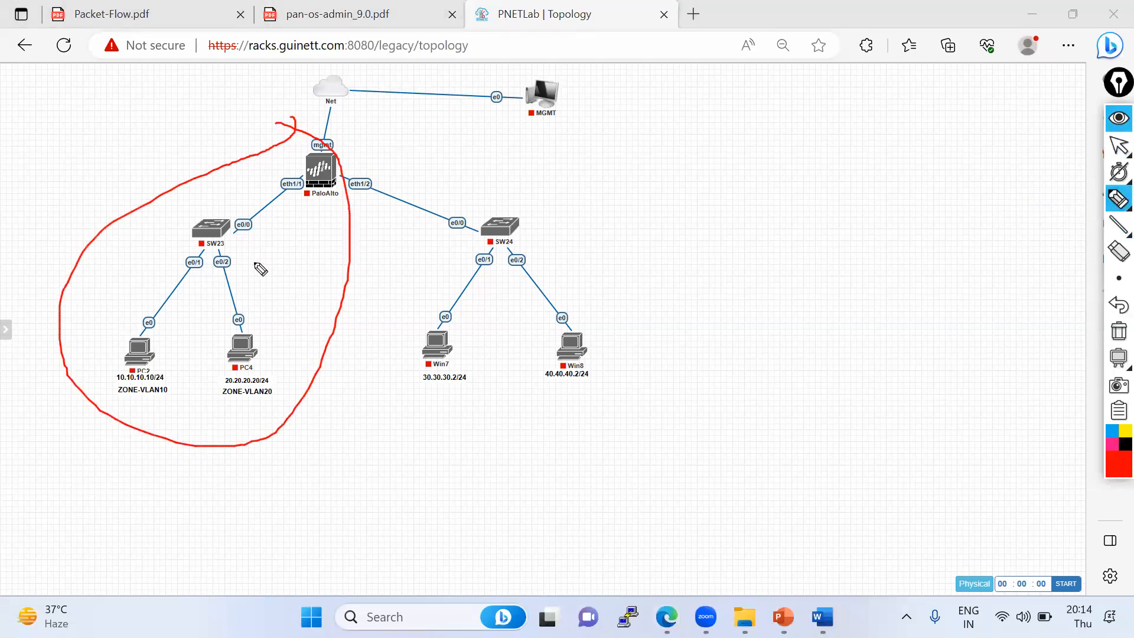
{"action": "mouse_move", "coordinate": [465, 162]}
{"action": "left_mouse_down"}
{"action": "mouse_move", "coordinate": [382, 150]}
{"action": "mouse_move", "coordinate": [361, 160]}
{"action": "left_mouse_up"}
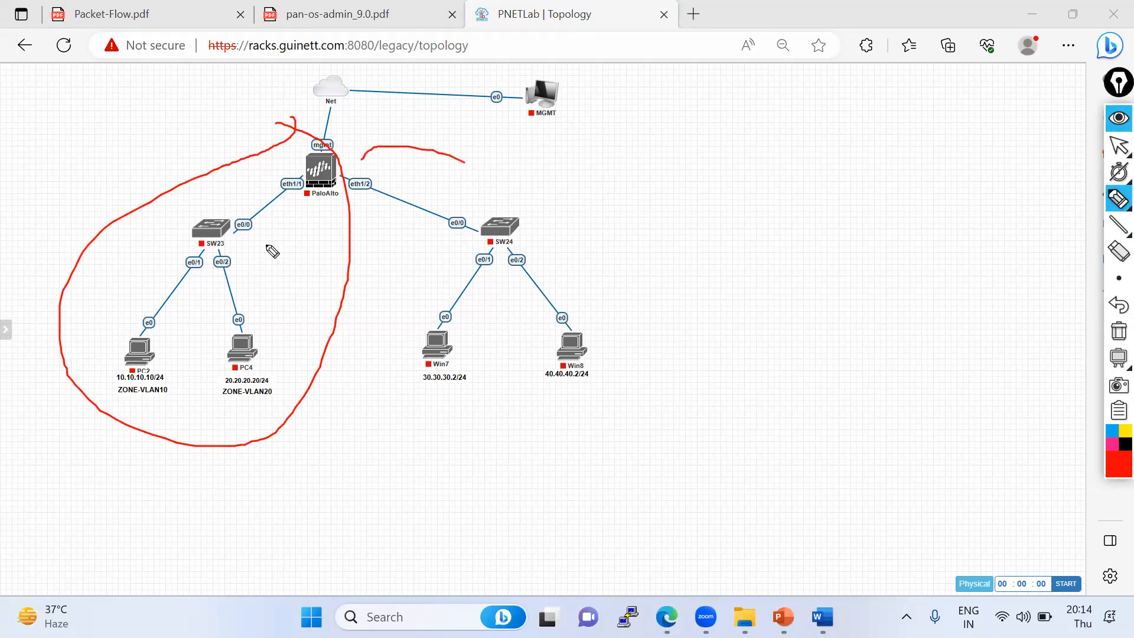
{"action": "left_click", "coordinate": [1117, 330]}
- Start the SW23 switch and the PC2 and PC4 nodes
{"action": "left_click", "coordinate": [1119, 145]}
{"action": "right_click", "coordinate": [211, 226]}
{"action": "left_click", "coordinate": [242, 246]}
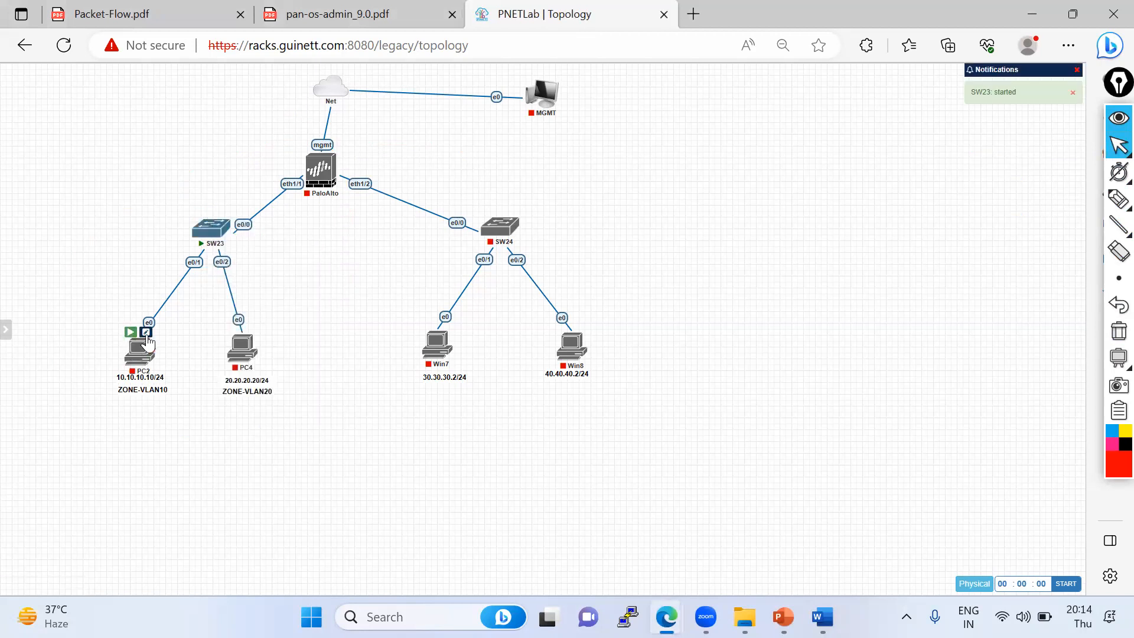
{"action": "left_click", "coordinate": [233, 328]}
{"action": "left_click", "coordinate": [130, 333]}
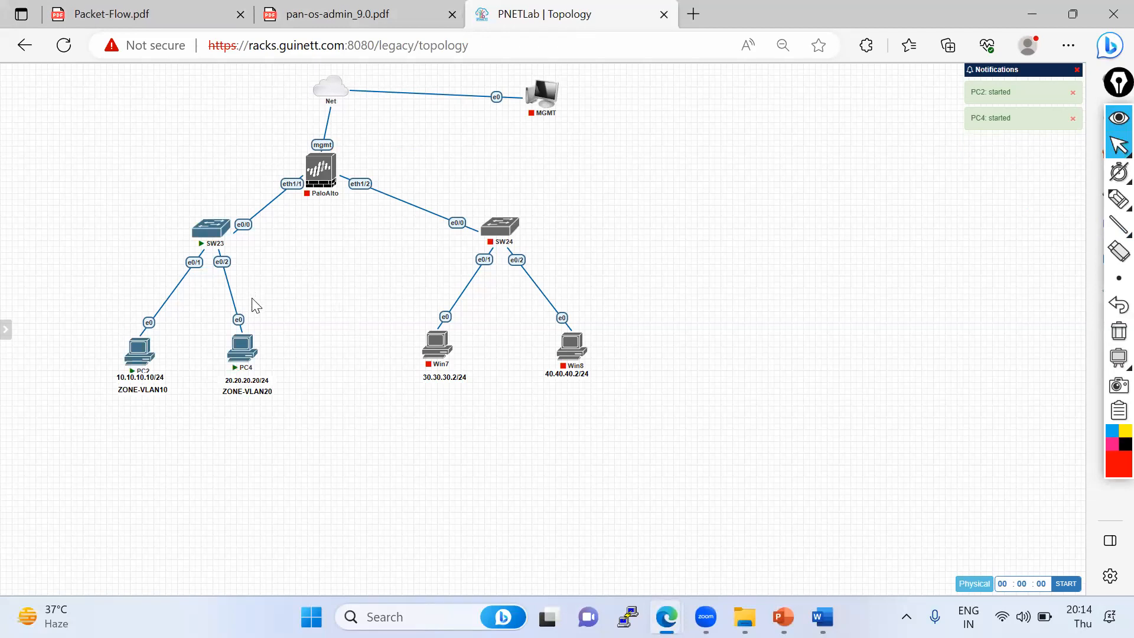
- Open the SW23 console, enter privileged mode with en, and try showing the running config of interface gi0/0
{"action": "mouse_move", "coordinate": [138, 338]}
{"action": "left_click", "coordinate": [205, 232]}
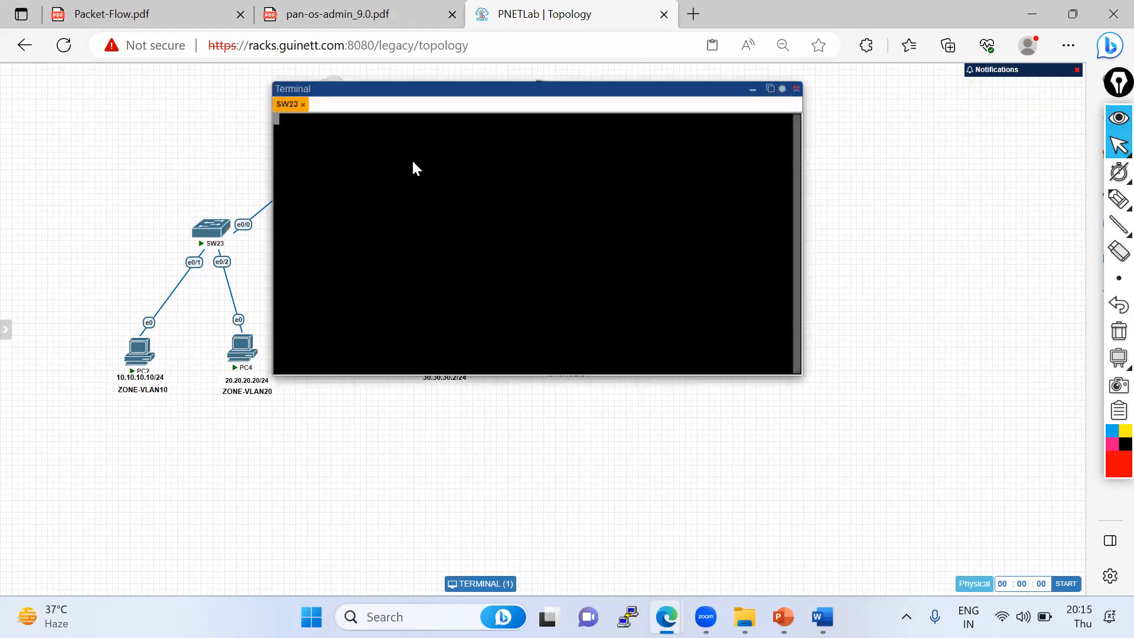
{"action": "key", "text": "Return"}
{"action": "key", "text": "Return"}
{"action": "key", "text": "Return"}
{"action": "key", "text": "Return"}
{"action": "key", "text": "Return"}
{"action": "key", "text": "Return"}
{"action": "type", "text": "en"}
{"action": "key", "text": "Return"}
{"action": "key", "text": "Return"}
{"action": "key", "text": "Return"}
{"action": "key", "text": "Return"}
{"action": "key", "text": "Return"}
{"action": "type", "text": "sh run int gi0/0"}
{"action": "key", "text": "Return"}
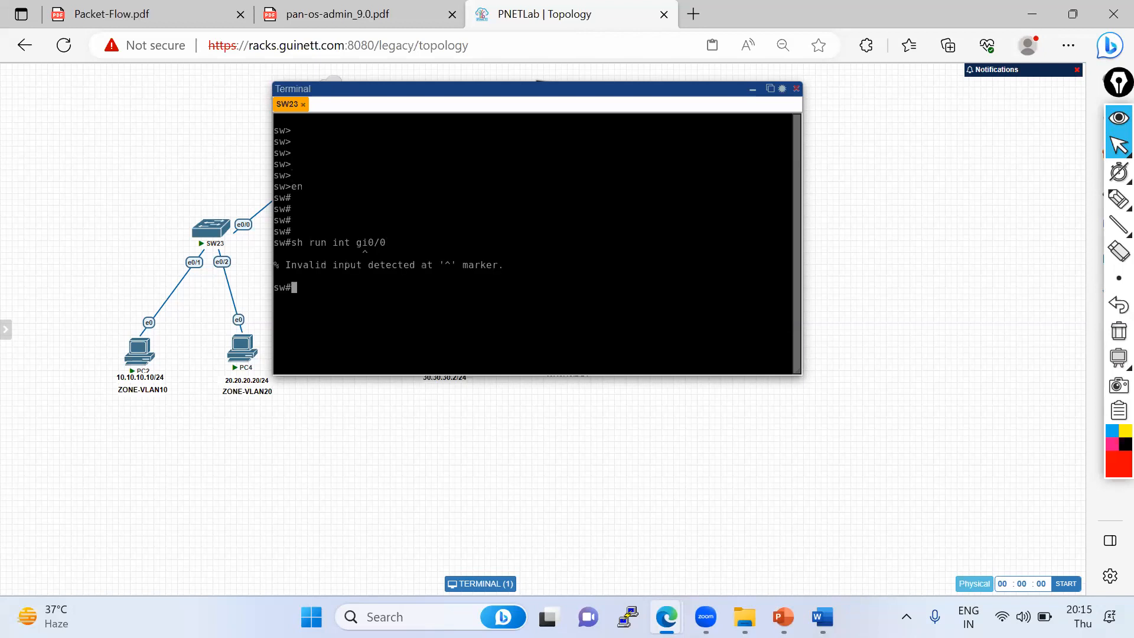
- Show the running configuration of interface eth0/0 on SW23 and highlight its allowed VLAN line
{"action": "type", "text": "sh run int eth0/0"}
{"action": "key", "text": "Return"}
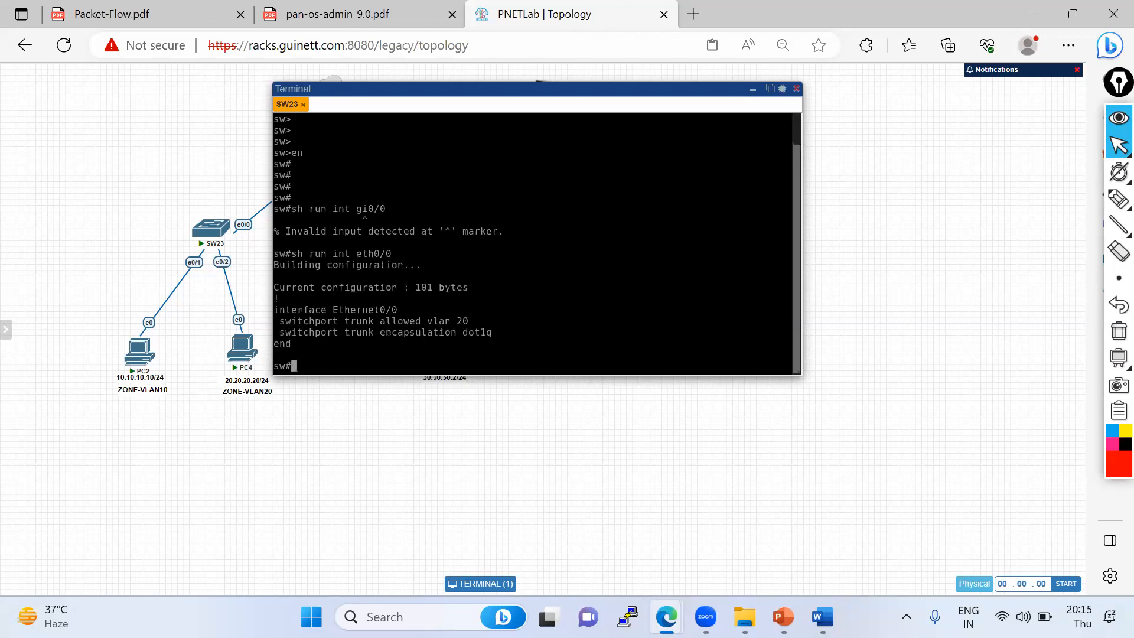
{"action": "left_click_drag", "start_coordinate": [280, 320], "coordinate": [461, 321]}
{"action": "mouse_move", "coordinate": [1115, 199]}
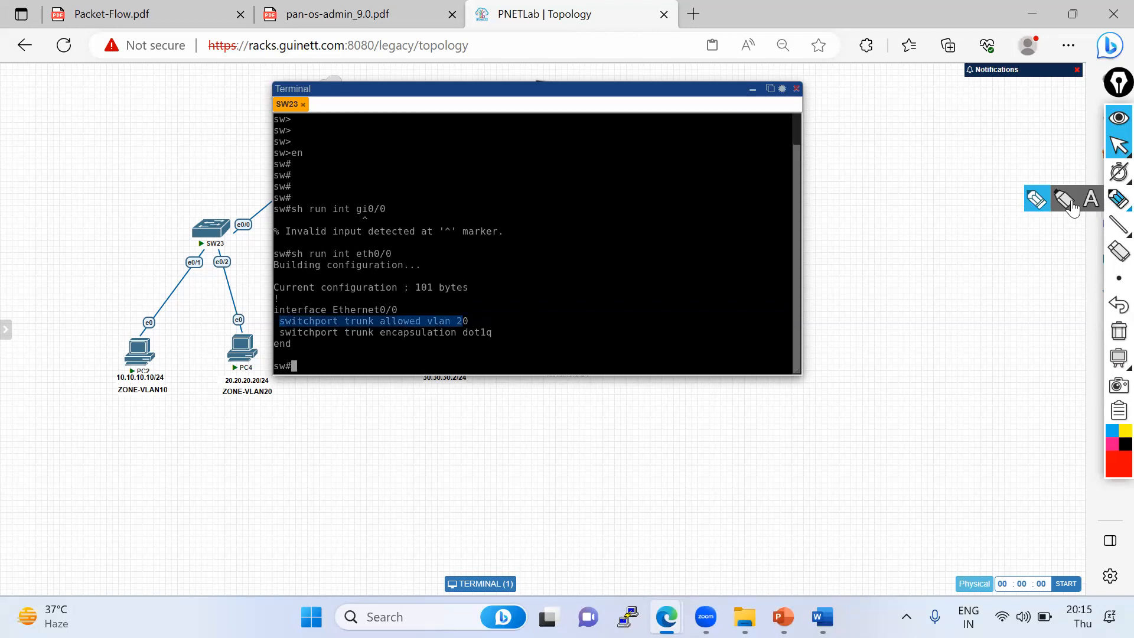
{"action": "left_click", "coordinate": [1039, 204]}
{"action": "mouse_move", "coordinate": [287, 325]}
{"action": "left_mouse_down"}
{"action": "mouse_move", "coordinate": [506, 325]}
{"action": "mouse_move", "coordinate": [330, 309]}
{"action": "mouse_move", "coordinate": [284, 326]}
{"action": "left_mouse_up"}
{"action": "left_click_drag", "start_coordinate": [122, 374], "coordinate": [186, 223]}
{"action": "left_click", "coordinate": [1118, 330]}
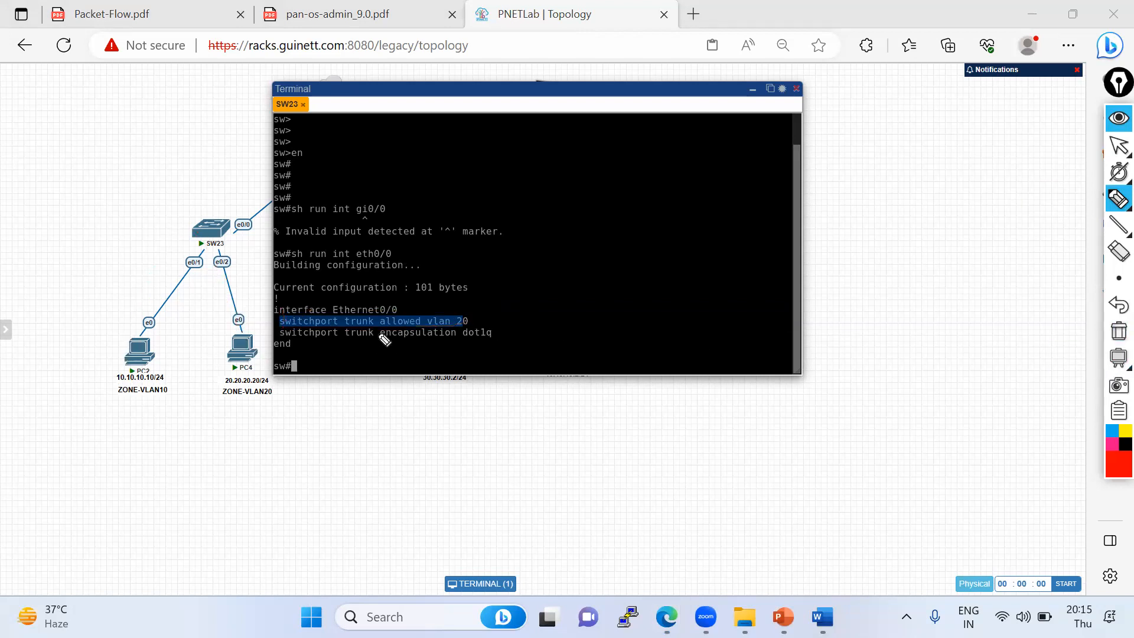
{"action": "left_click_drag", "start_coordinate": [241, 216], "coordinate": [238, 219]}
{"action": "left_click", "coordinate": [1114, 153]}
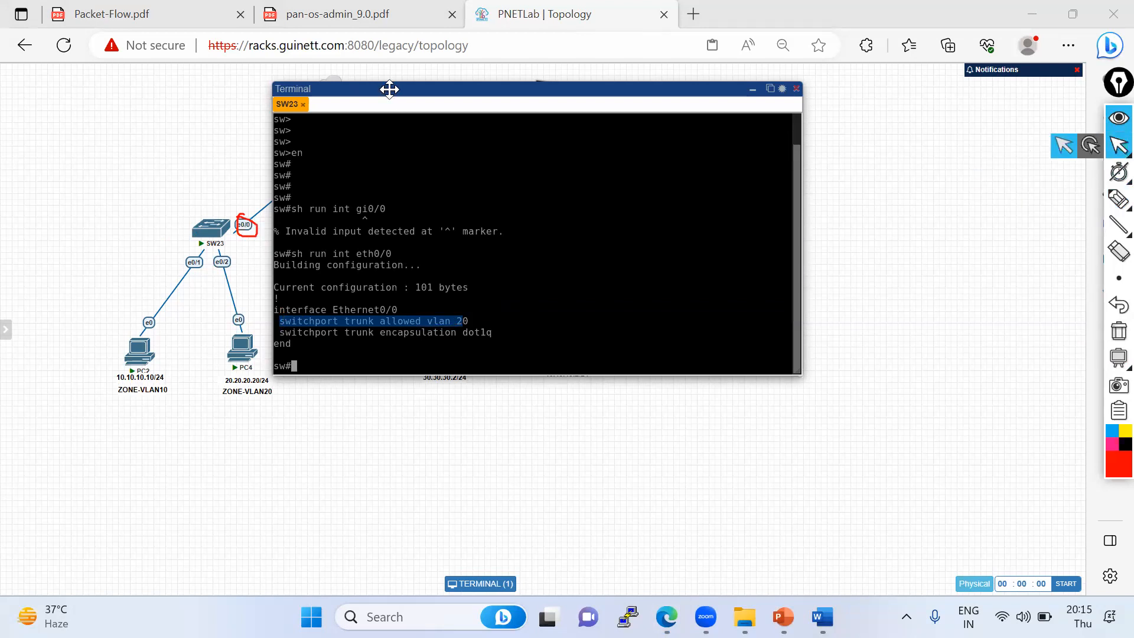
- Move the terminal window and show the running configuration of interface eth0/1 on SW23
{"action": "left_click_drag", "start_coordinate": [387, 89], "coordinate": [486, 82]}
{"action": "left_click_drag", "start_coordinate": [385, 315], "coordinate": [582, 312]}
{"action": "left_click", "coordinate": [423, 330]}
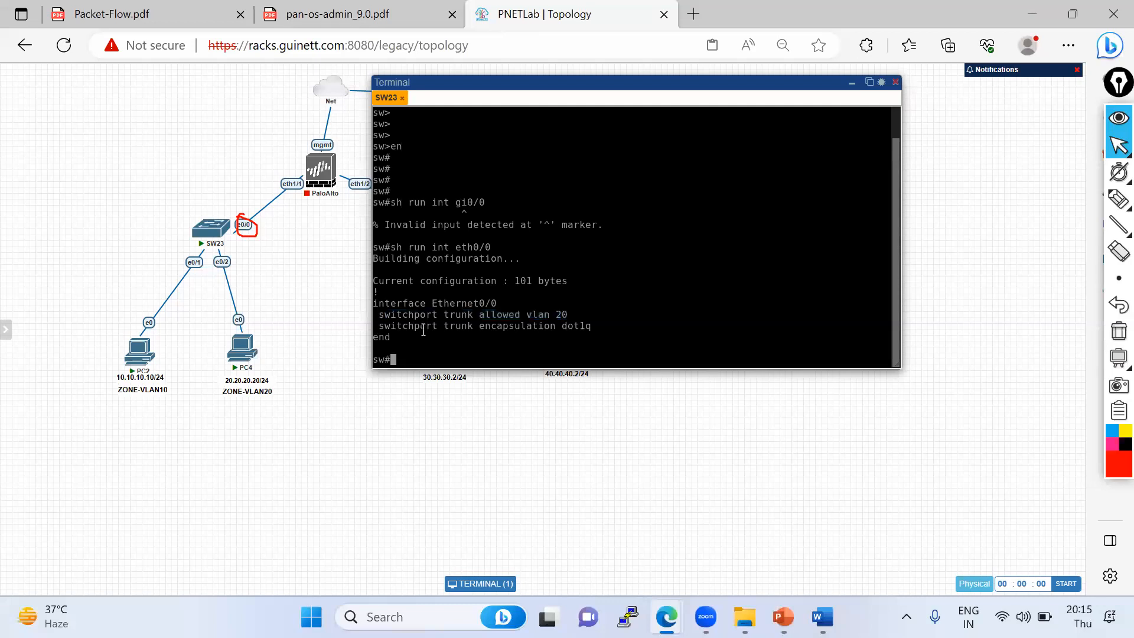
{"action": "type", "text": "sh run int eth0/1"}
{"action": "key", "text": "Return"}
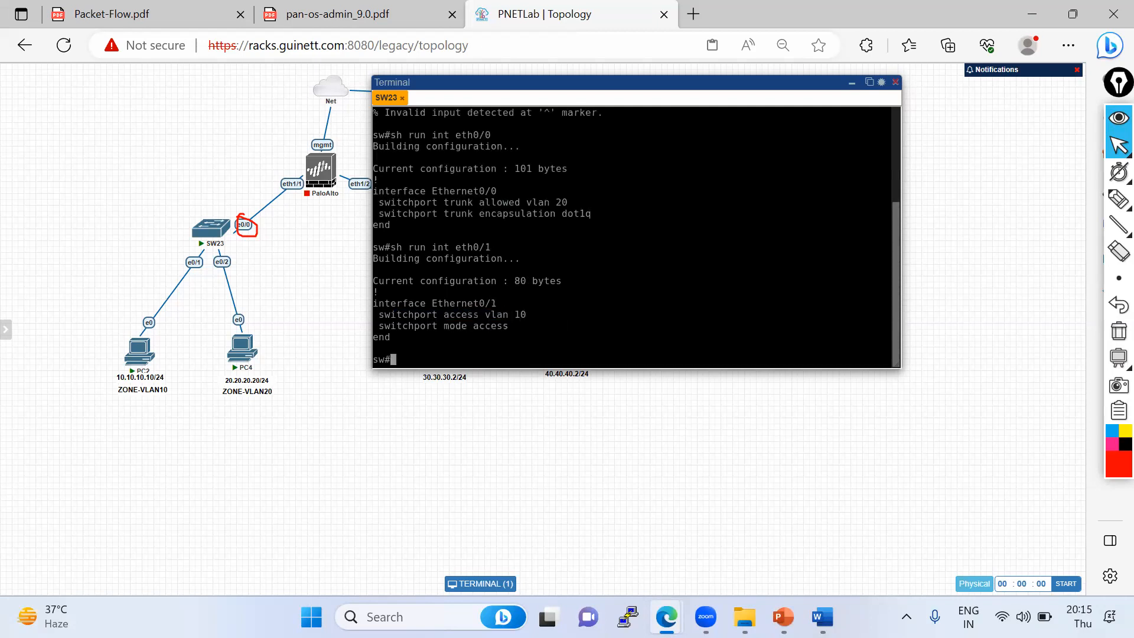
- Show the running configuration of interface eth0/2 on SW23
{"action": "key", "text": "Up"}
{"action": "key", "text": "BackSpace"}
{"action": "type", "text": "2"}
{"action": "key", "text": "Return"}
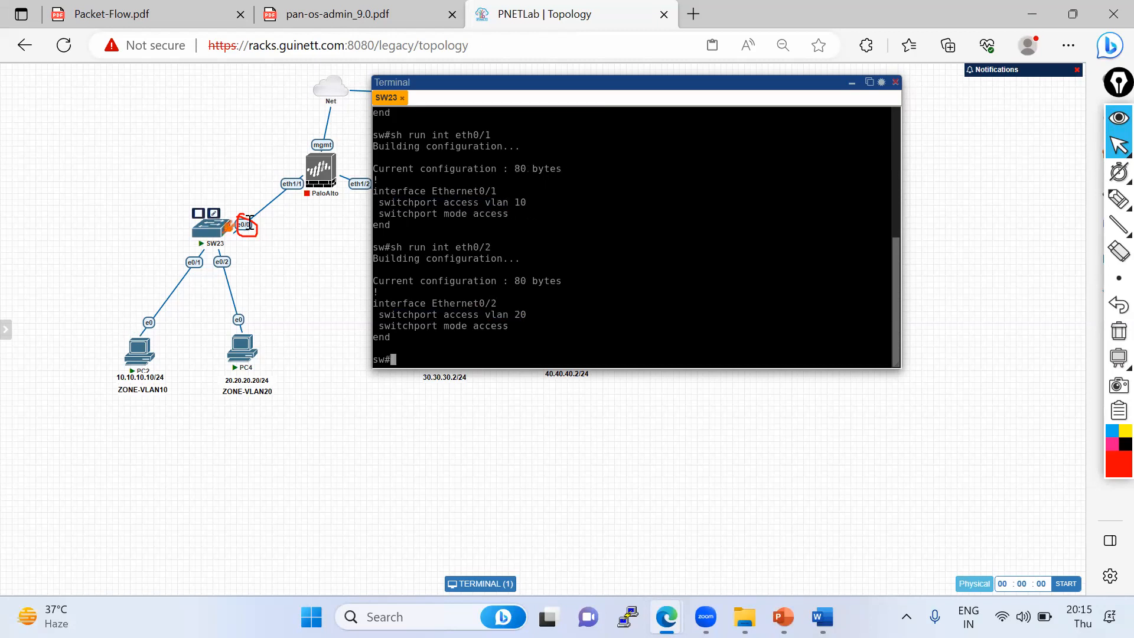
- Enter global configuration mode on SW23 and open the configuration of interface Ethernet0/0
{"action": "type", "text": "conf t"}
{"action": "key", "text": "Return"}
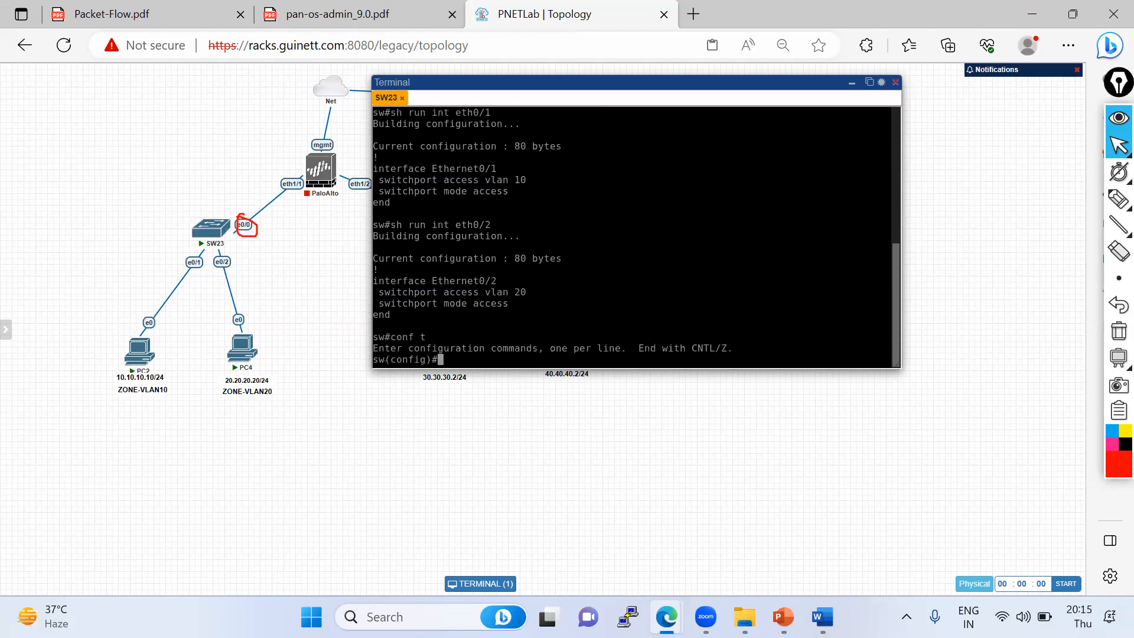
{"action": "scroll", "coordinate": [560, 224], "scroll_direction": "up", "scroll_amount": 2}
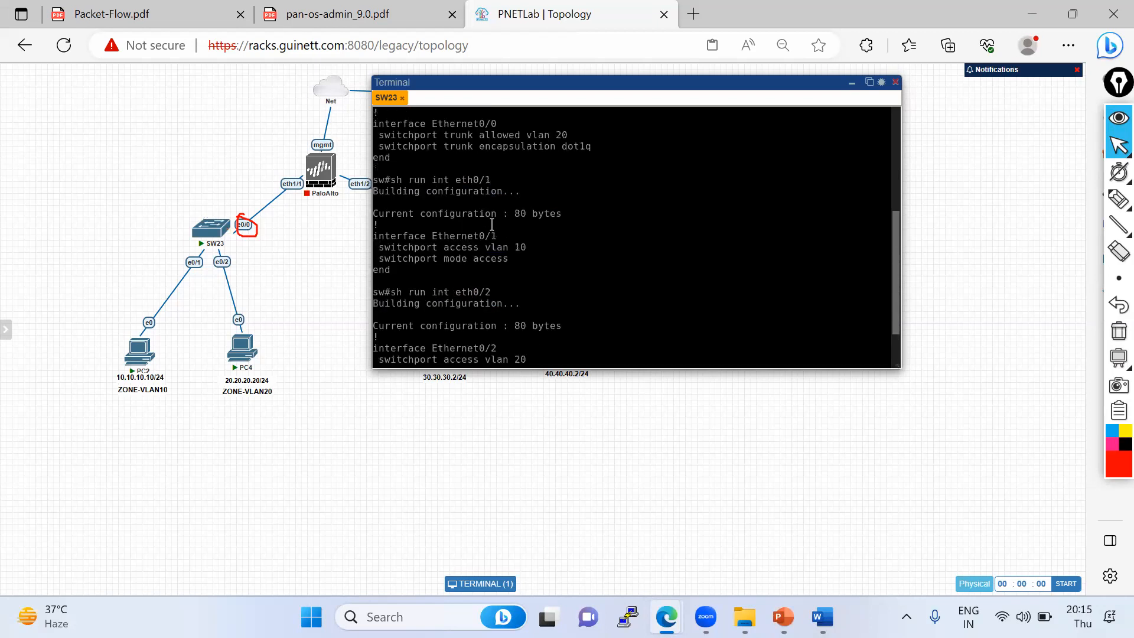
{"action": "left_click_drag", "start_coordinate": [374, 117], "coordinate": [502, 123]}
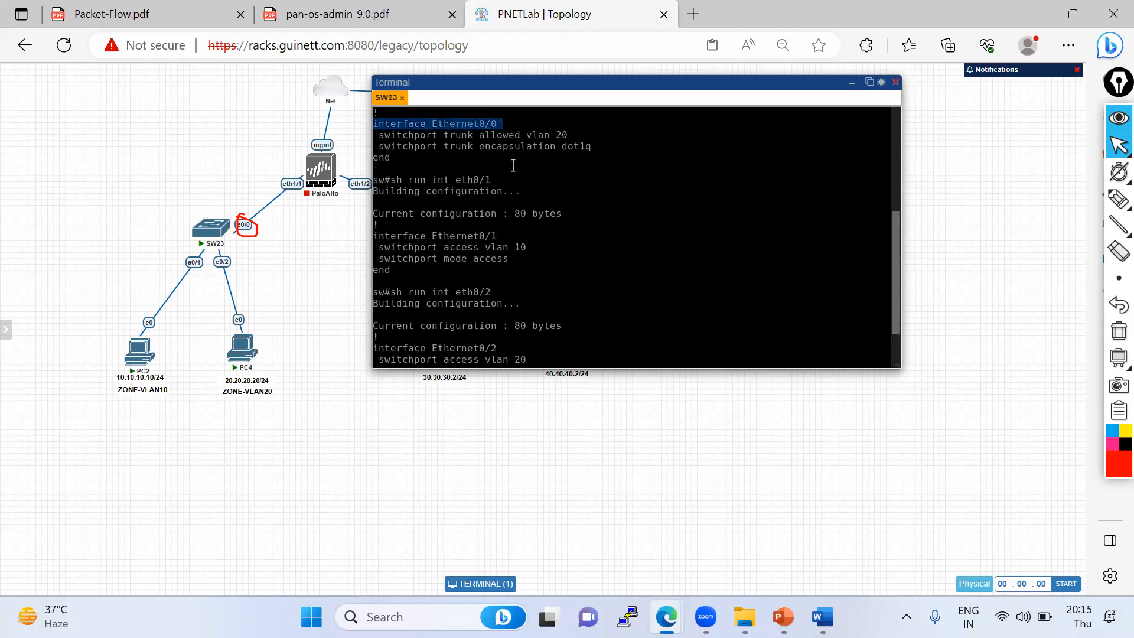
{"action": "scroll", "coordinate": [532, 236], "scroll_direction": "down", "scroll_amount": 2}
{"action": "right_click", "coordinate": [587, 285]}
{"action": "key", "text": "Return"}
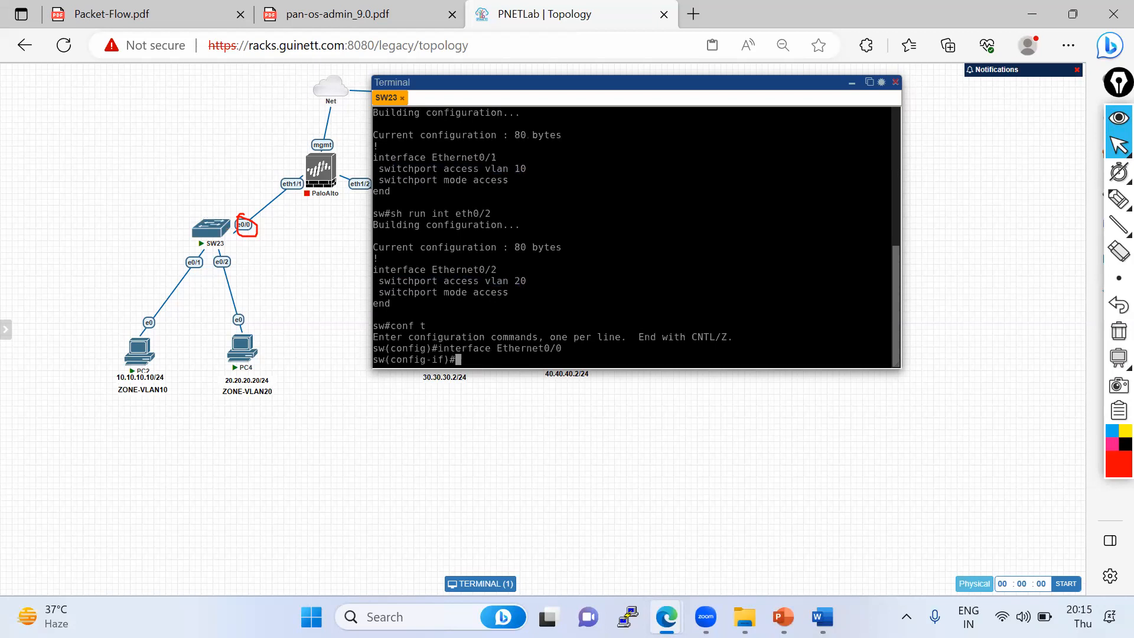
- Allow VLANs 20 and 10 on the Ethernet0/0 trunk with switchport trunk allowed vlan 20,10
{"action": "scroll", "coordinate": [558, 242], "scroll_direction": "up", "scroll_amount": 4}
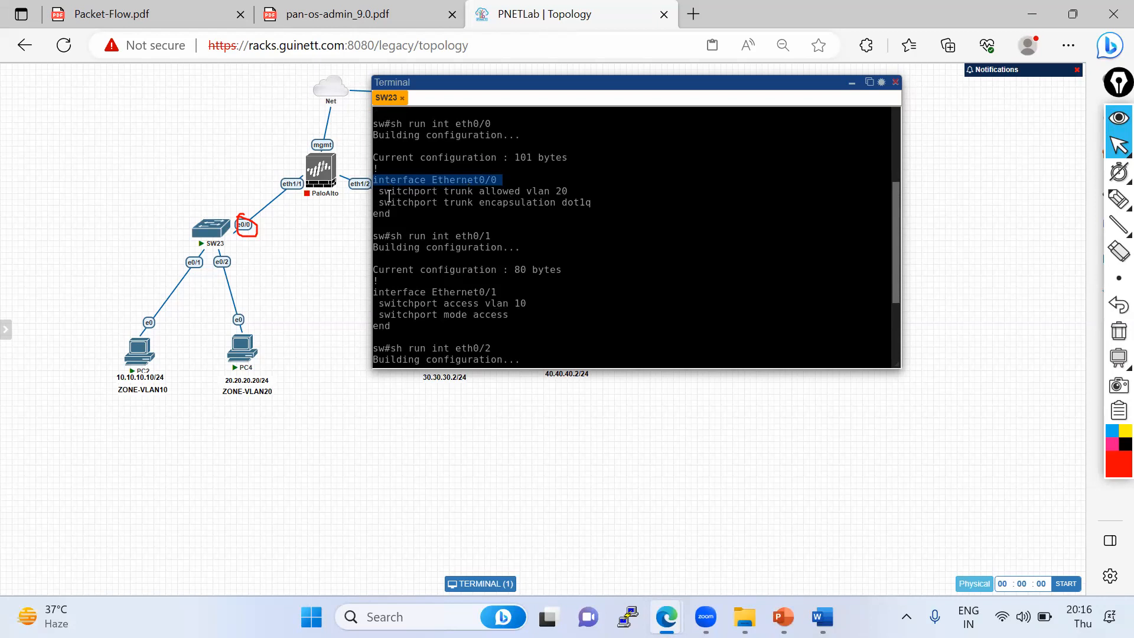
{"action": "left_click_drag", "start_coordinate": [379, 192], "coordinate": [567, 192]}
{"action": "key", "text": "ctrl+c"}
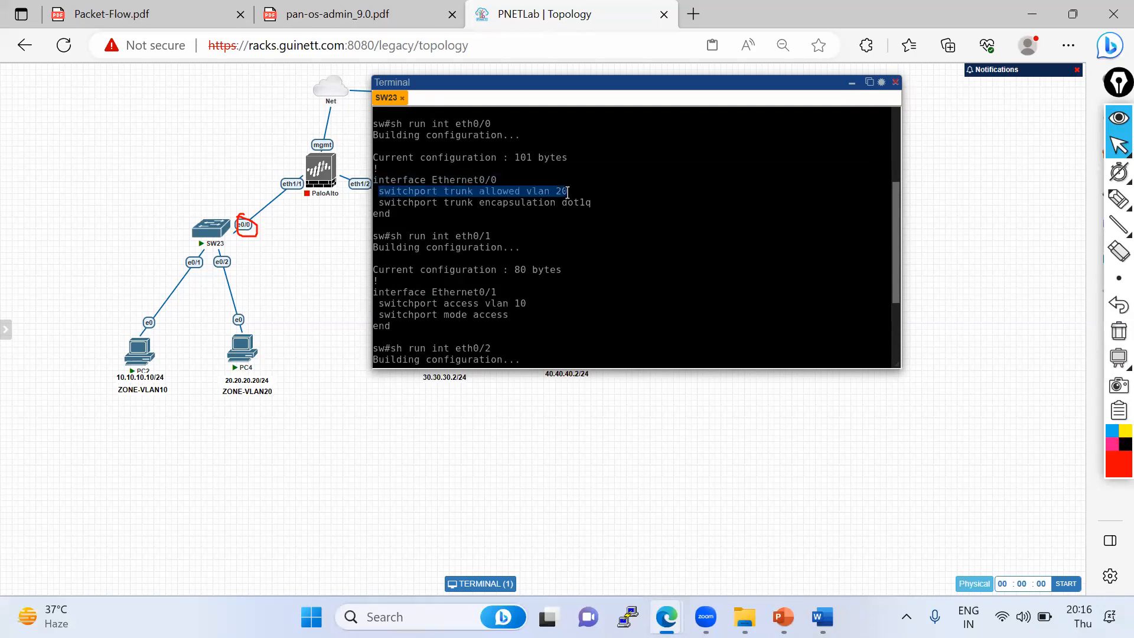
{"action": "scroll", "coordinate": [555, 267], "scroll_direction": "down", "scroll_amount": 4}
{"action": "right_click", "coordinate": [598, 302]}
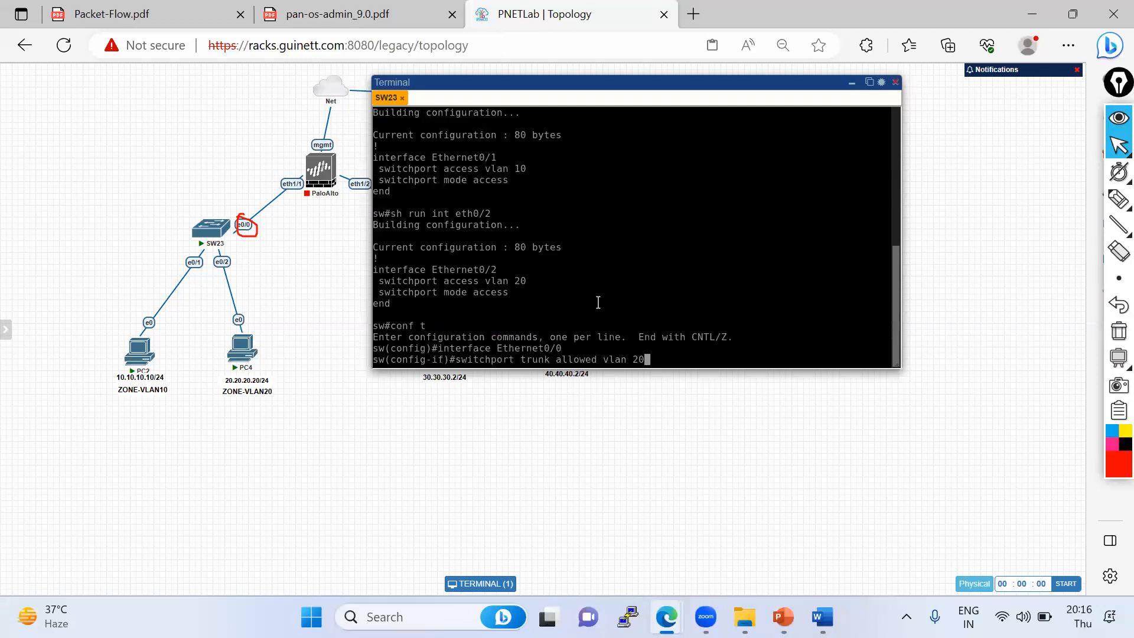
{"action": "type", "text": ", 10"}
{"action": "key", "text": "Return"}
{"action": "key", "text": "Up"}
{"action": "key", "text": "Left"}
{"action": "key", "text": "Left"}
{"action": "key", "text": "BackSpace"}
{"action": "key", "text": "Return"}
{"action": "key", "text": "Return"}
{"action": "key", "text": "Return"}
{"action": "key", "text": "Return"}
- Set interface Ethernet0/0 switchport mode to trunk
{"action": "type", "text": "swi"}
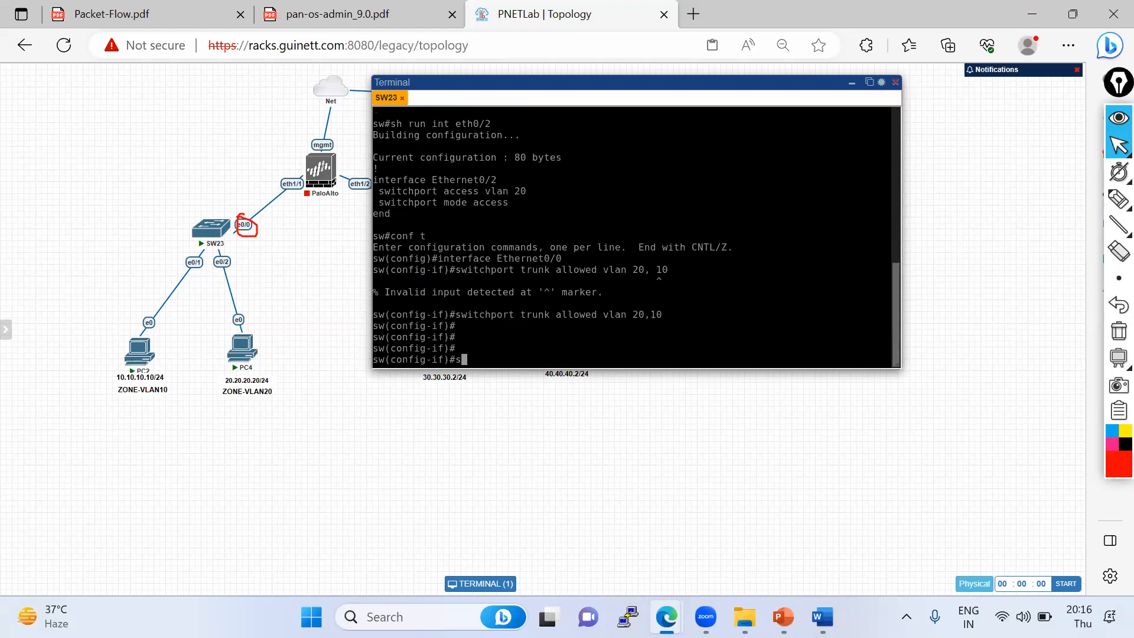
{"action": "key", "text": "Tab"}
{"action": "type", "text": "mode"}
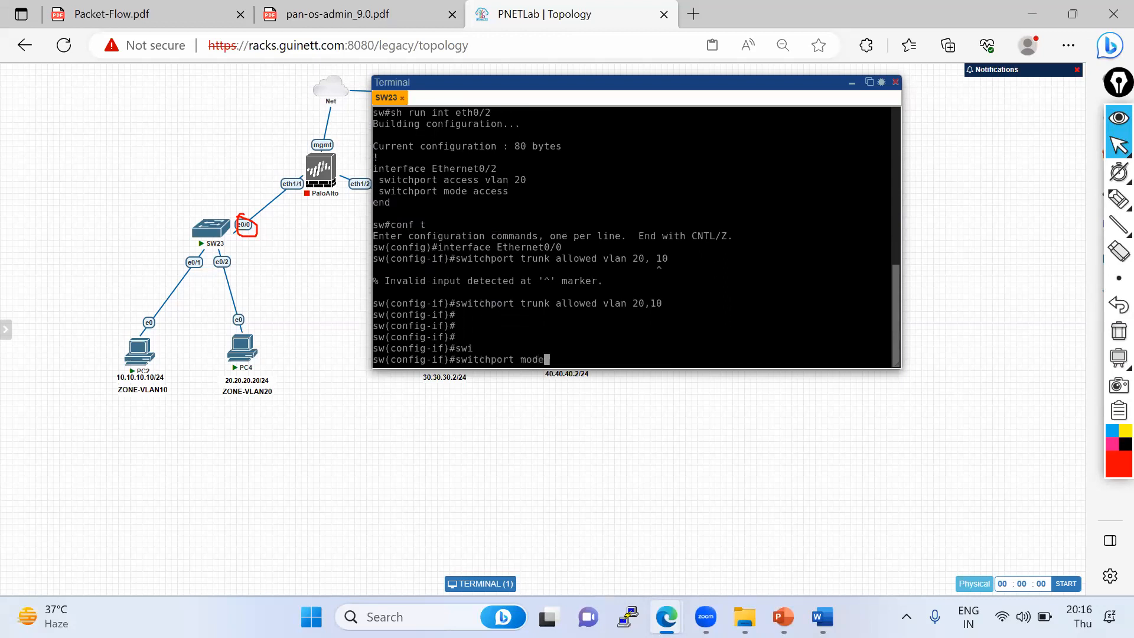
{"action": "key", "text": "Tab"}
{"action": "type", "text": "tr"}
{"action": "key", "text": "Tab"}
{"action": "key", "text": "Return"}
{"action": "key", "text": "Return"}
{"action": "key", "text": "Return"}
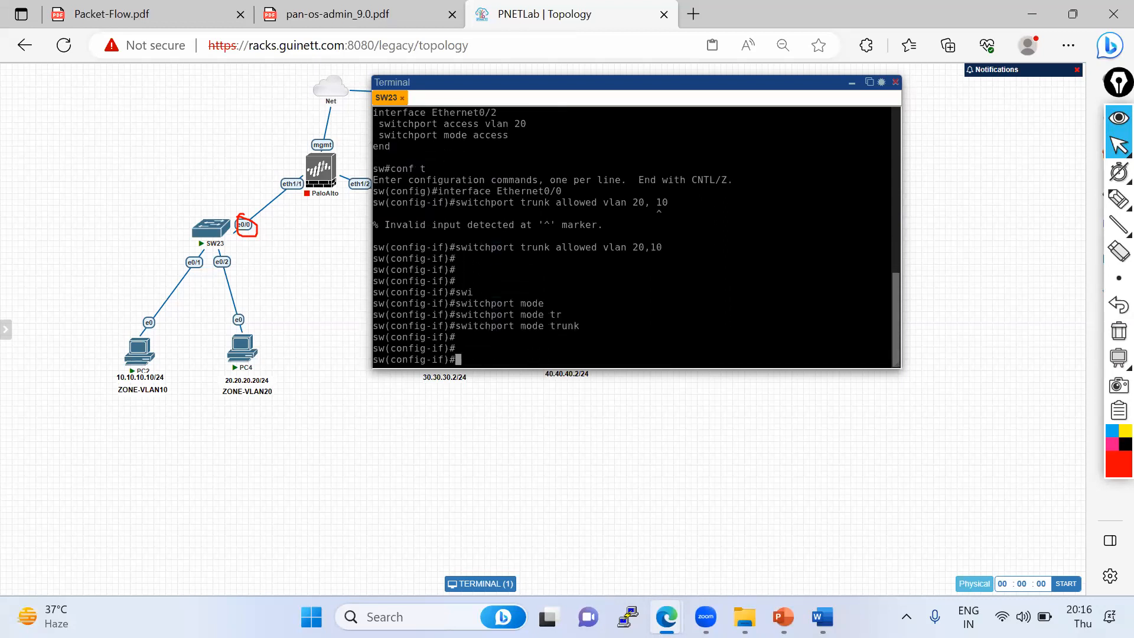
- Leave configuration mode and show the running configuration of interface eth0/0, highlighting its trunk settings
{"action": "key", "text": "ctrl+z"}
{"action": "key", "text": "Return"}
{"action": "key", "text": "Return"}
{"action": "type", "text": "conf t"}
{"action": "key", "text": "Return"}
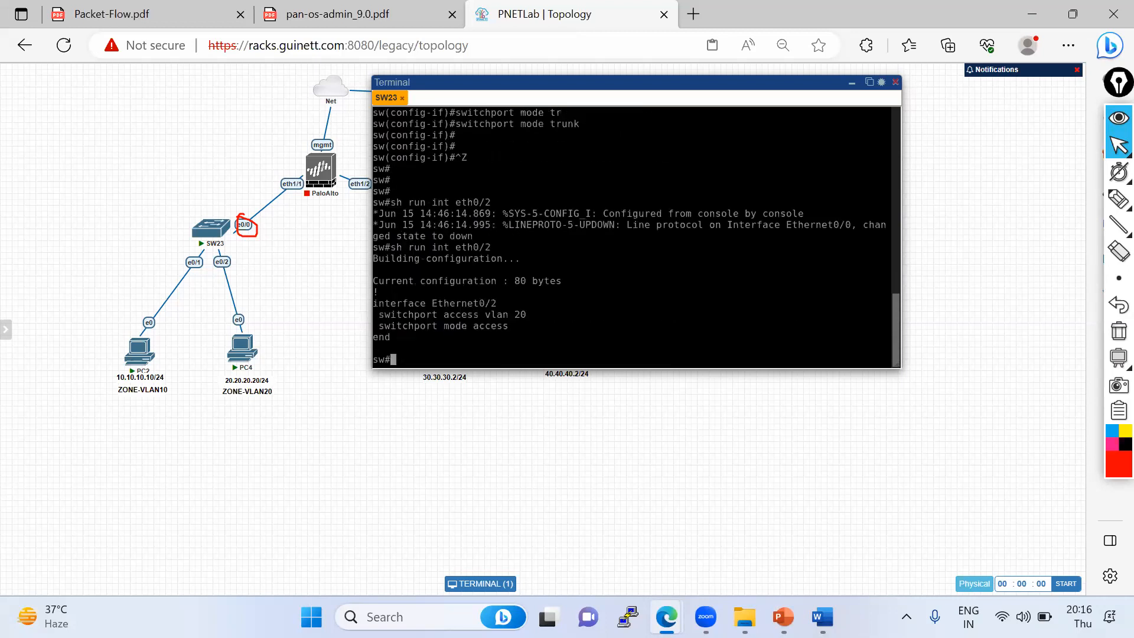
{"action": "key", "text": "Up"}
{"action": "key", "text": "Up"}
{"action": "key", "text": "Up"}
{"action": "key", "text": "Down"}
{"action": "key", "text": "BackSpace"}
{"action": "type", "text": "0/0"}
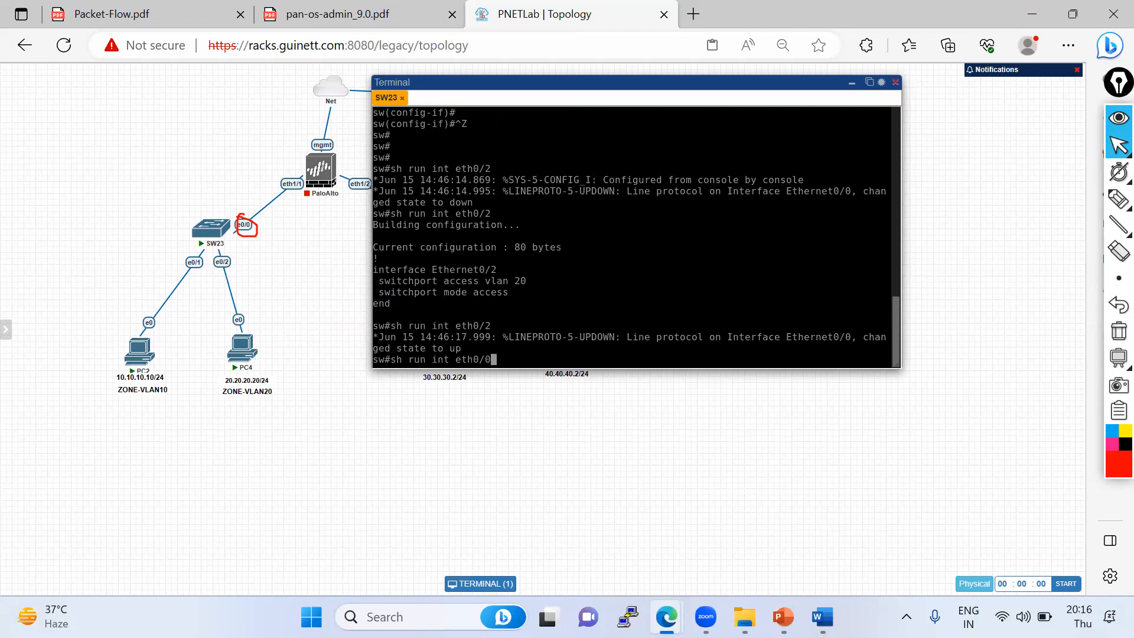
{"action": "key", "text": "Return"}
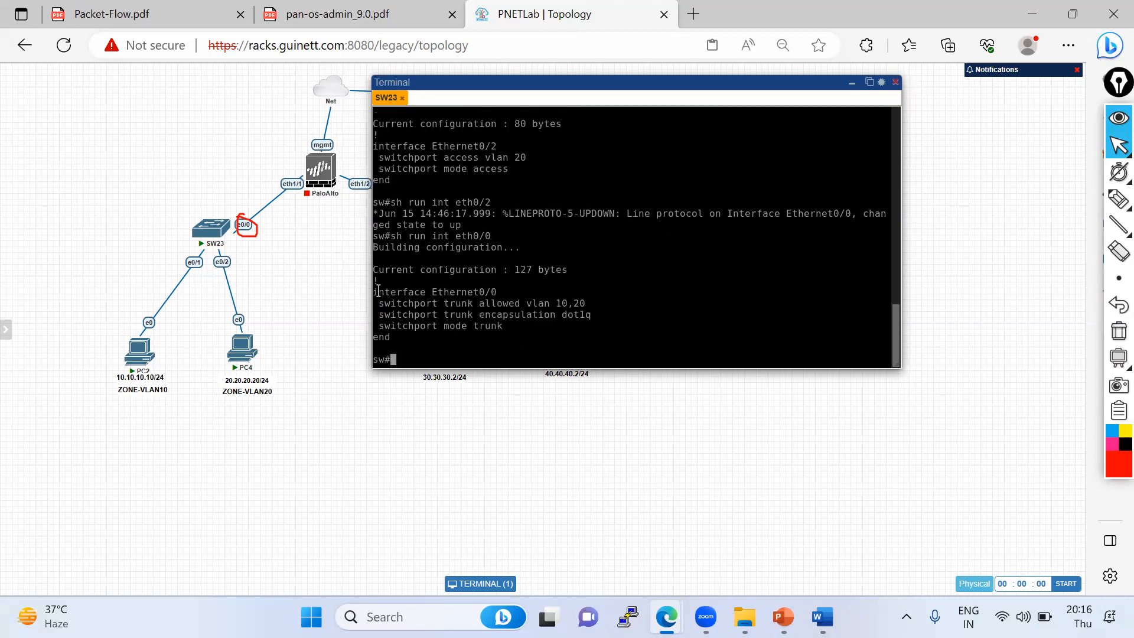
{"action": "left_click_drag", "start_coordinate": [378, 291], "coordinate": [527, 332]}
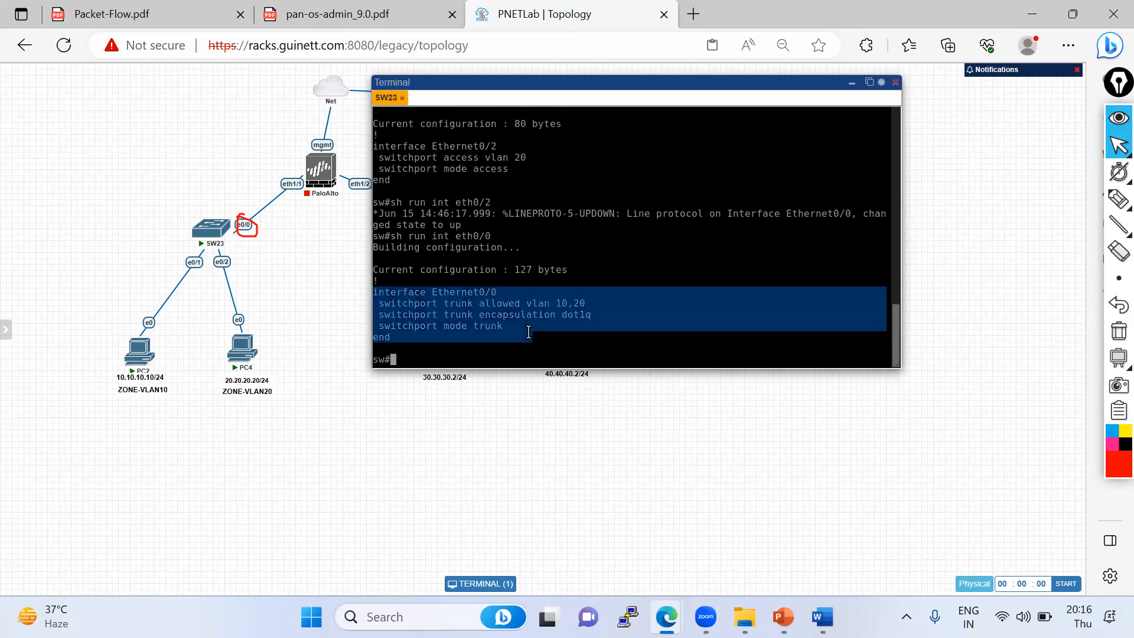
- Save the SW23 running configuration with wr
{"action": "left_click", "coordinate": [578, 315]}
{"action": "type", "text": "wr"}
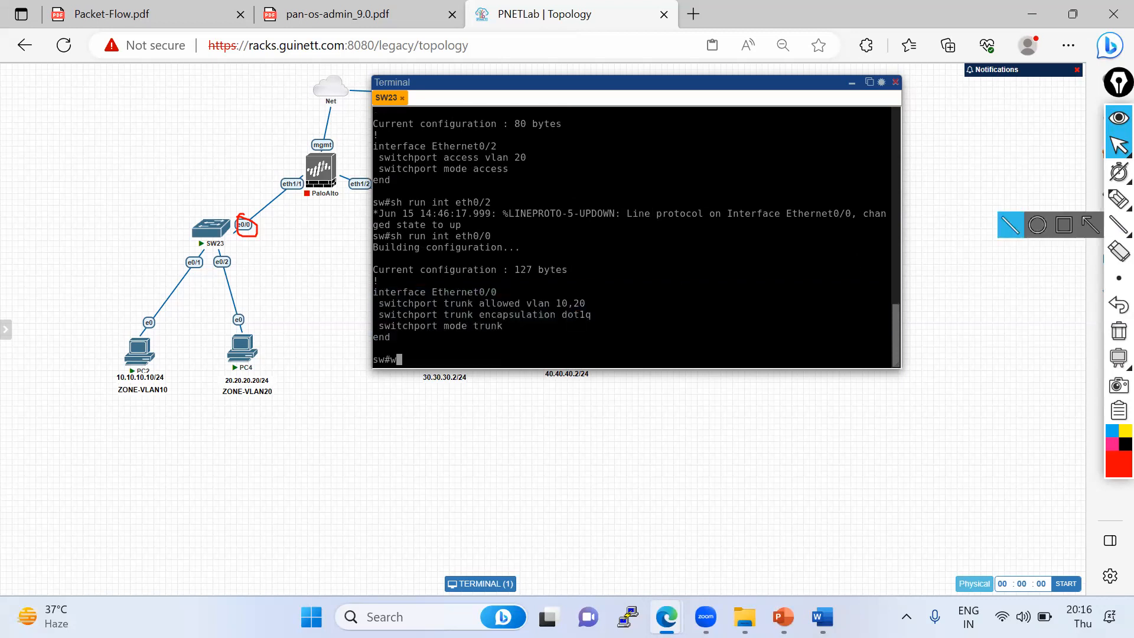
{"action": "key", "text": "Return"}
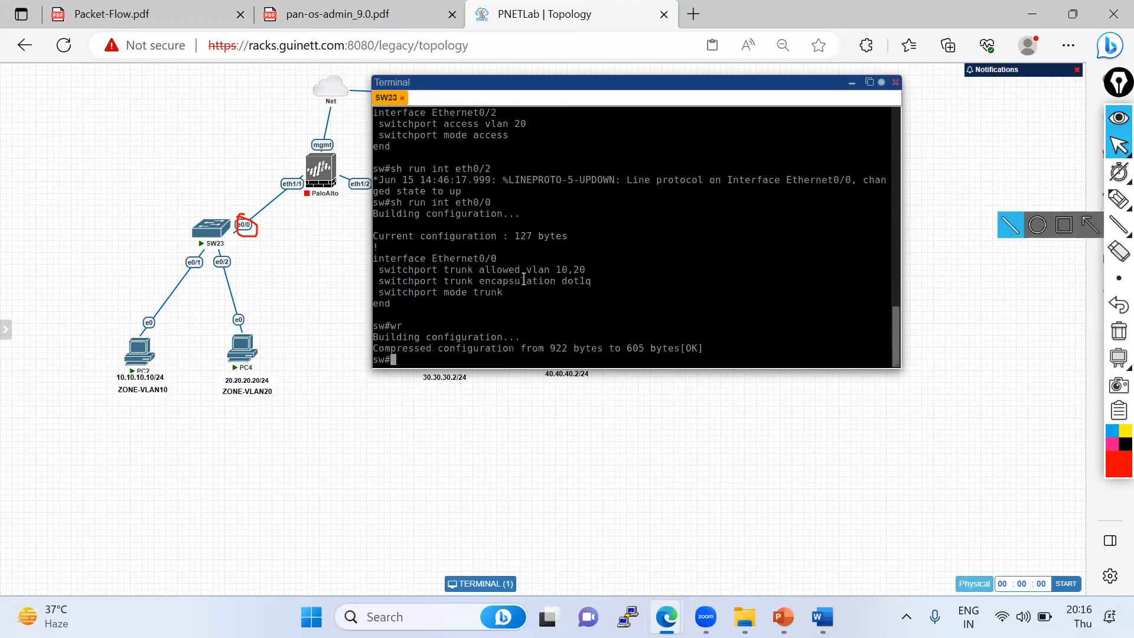
- Close the terminal and stop the SW23, PC2 and PC4 nodes
{"action": "left_click", "coordinate": [895, 82]}
{"action": "left_click", "coordinate": [198, 215]}
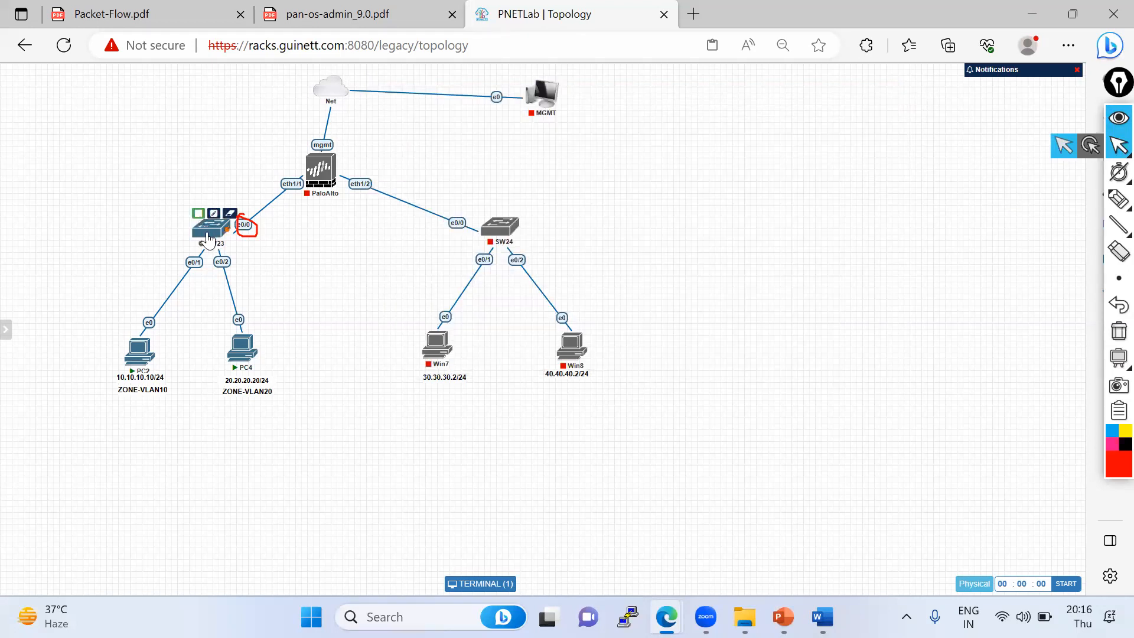
{"action": "left_click", "coordinate": [130, 332]}
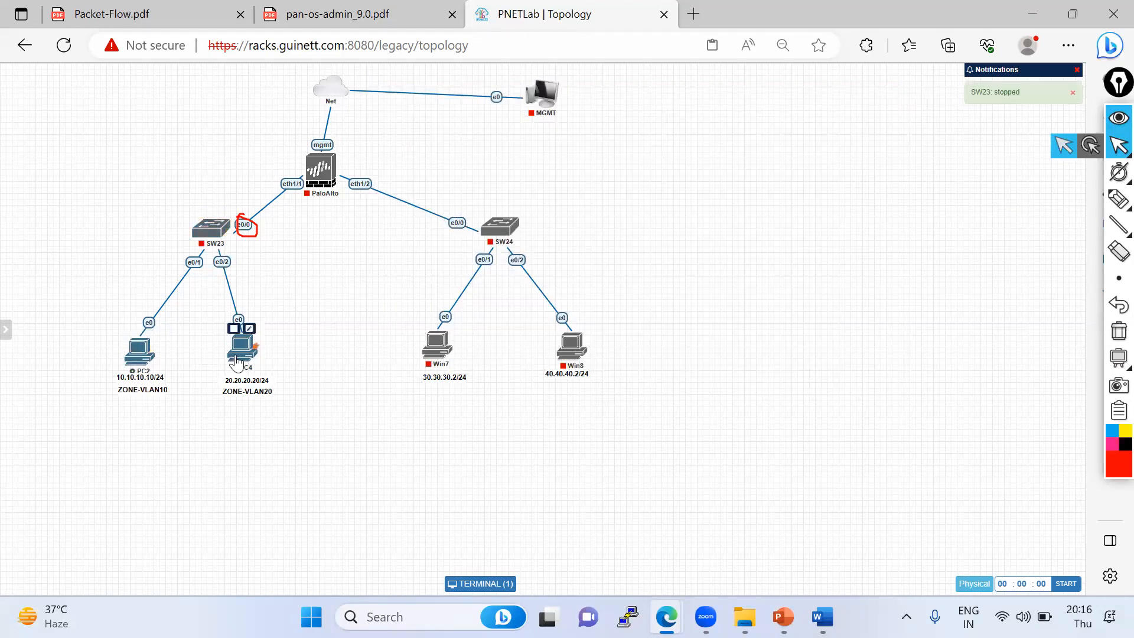
{"action": "left_click", "coordinate": [234, 328]}
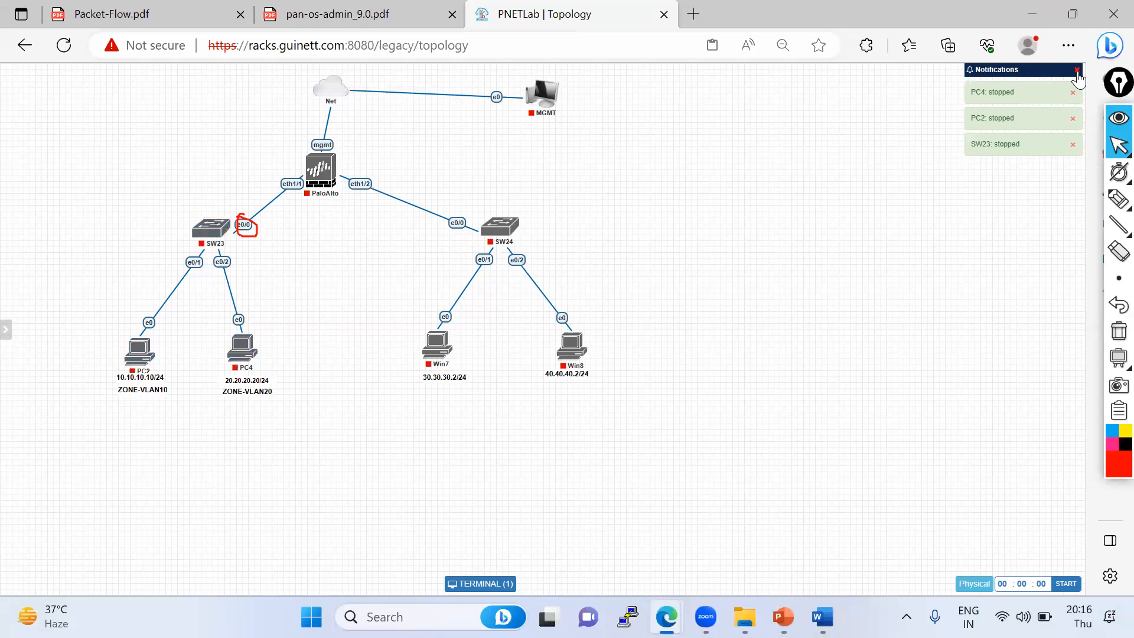
- Dismiss the notifications and log out of PNETLab
{"action": "left_click", "coordinate": [1077, 72]}
{"action": "mouse_move", "coordinate": [8, 190]}
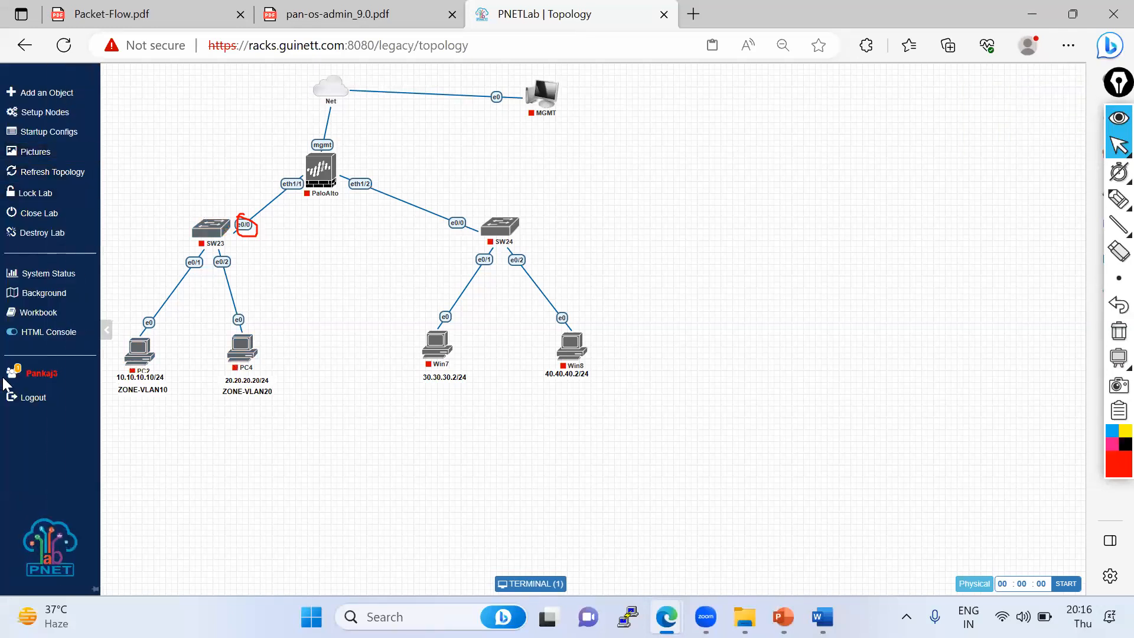
{"action": "left_click", "coordinate": [30, 400]}
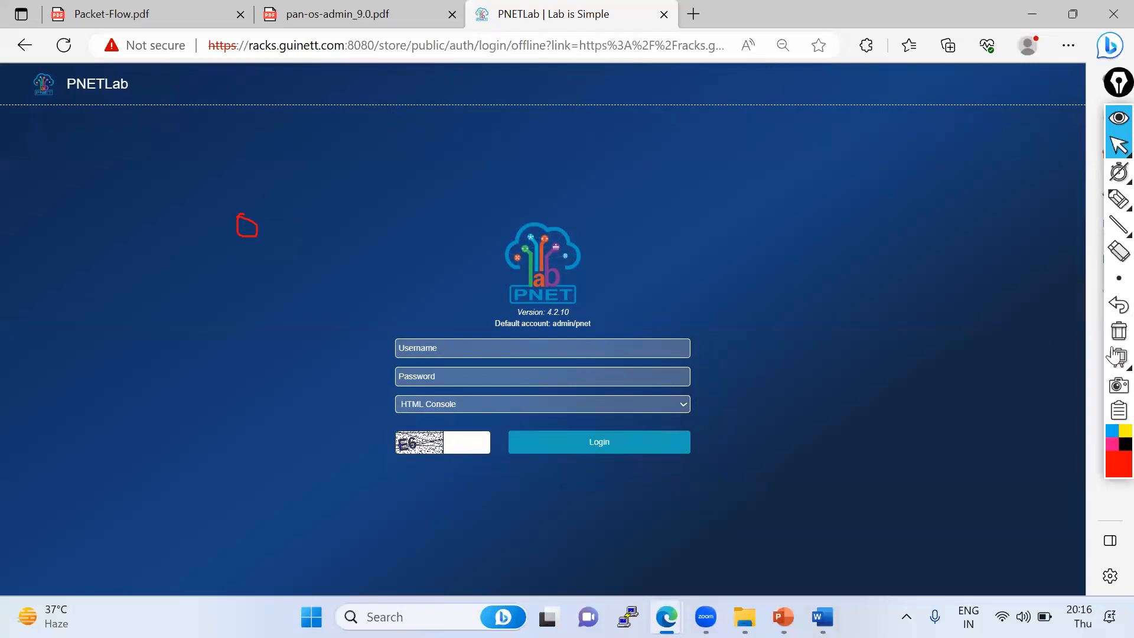
- Switch to the Palo_Alto_Training_By_GT presentation in PowerPoint and open slide 11
{"action": "left_click", "coordinate": [1119, 330]}
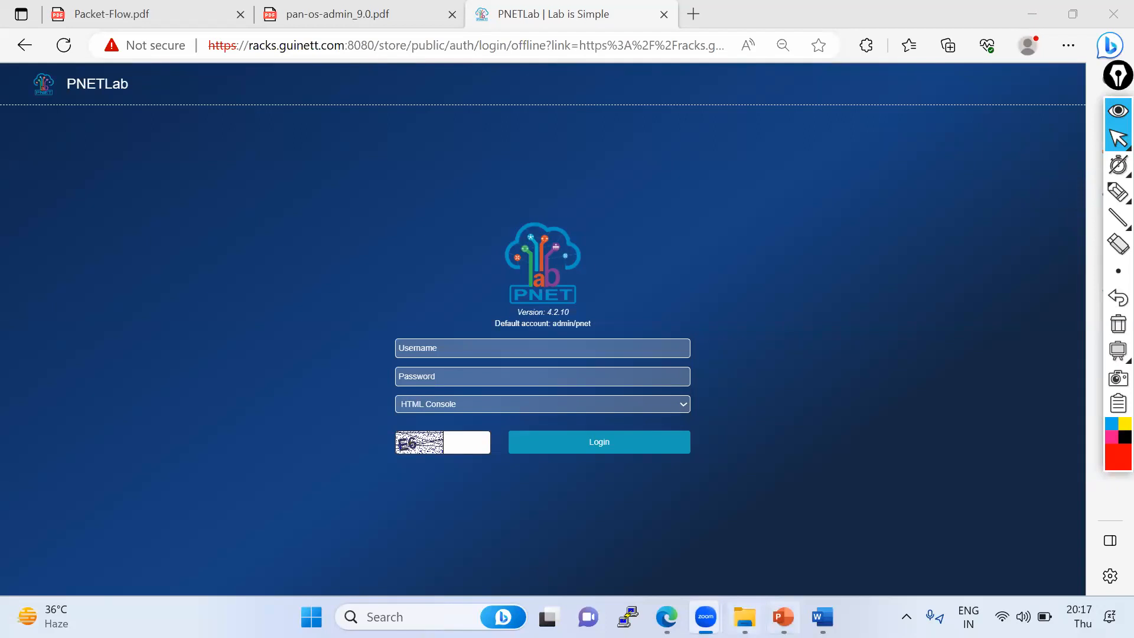
{"action": "key", "text": "alt+Tab"}
{"action": "scroll", "coordinate": [86, 438], "scroll_direction": "down", "scroll_amount": 8}
{"action": "scroll", "coordinate": [89, 448], "scroll_direction": "down", "scroll_amount": 3}
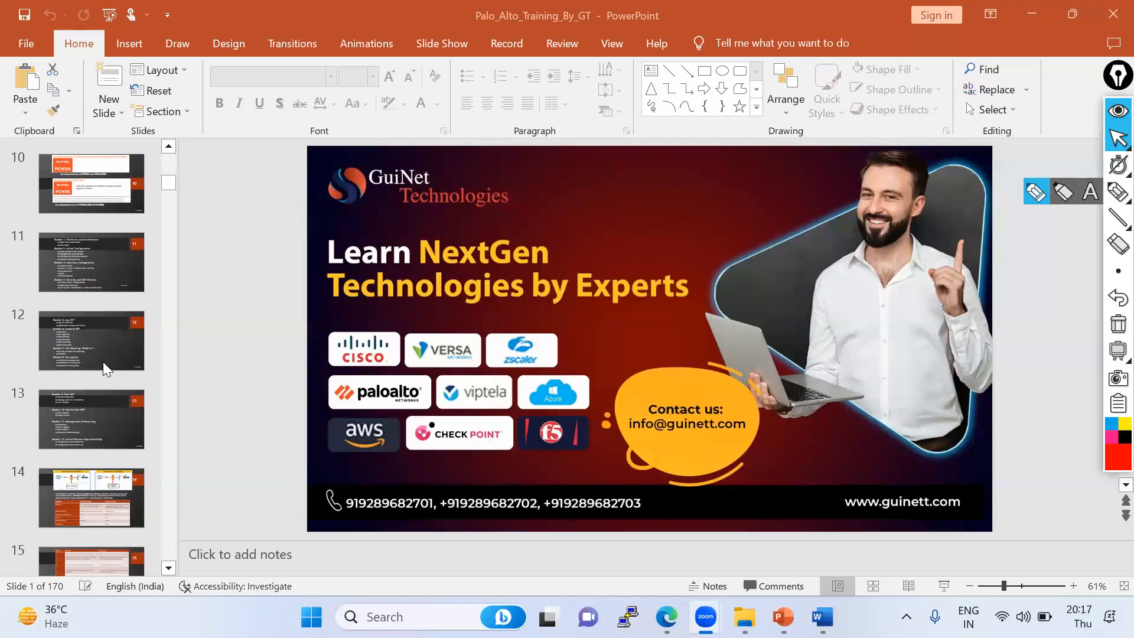
{"action": "left_click", "coordinate": [110, 287]}
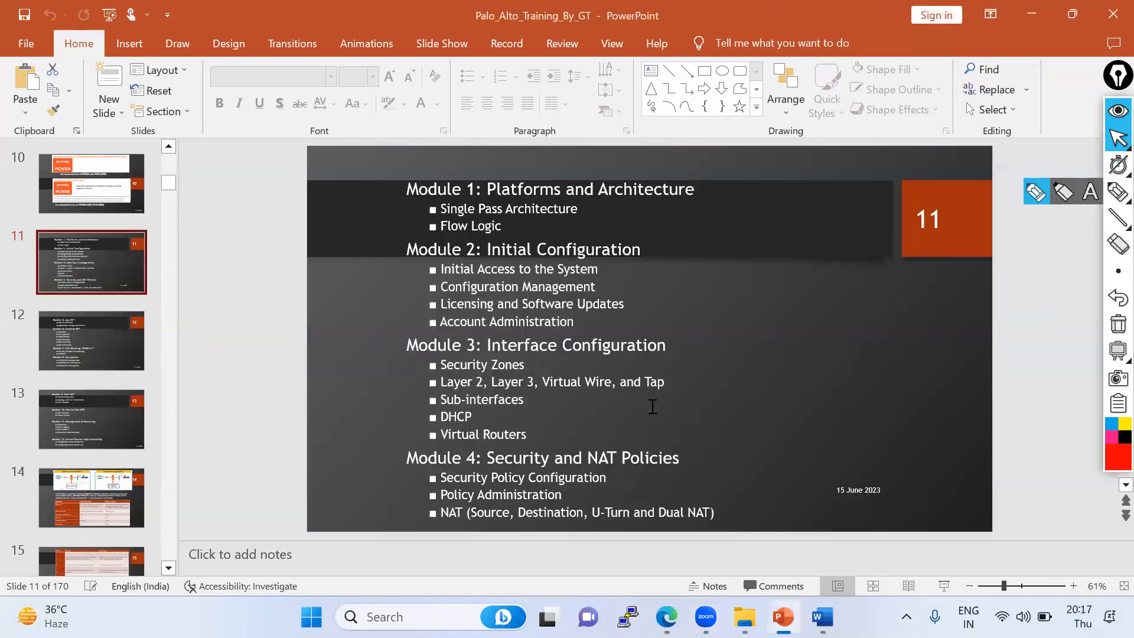
{"action": "left_click", "coordinate": [1034, 195]}
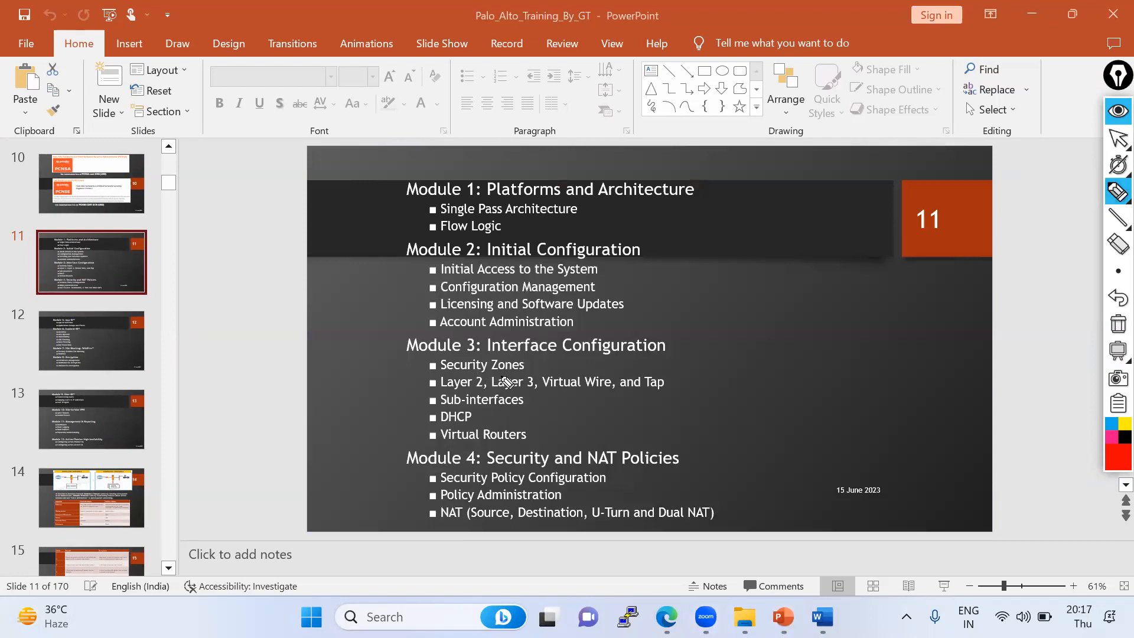
{"action": "left_click_drag", "start_coordinate": [527, 365], "coordinate": [572, 337]}
{"action": "left_click_drag", "start_coordinate": [413, 385], "coordinate": [507, 379]}
{"action": "mouse_move", "coordinate": [416, 404]}
{"action": "left_mouse_down"}
{"action": "mouse_move", "coordinate": [439, 395]}
{"action": "mouse_move", "coordinate": [438, 412]}
{"action": "left_mouse_up"}
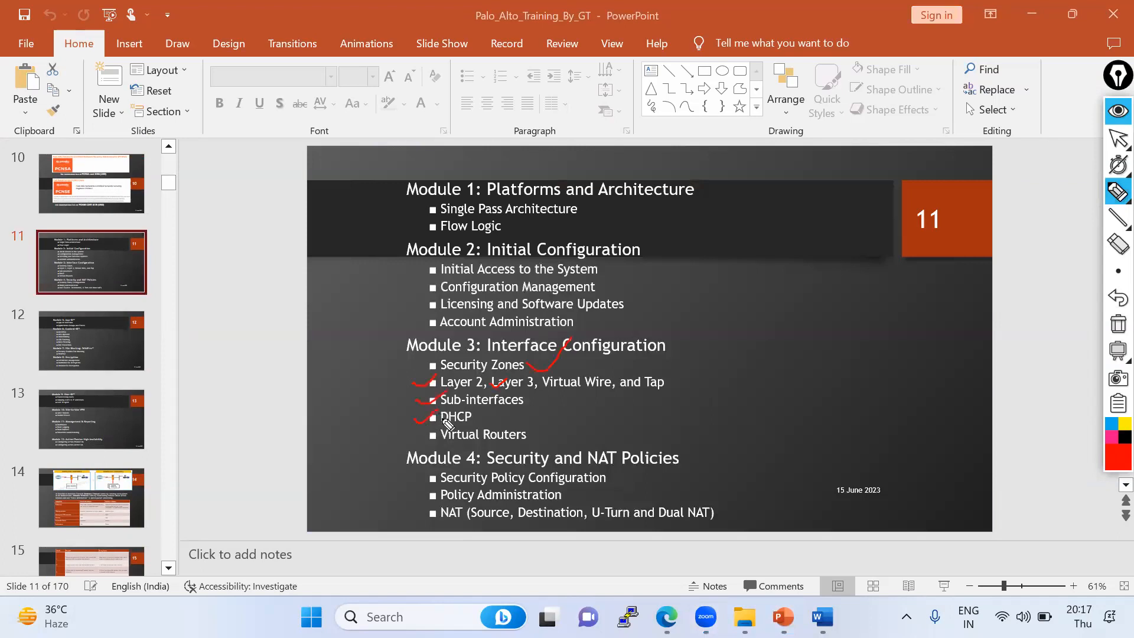
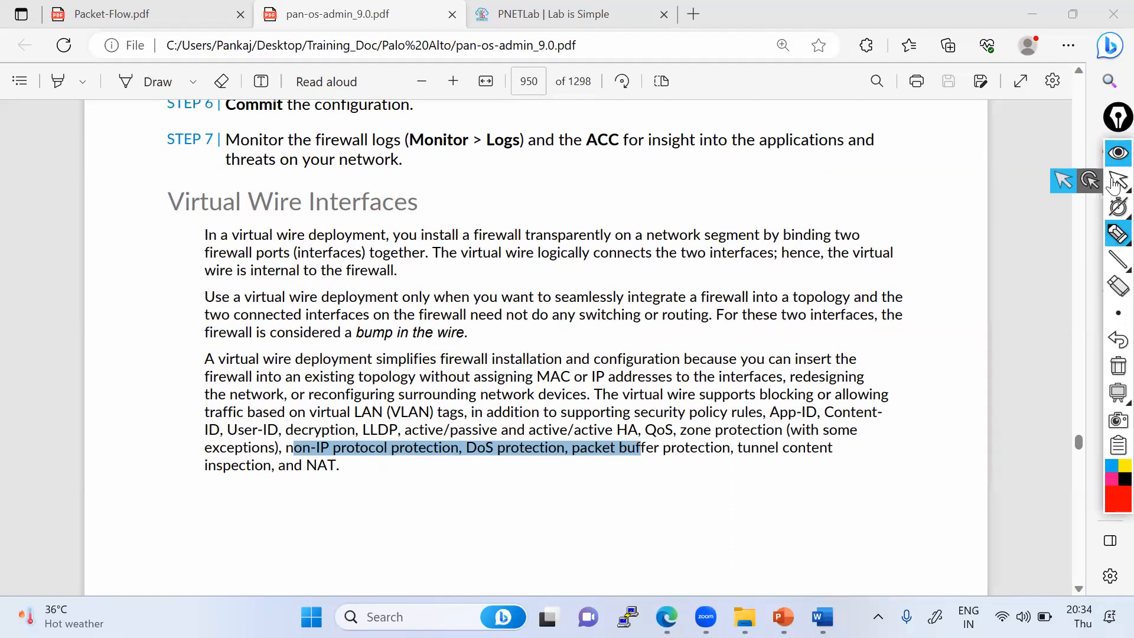
- Sketch a virtual wire diagram of routers linked through firewalls beside the Virtual Wire Interfaces heading using the annotation pen
{"action": "left_click", "coordinate": [1114, 185]}
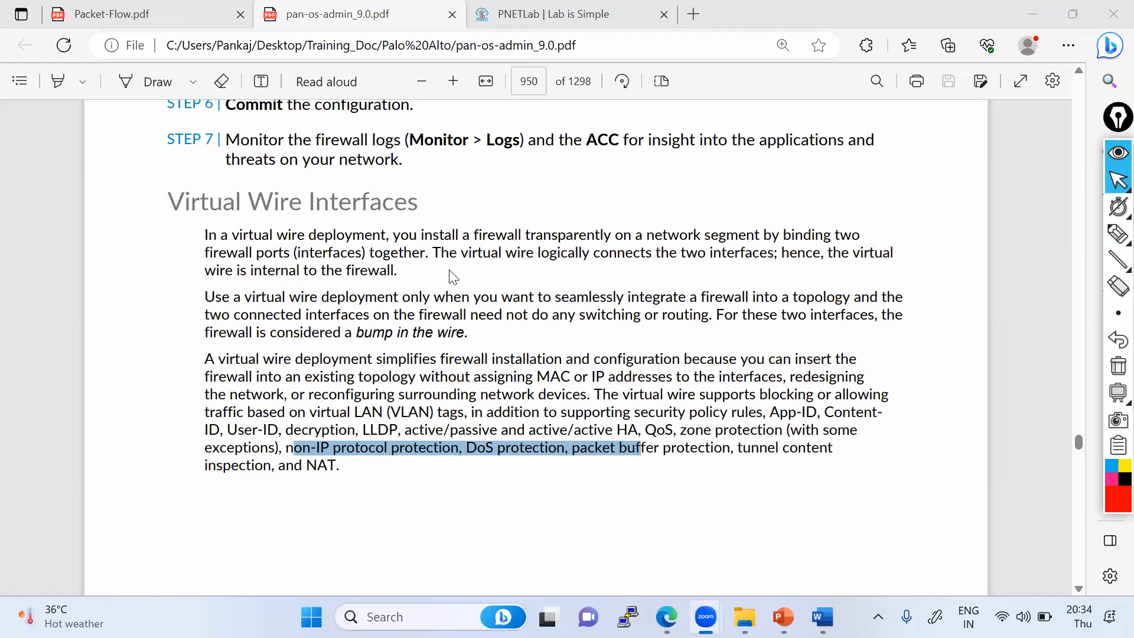
{"action": "left_click", "coordinate": [1119, 235]}
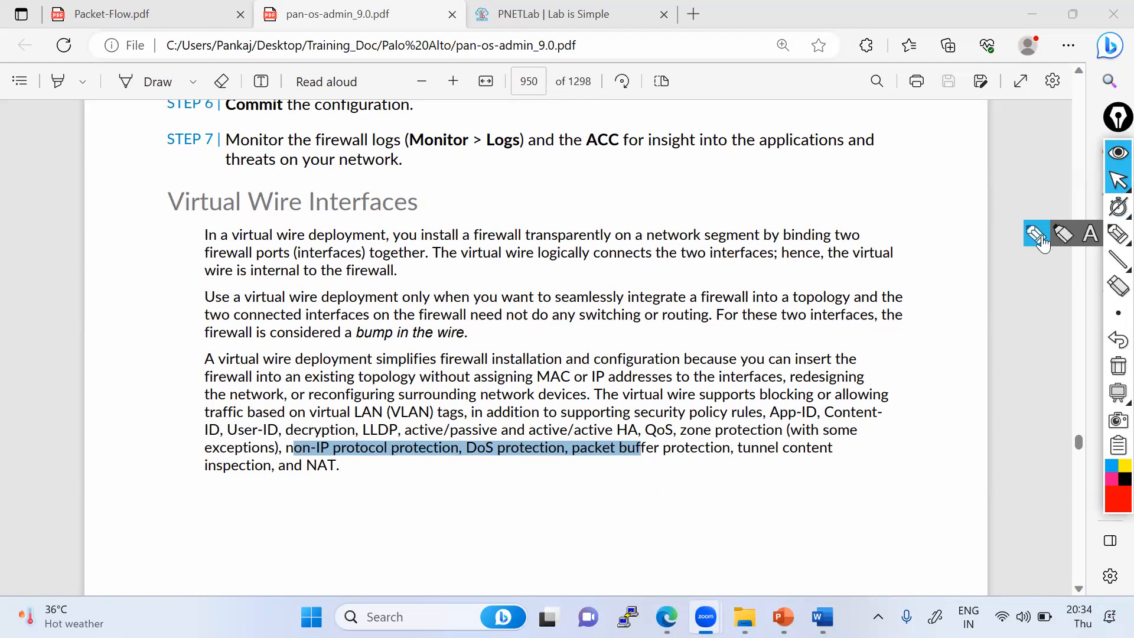
{"action": "left_click_drag", "start_coordinate": [593, 174], "coordinate": [594, 174]}
{"action": "left_click_drag", "start_coordinate": [850, 170], "coordinate": [806, 167]}
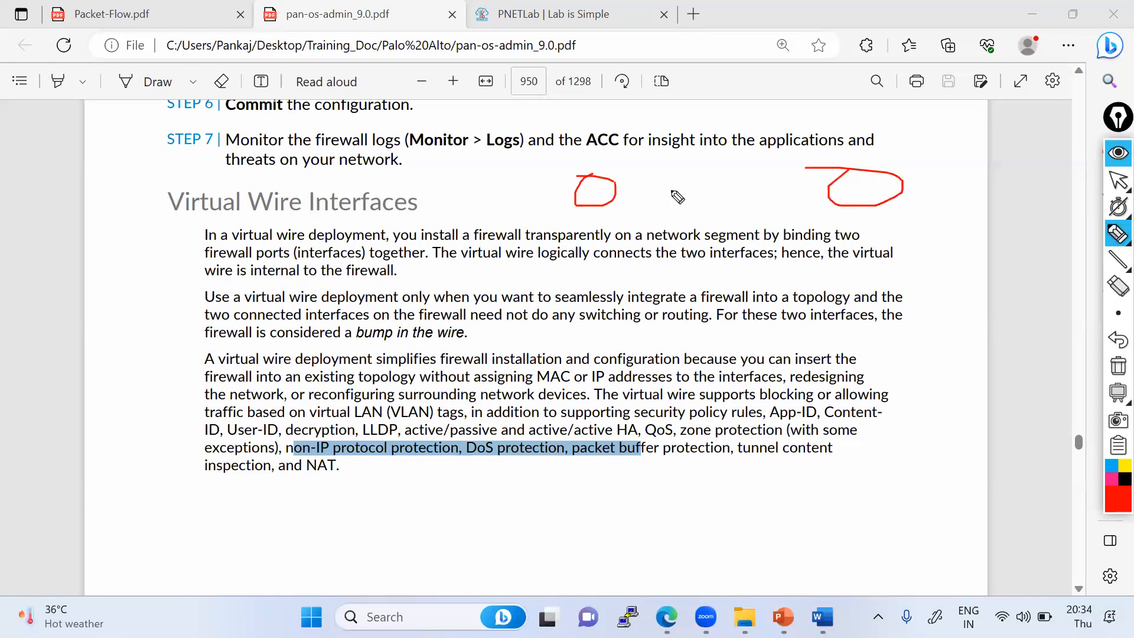
{"action": "mouse_move", "coordinate": [616, 191]}
{"action": "left_mouse_down"}
{"action": "mouse_move", "coordinate": [851, 183]}
{"action": "mouse_move", "coordinate": [870, 197]}
{"action": "mouse_move", "coordinate": [598, 204]}
{"action": "mouse_move", "coordinate": [607, 204]}
{"action": "left_mouse_up"}
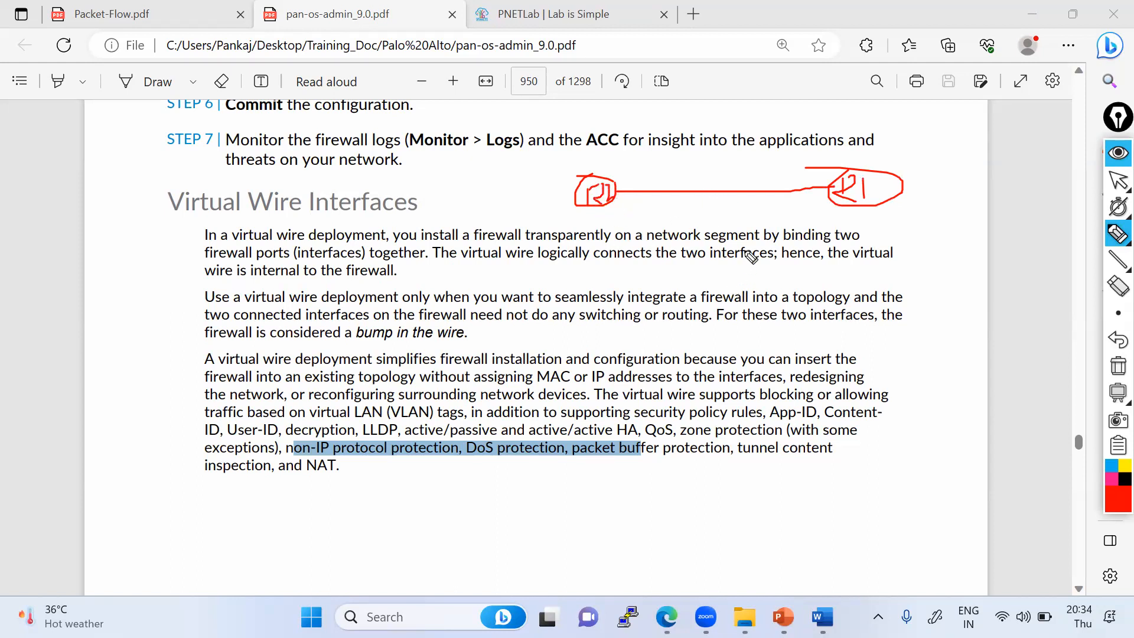
{"action": "left_click_drag", "start_coordinate": [617, 192], "coordinate": [622, 192]}
{"action": "mouse_move", "coordinate": [729, 173]}
{"action": "left_mouse_down"}
{"action": "mouse_move", "coordinate": [731, 207]}
{"action": "mouse_move", "coordinate": [746, 210]}
{"action": "mouse_move", "coordinate": [734, 176]}
{"action": "left_mouse_up"}
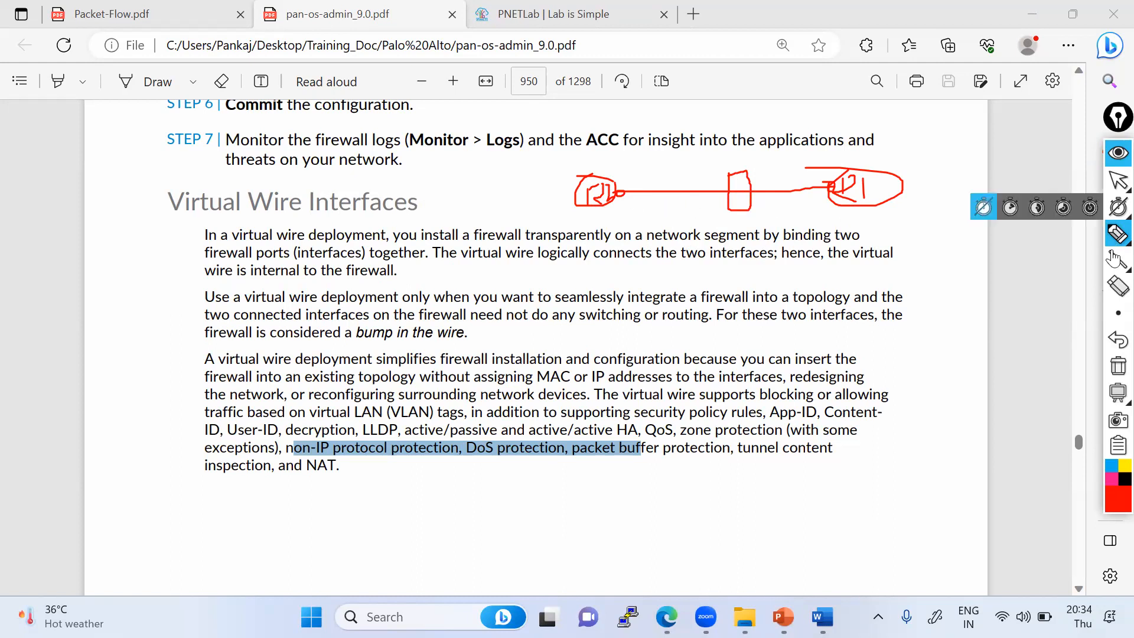
{"action": "mouse_move", "coordinate": [903, 187]}
{"action": "left_mouse_down"}
{"action": "mouse_move", "coordinate": [1036, 174]}
{"action": "mouse_move", "coordinate": [983, 154]}
{"action": "mouse_move", "coordinate": [1003, 184]}
{"action": "mouse_move", "coordinate": [1016, 184]}
{"action": "left_mouse_up"}
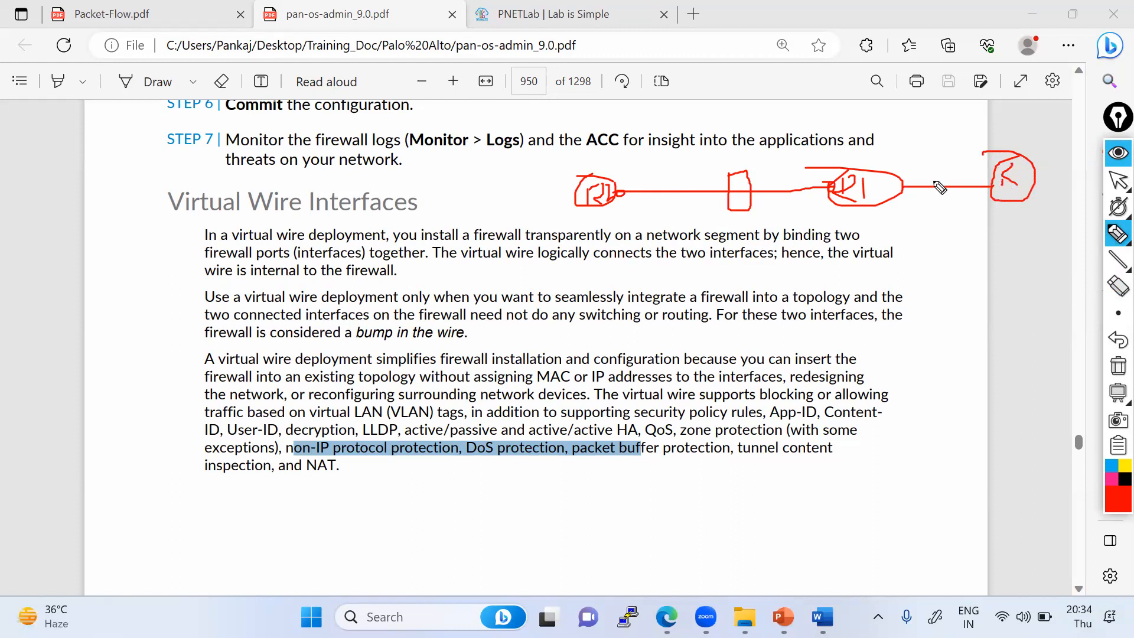
{"action": "mouse_move", "coordinate": [935, 173]}
{"action": "left_mouse_down"}
{"action": "mouse_move", "coordinate": [934, 211]}
{"action": "mouse_move", "coordinate": [950, 173]}
{"action": "mouse_move", "coordinate": [929, 171]}
{"action": "left_mouse_up"}
{"action": "left_click_drag", "start_coordinate": [601, 211], "coordinate": [601, 263]}
{"action": "mouse_move", "coordinate": [724, 262]}
{"action": "left_mouse_down"}
{"action": "mouse_move", "coordinate": [1024, 233]}
{"action": "mouse_move", "coordinate": [1023, 243]}
{"action": "left_mouse_up"}
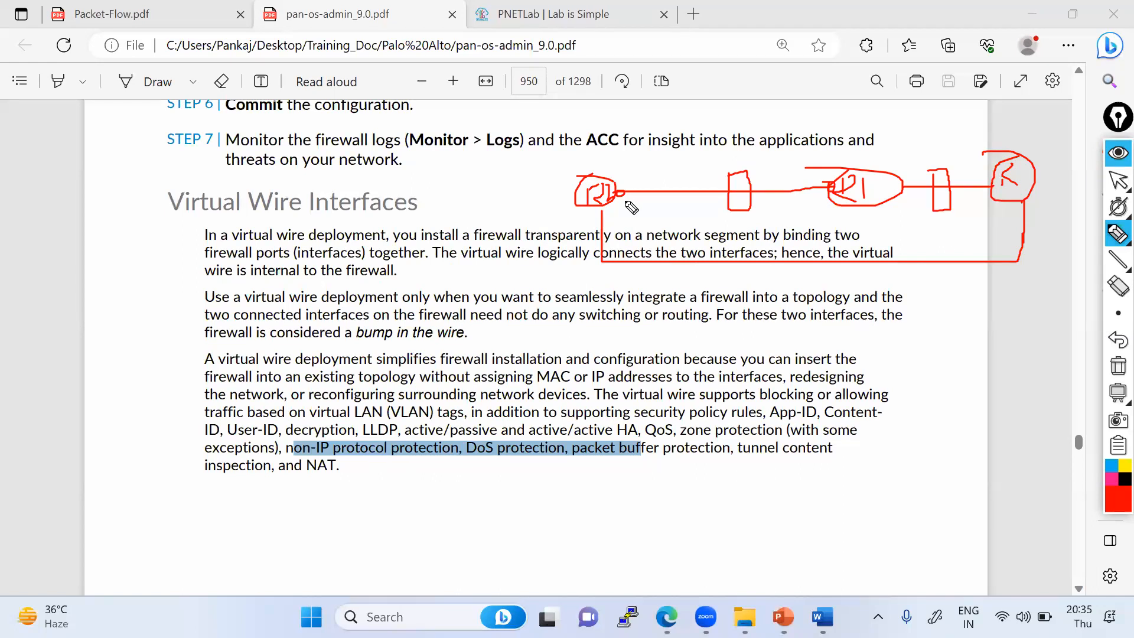
{"action": "left_click", "coordinate": [1119, 180]}
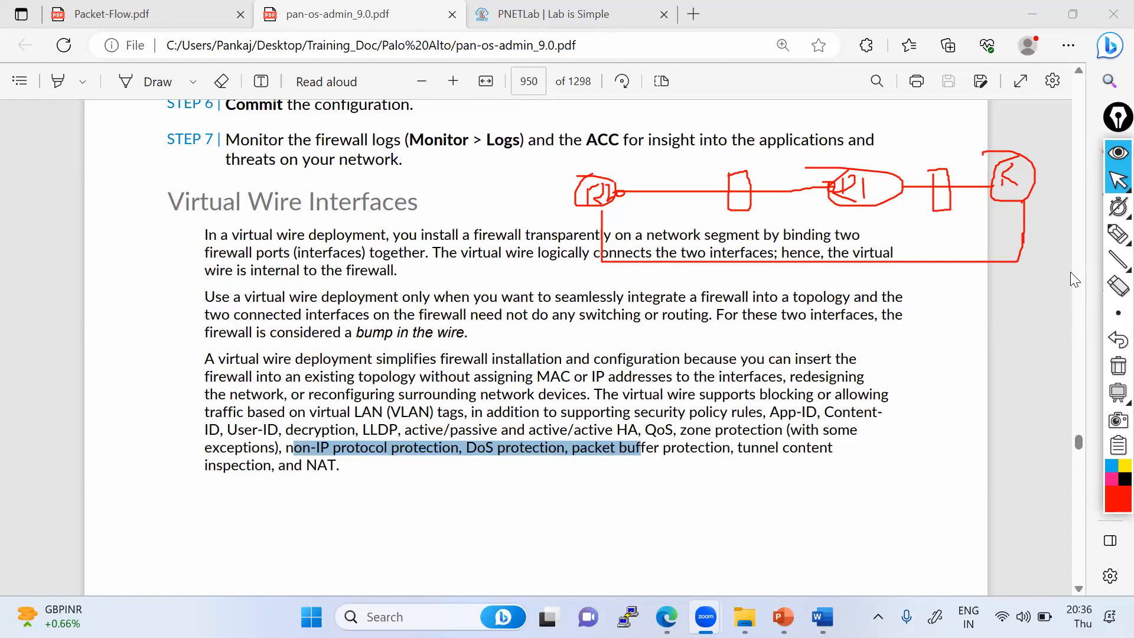
- Switch to the vWire_Interface_Lab topology and open the VPC1 console
{"action": "mouse_move", "coordinate": [823, 616]}
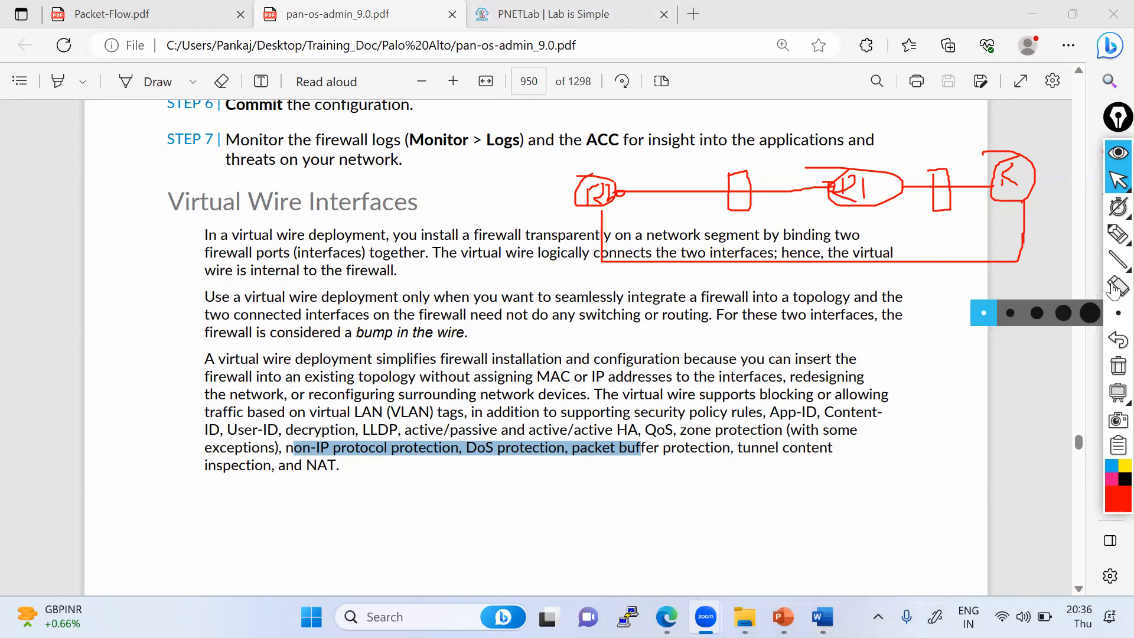
{"action": "key", "text": "alt+Tab"}
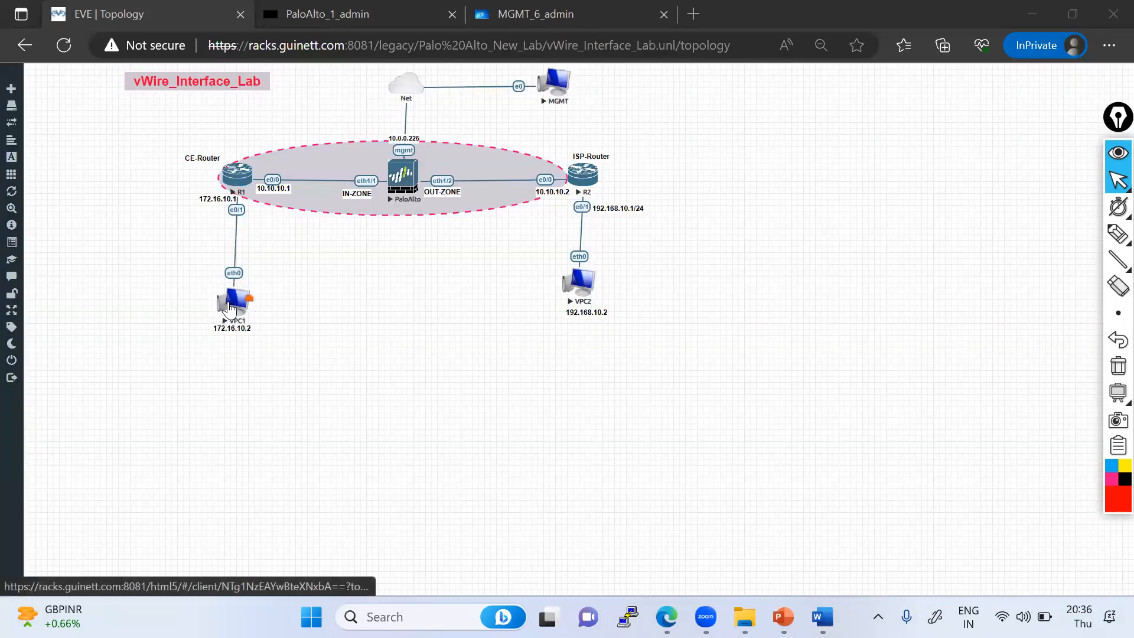
{"action": "left_click", "coordinate": [234, 307]}
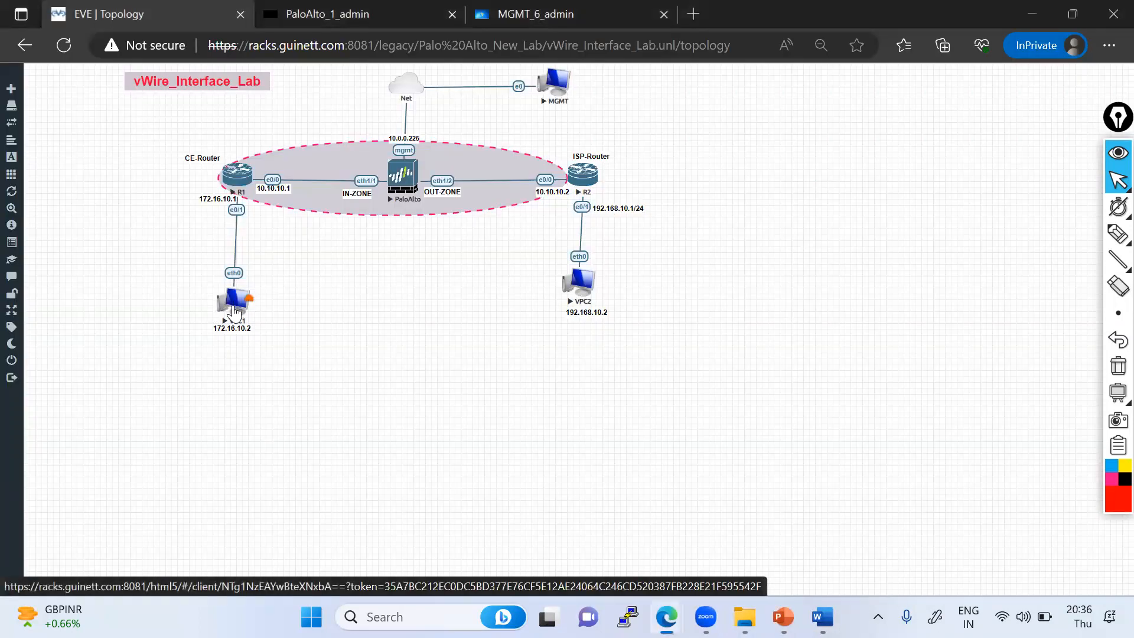
{"action": "left_click_drag", "start_coordinate": [128, 75], "coordinate": [210, 333]}
{"action": "right_click", "coordinate": [243, 303]}
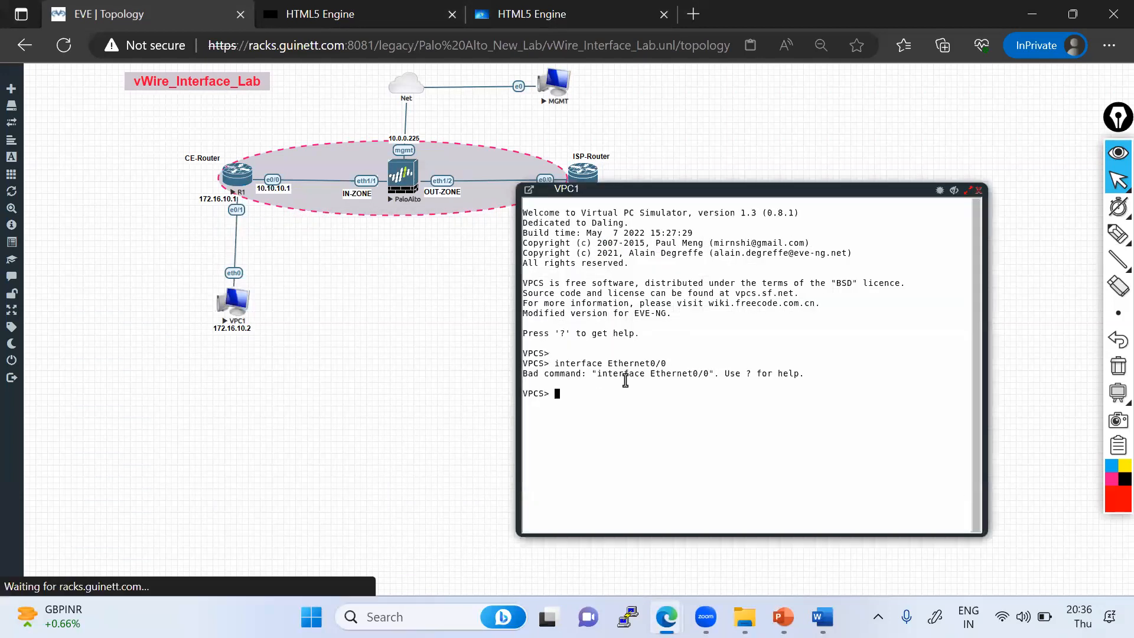
- Set VPC1's address to 172.16.10.2/24 with gateway 172.16.10.1
{"action": "type", "text": "ip"}
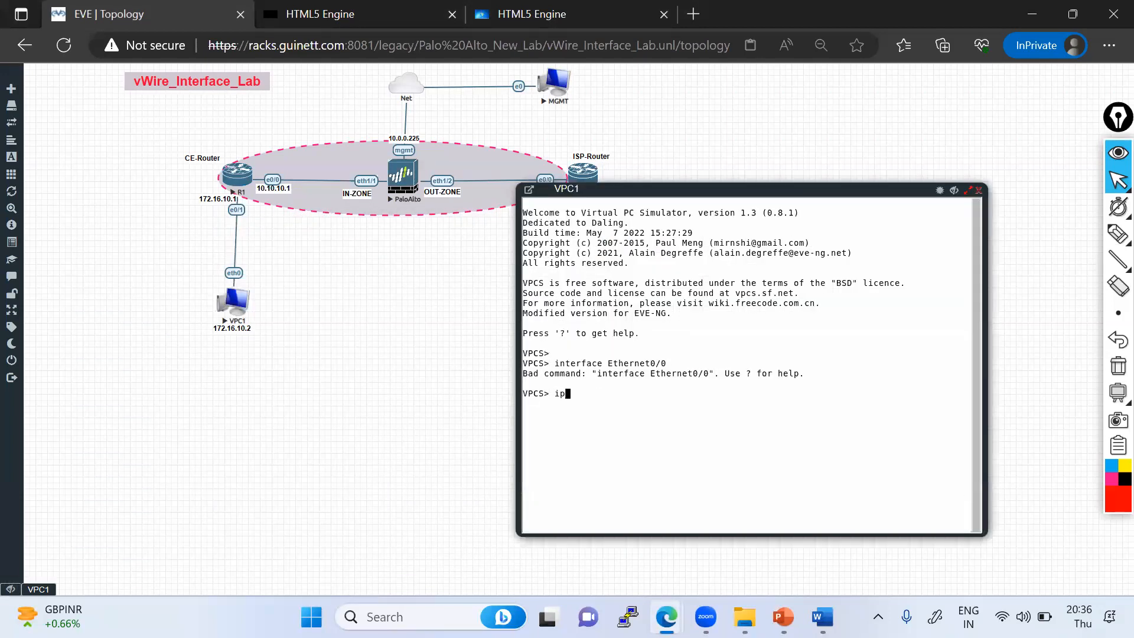
{"action": "type", "text": " 172.16.10.2/24 172.16.10.1"}
{"action": "key", "text": "Return"}
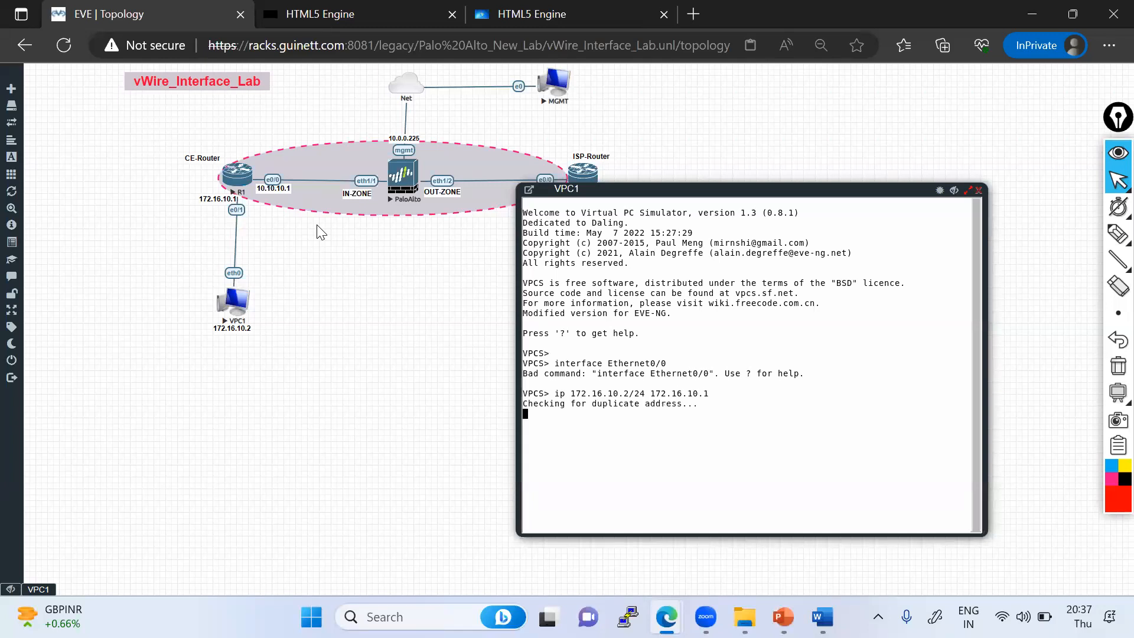
- Display VPC1's IP settings and select its gateway line
{"action": "type", "text": "show ip"}
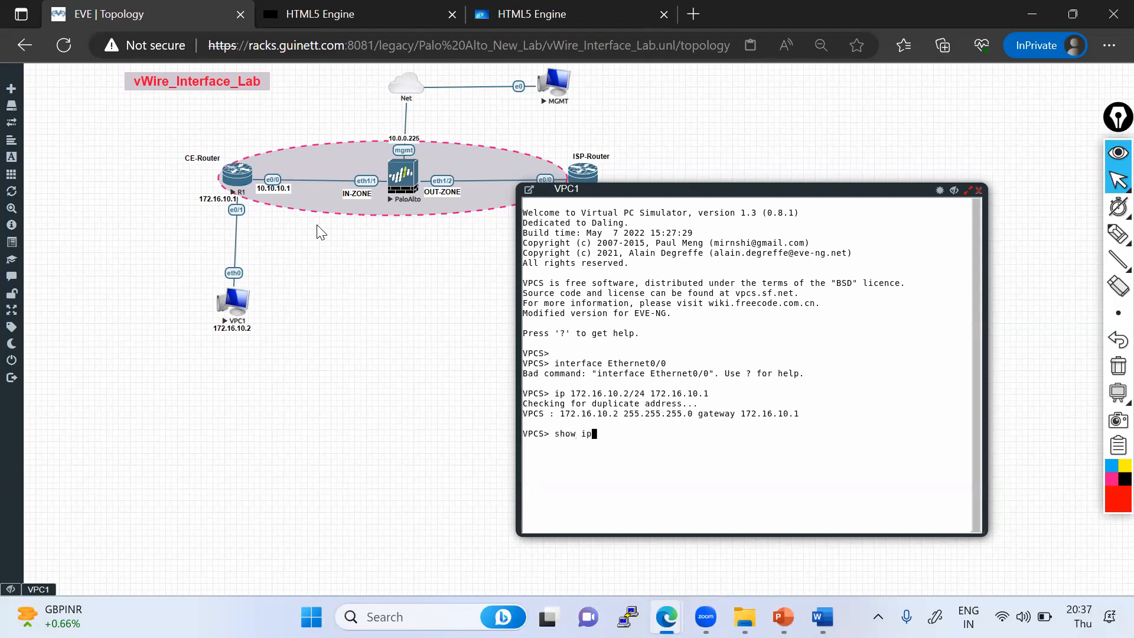
{"action": "key", "text": "Return"}
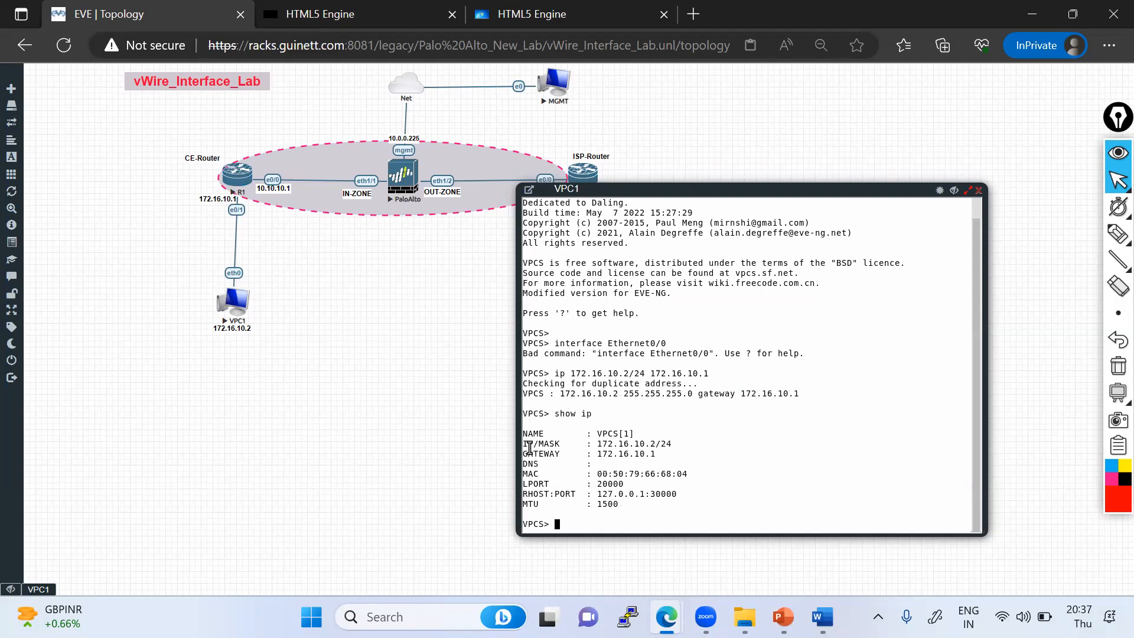
{"action": "left_click_drag", "start_coordinate": [529, 446], "coordinate": [672, 444]}
{"action": "left_click_drag", "start_coordinate": [544, 454], "coordinate": [667, 454]}
{"action": "left_click_drag", "start_coordinate": [686, 190], "coordinate": [852, 129]}
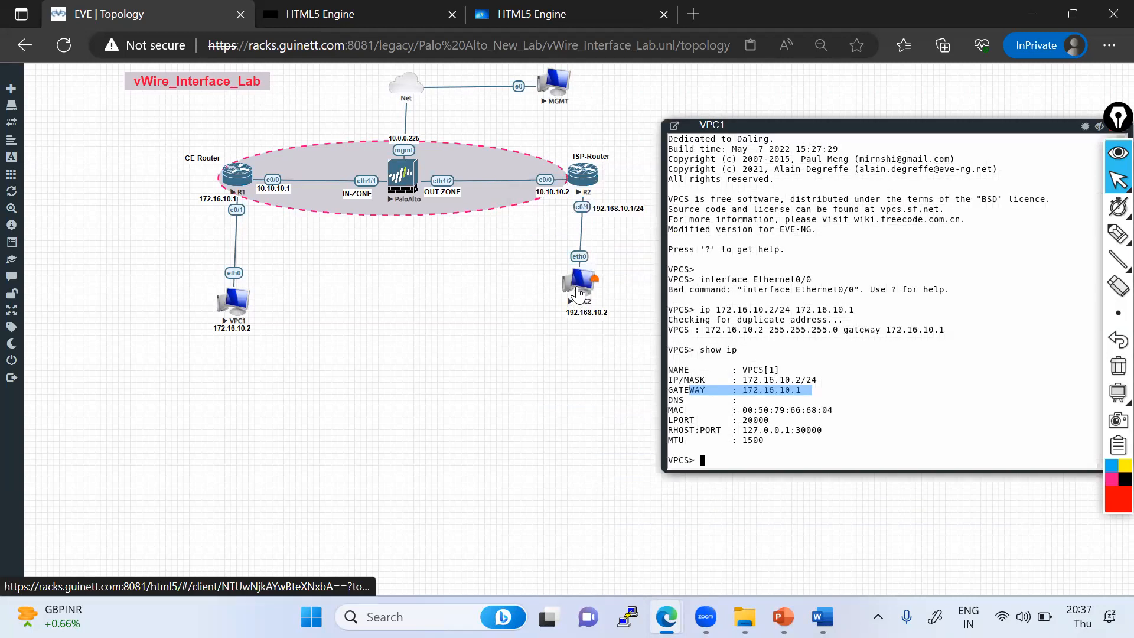
- Open the VPC2 console, set its address to 192.168.10.2/24 with gateway 192.168.10.1, and display its IP settings
{"action": "left_click", "coordinate": [579, 294]}
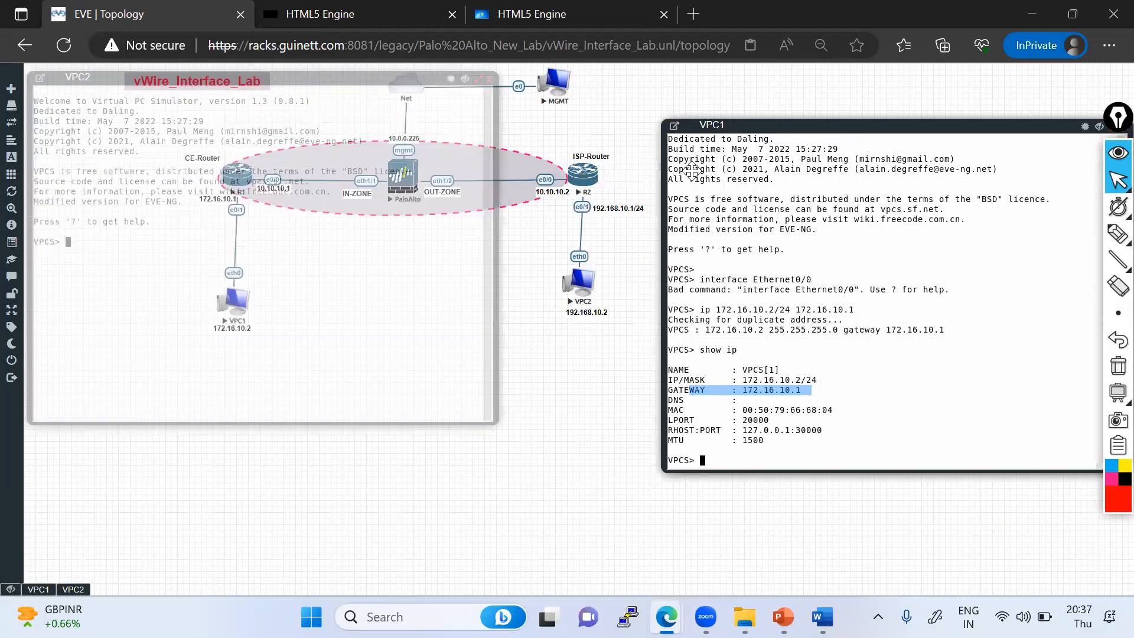
{"action": "left_click_drag", "start_coordinate": [692, 172], "coordinate": [697, 164]}
{"action": "right_click", "coordinate": [759, 258]}
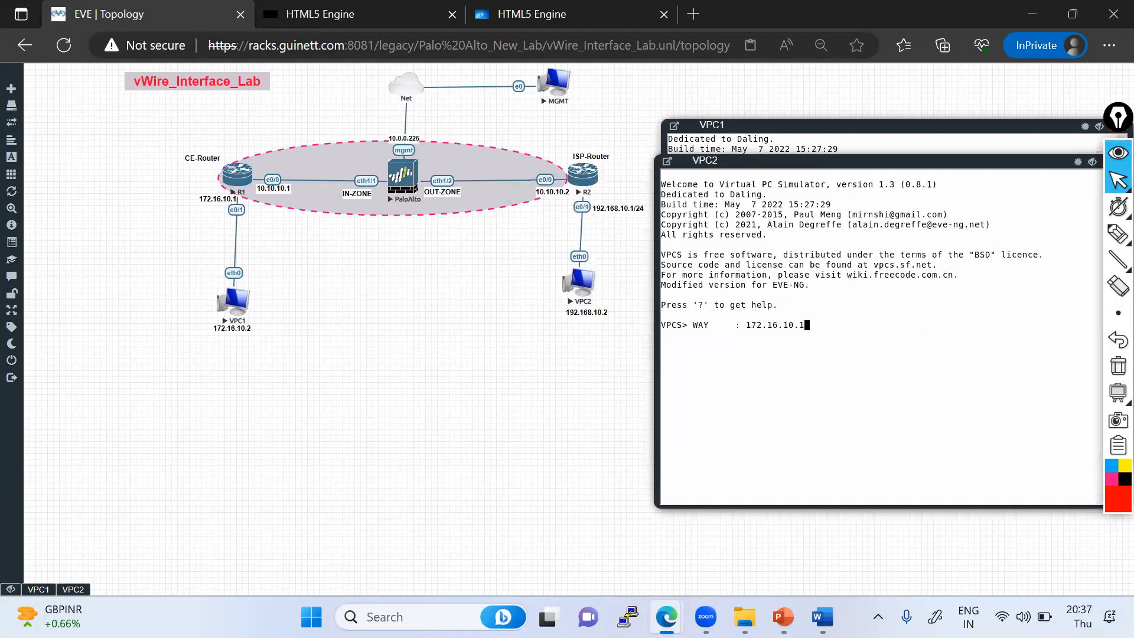
{"action": "key", "text": "Return"}
{"action": "key", "text": "Return"}
{"action": "key", "text": "Return"}
{"action": "type", "text": "ip "}
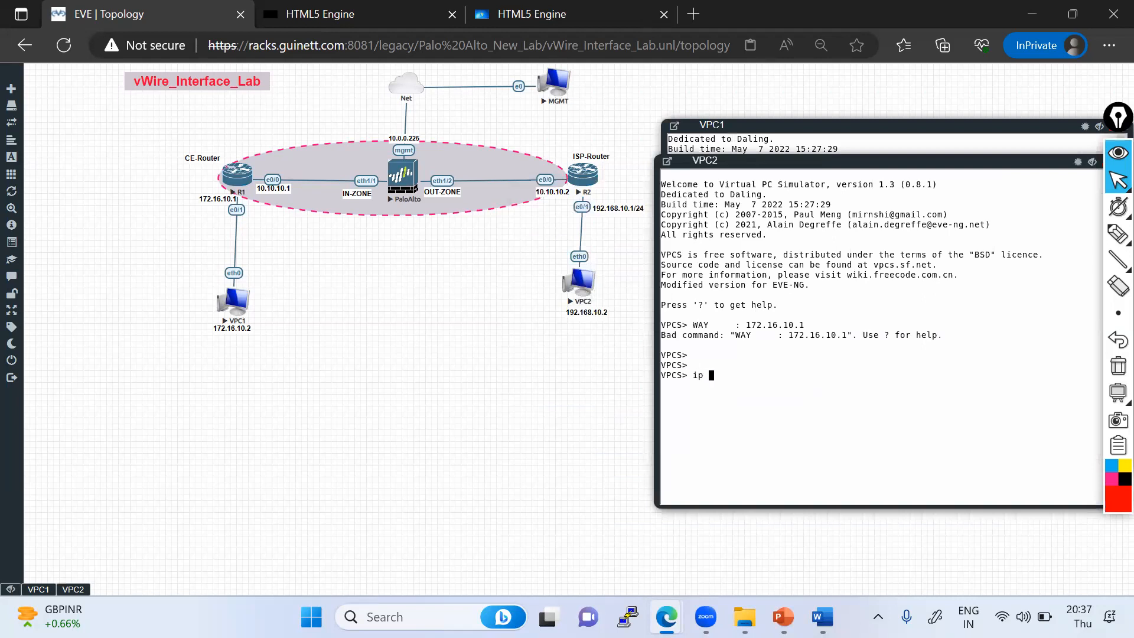
{"action": "type", "text": "192.168.10.2/24 192.168.10.1"}
{"action": "key", "text": "Return"}
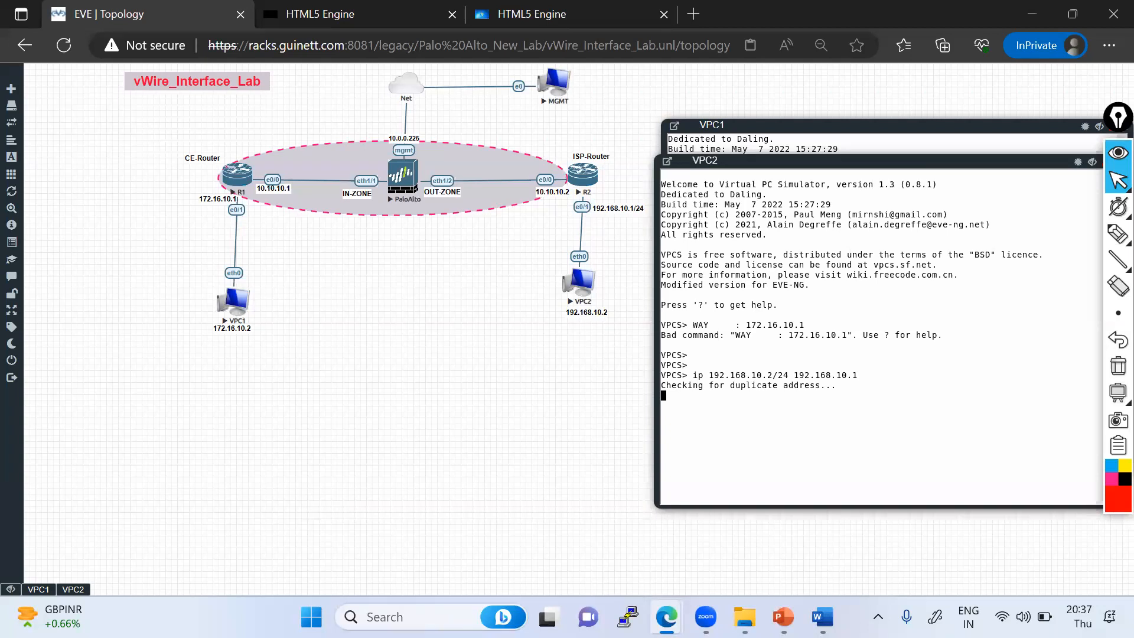
{"action": "type", "text": "show ip"}
{"action": "key", "text": "Return"}
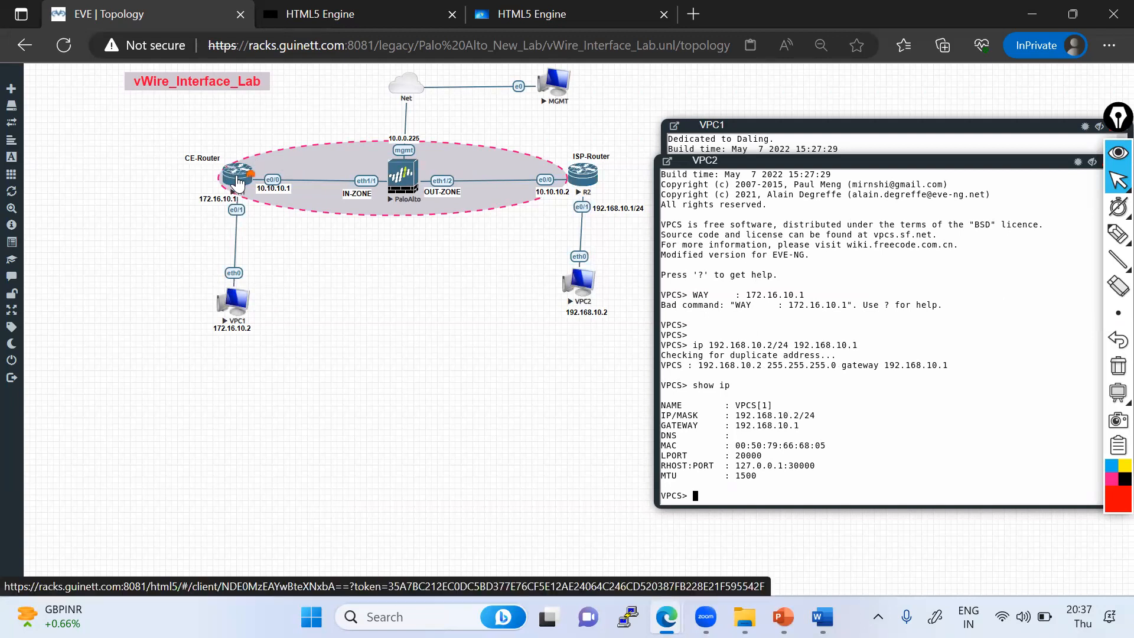
- Open the R1 and R2 consoles and decline the initial configuration dialog
{"action": "left_click", "coordinate": [237, 184]}
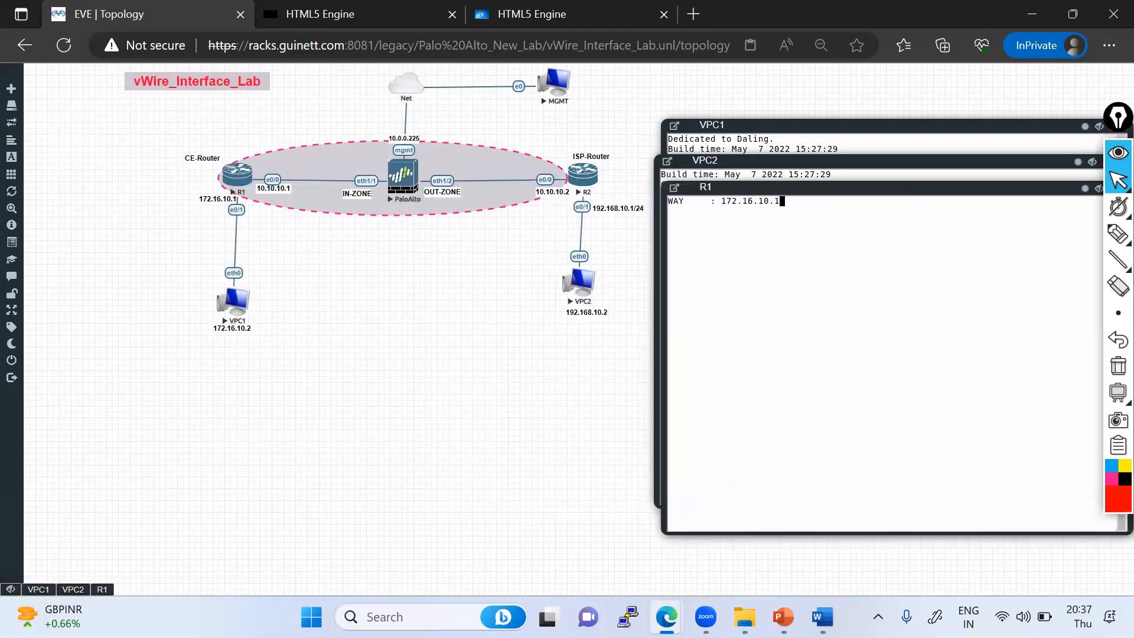
{"action": "key", "text": "Return"}
{"action": "key", "text": "Return"}
{"action": "key", "text": "Return"}
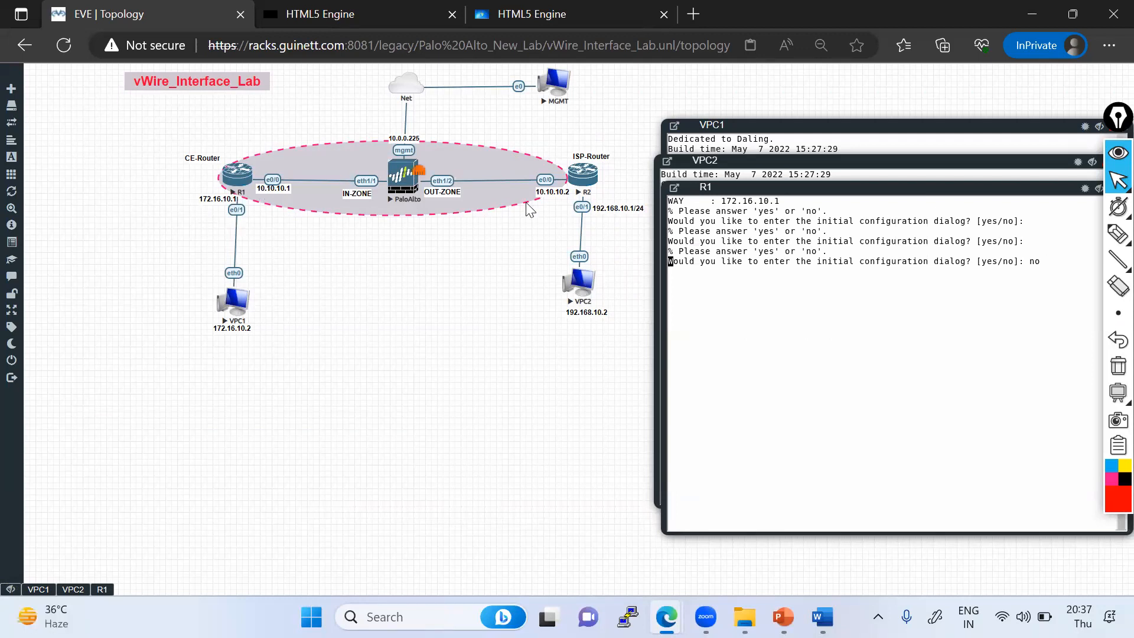
{"action": "left_click", "coordinate": [589, 175]}
{"action": "left_click_drag", "start_coordinate": [76, 71], "coordinate": [704, 138]}
{"action": "key", "text": "Return"}
{"action": "key", "text": "Return"}
{"action": "key", "text": "Return"}
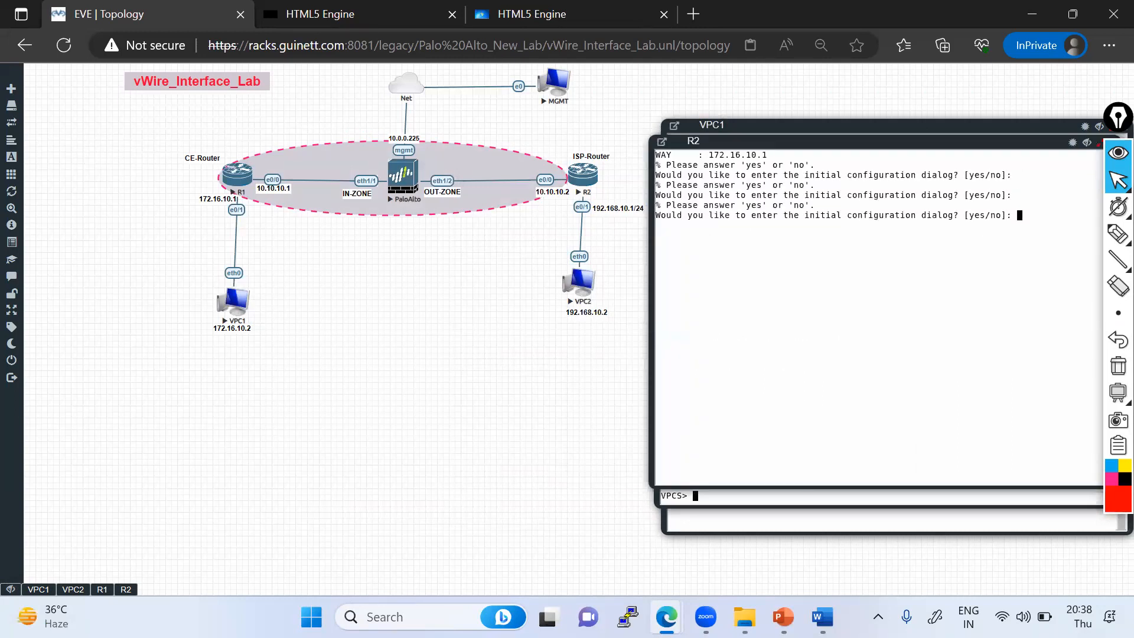
- On R1, enter global configuration mode and set the hostname to R1
{"action": "left_click", "coordinate": [106, 589]}
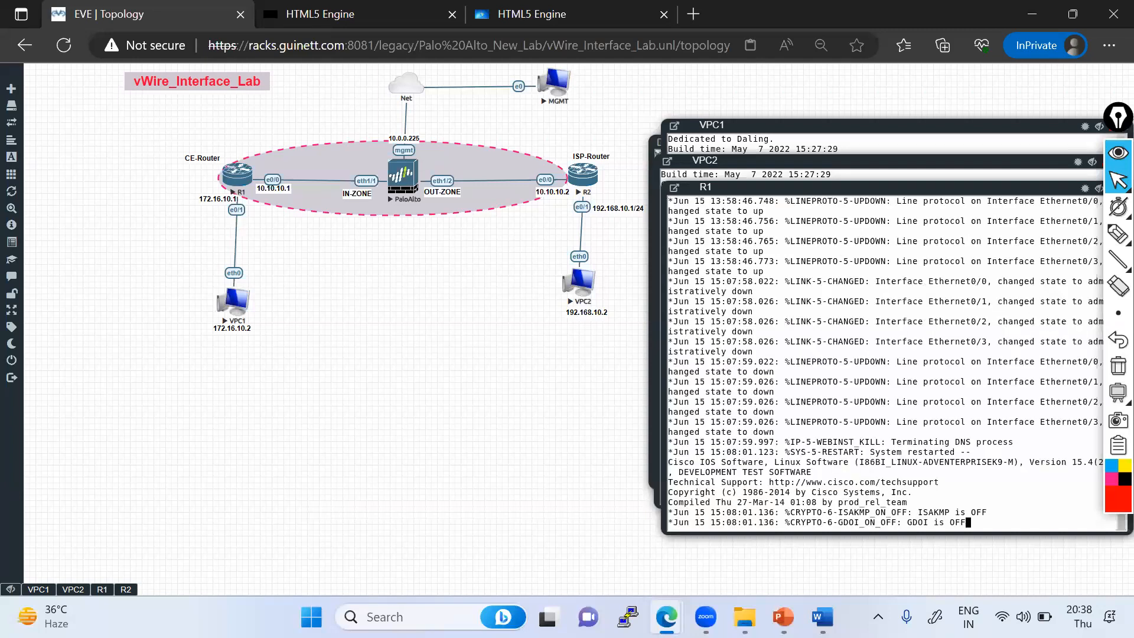
{"action": "key", "text": "Return"}
{"action": "key", "text": "Return"}
{"action": "key", "text": "Return"}
{"action": "key", "text": "Return"}
{"action": "key", "text": "Return"}
{"action": "key", "text": "Return"}
{"action": "key", "text": "Return"}
{"action": "key", "text": "Return"}
{"action": "key", "text": "Return"}
{"action": "key", "text": "Return"}
{"action": "type", "text": "en"}
{"action": "key", "text": "Return"}
{"action": "key", "text": "Return"}
{"action": "key", "text": "Return"}
{"action": "key", "text": "Return"}
{"action": "type", "text": "conf t"}
{"action": "key", "text": "Return"}
{"action": "type", "text": "host"}
{"action": "key", "text": "Tab"}
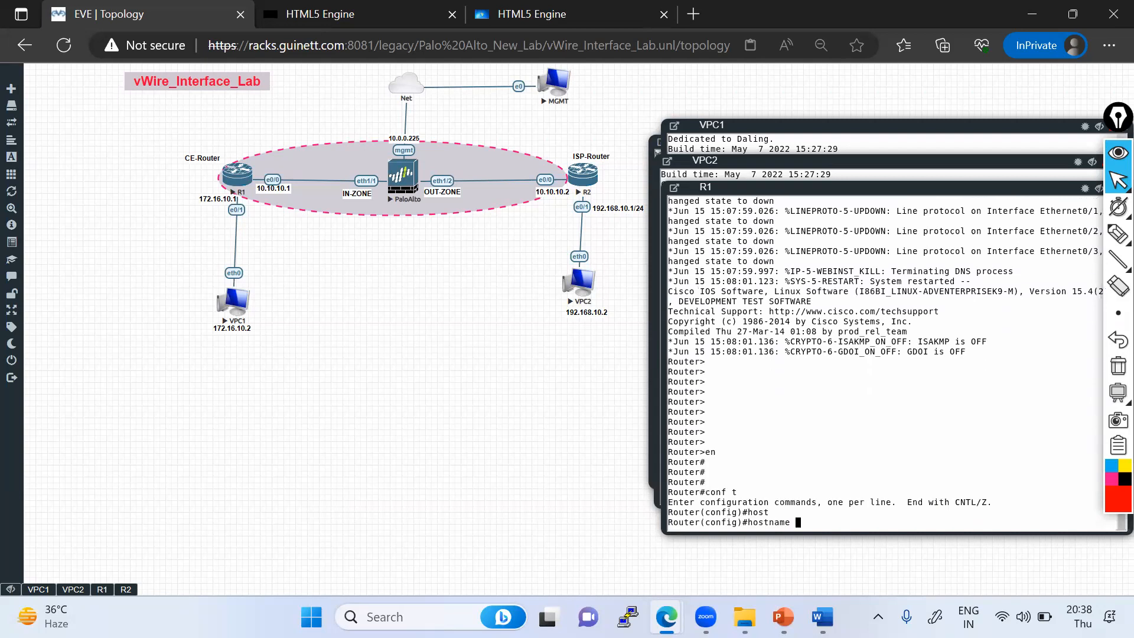
{"action": "type", "text": "R1"}
{"action": "key", "text": "Return"}
{"action": "key", "text": "Return"}
{"action": "key", "text": "Return"}
{"action": "key", "text": "Return"}
- Assign 172.16.10.1 255.255.255.0 to R1's Ethernet0/1 and enable the interface
{"action": "type", "text": "int eth0/1"}
{"action": "key", "text": "Return"}
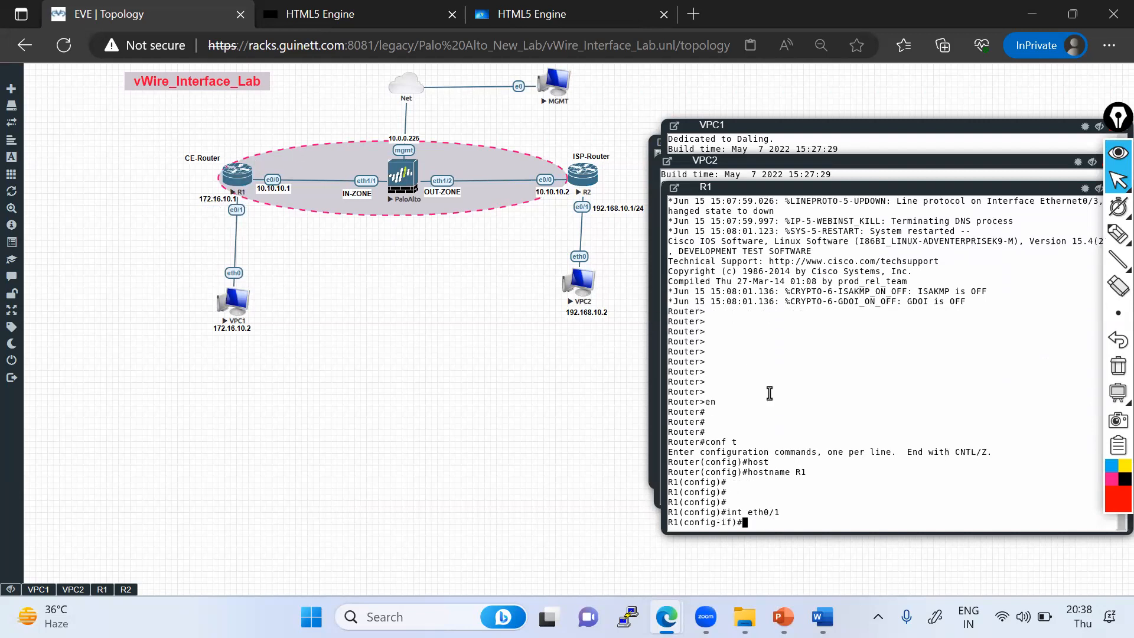
{"action": "type", "text": "ip add"}
{"action": "key", "text": "Tab"}
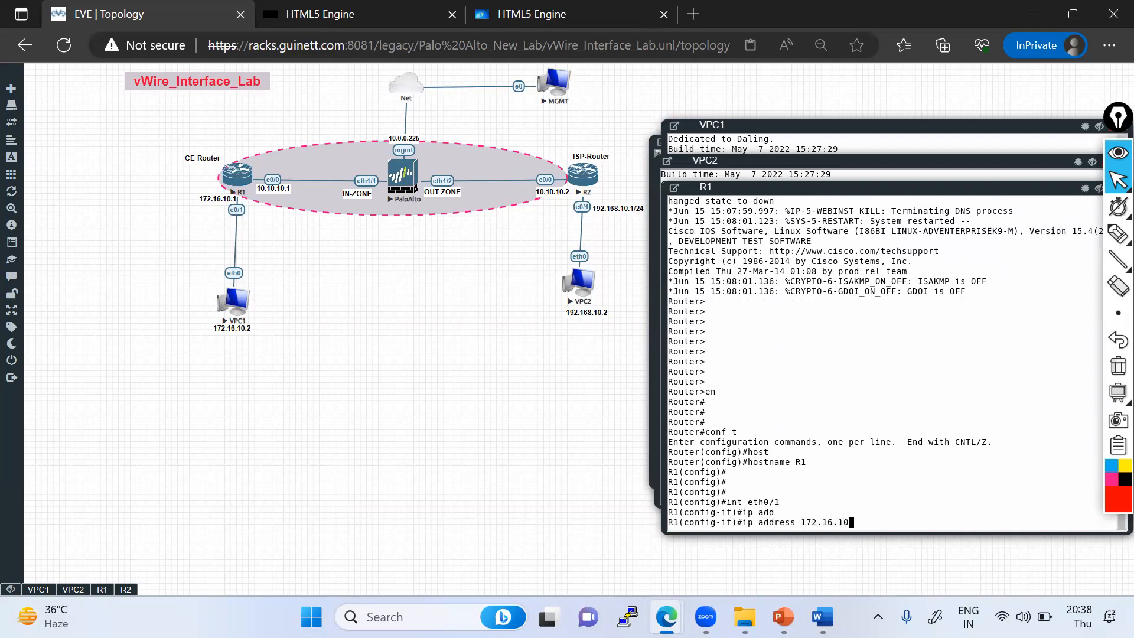
{"action": "type", "text": "172.16.10.1 255.255.255.0"}
{"action": "key", "text": "Return"}
{"action": "type", "text": "no s"}
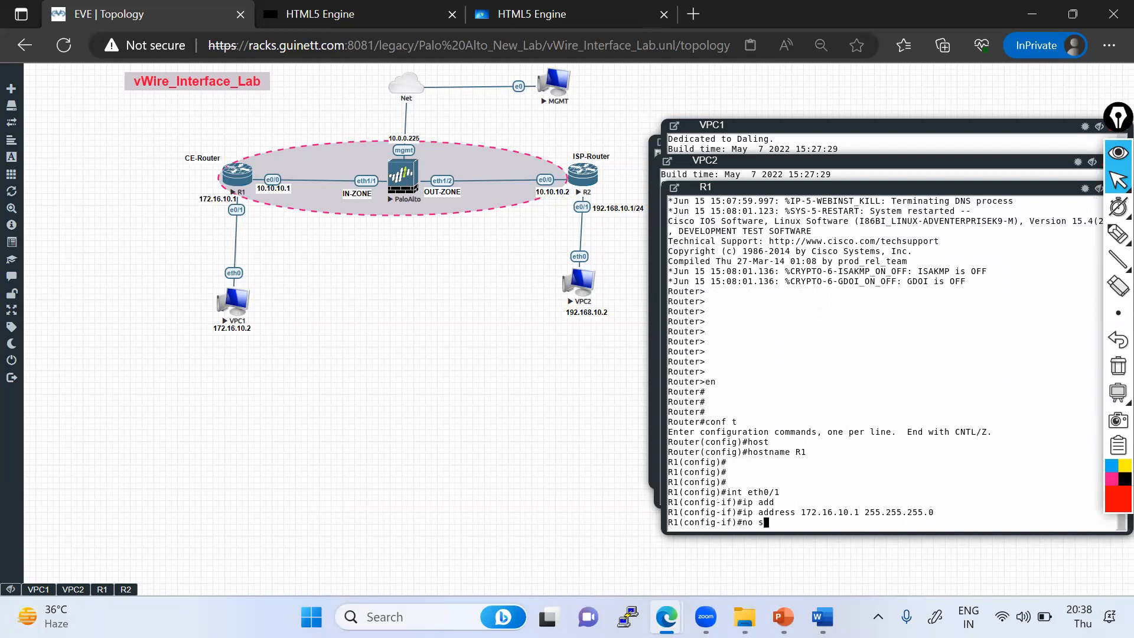
{"action": "type", "text": "h"}
{"action": "key", "text": "Tab"}
{"action": "key", "text": "Return"}
{"action": "key", "text": "Return"}
{"action": "key", "text": "Return"}
{"action": "key", "text": "Return"}
{"action": "key", "text": "Return"}
{"action": "key", "text": "Return"}
{"action": "key", "text": "Return"}
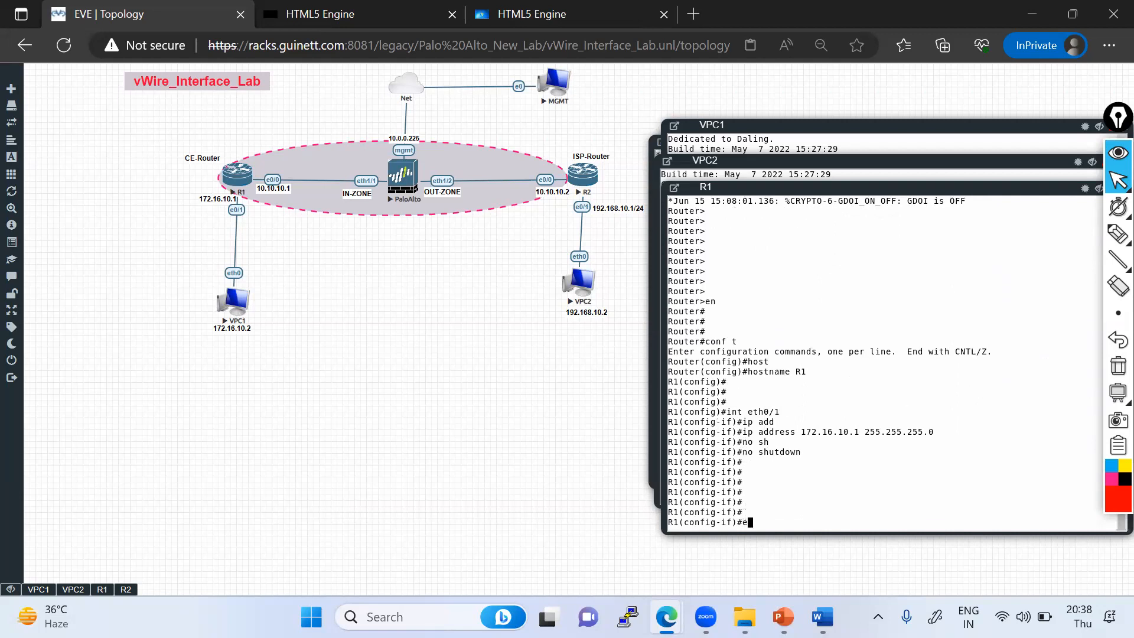
- Assign 10.10.10.1 255.255.255.0 to R1's Ethernet0/0 and enable the interface
{"action": "type", "text": "exit"}
{"action": "key", "text": "Return"}
{"action": "key", "text": "Return"}
{"action": "key", "text": "Return"}
{"action": "type", "text": "int et"}
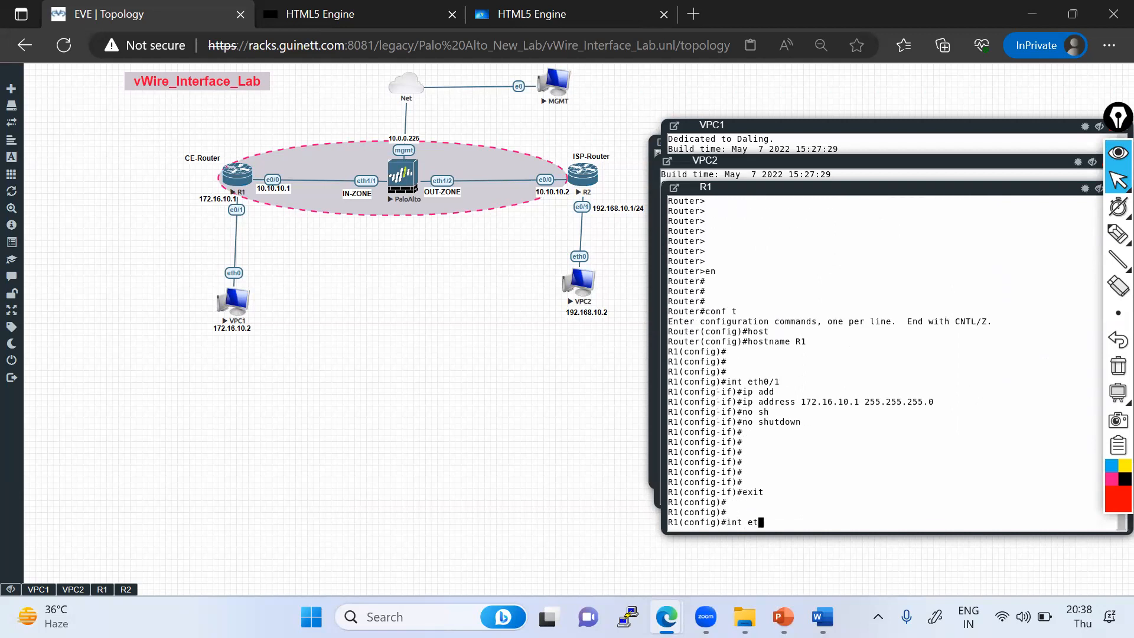
{"action": "type", "text": "h0/0"}
{"action": "key", "text": "Return"}
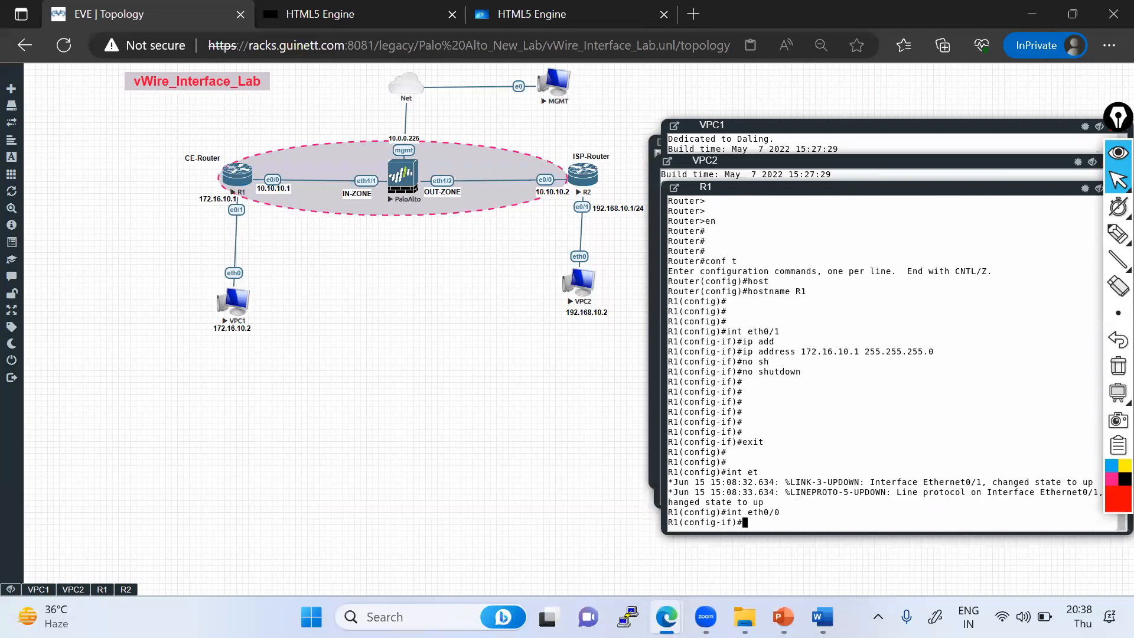
{"action": "type", "text": "ip add"}
{"action": "key", "text": "Tab"}
{"action": "type", "text": "10.10.10."}
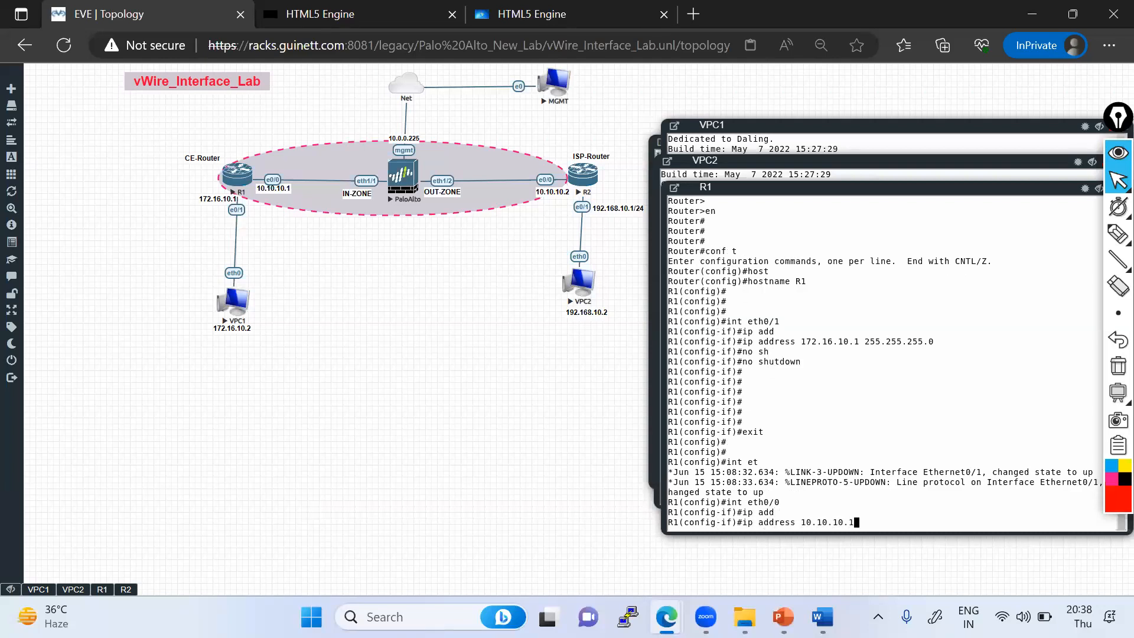
{"action": "type", "text": "1 255.255.255.0"}
{"action": "key", "text": "Return"}
{"action": "type", "text": "no sh"}
{"action": "key", "text": "Tab"}
{"action": "key", "text": "Return"}
{"action": "key", "text": "Return"}
{"action": "key", "text": "Return"}
{"action": "key", "text": "Return"}
{"action": "key", "text": "Return"}
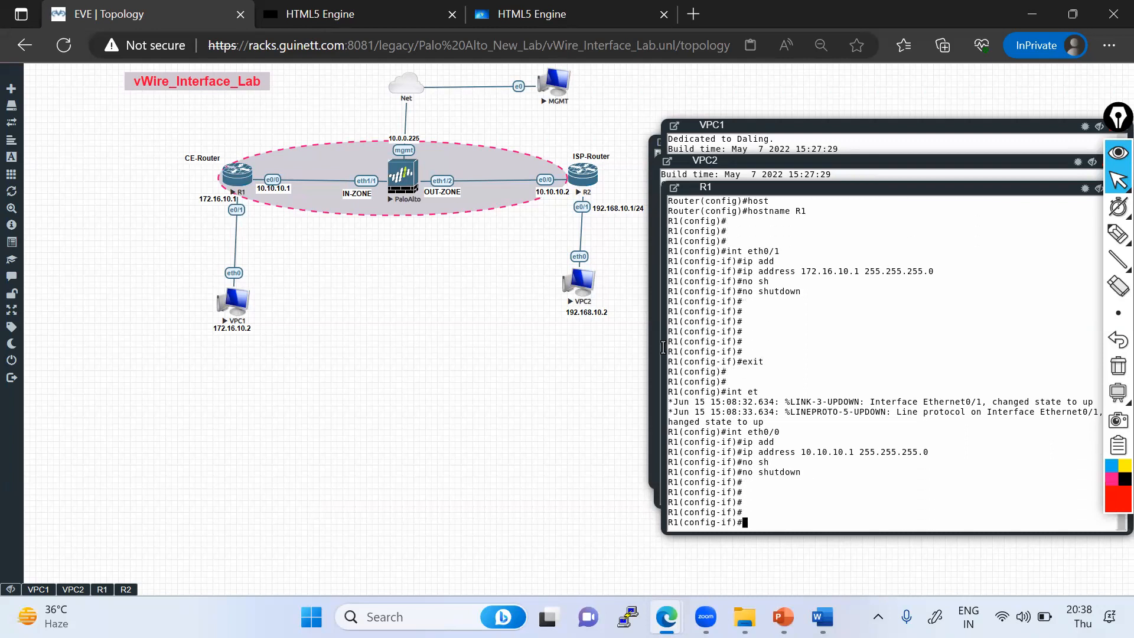
- Save R1's running configuration from interface configuration mode
{"action": "type", "text": "do wr"}
{"action": "key", "text": "Return"}
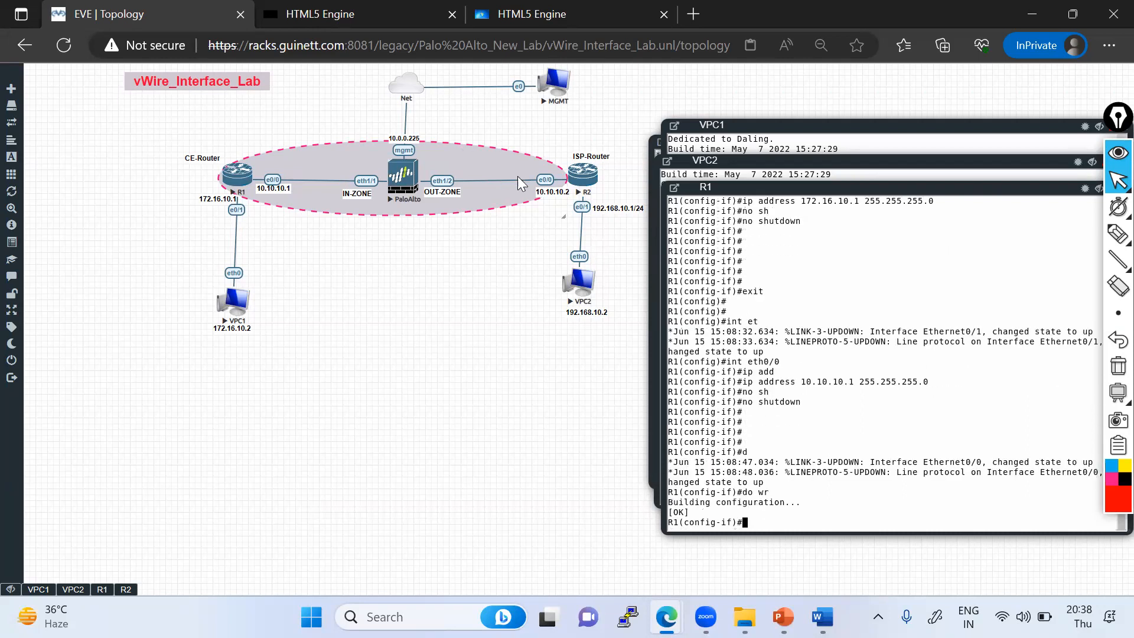
{"action": "left_click", "coordinate": [1118, 234]}
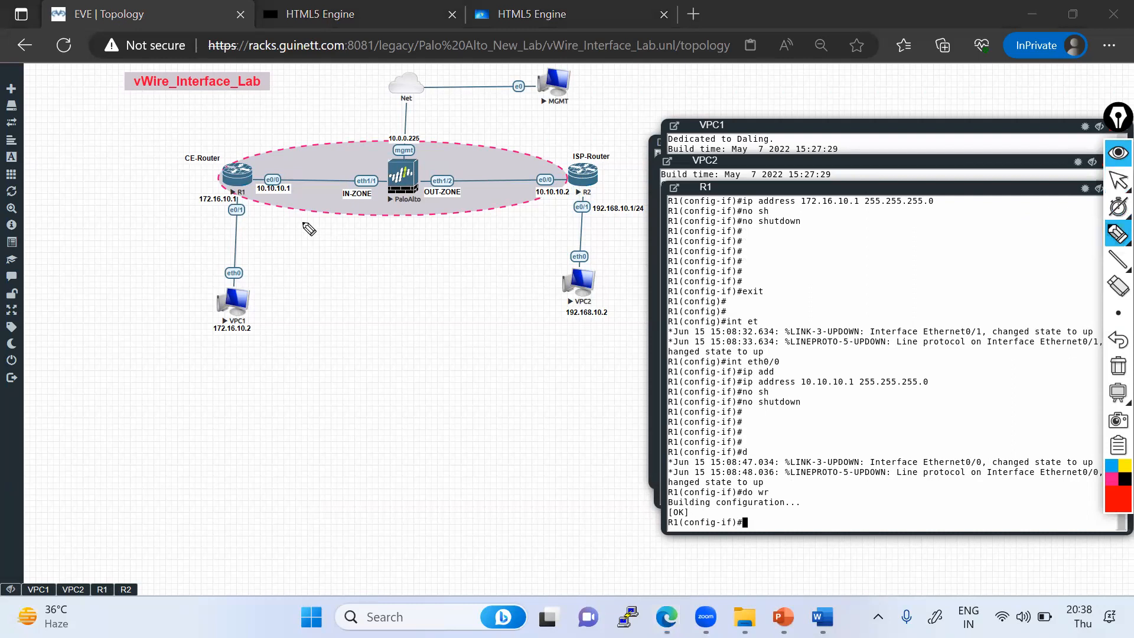
{"action": "left_click_drag", "start_coordinate": [263, 195], "coordinate": [277, 168]}
{"action": "mouse_move", "coordinate": [576, 184]}
{"action": "left_mouse_down"}
{"action": "mouse_move", "coordinate": [534, 188]}
{"action": "mouse_move", "coordinate": [568, 191]}
{"action": "mouse_move", "coordinate": [566, 180]}
{"action": "left_mouse_up"}
{"action": "left_click_drag", "start_coordinate": [324, 181], "coordinate": [464, 181]}
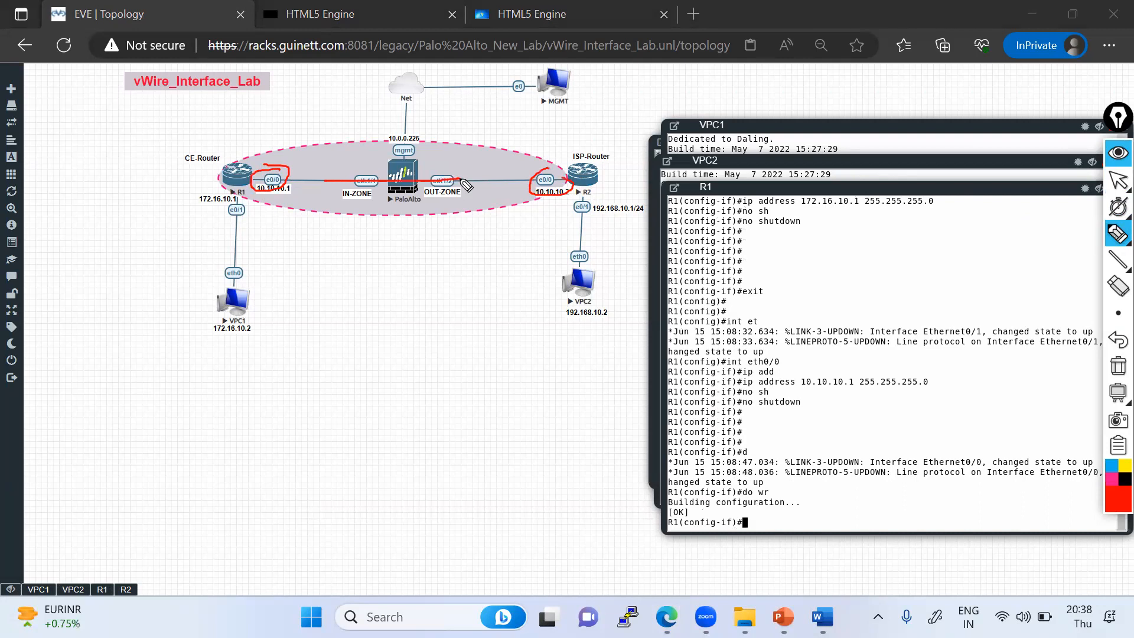
{"action": "mouse_move", "coordinate": [399, 168]}
{"action": "left_mouse_down"}
{"action": "mouse_move", "coordinate": [416, 189]}
{"action": "mouse_move", "coordinate": [392, 188]}
{"action": "left_mouse_up"}
{"action": "left_click_drag", "start_coordinate": [258, 179], "coordinate": [588, 178]}
{"action": "left_click_drag", "start_coordinate": [248, 177], "coordinate": [242, 160]}
{"action": "left_click_drag", "start_coordinate": [554, 184], "coordinate": [573, 149]}
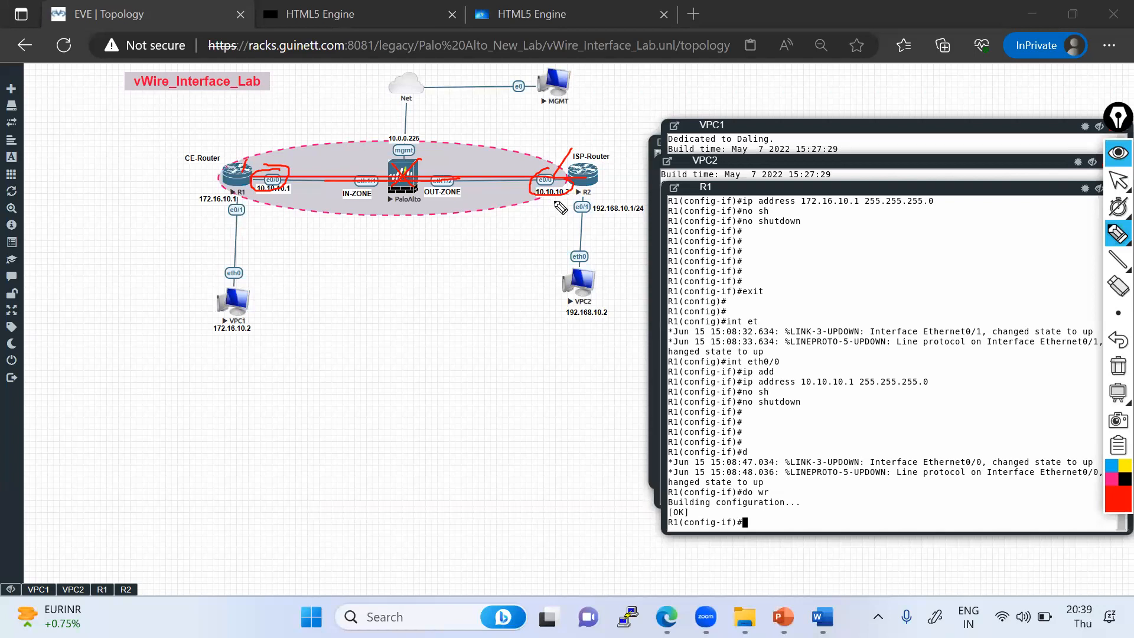
{"action": "left_click", "coordinate": [1119, 367]}
{"action": "left_click", "coordinate": [1115, 184]}
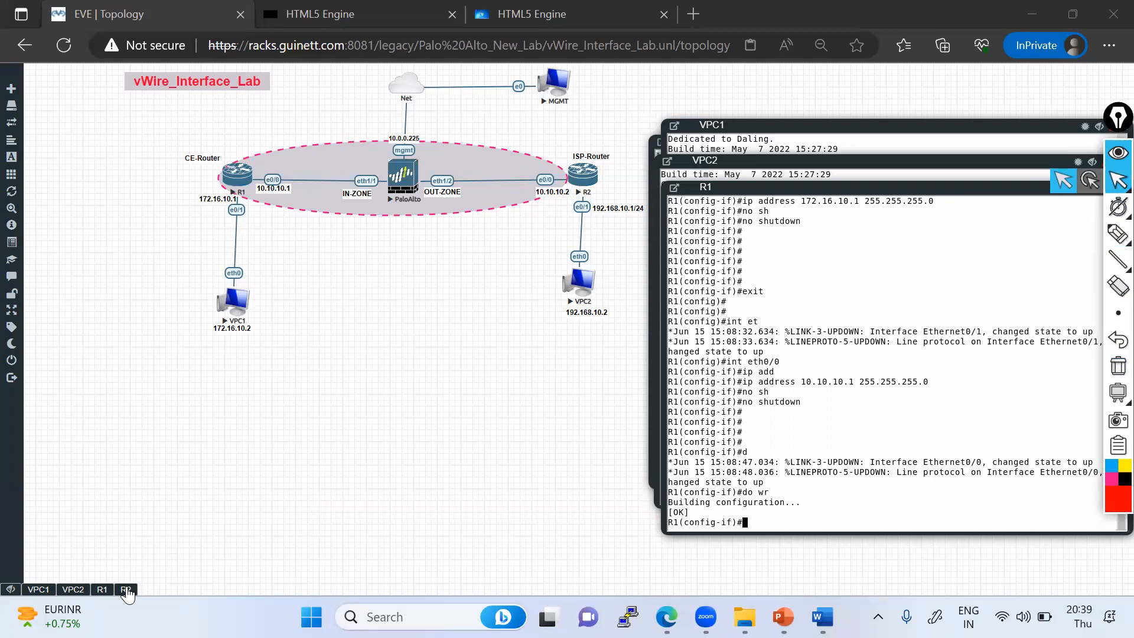
- Open R2's console, enter privileged and global configuration mode, and set the hostname to R2
{"action": "left_click", "coordinate": [126, 589]}
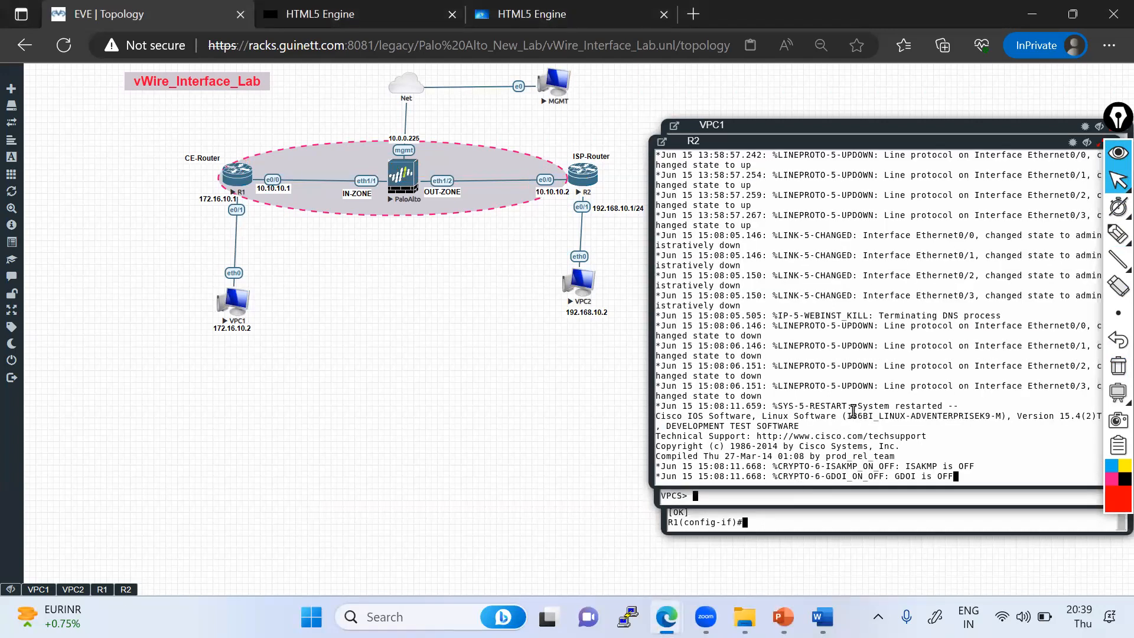
{"action": "key", "text": "Return"}
{"action": "key", "text": "Return"}
{"action": "key", "text": "Return"}
{"action": "key", "text": "Return"}
{"action": "key", "text": "Return"}
{"action": "type", "text": "en"}
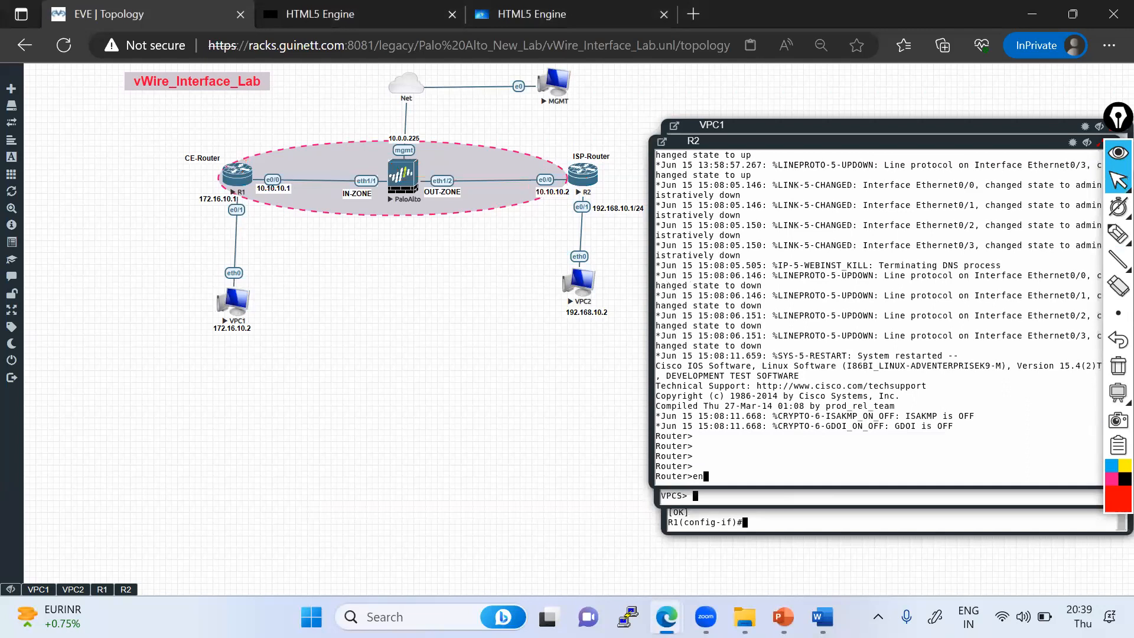
{"action": "key", "text": "Return"}
{"action": "key", "text": "Return"}
{"action": "key", "text": "Return"}
{"action": "type", "text": "cofn"}
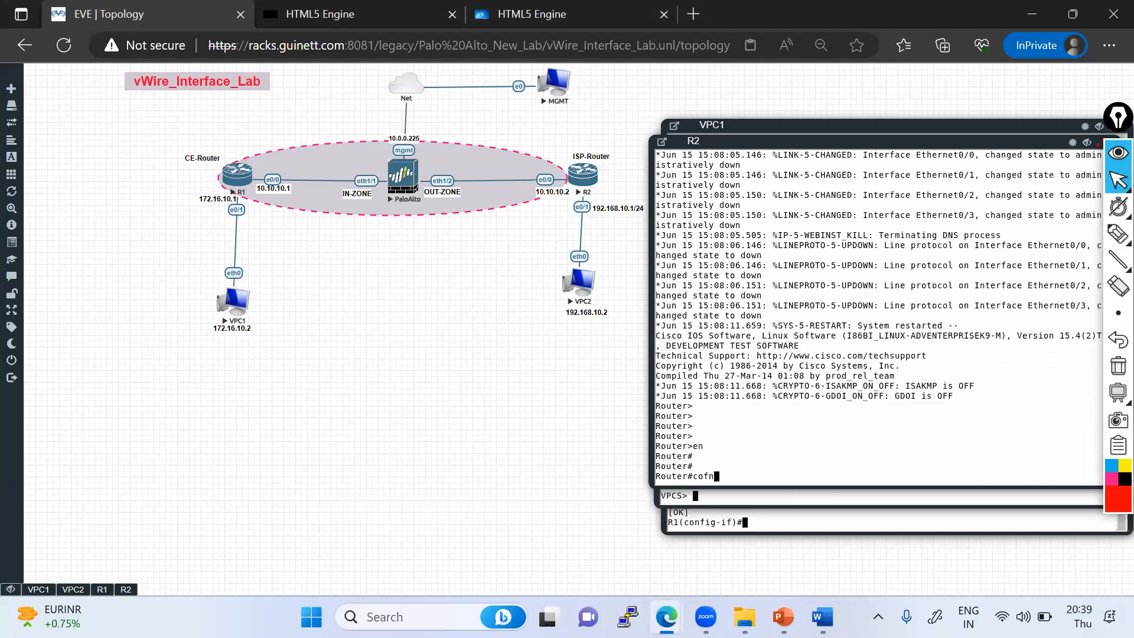
{"action": "type", "text": " t"}
{"action": "key", "text": "Return"}
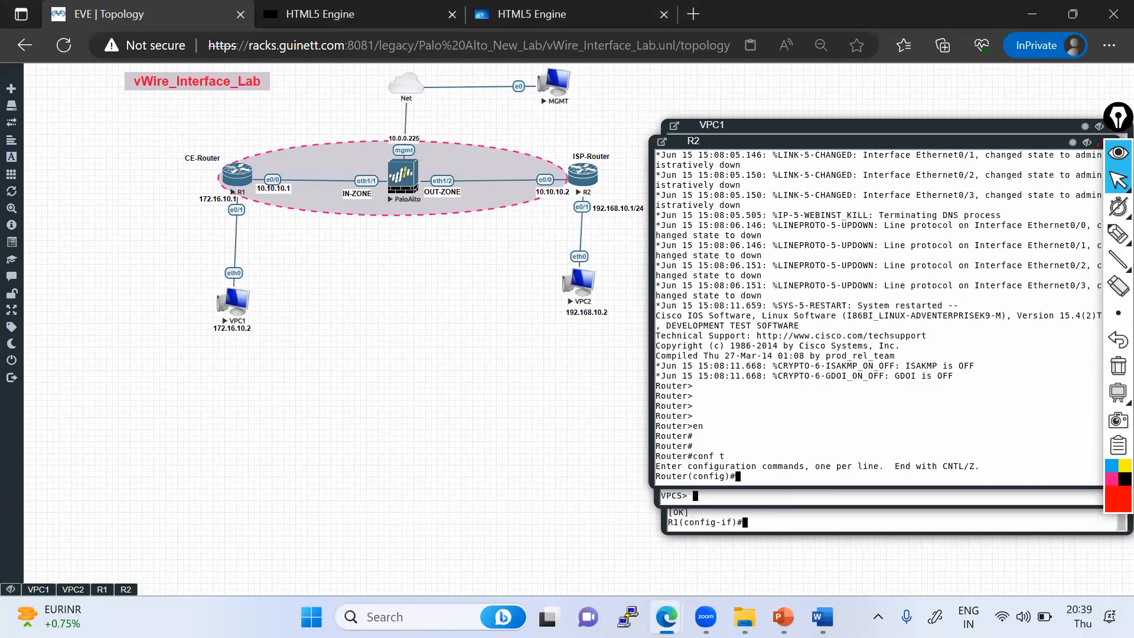
{"action": "type", "text": "host"}
{"action": "key", "text": "Tab"}
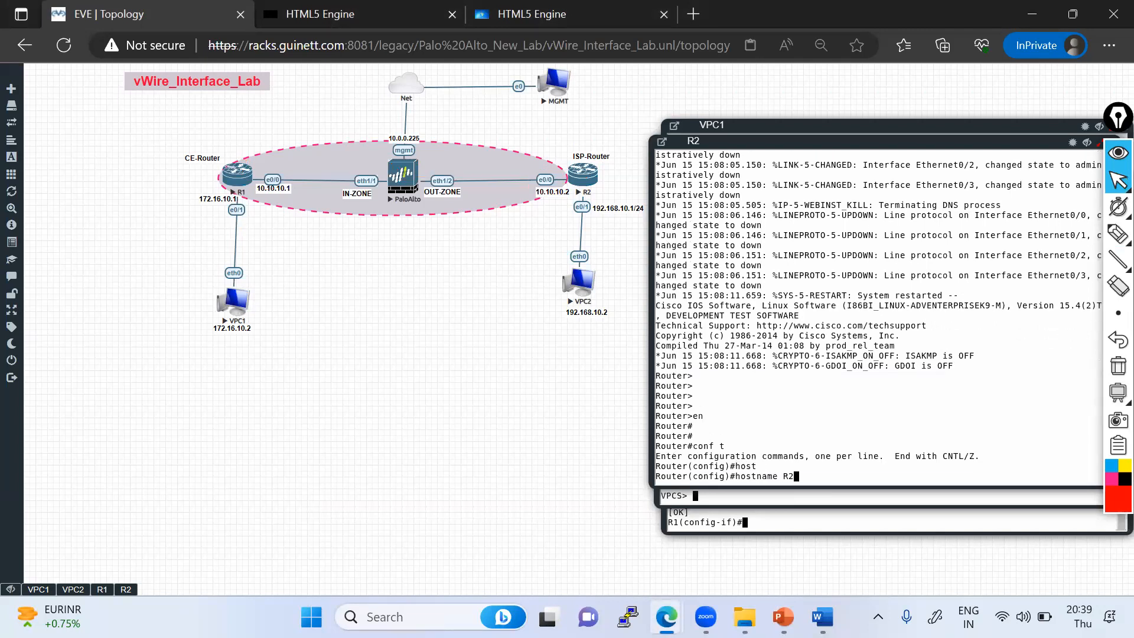
{"action": "type", "text": "R2"}
{"action": "key", "text": "Return"}
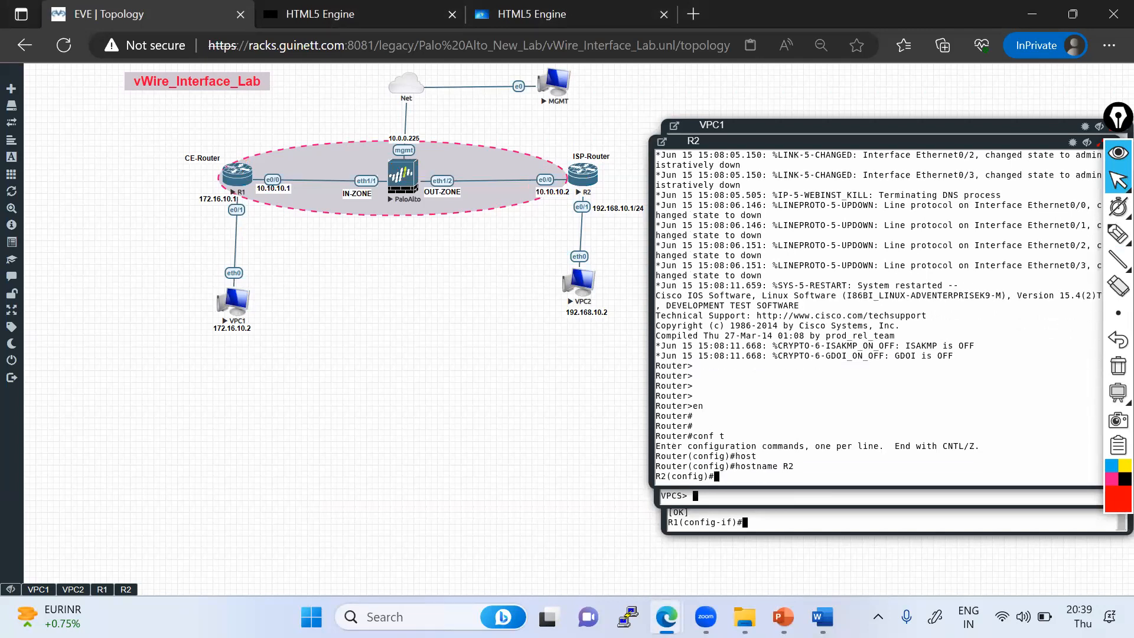
- Assign 192.168.10.1 255.255.255.0 to R2's Ethernet0/1 and enable the interface
{"action": "type", "text": "int eth0/1"}
{"action": "key", "text": "Return"}
{"action": "type", "text": "ip add"}
{"action": "key", "text": "Tab"}
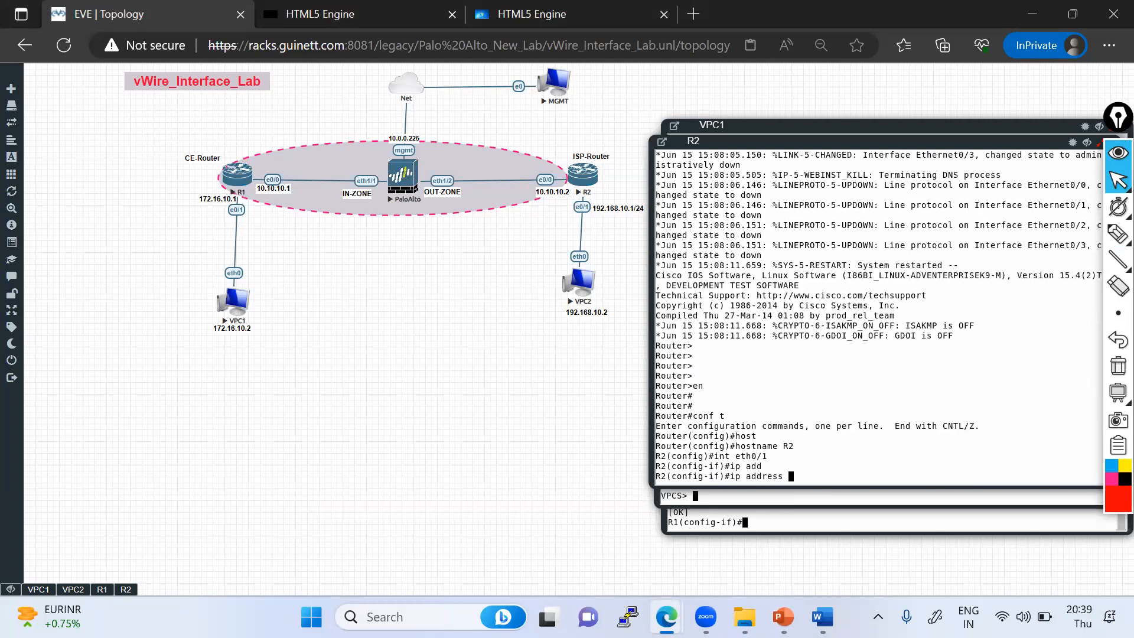
{"action": "type", "text": "192.168.10.1 255.255.255.0"}
{"action": "key", "text": "Return"}
{"action": "type", "text": "nos h"}
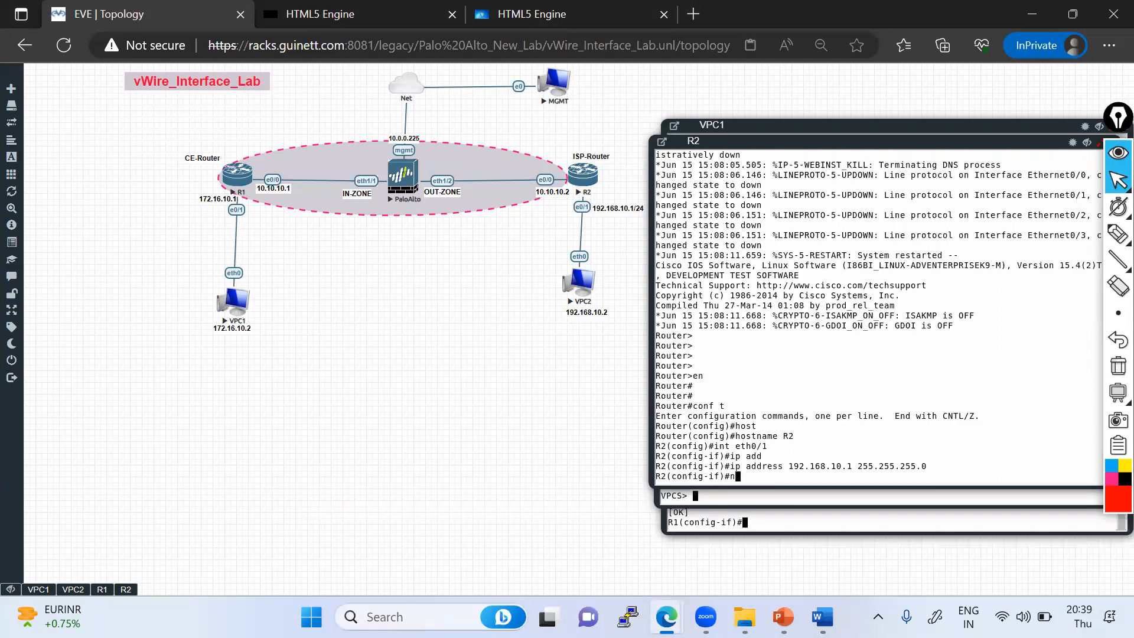
{"action": "key", "text": "Return"}
{"action": "type", "text": "no sh"}
{"action": "key", "text": "Tab"}
{"action": "key", "text": "Return"}
{"action": "key", "text": "Return"}
{"action": "key", "text": "Return"}
{"action": "key", "text": "Return"}
{"action": "key", "text": "Return"}
{"action": "key", "text": "Return"}
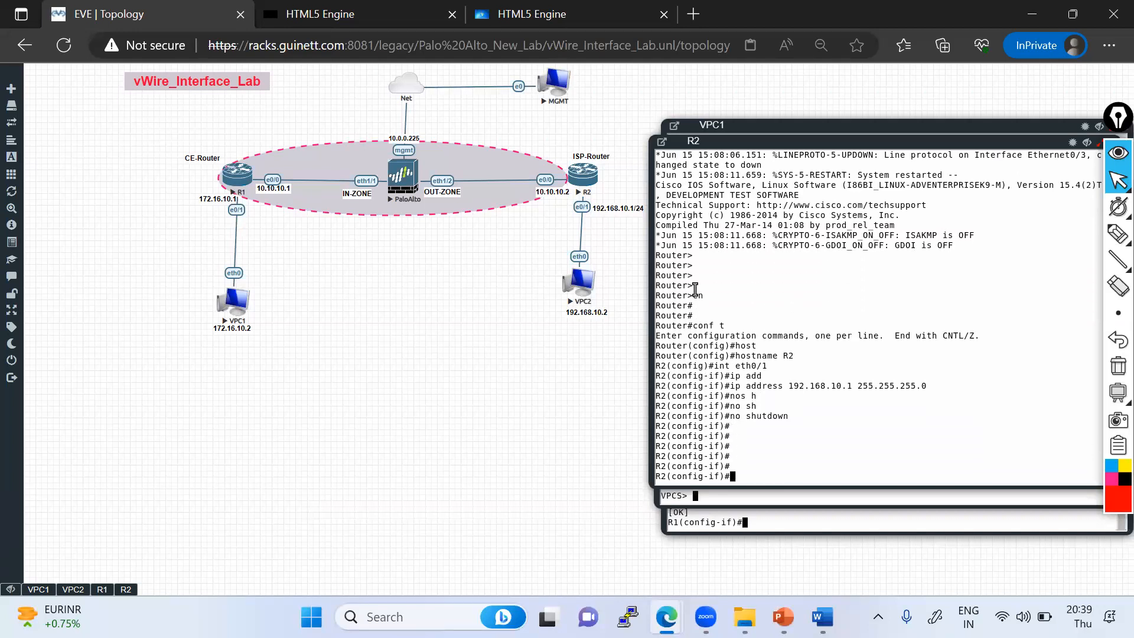
- Assign 10.10.10.2 255.255.255.0 to R2's Ethernet0/0 and enable the interface
{"action": "type", "text": "int eth0/0"}
{"action": "key", "text": "Return"}
{"action": "type", "text": "ip add"}
{"action": "key", "text": "Tab"}
{"action": "type", "text": "10.10.10.2 255.255.2"}
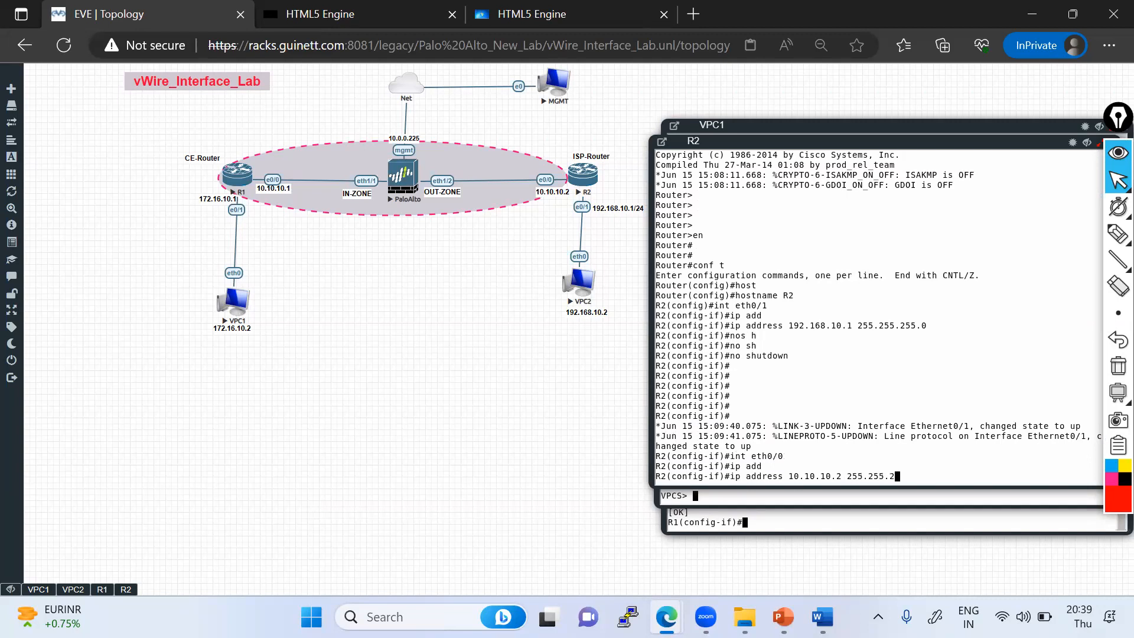
{"action": "type", "text": "55.0"}
{"action": "key", "text": "Return"}
{"action": "type", "text": "no sh"}
{"action": "key", "text": "Return"}
{"action": "key", "text": "Return"}
{"action": "key", "text": "Return"}
{"action": "key", "text": "Return"}
- Leave configuration mode, save R2's configuration, and ping R1 at 10.10.10.1
{"action": "key", "text": "ctrl+z"}
{"action": "type", "text": "w"}
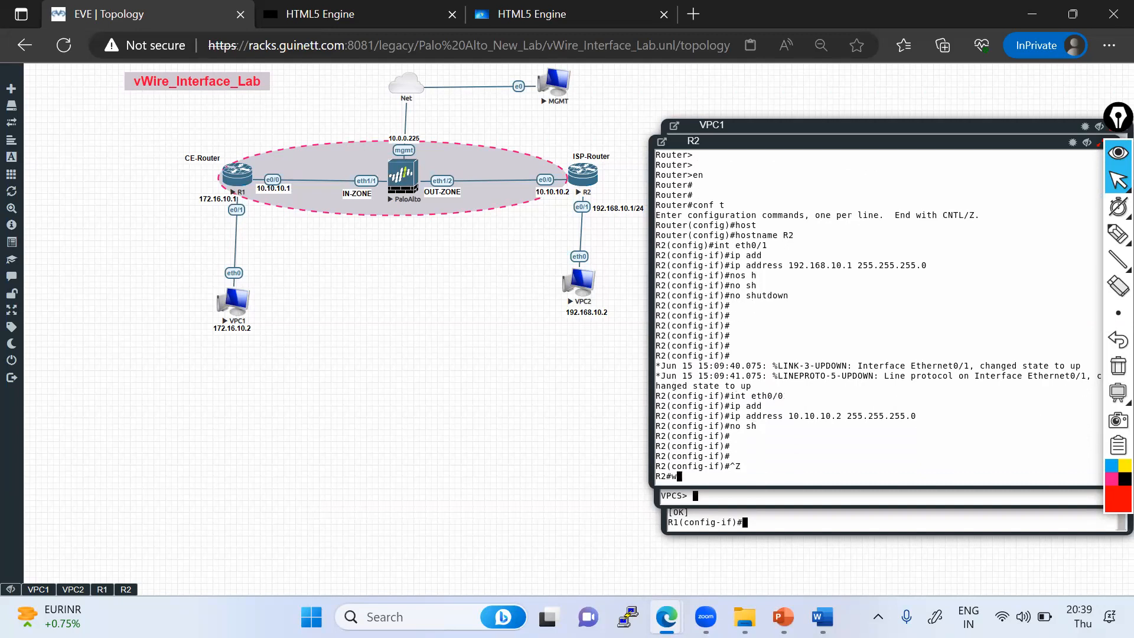
{"action": "type", "text": "r"}
{"action": "key", "text": "Return"}
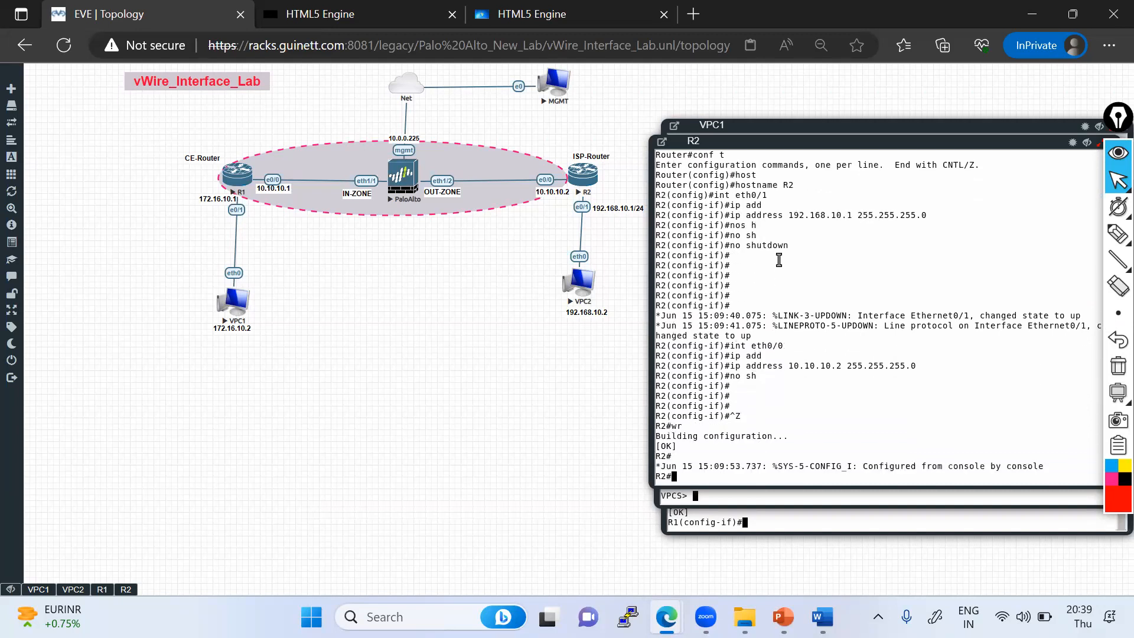
{"action": "key", "text": "Return"}
{"action": "key", "text": "Return"}
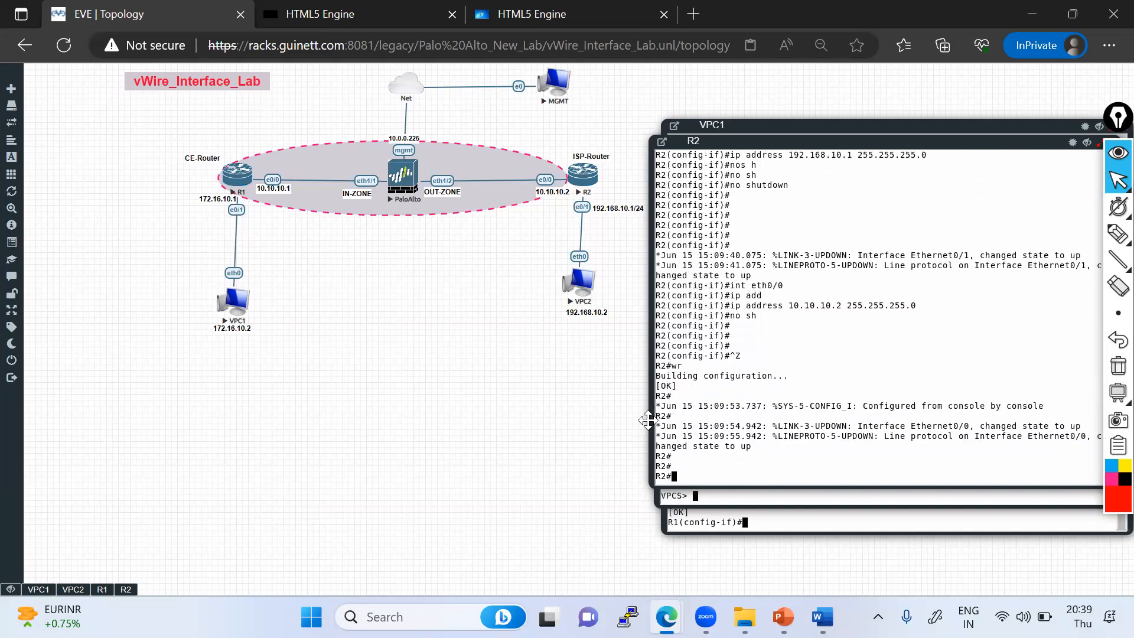
{"action": "type", "text": "ping 10.10.10.1"}
{"action": "key", "text": "Return"}
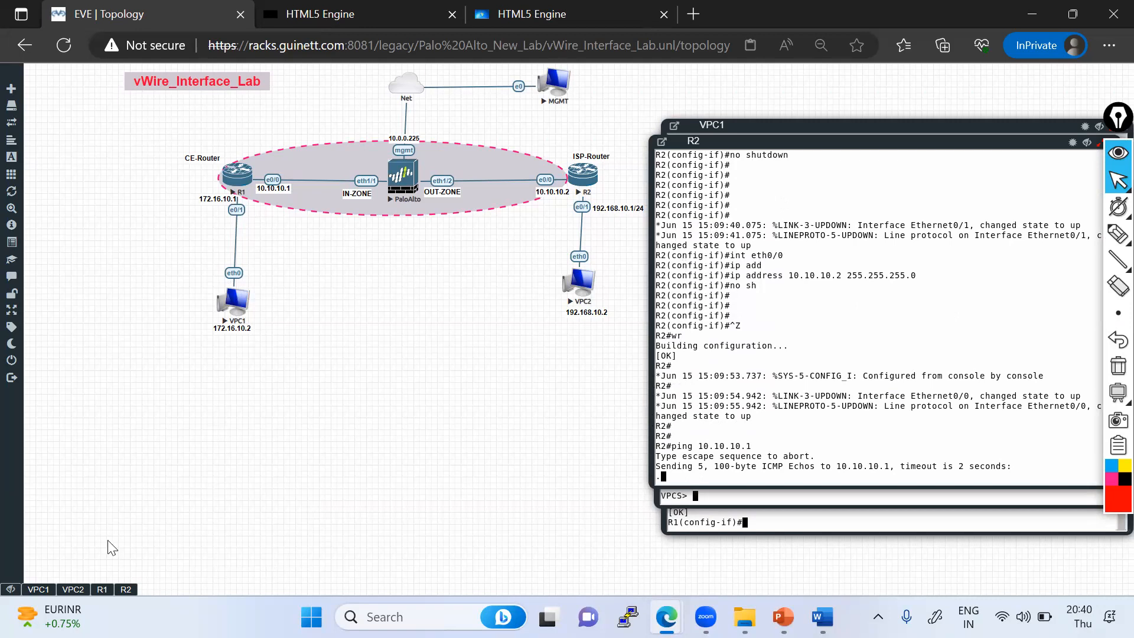
- On R1, return to privileged mode and ping R2 at 10.10.10.2
{"action": "left_click", "coordinate": [102, 589]}
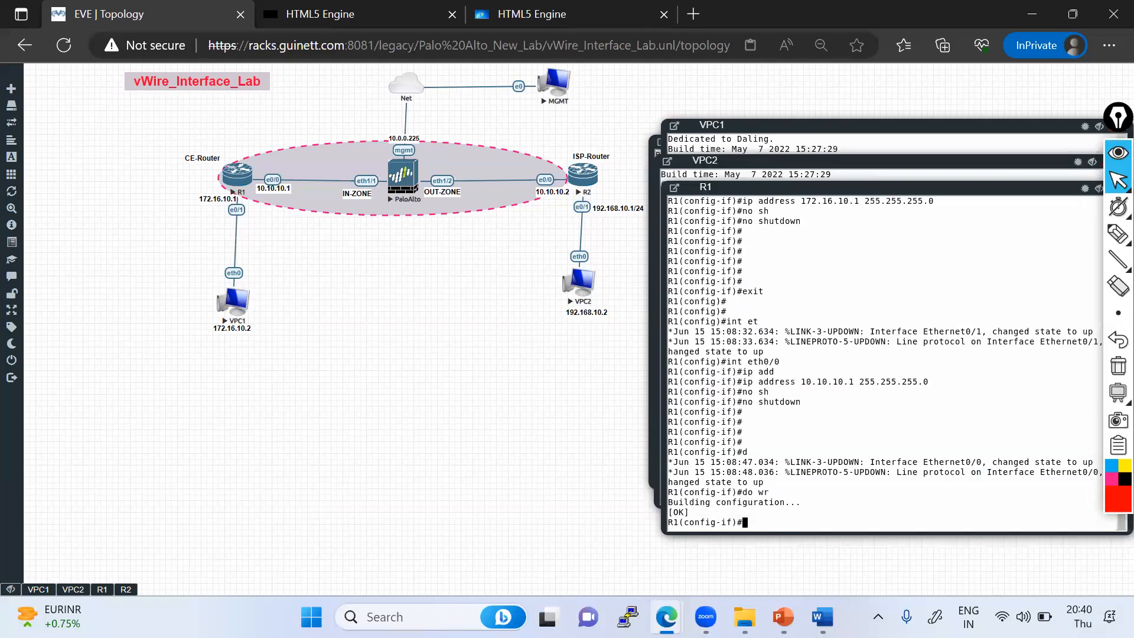
{"action": "key", "text": "ctrl+z"}
{"action": "key", "text": "Return"}
{"action": "key", "text": "Return"}
{"action": "key", "text": "Return"}
{"action": "type", "text": "ping"}
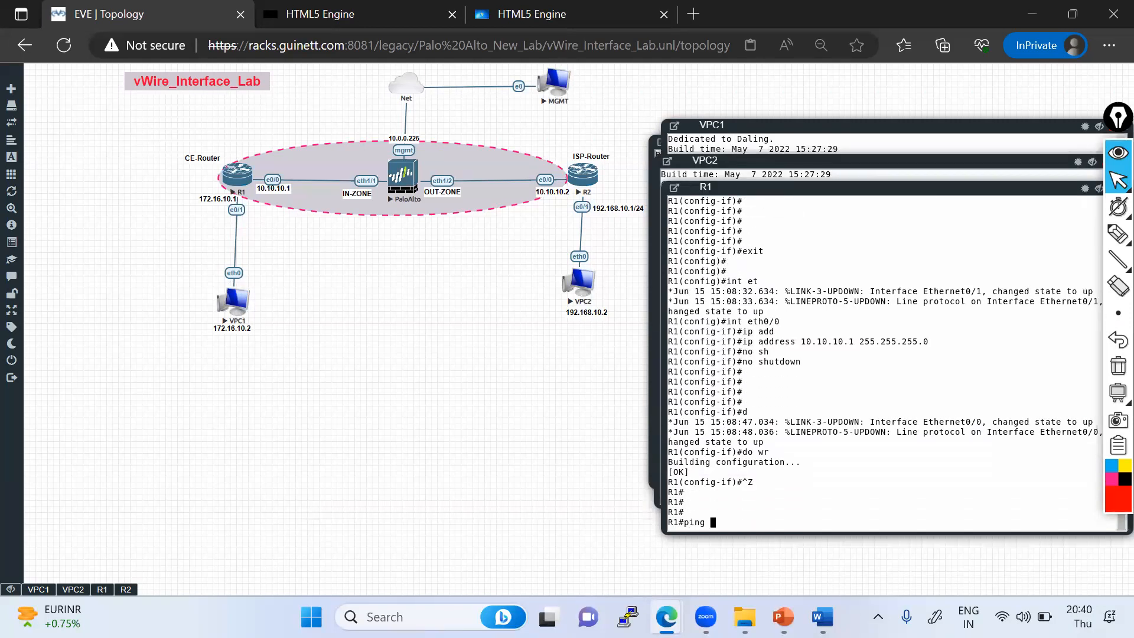
{"action": "type", "text": " 10"}
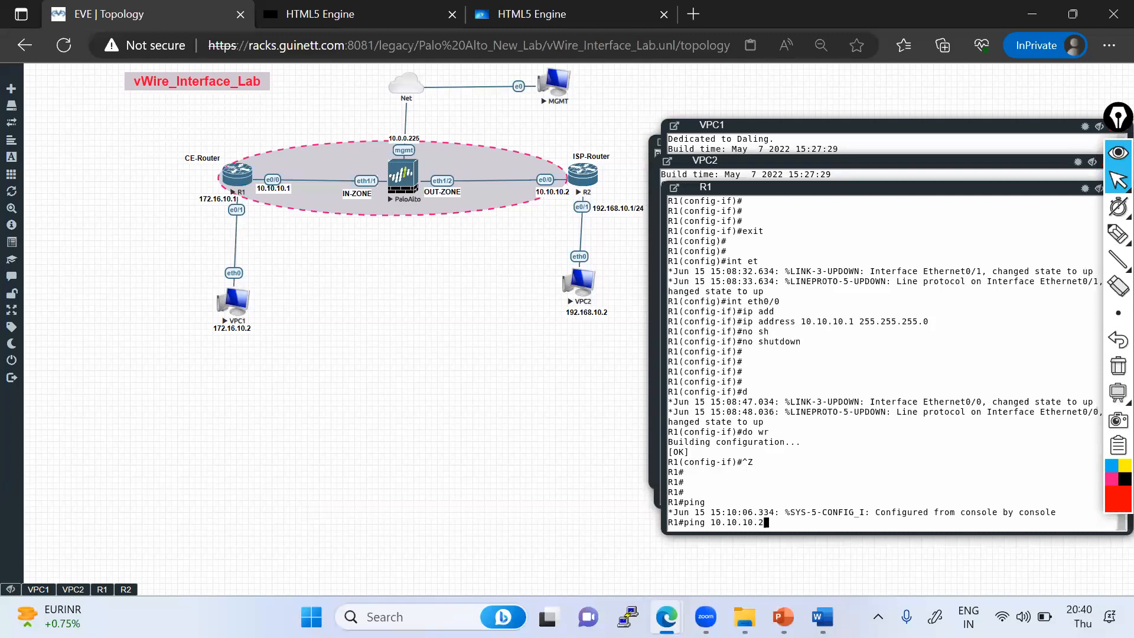
{"action": "type", "text": ".10.10.2"}
{"action": "key", "text": "Return"}
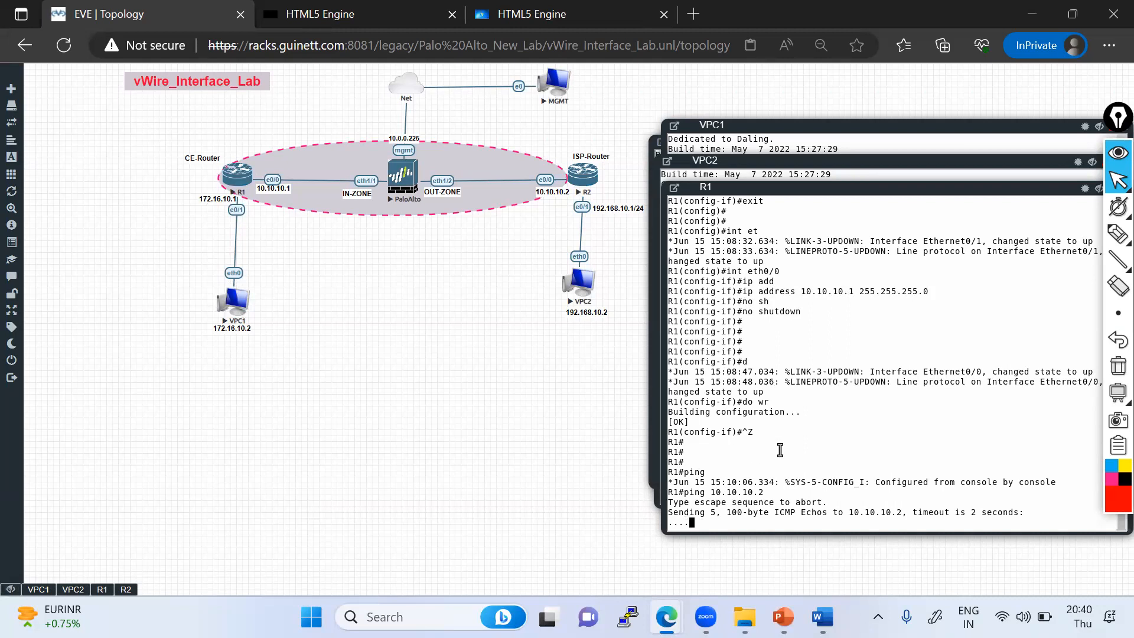
- Ping VPC1 at 172.16.10.2 from R1
{"action": "key", "text": "Return"}
{"action": "key", "text": "Return"}
{"action": "key", "text": "Return"}
{"action": "type", "text": "p"}
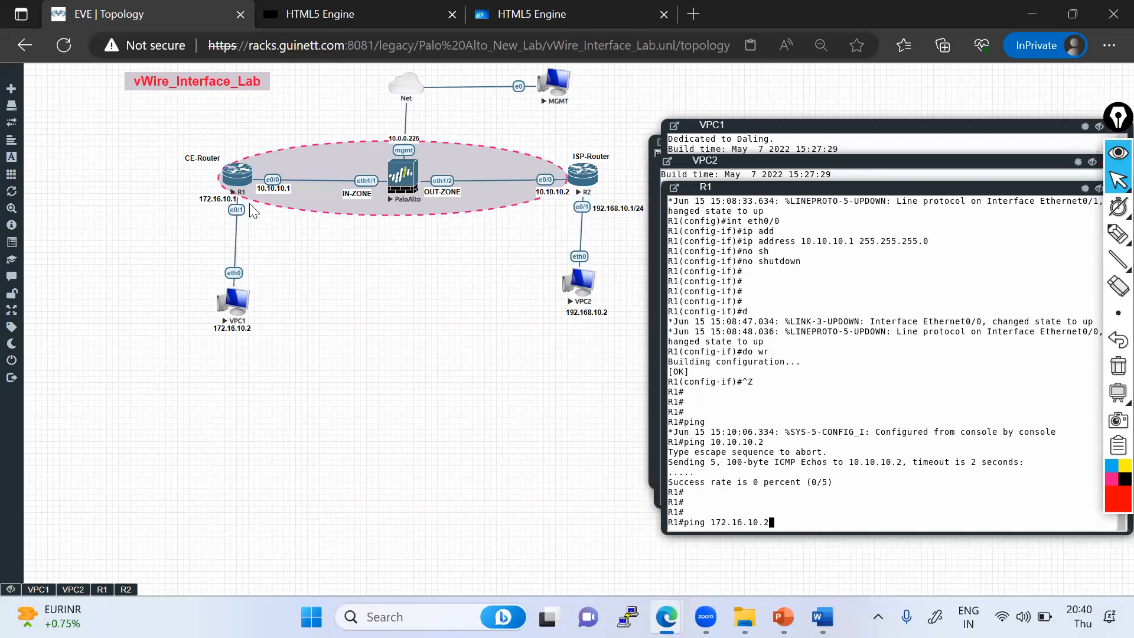
{"action": "type", "text": "ing 172.16.10.2"}
{"action": "key", "text": "Return"}
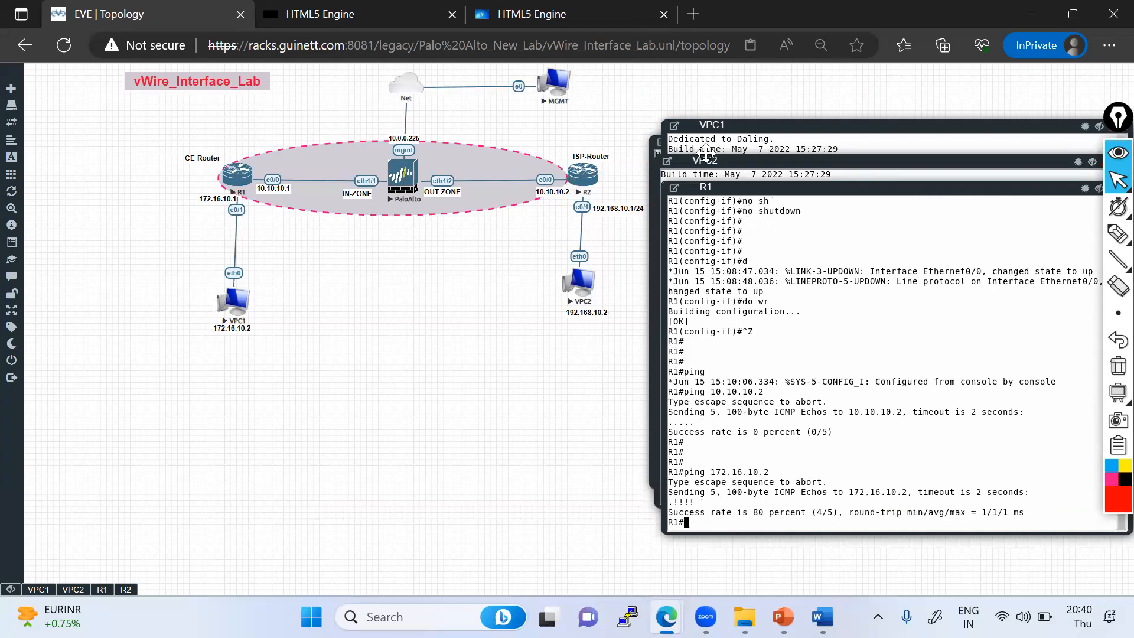
- In VPC2's console, copy its gateway address and ping 192.168.10.1
{"action": "left_click", "coordinate": [714, 176]}
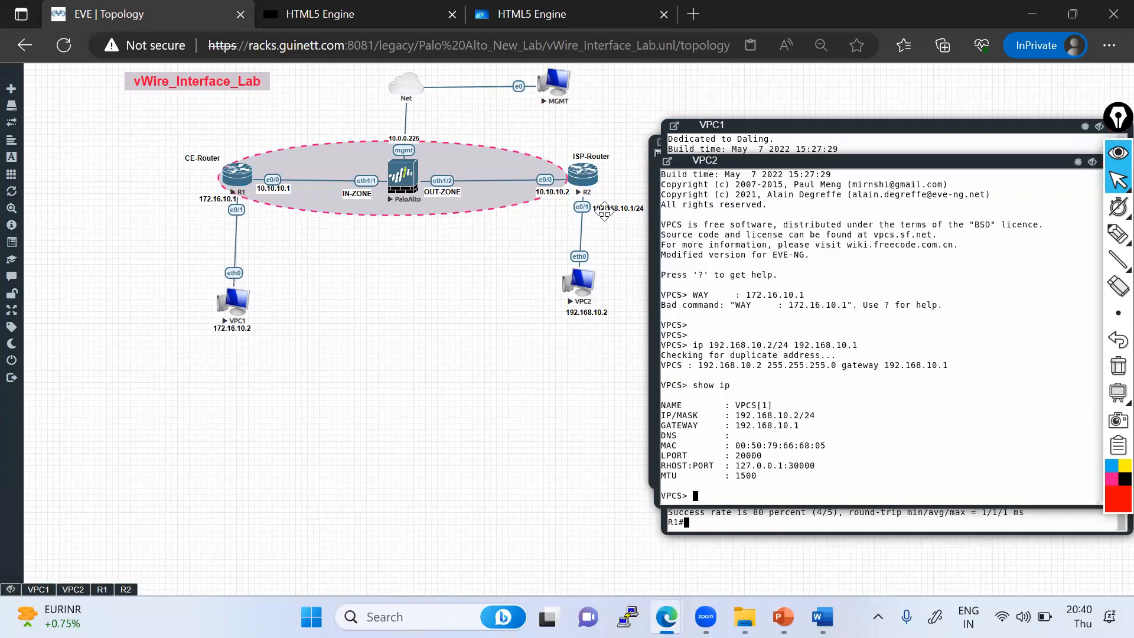
{"action": "left_click_drag", "start_coordinate": [737, 426], "coordinate": [804, 426]}
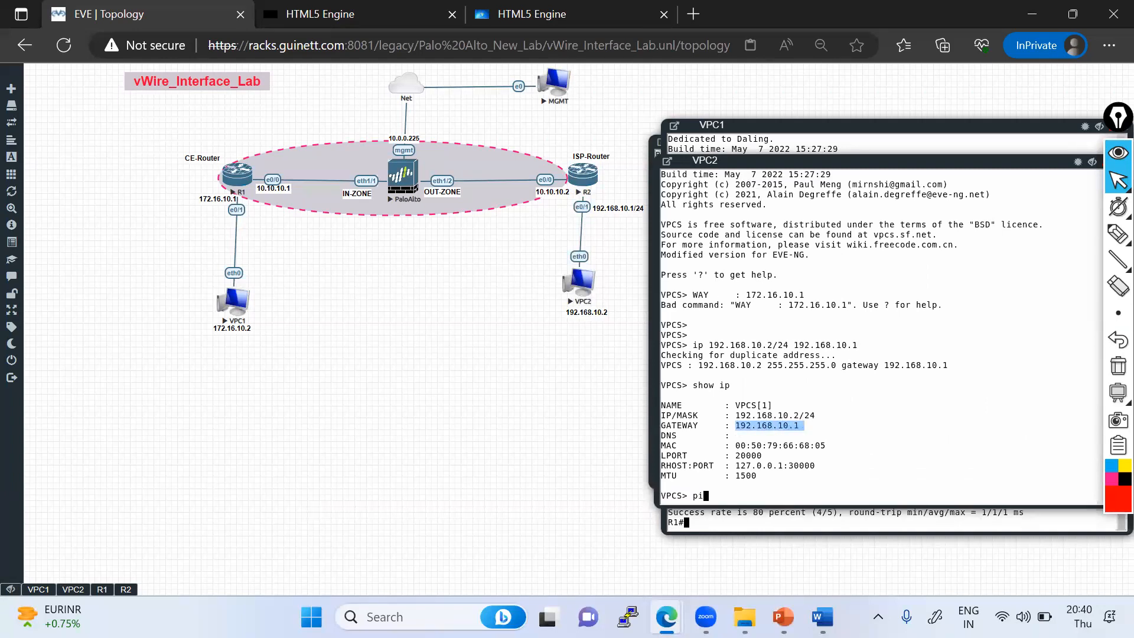
{"action": "type", "text": "ping"}
{"action": "type", "text": "192.168.10.1"}
{"action": "key", "text": "Return"}
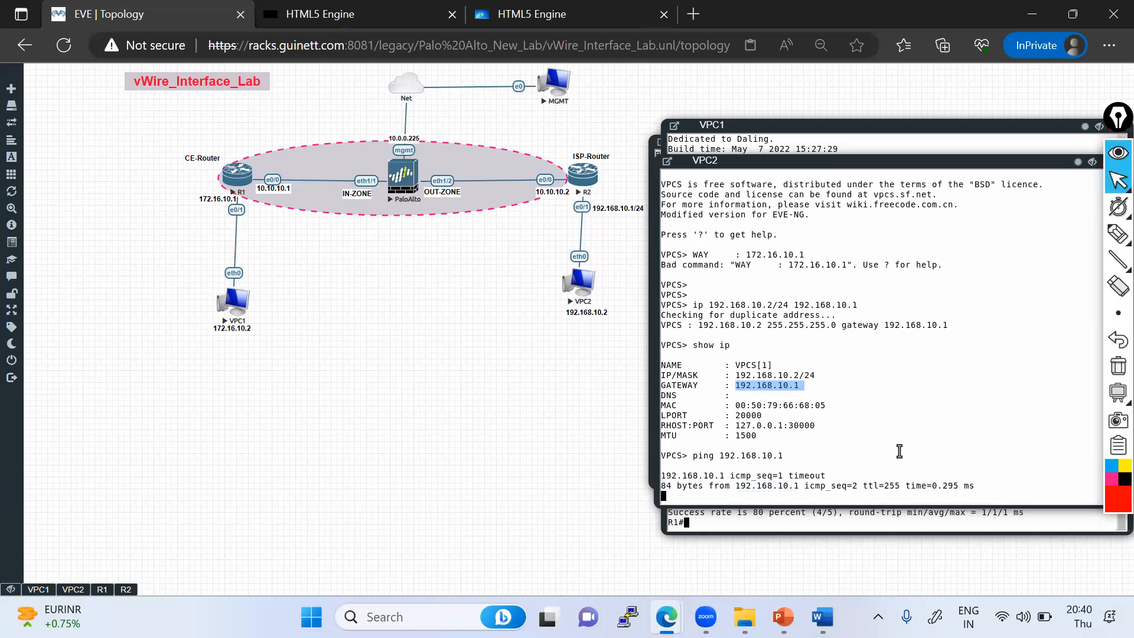
{"action": "mouse_move", "coordinate": [1110, 263]}
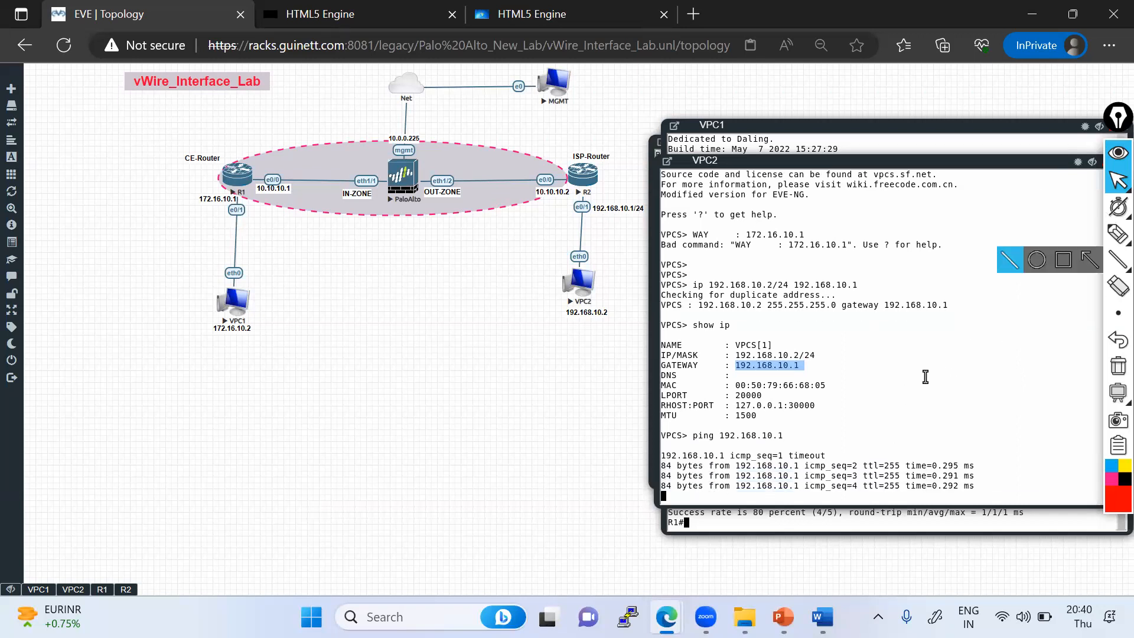
{"action": "left_click", "coordinate": [1118, 233]}
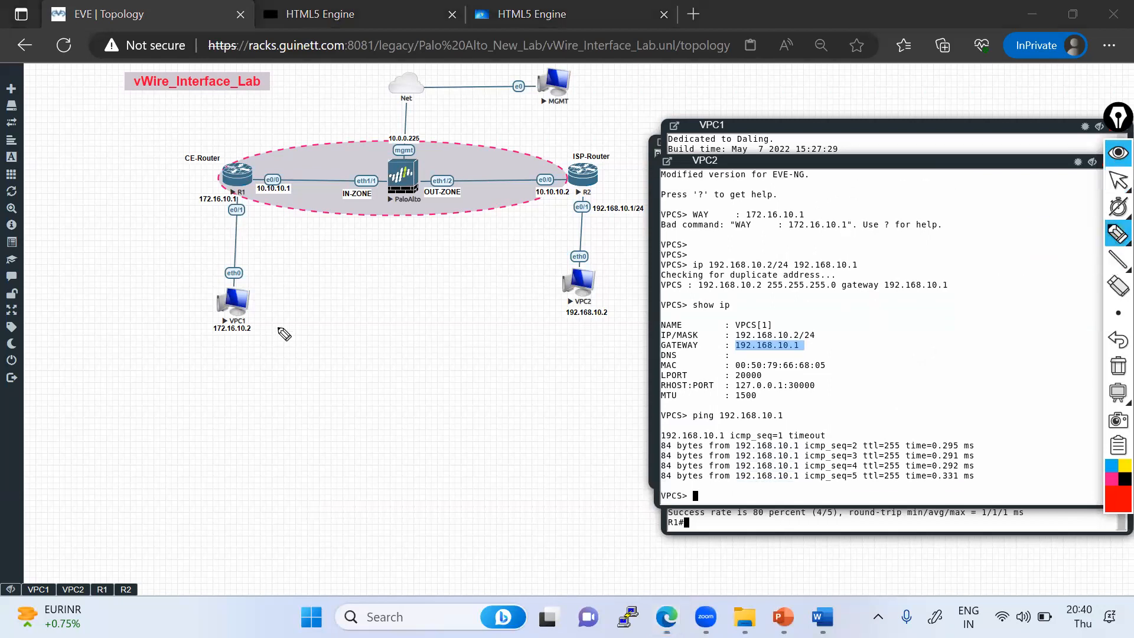
{"action": "mouse_move", "coordinate": [224, 316]}
{"action": "left_mouse_down"}
{"action": "mouse_move", "coordinate": [235, 300]}
{"action": "mouse_move", "coordinate": [240, 201]}
{"action": "left_mouse_up"}
{"action": "left_click_drag", "start_coordinate": [581, 302], "coordinate": [586, 187]}
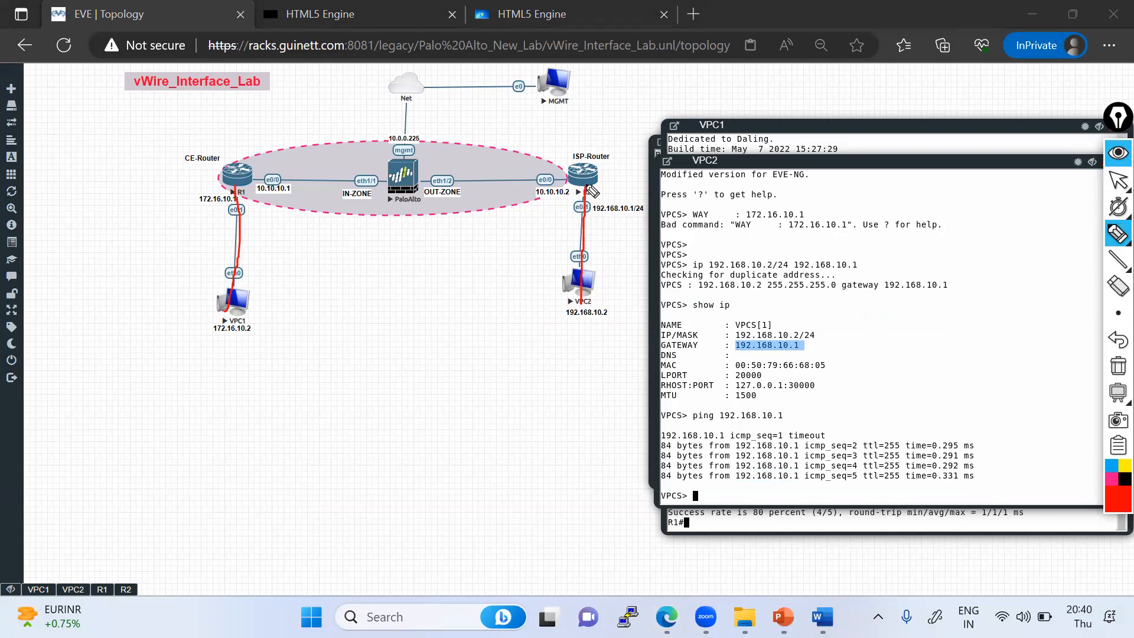
{"action": "mouse_move", "coordinate": [258, 175]}
{"action": "left_mouse_down"}
{"action": "mouse_move", "coordinate": [570, 178]}
{"action": "mouse_move", "coordinate": [571, 192]}
{"action": "mouse_move", "coordinate": [263, 191]}
{"action": "mouse_move", "coordinate": [272, 187]}
{"action": "left_mouse_up"}
{"action": "mouse_move", "coordinate": [377, 160]}
{"action": "left_mouse_down"}
{"action": "mouse_move", "coordinate": [409, 189]}
{"action": "mouse_move", "coordinate": [370, 206]}
{"action": "left_mouse_up"}
{"action": "left_click_drag", "start_coordinate": [258, 180], "coordinate": [520, 180]}
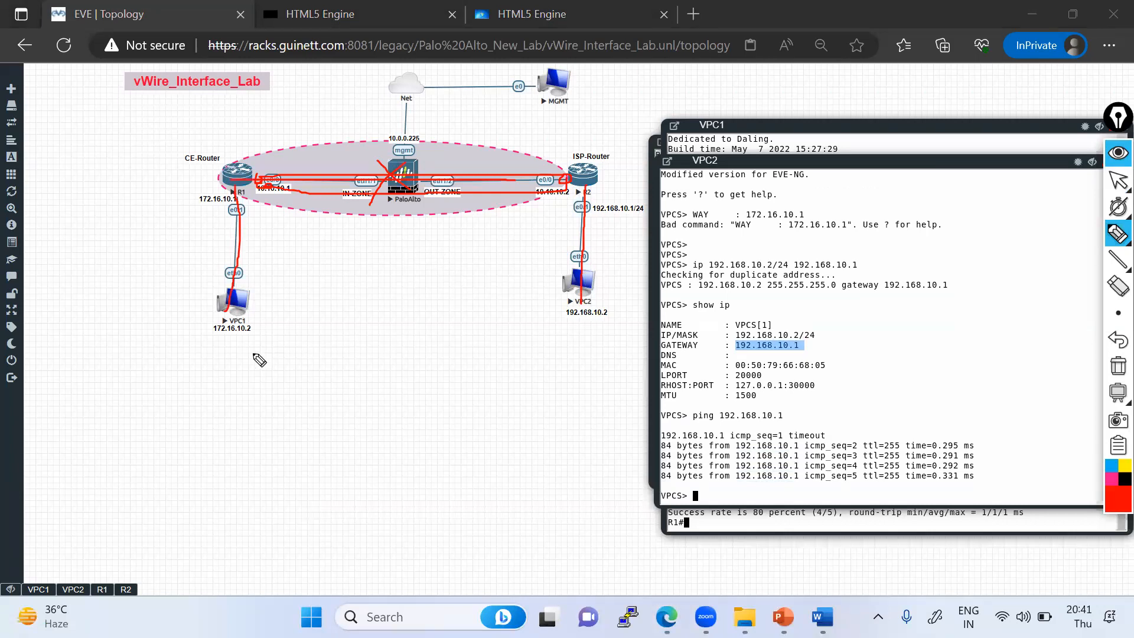
{"action": "left_click_drag", "start_coordinate": [254, 172], "coordinate": [585, 177]}
{"action": "left_click", "coordinate": [241, 337]}
{"action": "mouse_move", "coordinate": [241, 276]}
{"action": "left_mouse_down"}
{"action": "mouse_move", "coordinate": [467, 174]}
{"action": "mouse_move", "coordinate": [587, 218]}
{"action": "mouse_move", "coordinate": [584, 313]}
{"action": "left_mouse_up"}
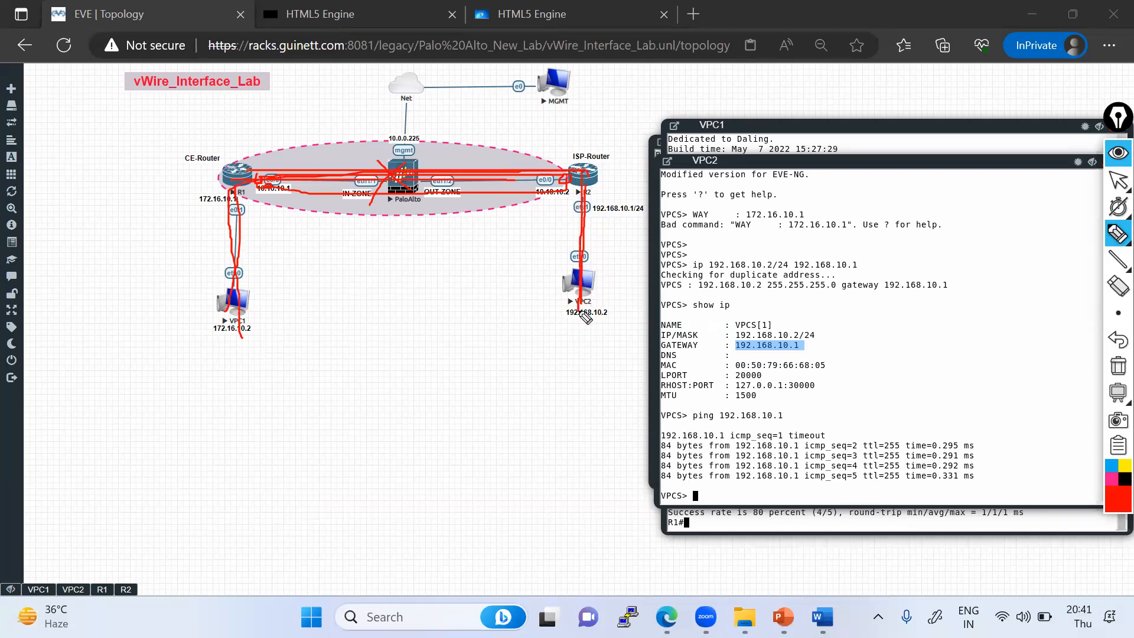
{"action": "left_click", "coordinate": [1118, 366]}
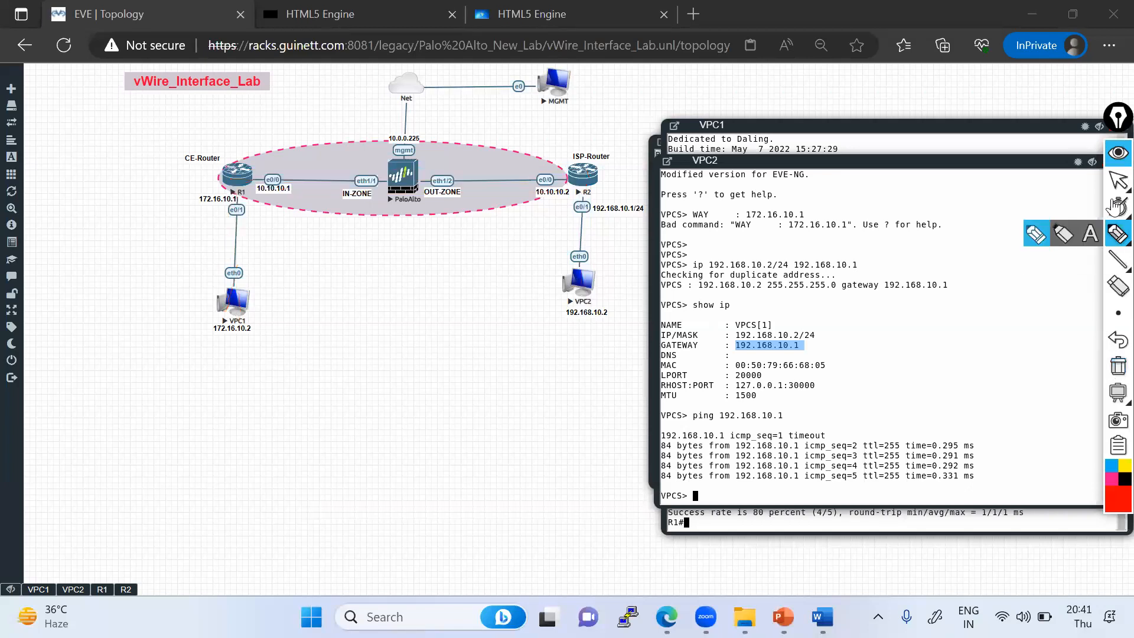
{"action": "left_click", "coordinate": [1118, 180]}
- Close the leftover HTML5 Engine console tabs in the browser
{"action": "left_click", "coordinate": [302, 12]}
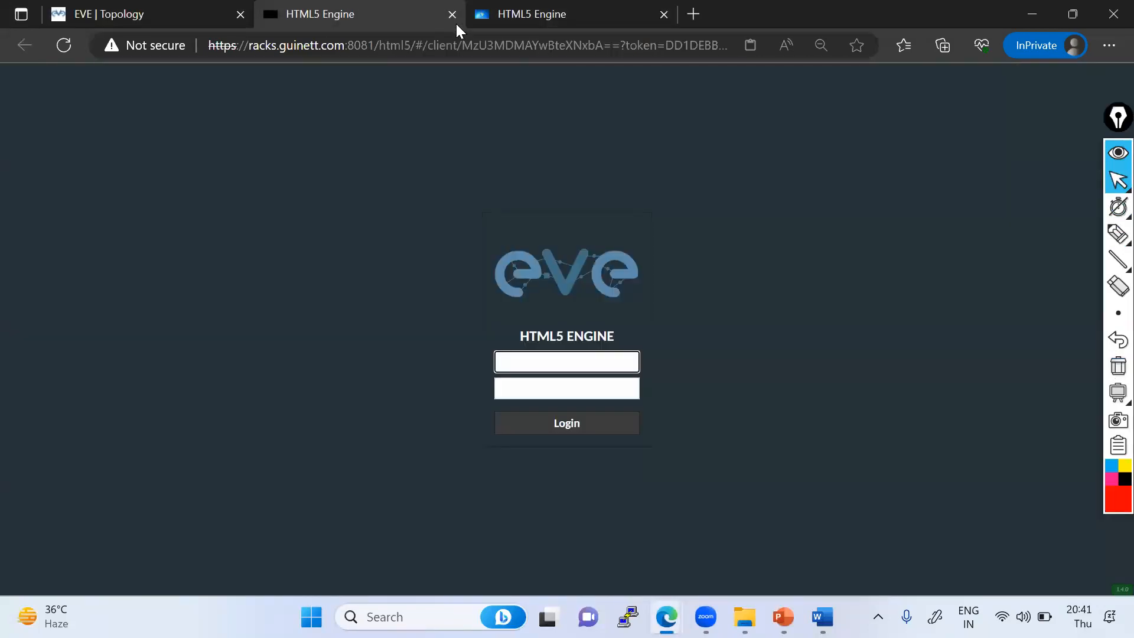
{"action": "left_click", "coordinate": [453, 15]}
{"action": "left_click", "coordinate": [454, 15]}
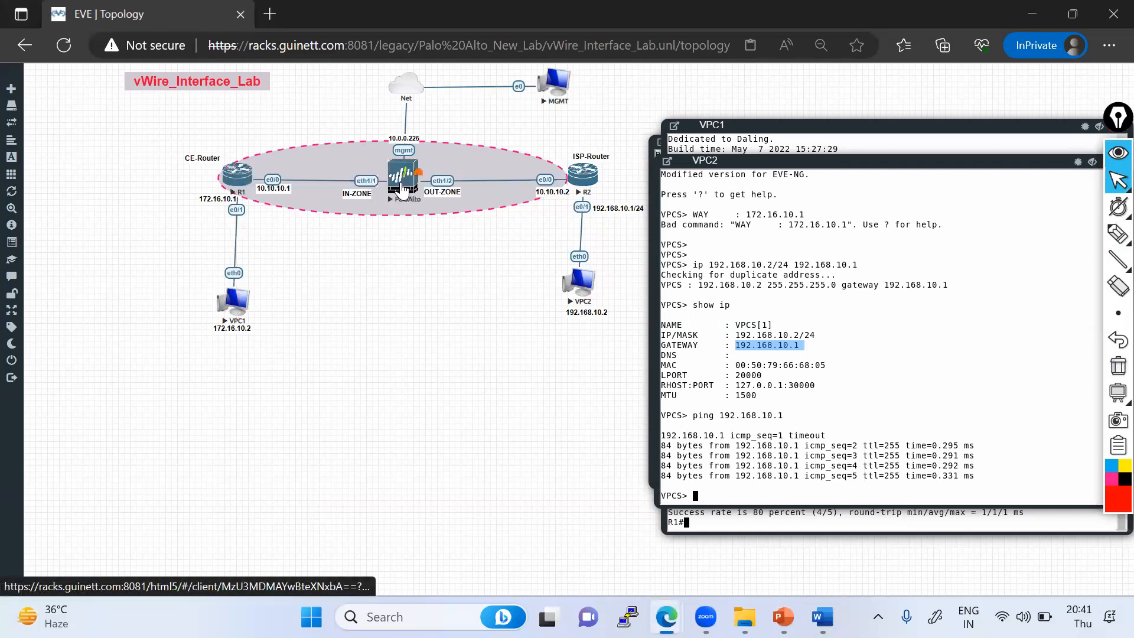
- Open the MGMT node's console in its own browser tab and return to the topology
{"action": "left_click", "coordinate": [553, 89]}
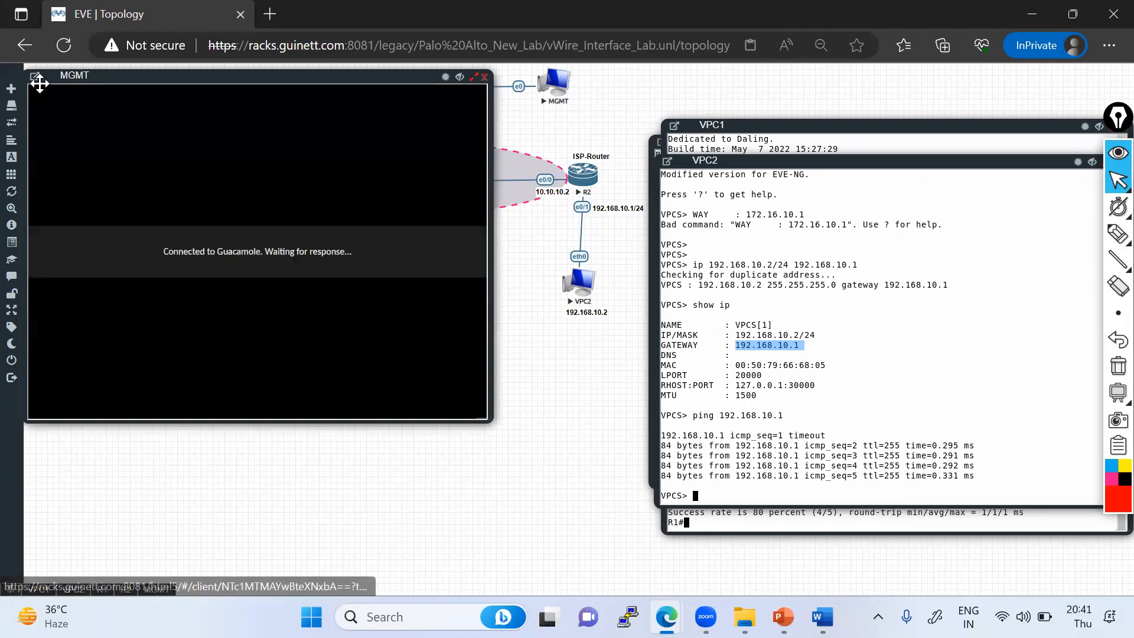
{"action": "left_click", "coordinate": [35, 77]}
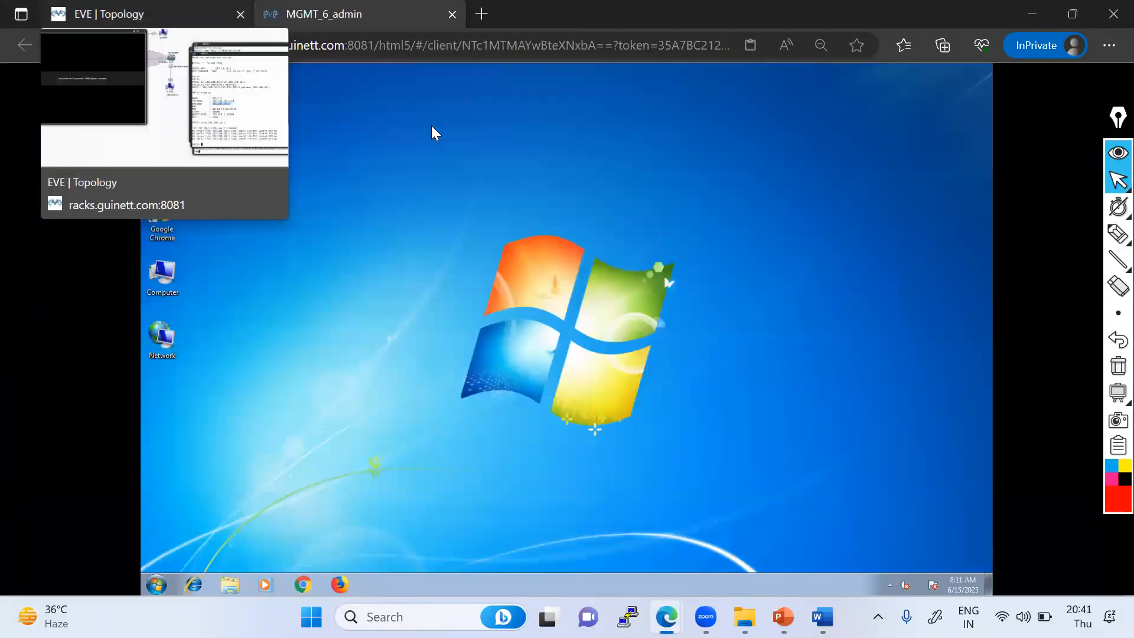
{"action": "left_click", "coordinate": [159, 14]}
- Open the PaloAlto node's console to view its management address, then close it
{"action": "left_click", "coordinate": [400, 182]}
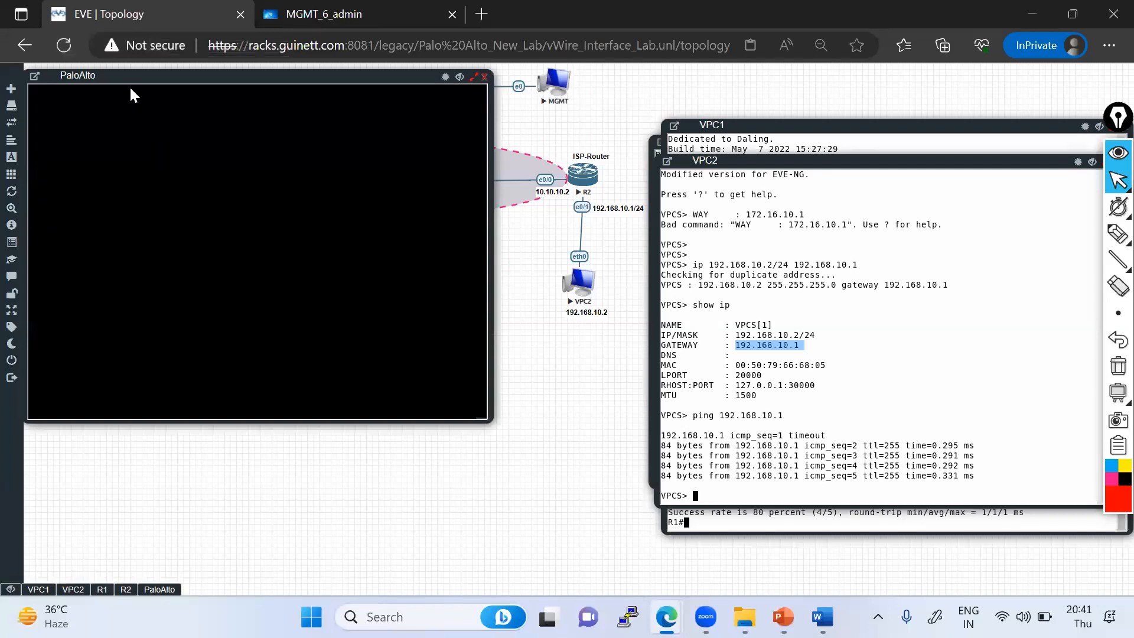
{"action": "left_click_drag", "start_coordinate": [165, 77], "coordinate": [214, 82]}
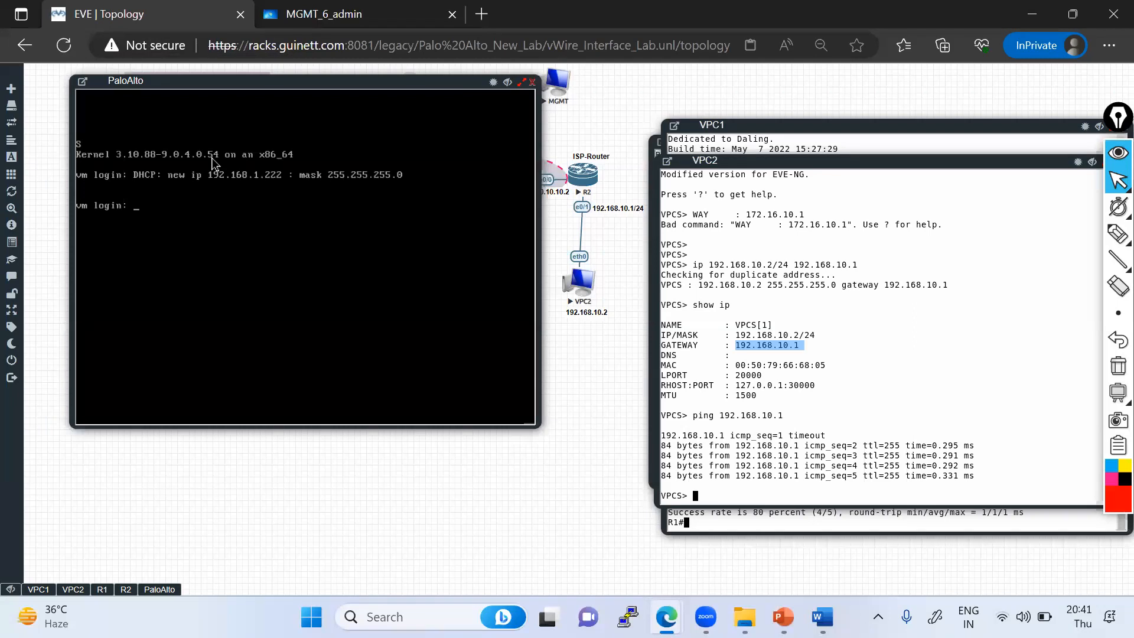
{"action": "left_click", "coordinate": [533, 81]}
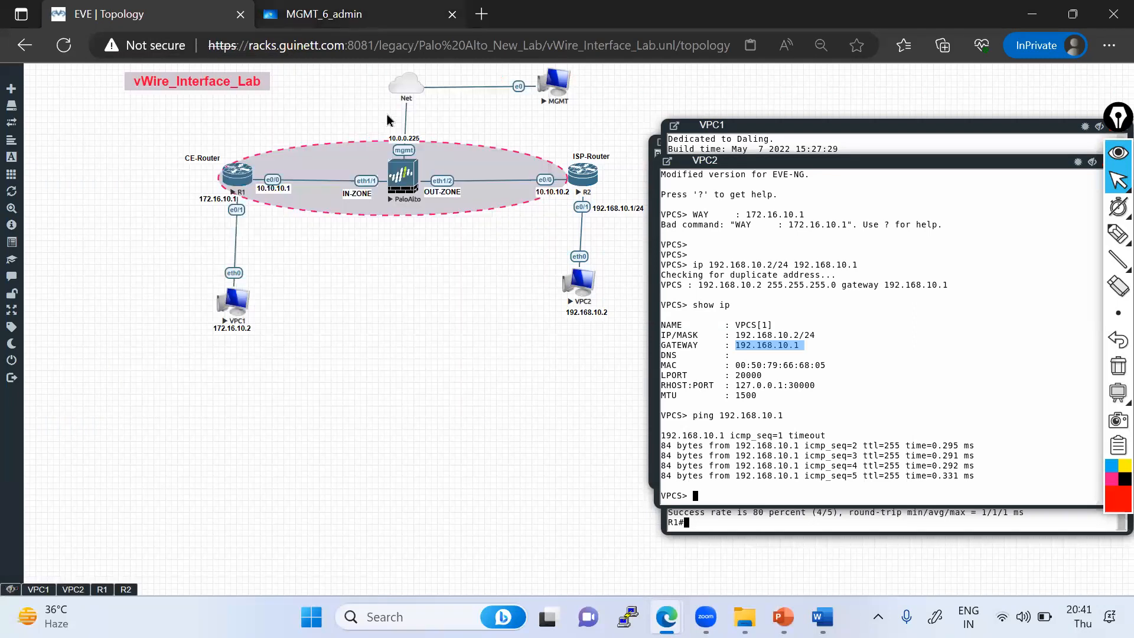
- On the MGMT desktop, launch Google Chrome and maximise its window
{"action": "key", "text": "ctrl+Tab"}
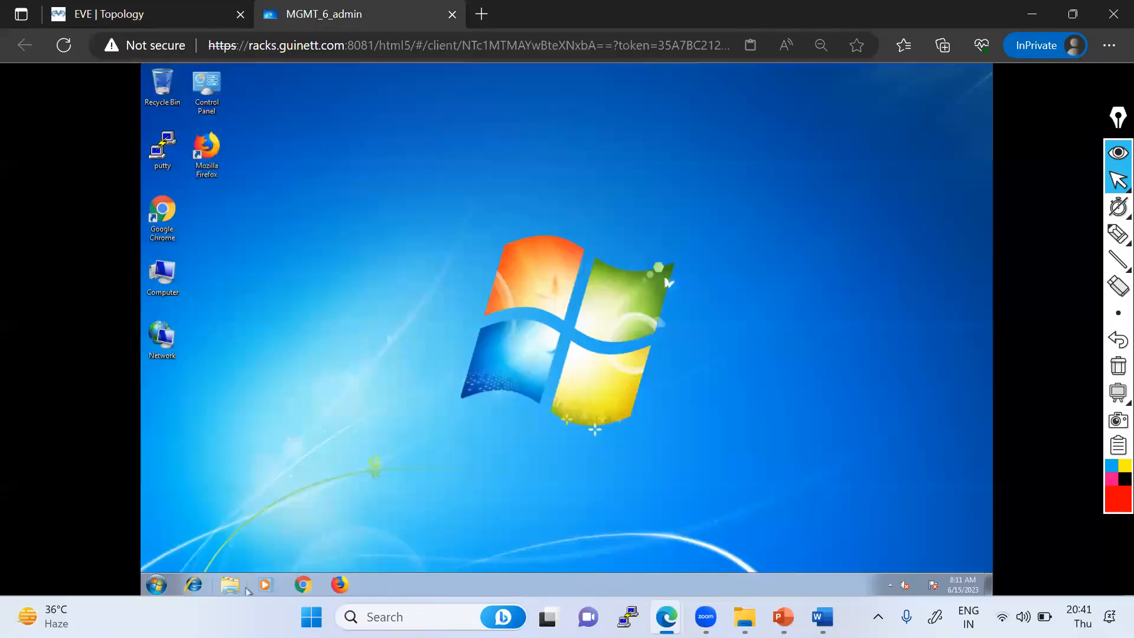
{"action": "left_click", "coordinate": [288, 582]}
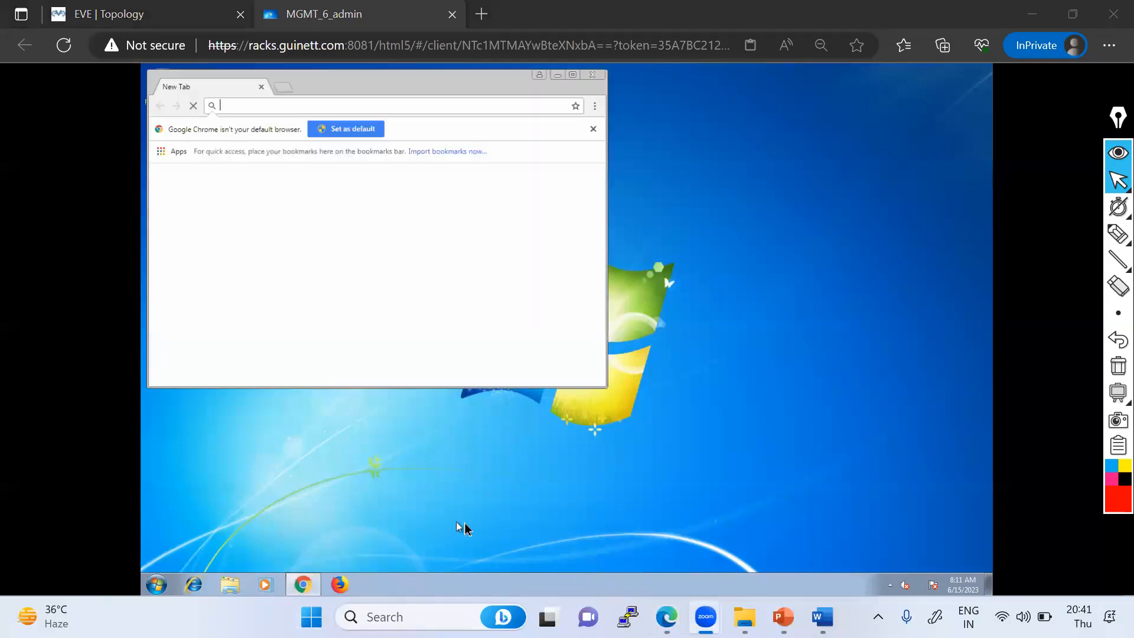
{"action": "double_click", "coordinate": [550, 87]}
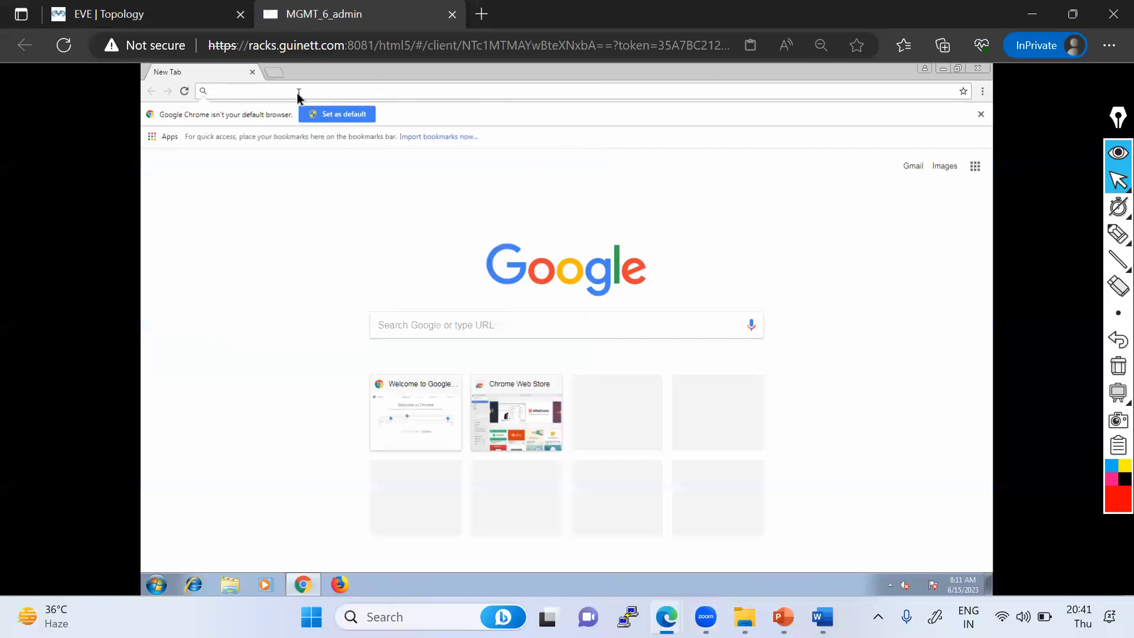
{"action": "left_click", "coordinate": [297, 92]}
{"action": "type", "text": "h"}
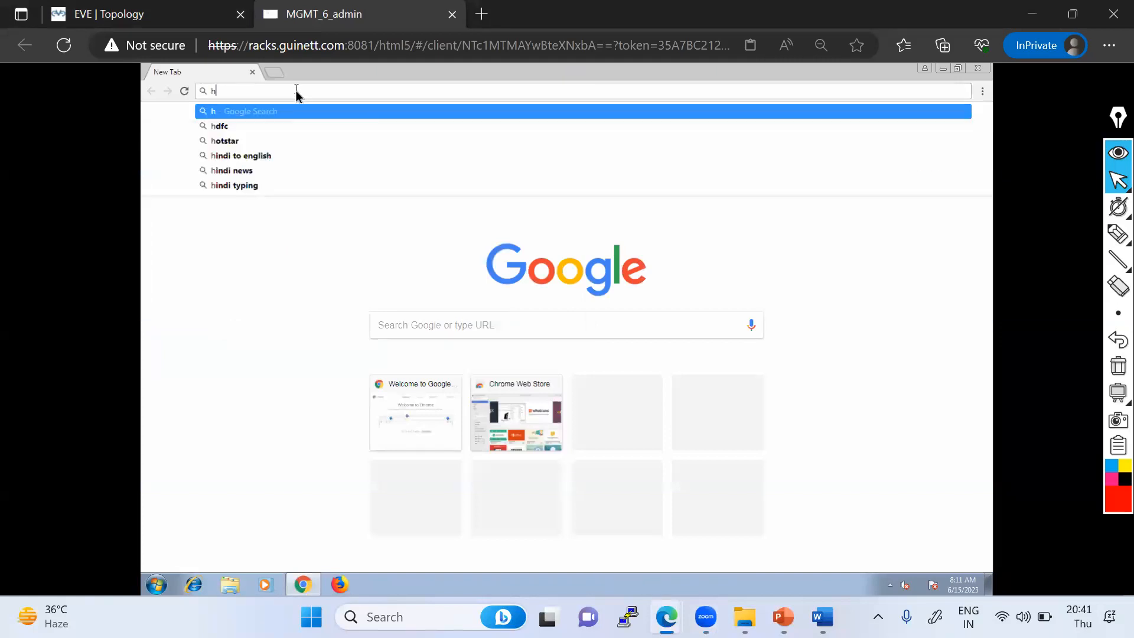
{"action": "type", "text": "ttps://1"}
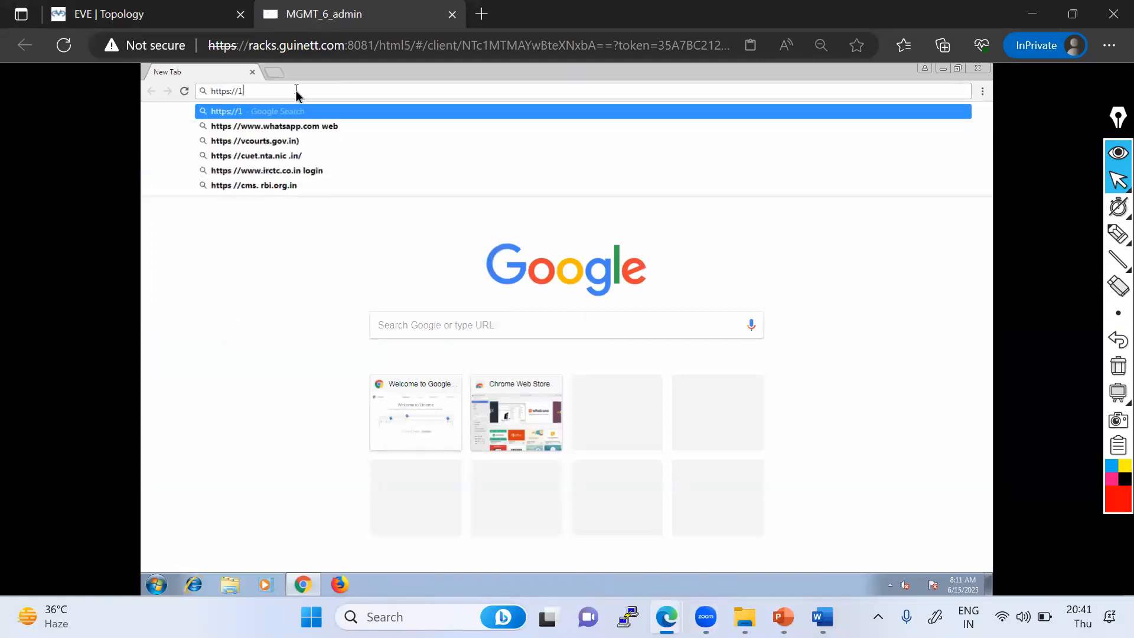
{"action": "type", "text": "92.168.1.222"}
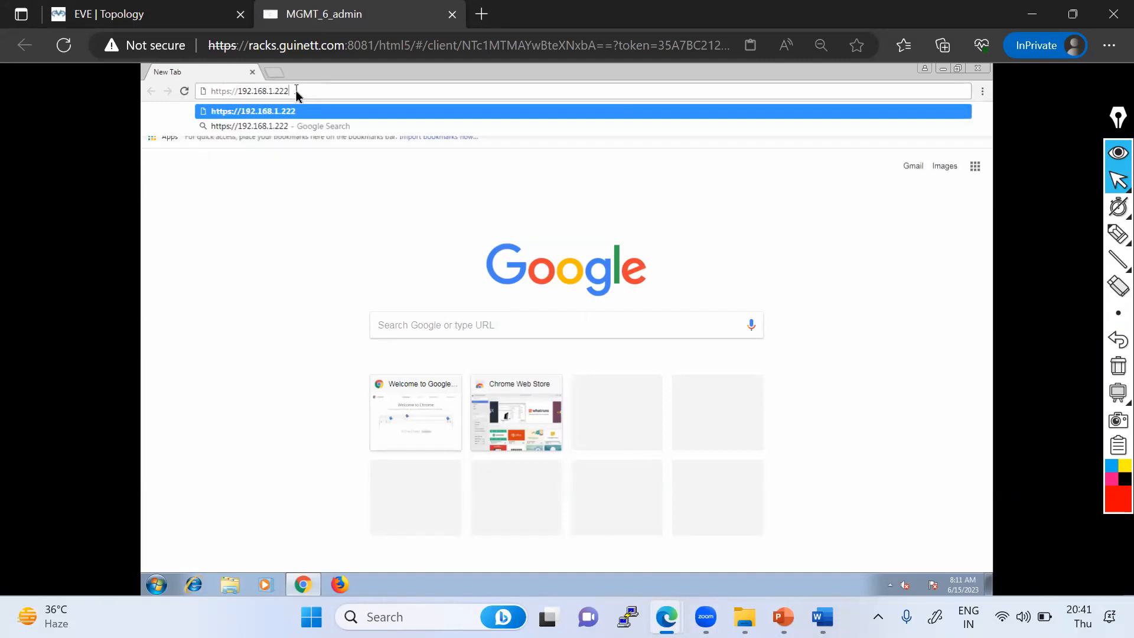
{"action": "key", "text": "Return"}
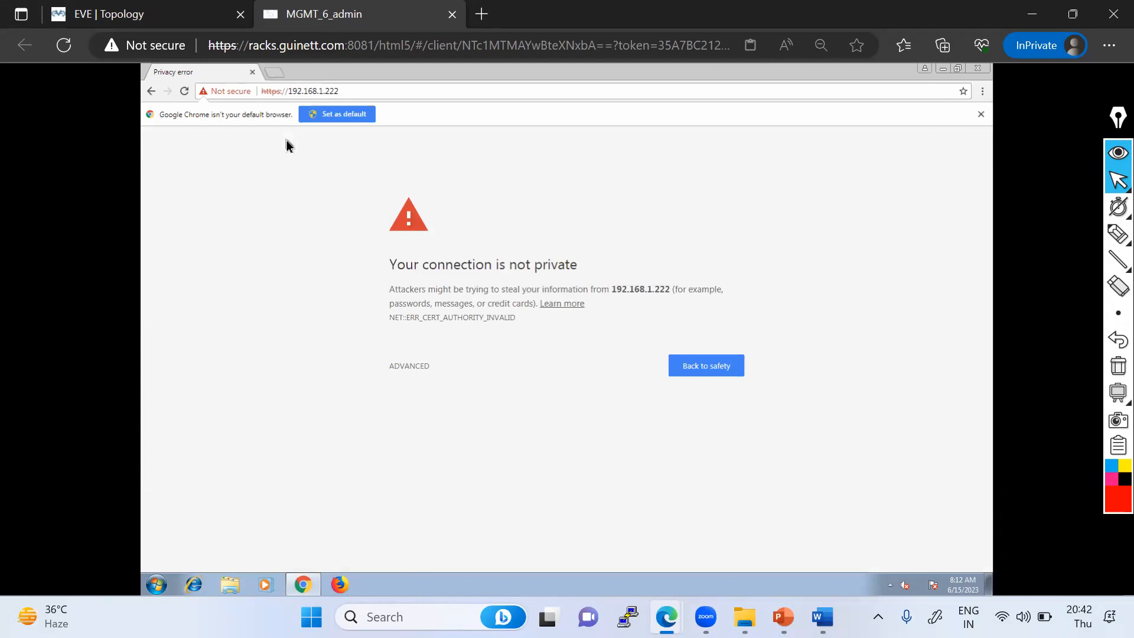
{"action": "left_click", "coordinate": [417, 368]}
{"action": "left_click", "coordinate": [473, 465]}
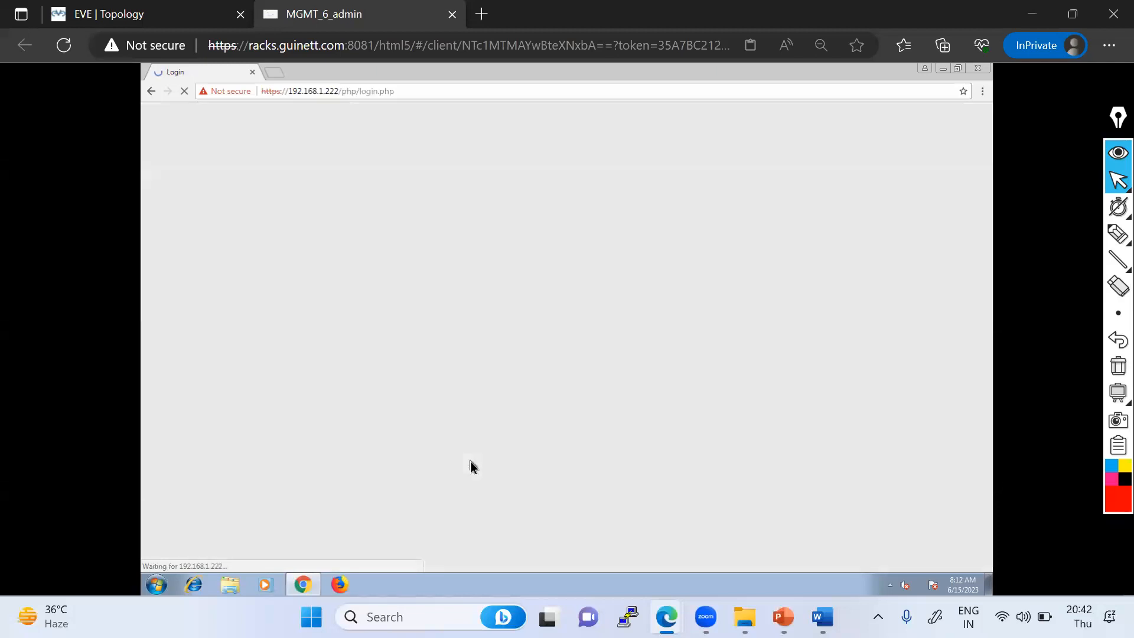
- Sign in to the firewall web interface with username admin and the account password
{"action": "left_click", "coordinate": [542, 275]}
{"action": "type", "text": "admin"}
{"action": "key", "text": "Tab"}
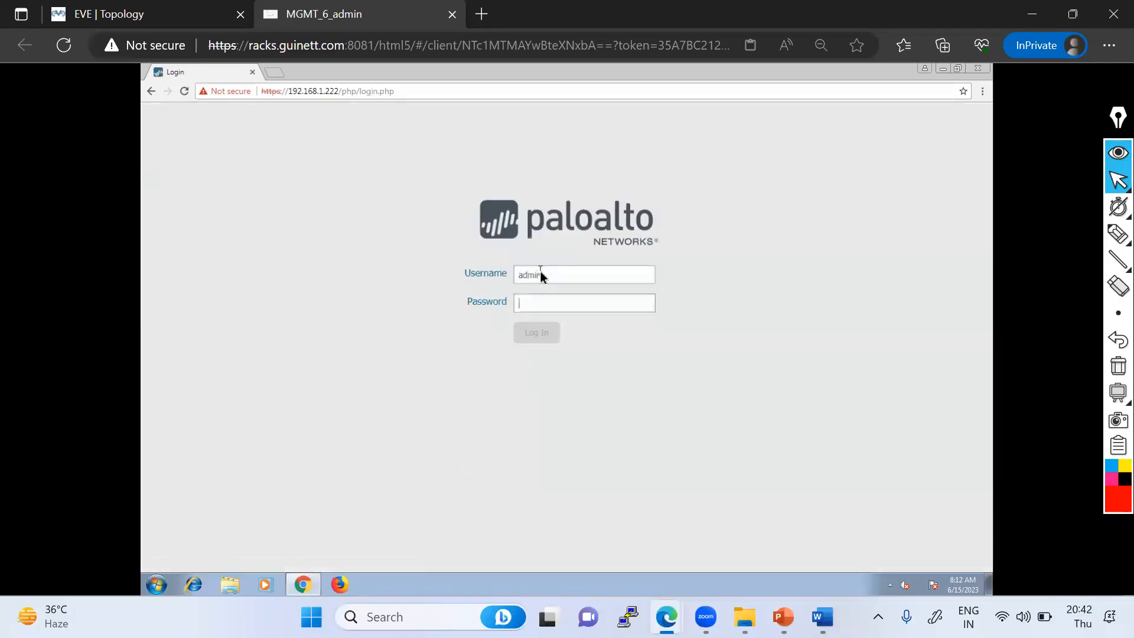
{"action": "type", "text": "Admin@123"}
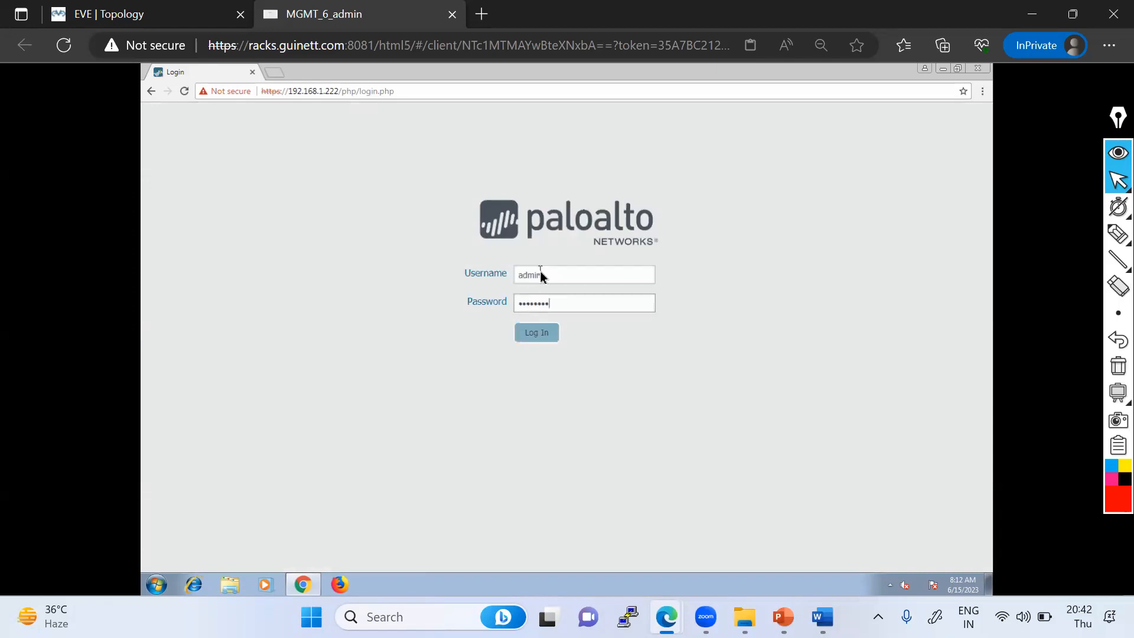
{"action": "key", "text": "BackSpace"}
{"action": "key", "text": "BackSpace"}
{"action": "key", "text": "BackSpace"}
{"action": "key", "text": "BackSpace"}
{"action": "key", "text": "BackSpace"}
{"action": "key", "text": "BackSpace"}
{"action": "key", "text": "BackSpace"}
{"action": "key", "text": "BackSpace"}
{"action": "key", "text": "BackSpace"}
{"action": "type", "text": "Admin"}
{"action": "key", "text": "Return"}
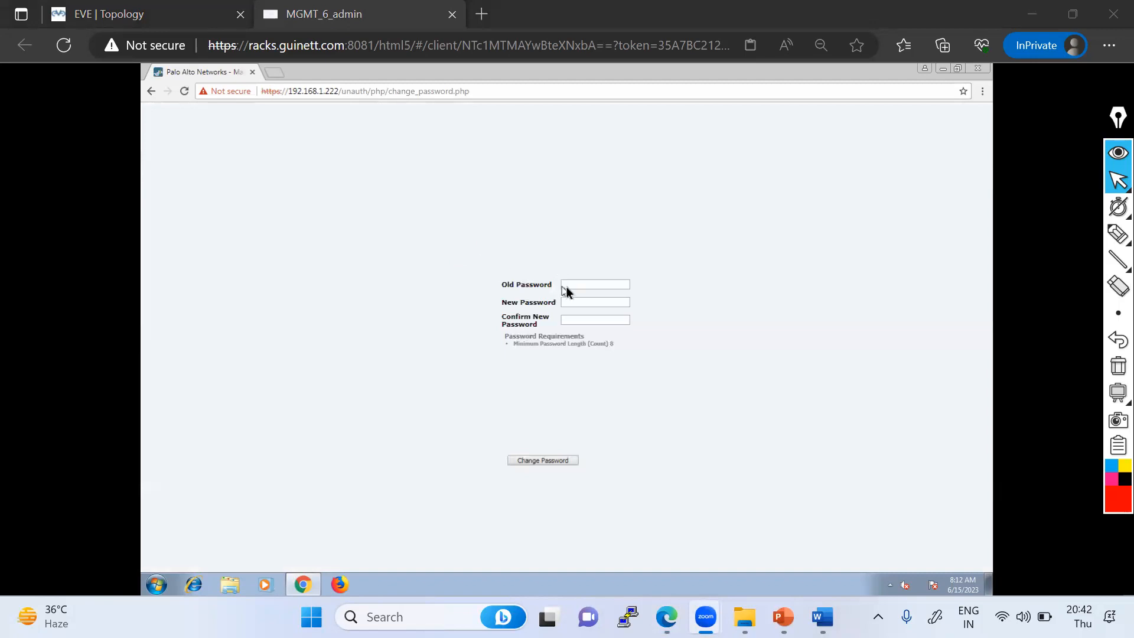
- Fill in the password fields on the forced password-change page and submit them
{"action": "left_click", "coordinate": [577, 286]}
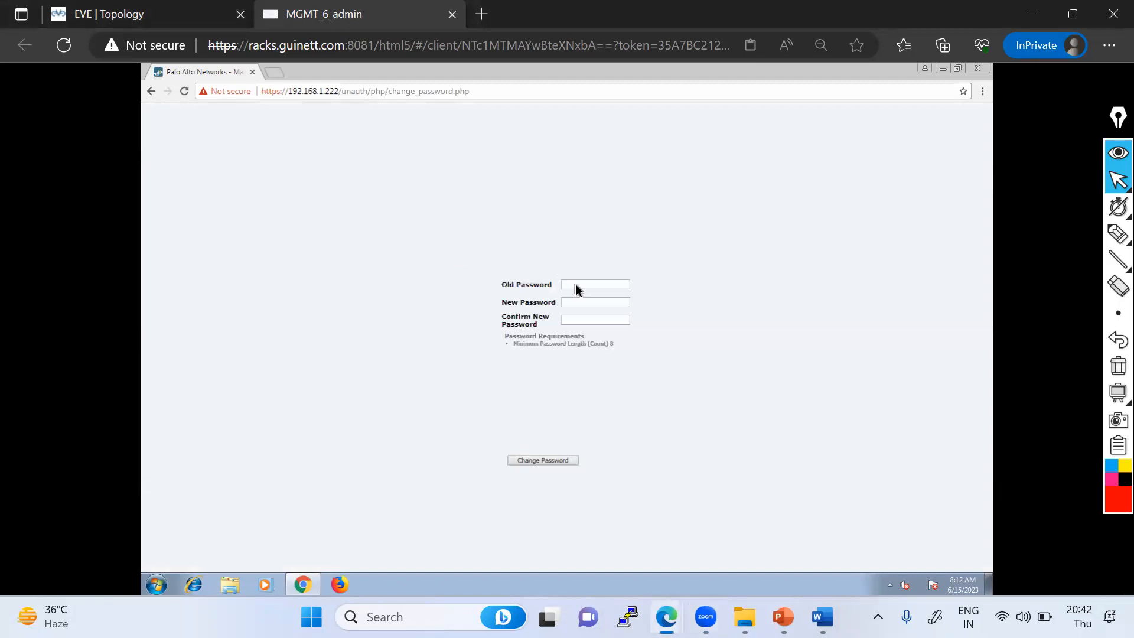
{"action": "type", "text": "aAdmin@123"}
{"action": "key", "text": "Return"}
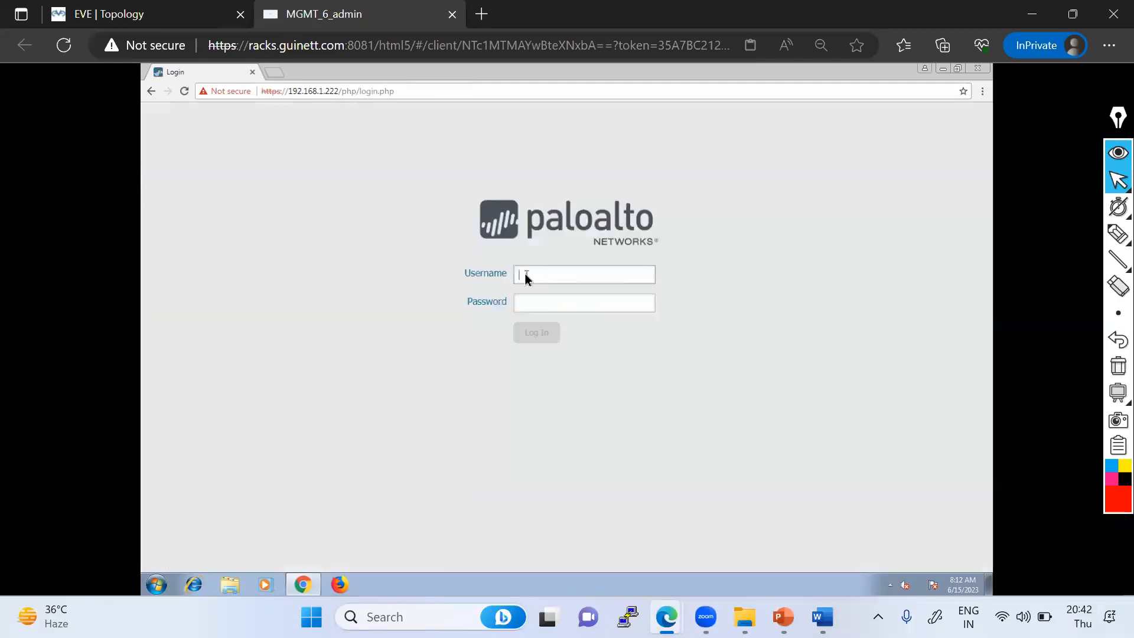
- Sign in again as admin with the new account password and dismiss the dashboard pop-up
{"action": "left_click", "coordinate": [525, 275]}
{"action": "type", "text": "admin"}
{"action": "key", "text": "Tab"}
{"action": "type", "text": "Admi"}
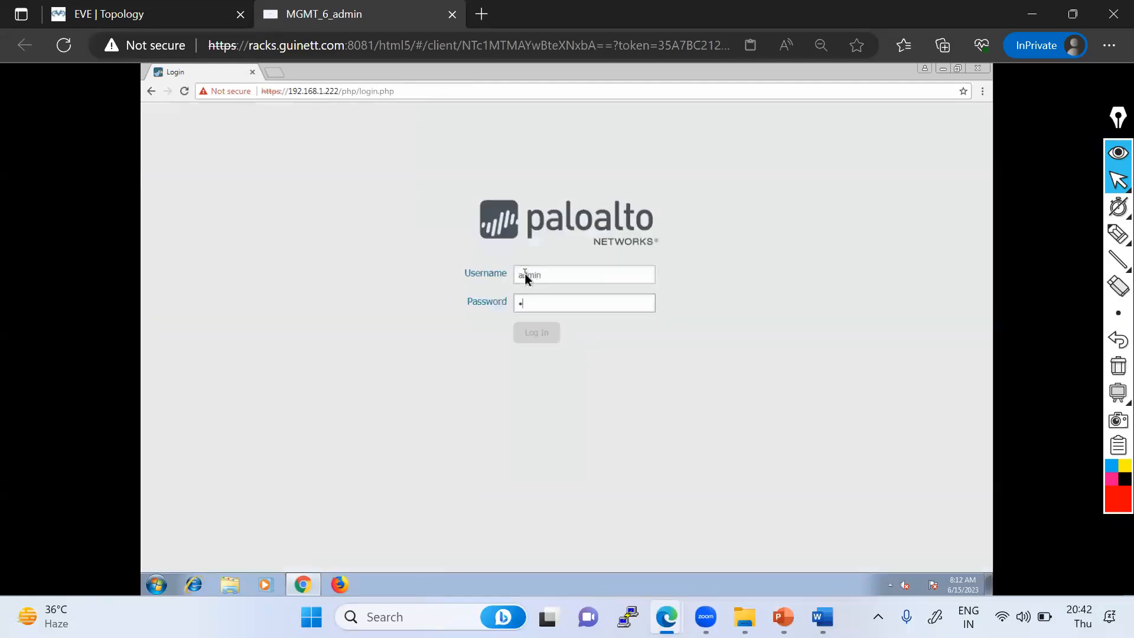
{"action": "type", "text": "n@123"}
{"action": "key", "text": "Return"}
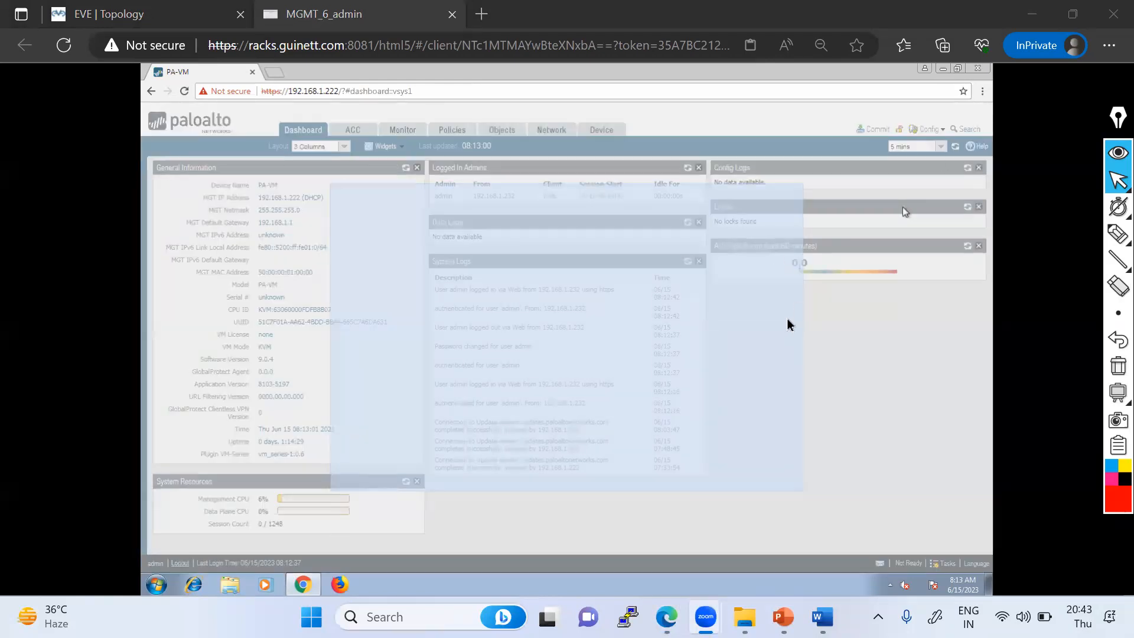
{"action": "left_click", "coordinate": [783, 477]}
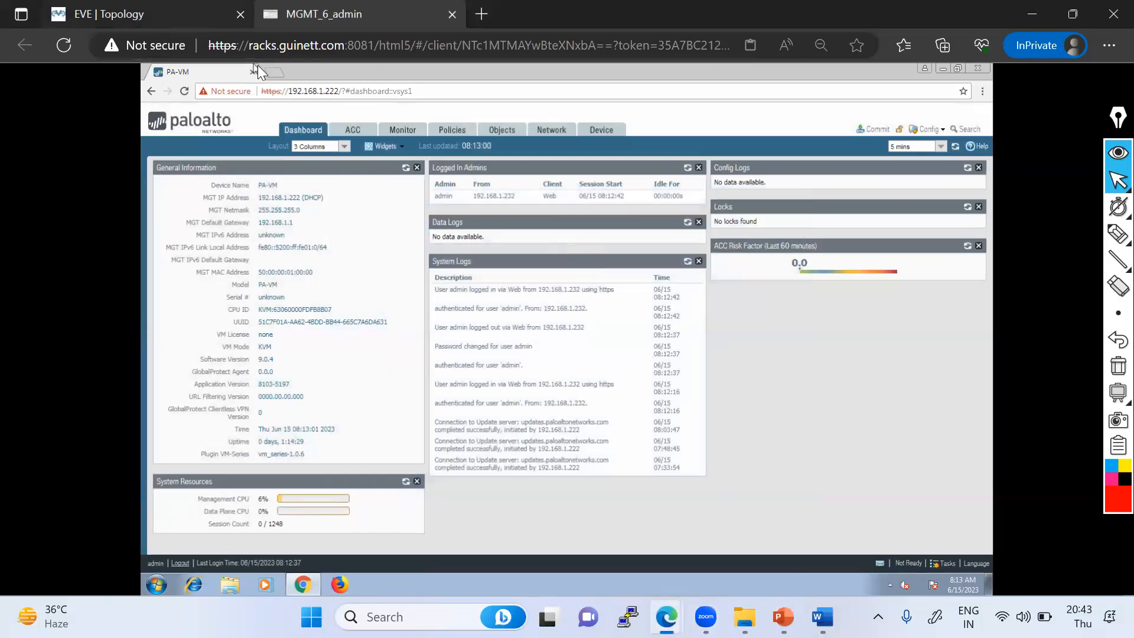
- Examine the firewall's eth1/1 IN-ZONE and eth1/2 OUT-ZONE links on the topology
{"action": "left_click", "coordinate": [176, 19]}
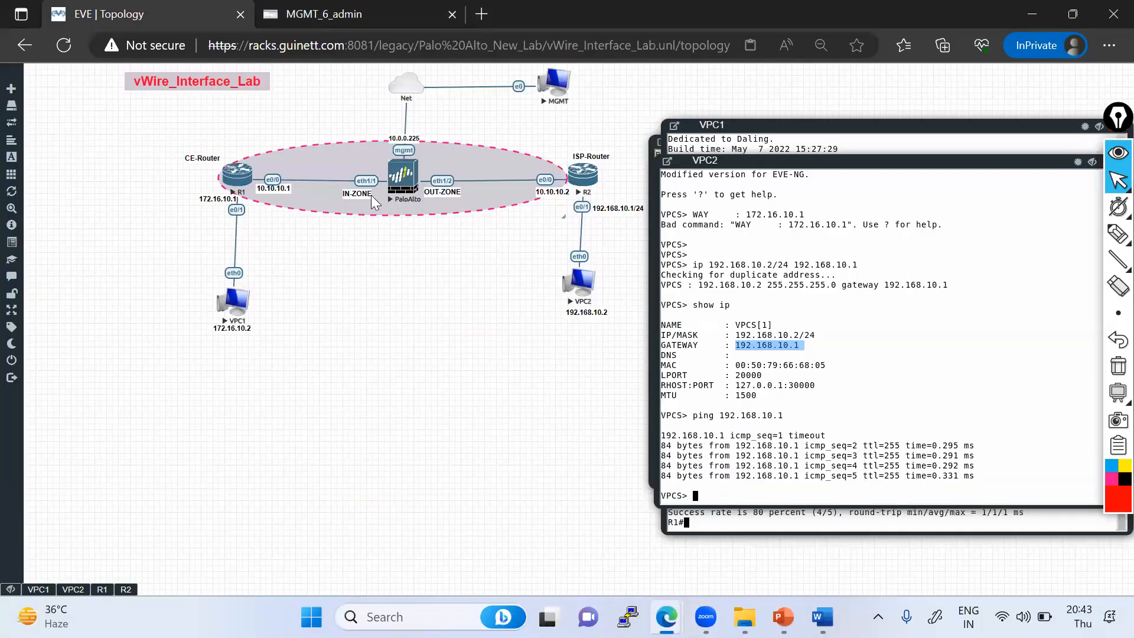
{"action": "mouse_move", "coordinate": [1115, 233]}
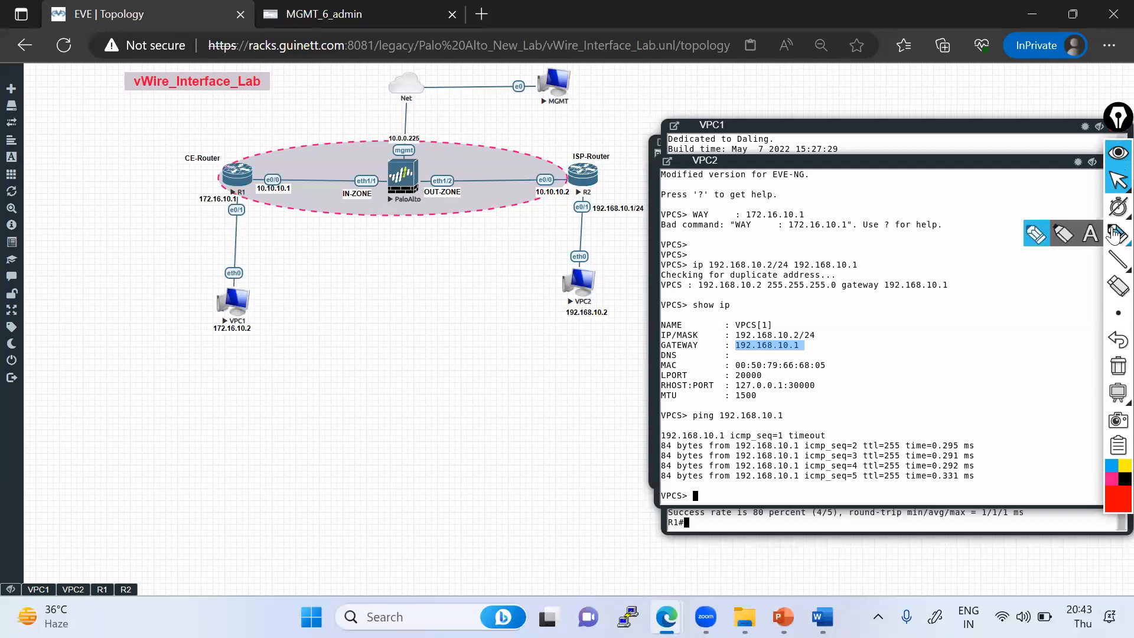
{"action": "left_click", "coordinate": [1037, 236]}
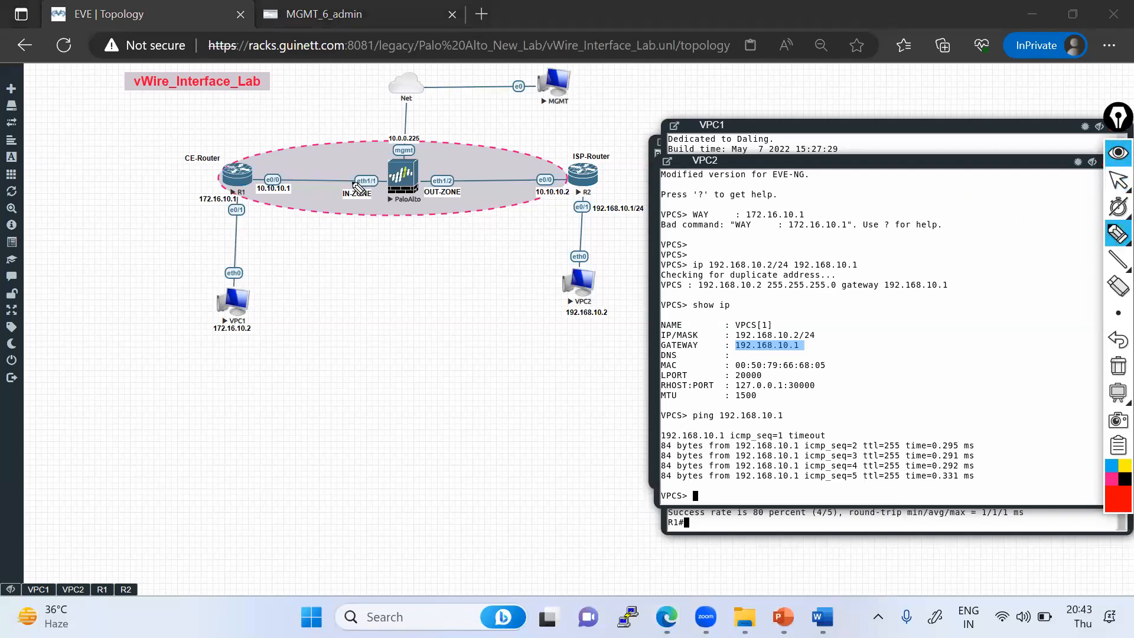
{"action": "mouse_move", "coordinate": [366, 181]}
{"action": "left_mouse_down"}
{"action": "mouse_move", "coordinate": [381, 191]}
{"action": "mouse_move", "coordinate": [367, 175]}
{"action": "left_mouse_up"}
{"action": "left_click", "coordinate": [468, 180]}
{"action": "mouse_move", "coordinate": [454, 180]}
{"action": "left_mouse_down"}
{"action": "mouse_move", "coordinate": [429, 186]}
{"action": "mouse_move", "coordinate": [465, 176]}
{"action": "mouse_move", "coordinate": [449, 173]}
{"action": "left_mouse_up"}
{"action": "left_click_drag", "start_coordinate": [317, 189], "coordinate": [482, 187]}
{"action": "mouse_move", "coordinate": [358, 178]}
{"action": "left_mouse_down"}
{"action": "mouse_move", "coordinate": [361, 164]}
{"action": "mouse_move", "coordinate": [438, 161]}
{"action": "mouse_move", "coordinate": [448, 179]}
{"action": "left_mouse_up"}
{"action": "mouse_move", "coordinate": [354, 198]}
{"action": "left_mouse_down"}
{"action": "mouse_move", "coordinate": [353, 213]}
{"action": "mouse_move", "coordinate": [384, 234]}
{"action": "mouse_move", "coordinate": [442, 199]}
{"action": "left_mouse_up"}
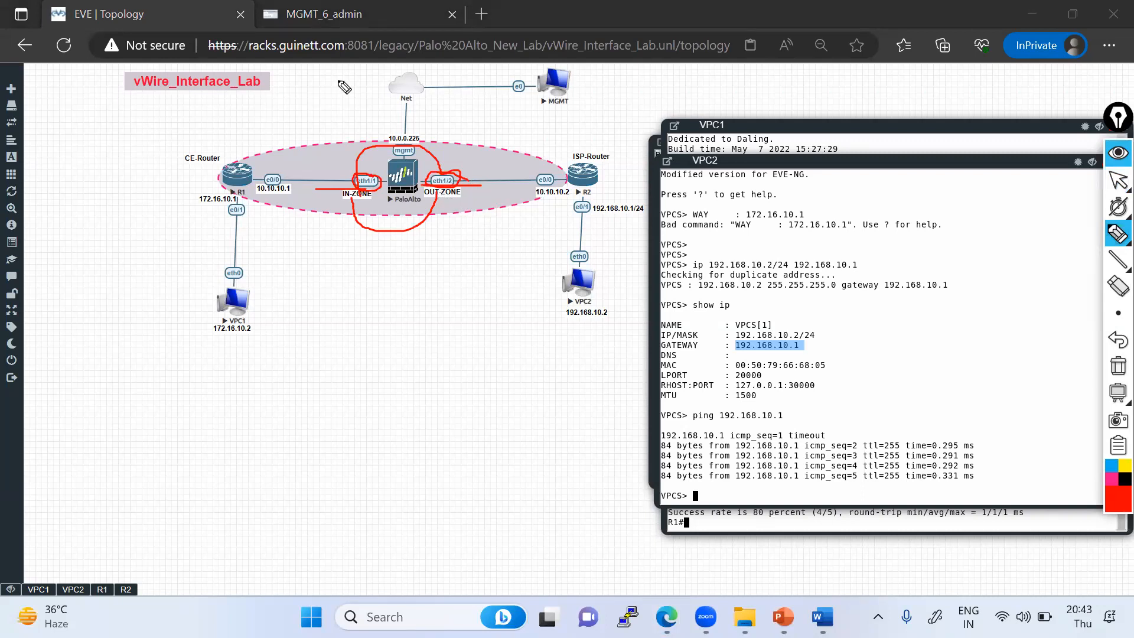
{"action": "left_click", "coordinate": [1117, 370]}
{"action": "left_click", "coordinate": [1118, 180]}
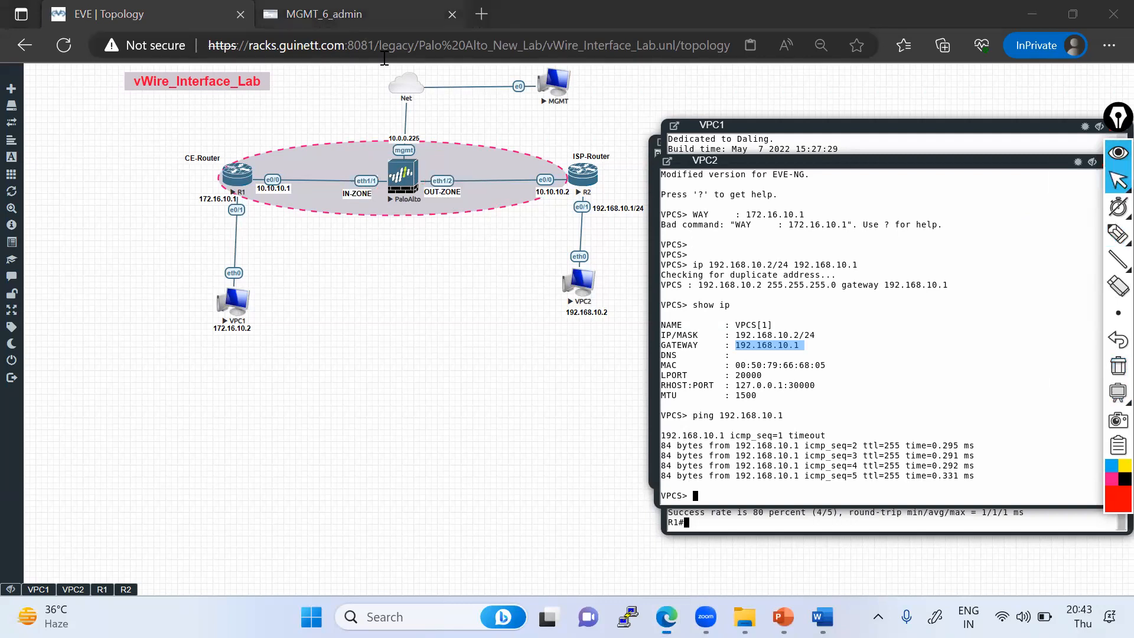
- Open the firewall's Network Interfaces list
{"action": "left_click", "coordinate": [337, 14]}
{"action": "left_click", "coordinate": [558, 130]}
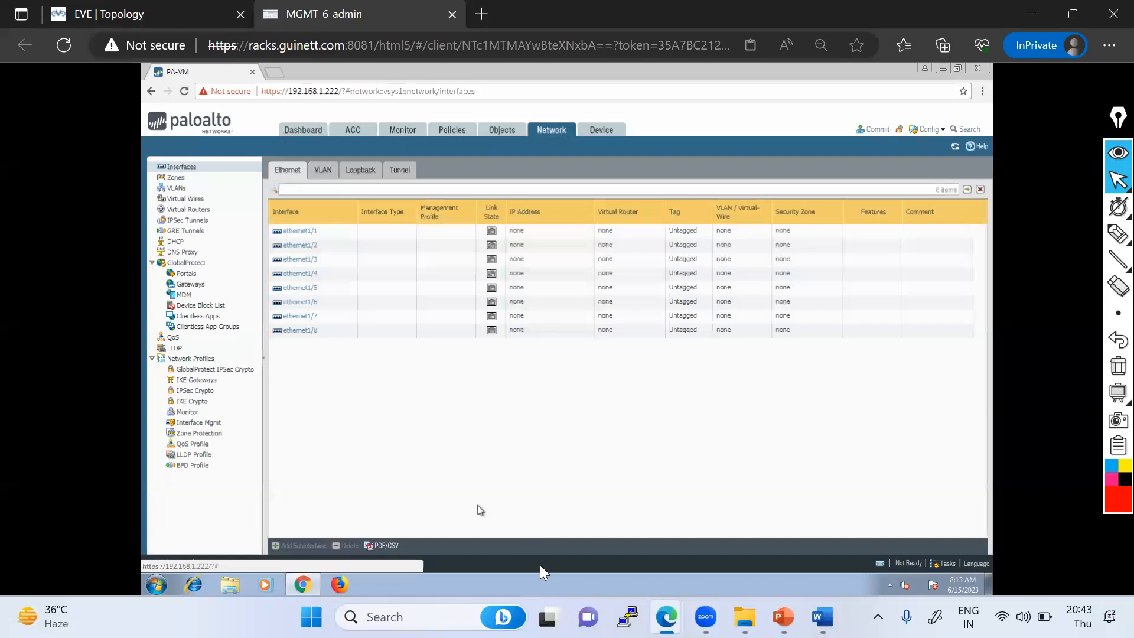
- Compare the IN-ZONE and OUT-ZONE links on the topology with the firewall's interface list
{"action": "left_click", "coordinate": [163, 16]}
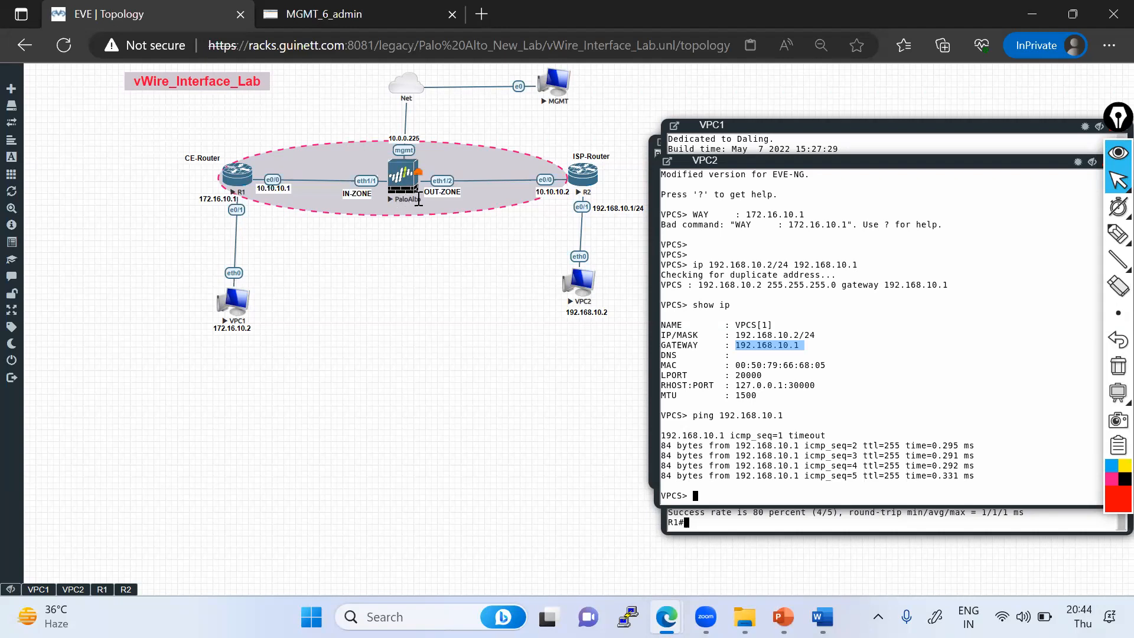
{"action": "mouse_move", "coordinate": [1116, 236]}
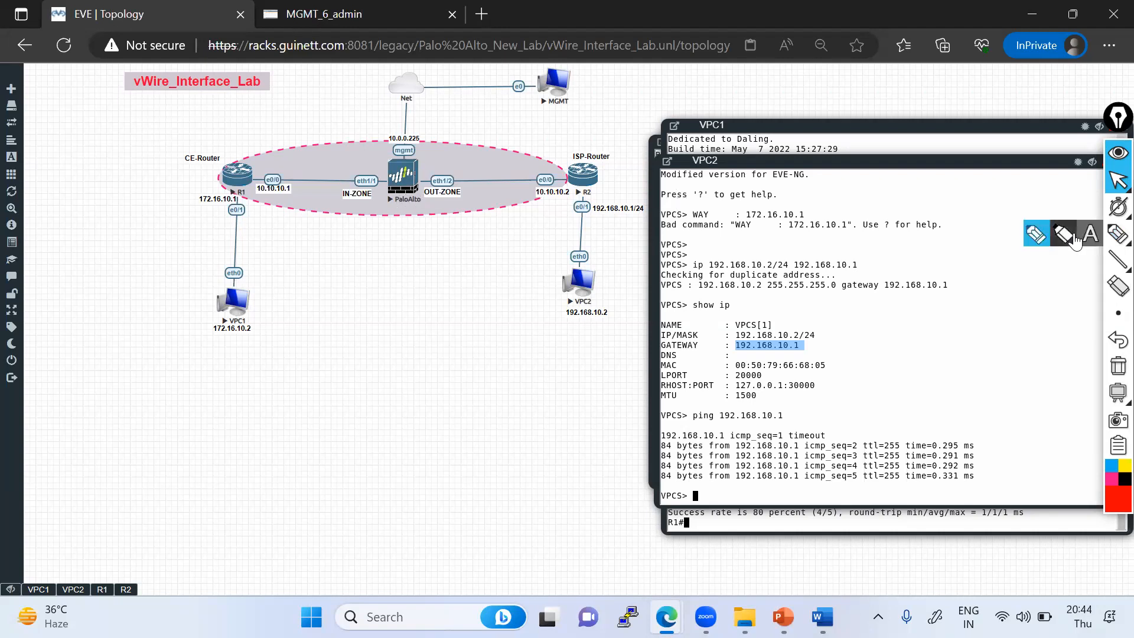
{"action": "left_click", "coordinate": [1116, 236]}
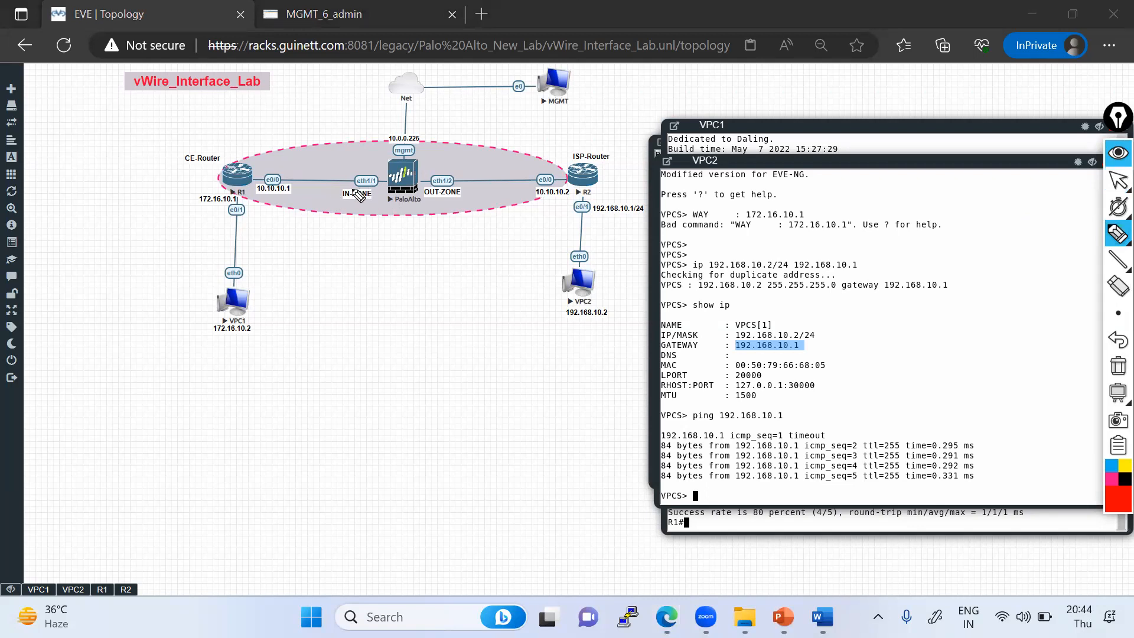
{"action": "mouse_move", "coordinate": [380, 201]}
{"action": "left_mouse_down"}
{"action": "mouse_move", "coordinate": [380, 191]}
{"action": "mouse_move", "coordinate": [432, 189]}
{"action": "mouse_move", "coordinate": [459, 203]}
{"action": "left_mouse_up"}
{"action": "left_click", "coordinate": [1113, 244]}
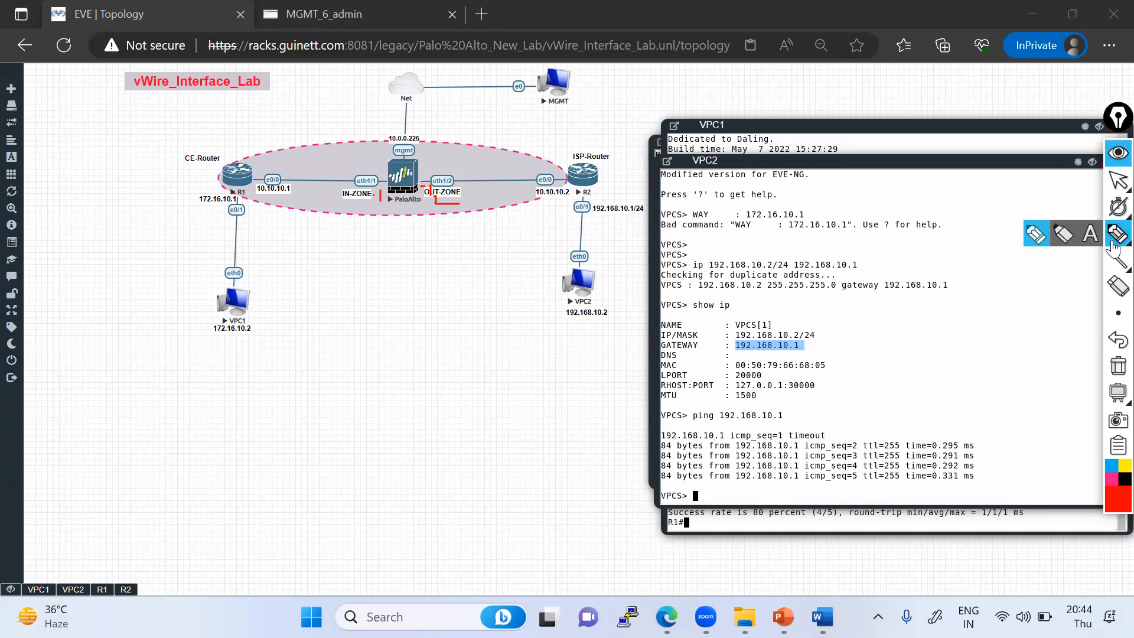
{"action": "left_click", "coordinate": [1119, 180]}
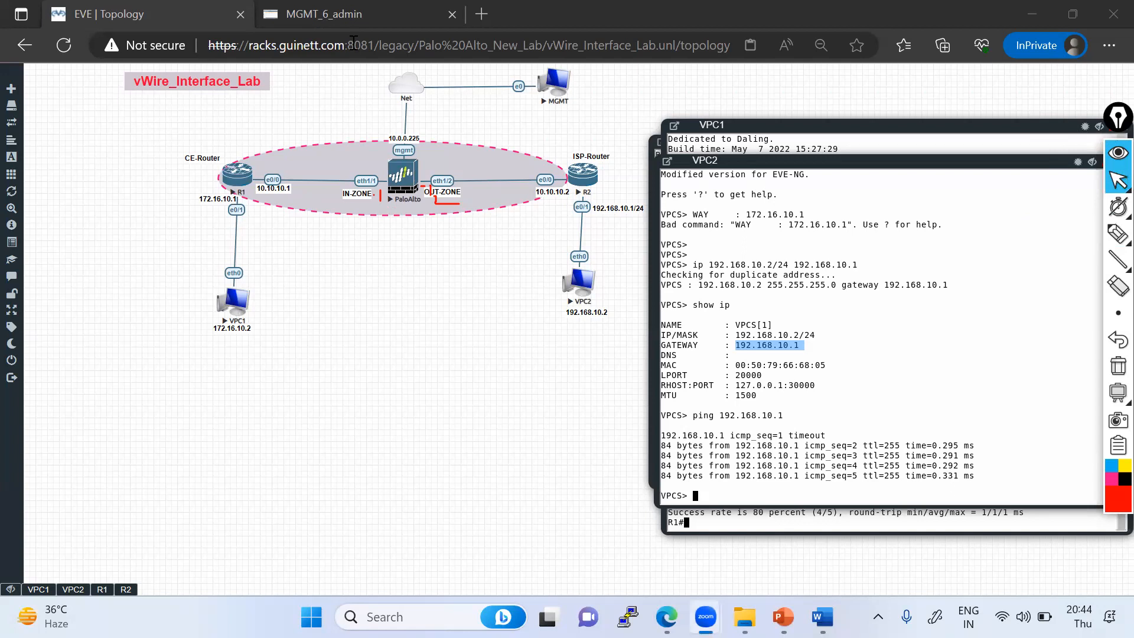
{"action": "left_click", "coordinate": [347, 18]}
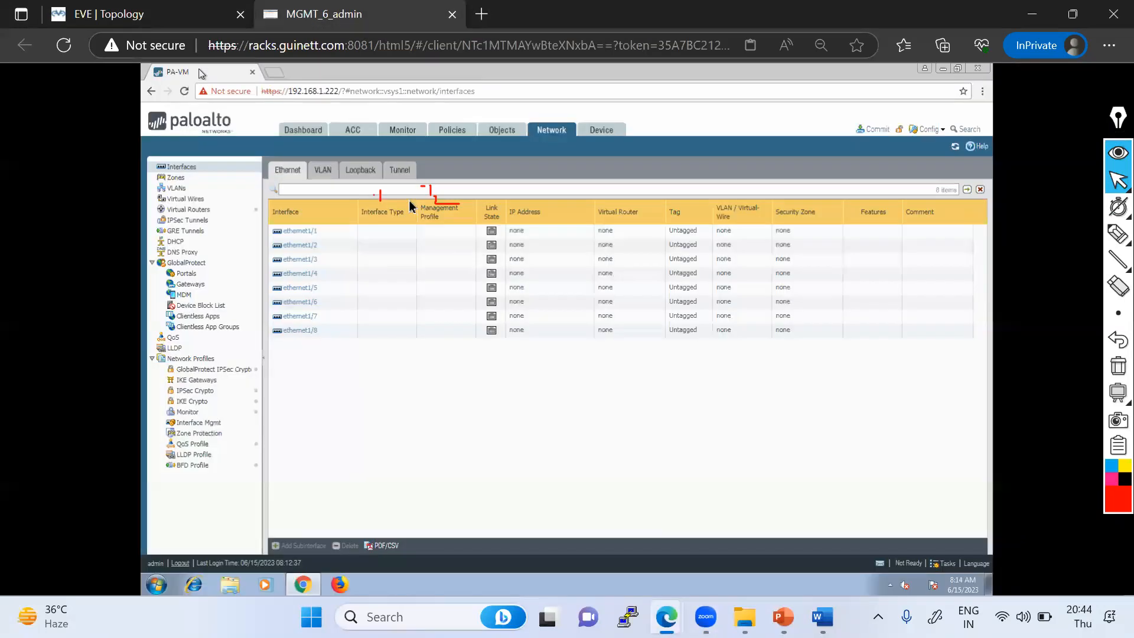
- Open ethernet1/1 and set its interface type to Virtual Wire
{"action": "left_click", "coordinate": [301, 236]}
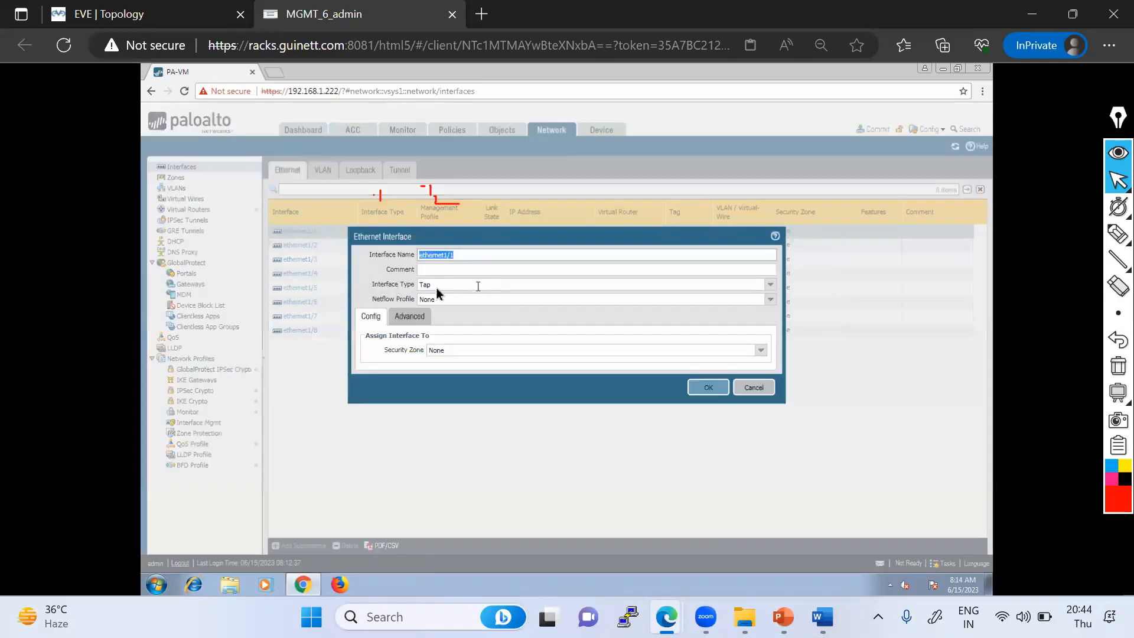
{"action": "left_click", "coordinate": [771, 284]}
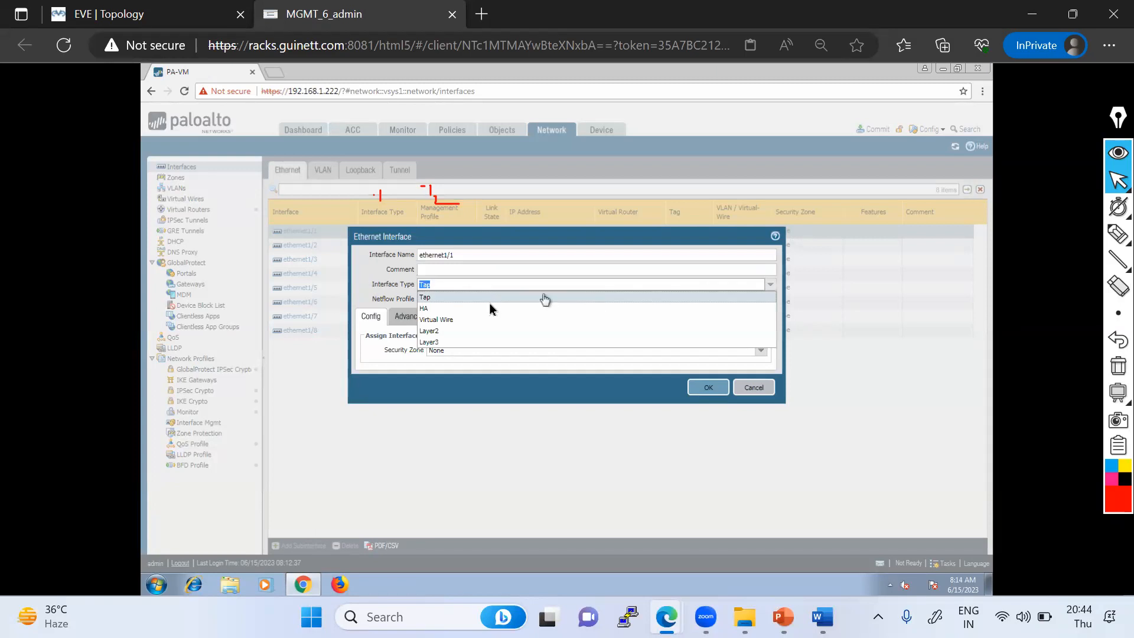
{"action": "left_click", "coordinate": [437, 320]}
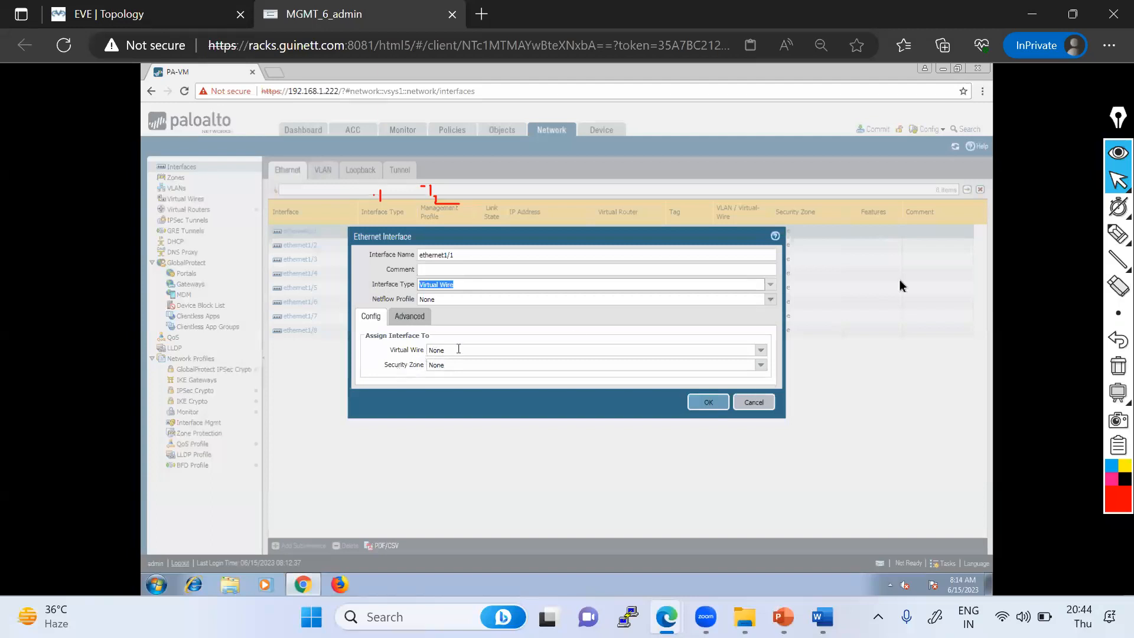
{"action": "mouse_move", "coordinate": [1116, 235]}
{"action": "left_click", "coordinate": [1030, 238]}
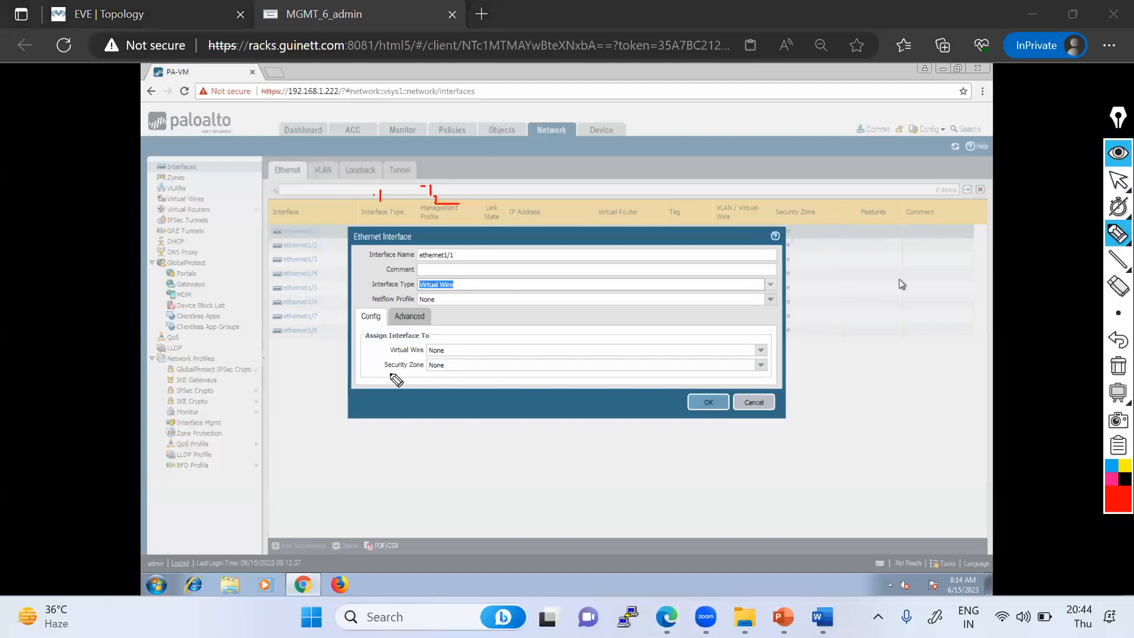
{"action": "mouse_move", "coordinate": [417, 369]}
{"action": "left_mouse_down"}
{"action": "mouse_move", "coordinate": [390, 374]}
{"action": "mouse_move", "coordinate": [376, 361]}
{"action": "left_mouse_up"}
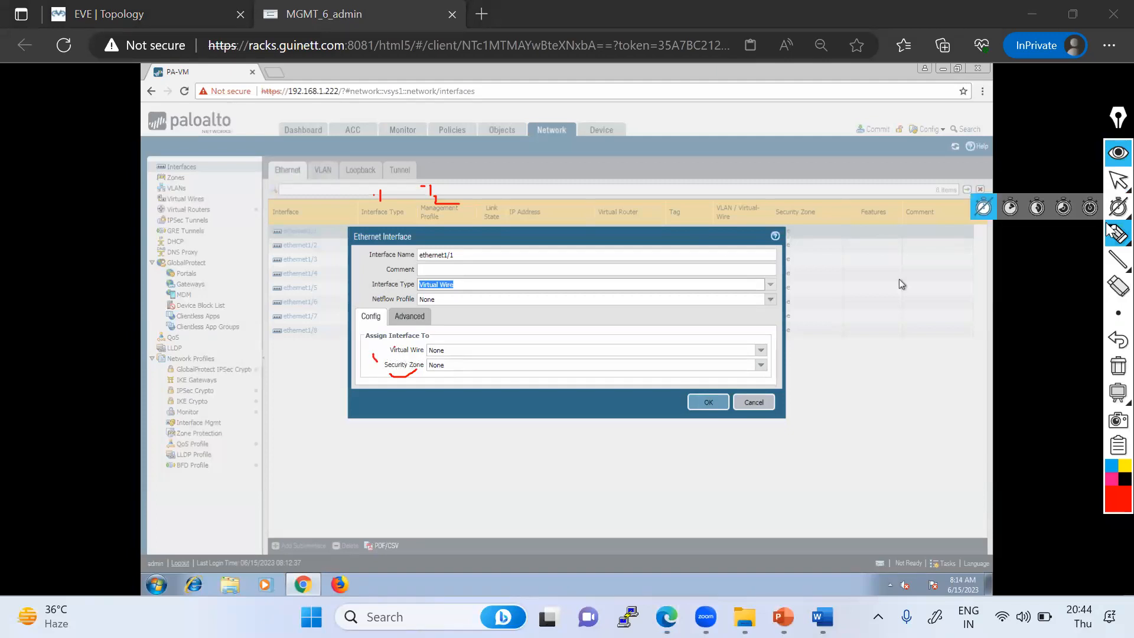
{"action": "left_click", "coordinate": [1090, 236]}
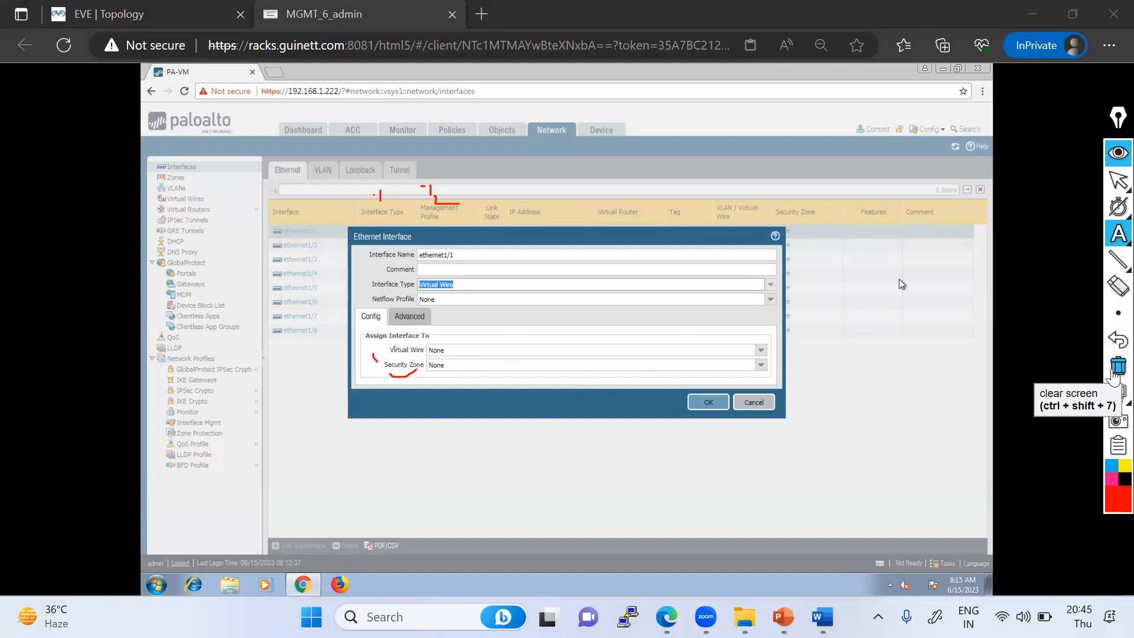
{"action": "left_click", "coordinate": [1113, 378]}
{"action": "mouse_move", "coordinate": [1117, 234]}
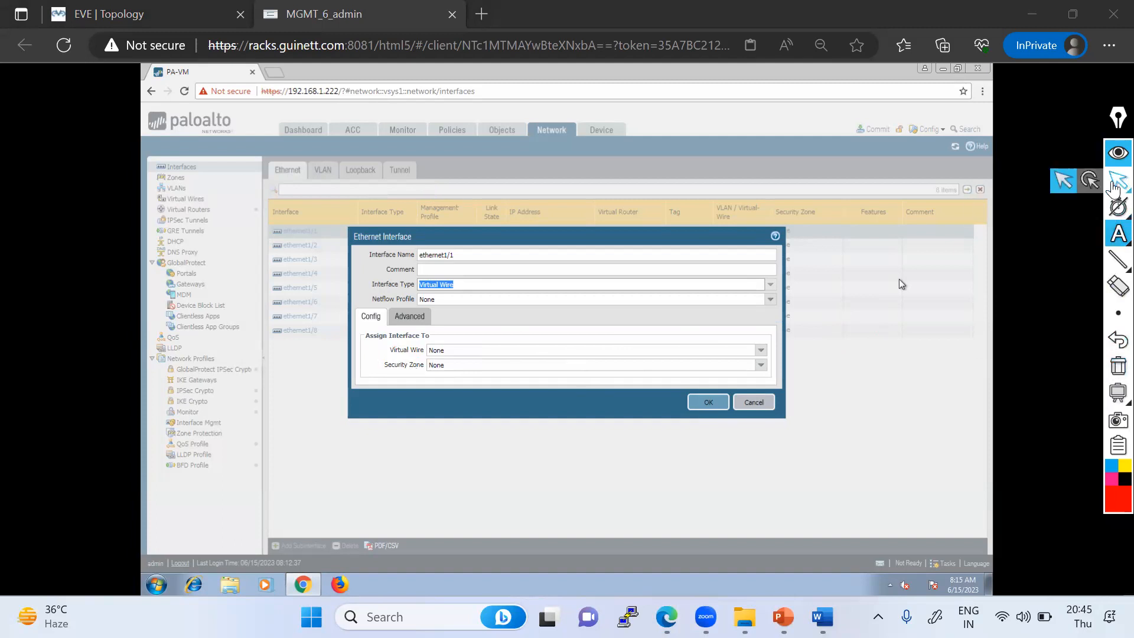
{"action": "left_click", "coordinate": [1118, 182]}
{"action": "left_click", "coordinate": [179, 15]}
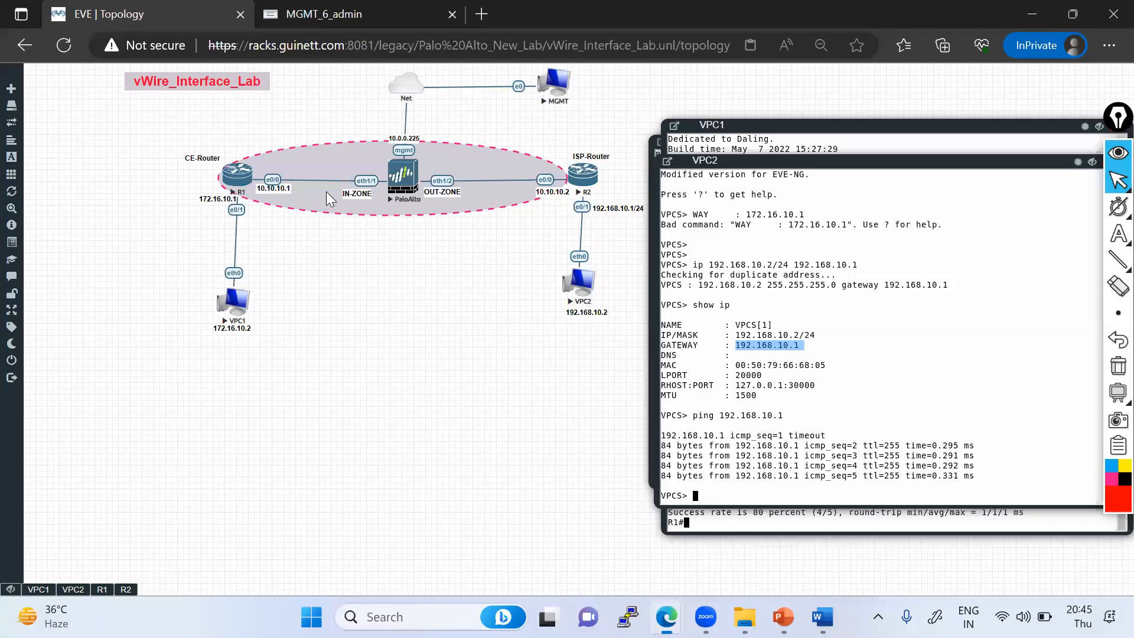
{"action": "left_click", "coordinate": [341, 15]}
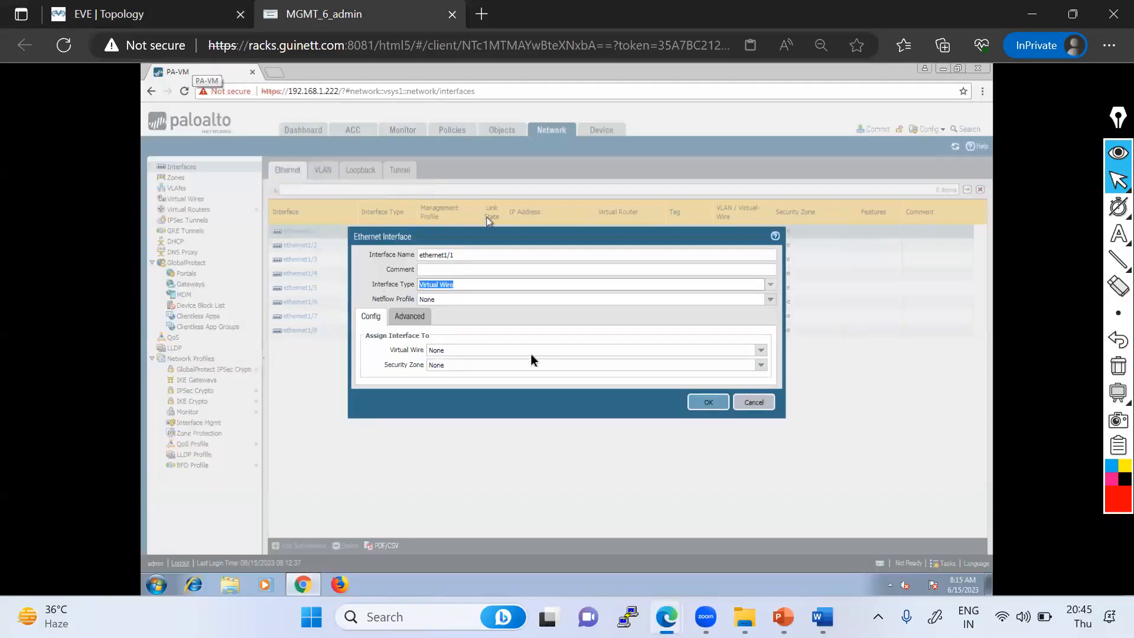
- Create a new security zone named IN-ZONE and assign it to ethernet1/1
{"action": "left_click", "coordinate": [761, 365]}
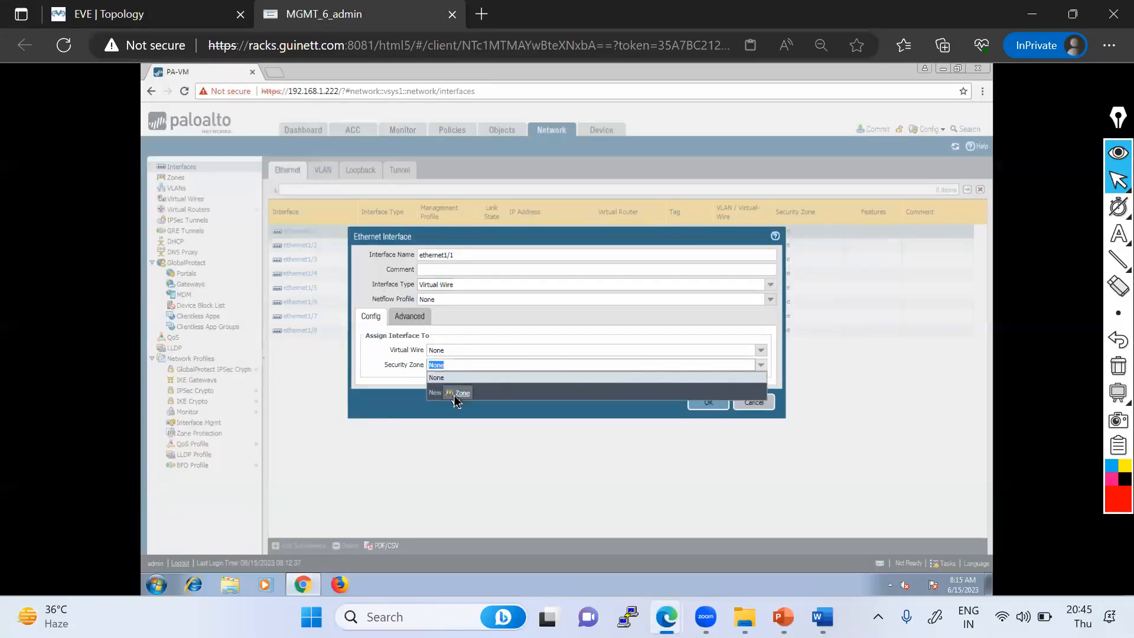
{"action": "left_click", "coordinate": [455, 395]}
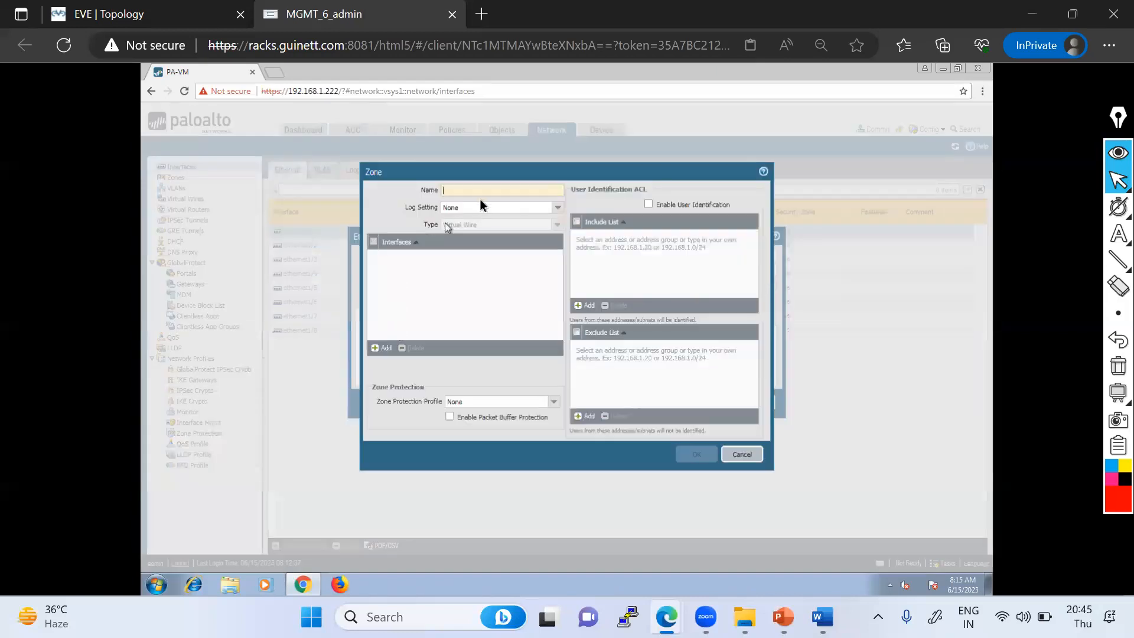
{"action": "type", "text": "IN-ZONE"}
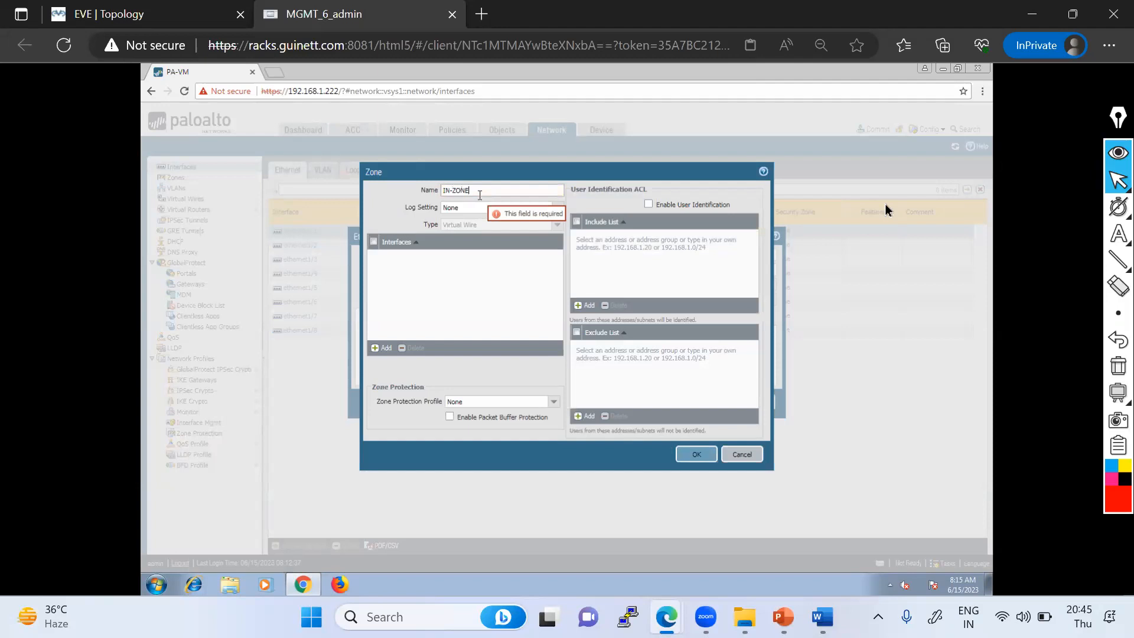
{"action": "mouse_move", "coordinate": [1115, 232]}
{"action": "left_click", "coordinate": [1051, 237]}
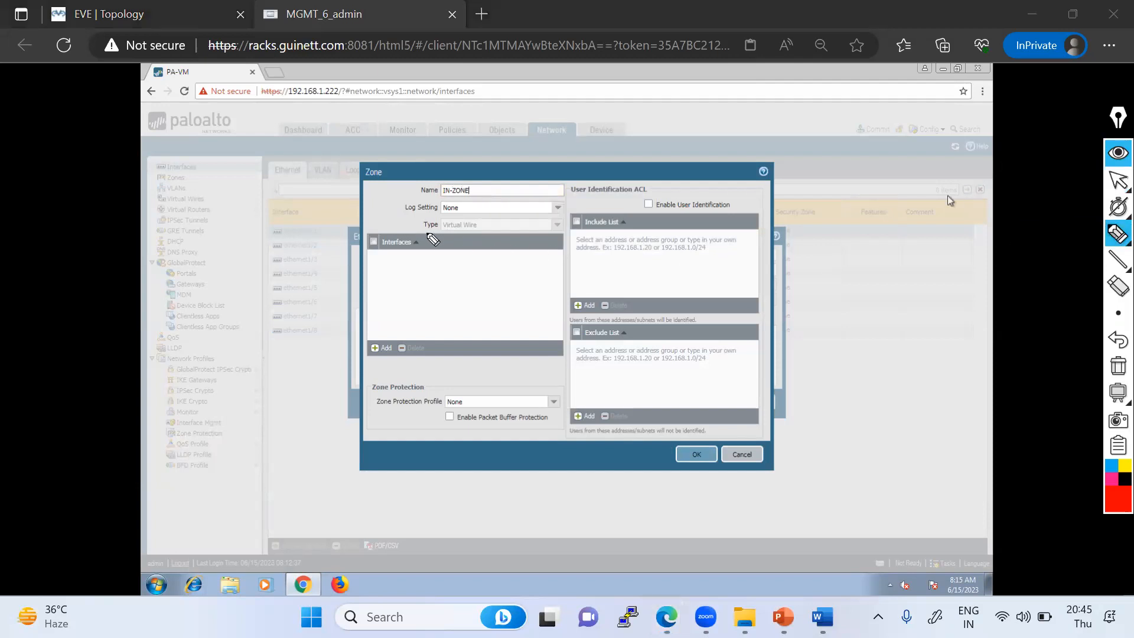
{"action": "mouse_move", "coordinate": [432, 238]}
{"action": "left_mouse_down"}
{"action": "mouse_move", "coordinate": [552, 236]}
{"action": "mouse_move", "coordinate": [427, 219]}
{"action": "mouse_move", "coordinate": [423, 232]}
{"action": "mouse_move", "coordinate": [494, 219]}
{"action": "left_mouse_up"}
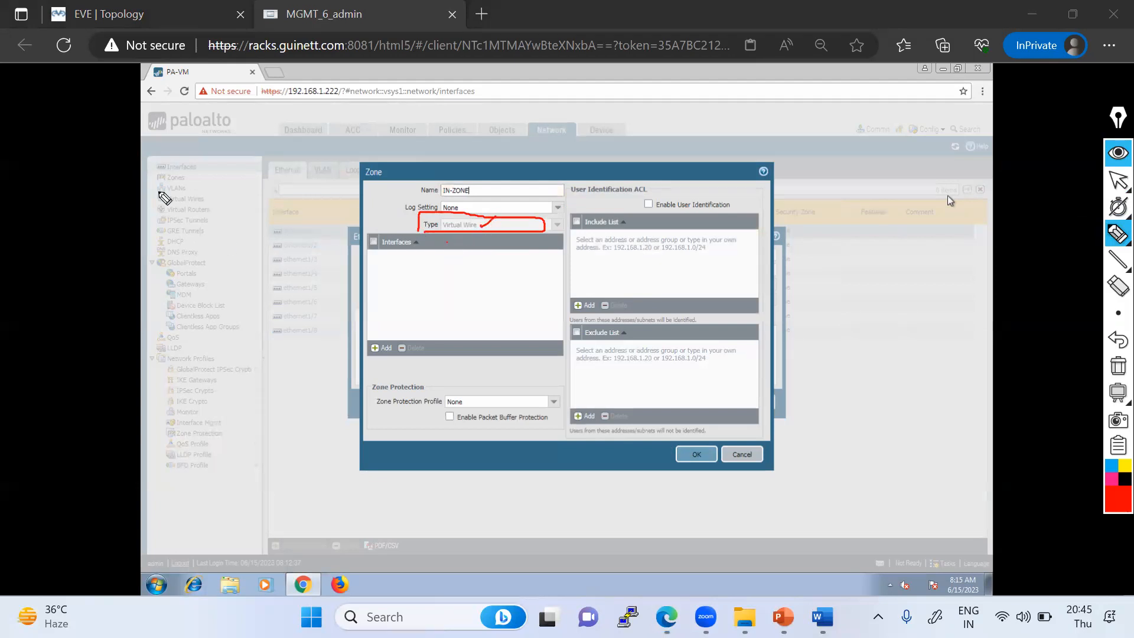
{"action": "left_click_drag", "start_coordinate": [158, 183], "coordinate": [192, 181]}
{"action": "left_click", "coordinate": [1116, 366]}
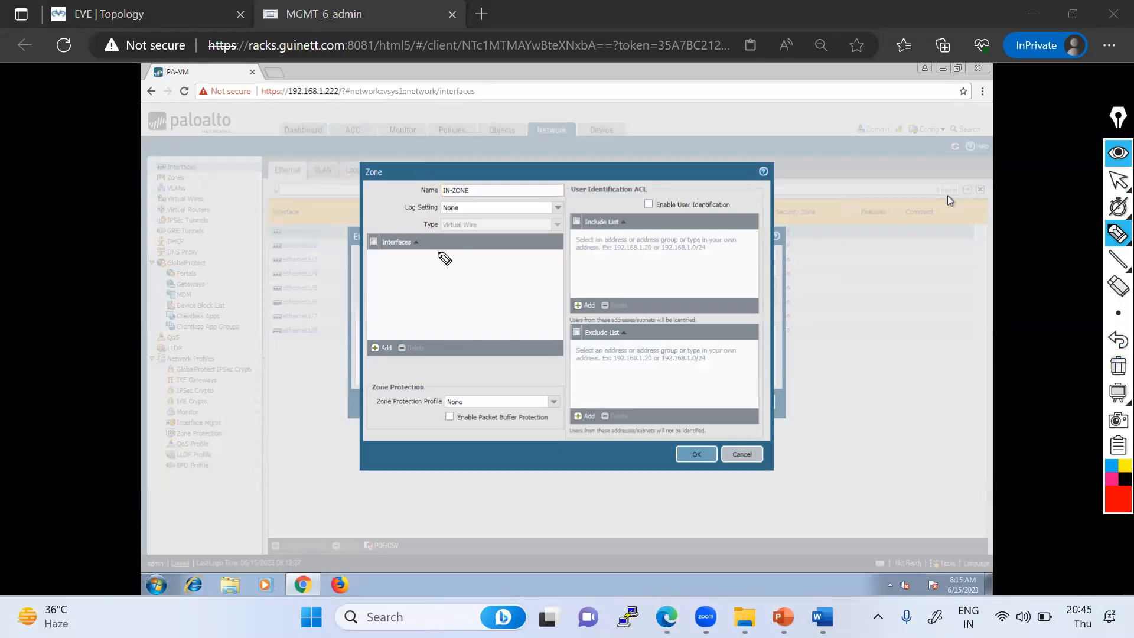
{"action": "left_click", "coordinate": [1119, 180]}
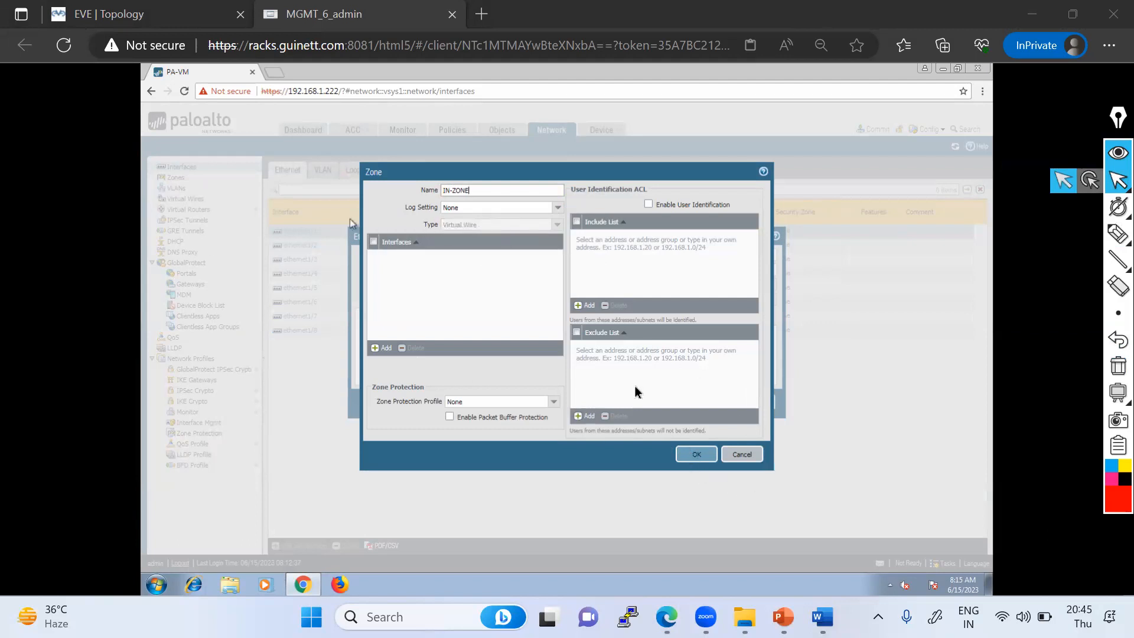
{"action": "left_click", "coordinate": [695, 456]}
{"action": "left_click", "coordinate": [695, 455]}
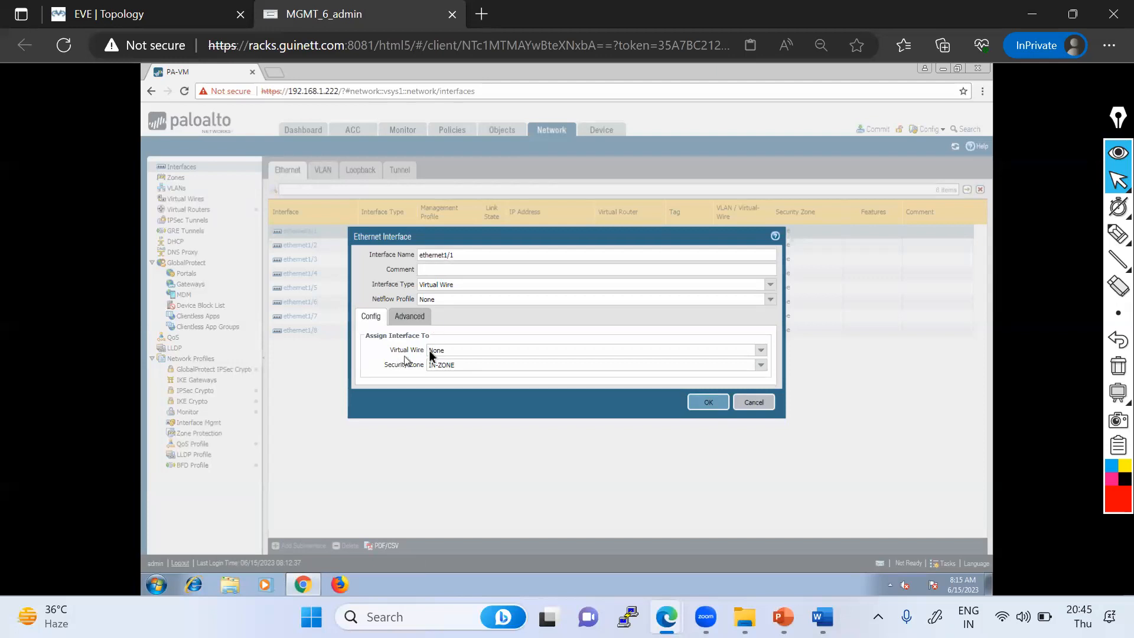
- Create a new virtual wire named vWire and assign it to ethernet1/1
{"action": "left_click", "coordinate": [141, 15]}
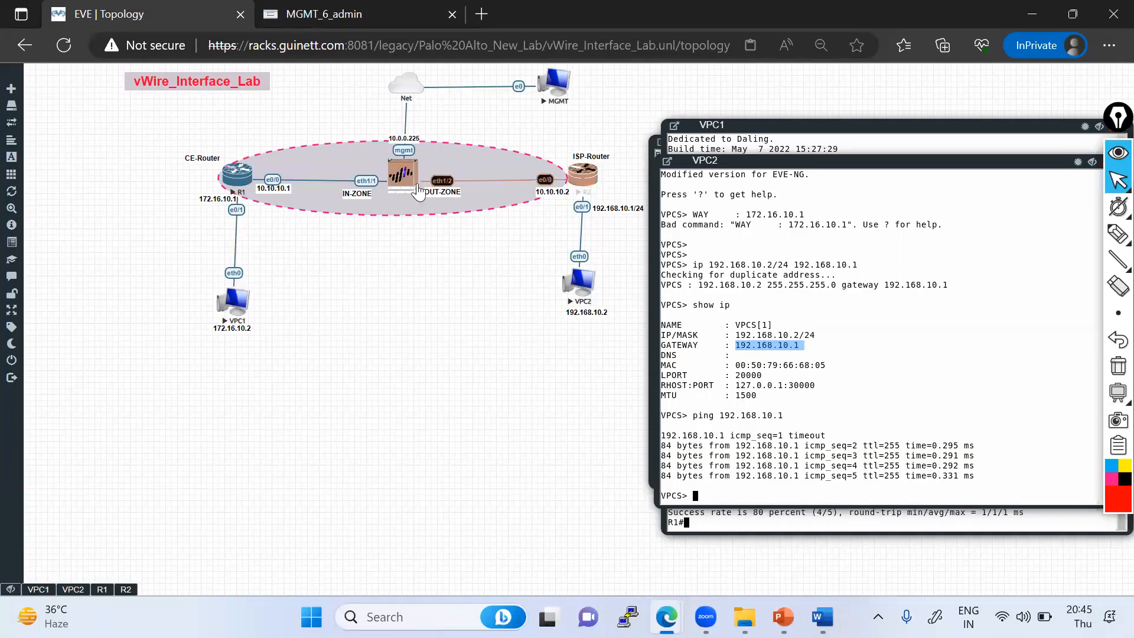
{"action": "left_click", "coordinate": [376, 24]}
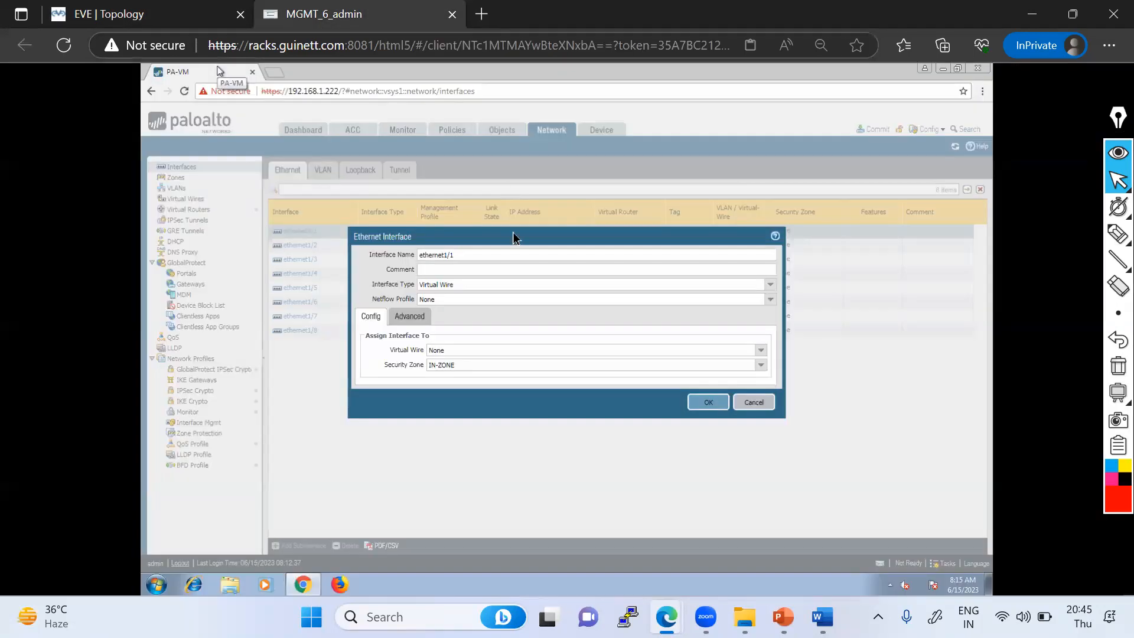
{"action": "left_click", "coordinate": [762, 351]}
{"action": "left_click", "coordinate": [468, 377]}
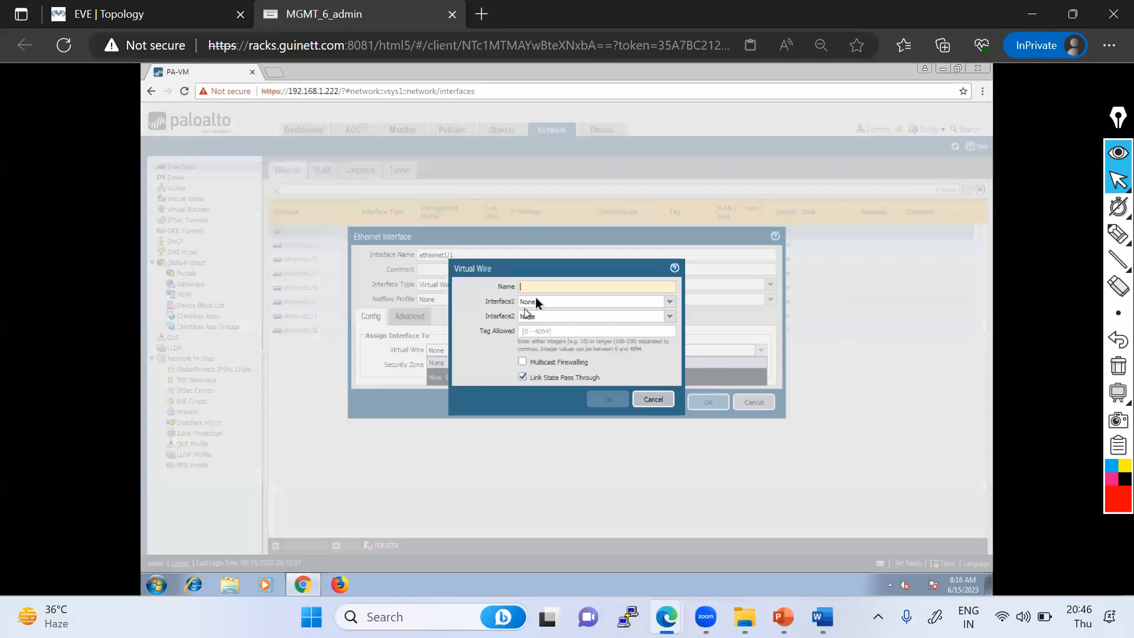
{"action": "type", "text": "vWire"}
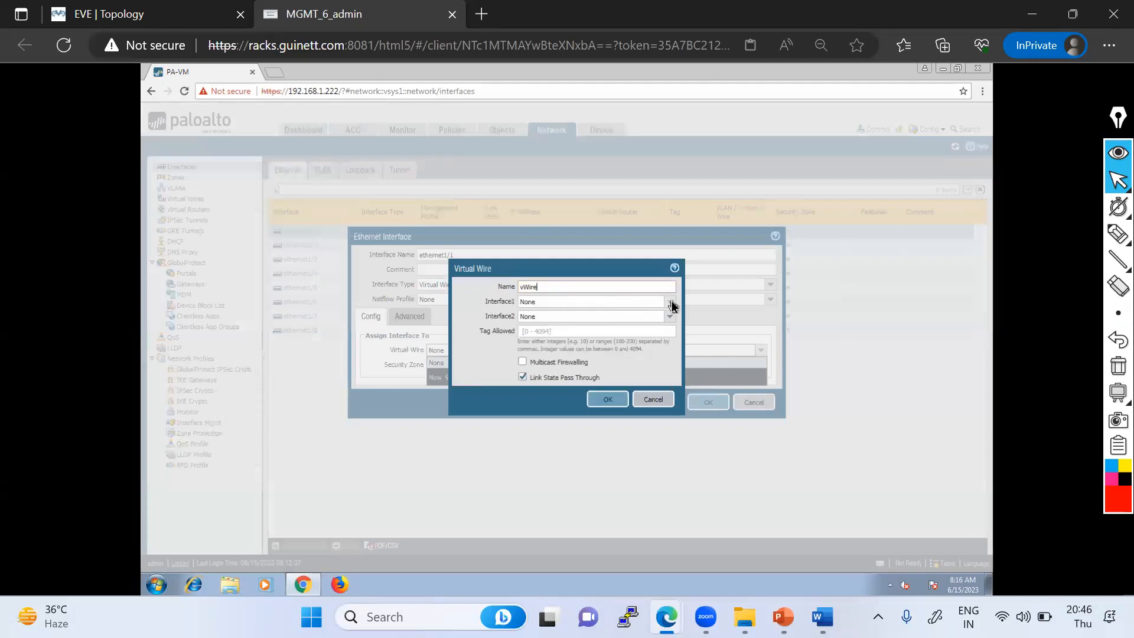
{"action": "left_click", "coordinate": [672, 304]}
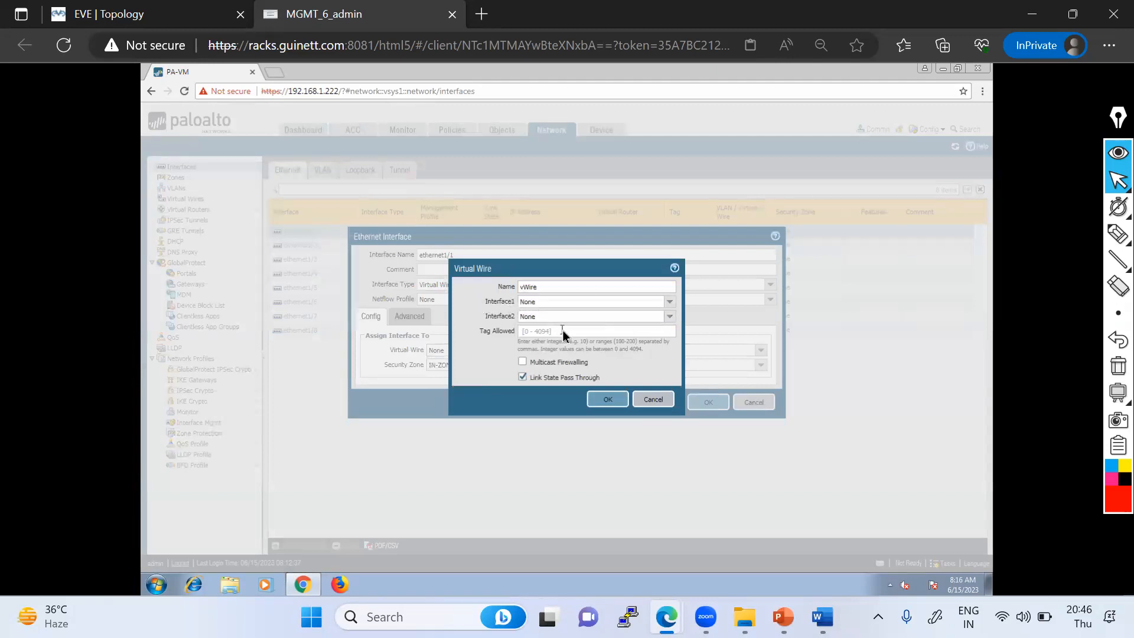
{"action": "left_click", "coordinate": [612, 405]}
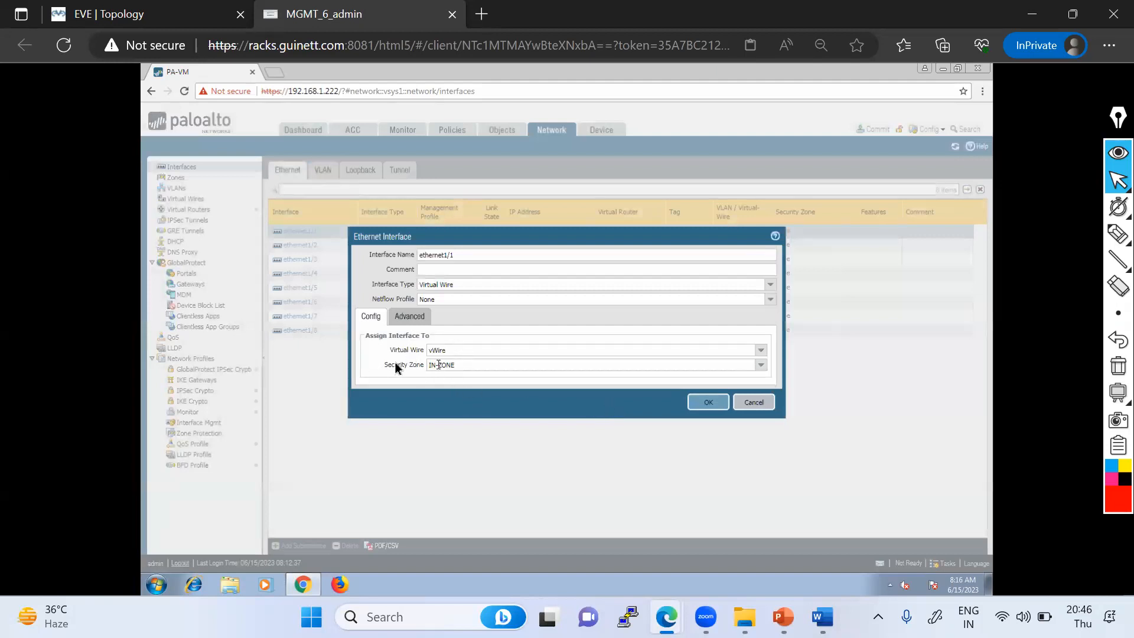
- Check ethernet1/1's Advanced link settings, then save the interface configuration
{"action": "left_click", "coordinate": [1118, 235]}
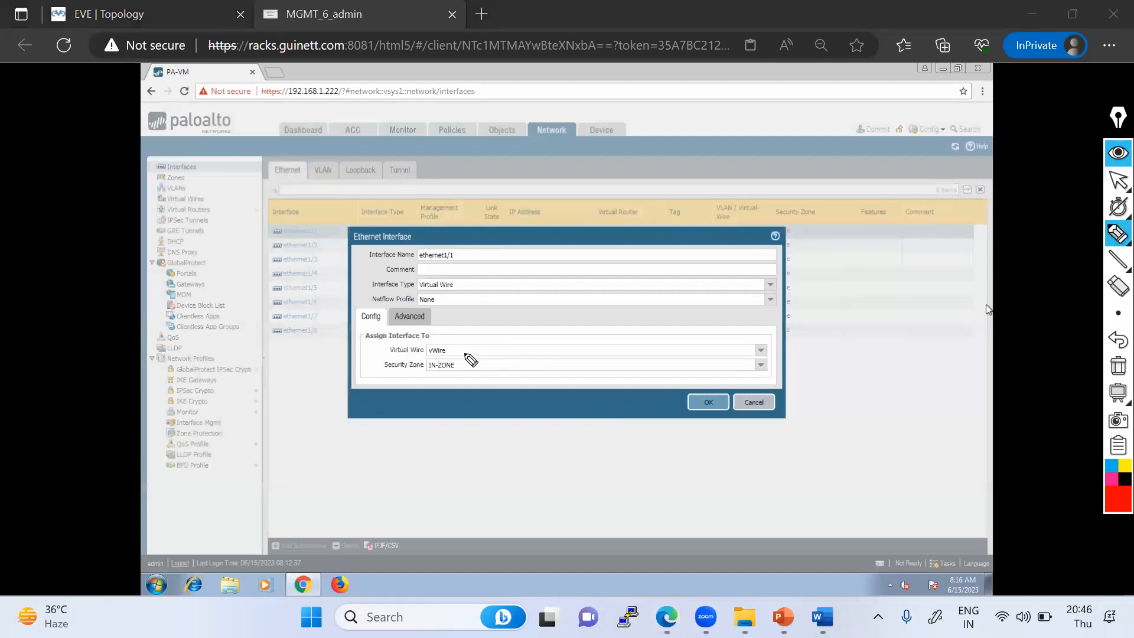
{"action": "left_click_drag", "start_coordinate": [449, 349], "coordinate": [467, 341]}
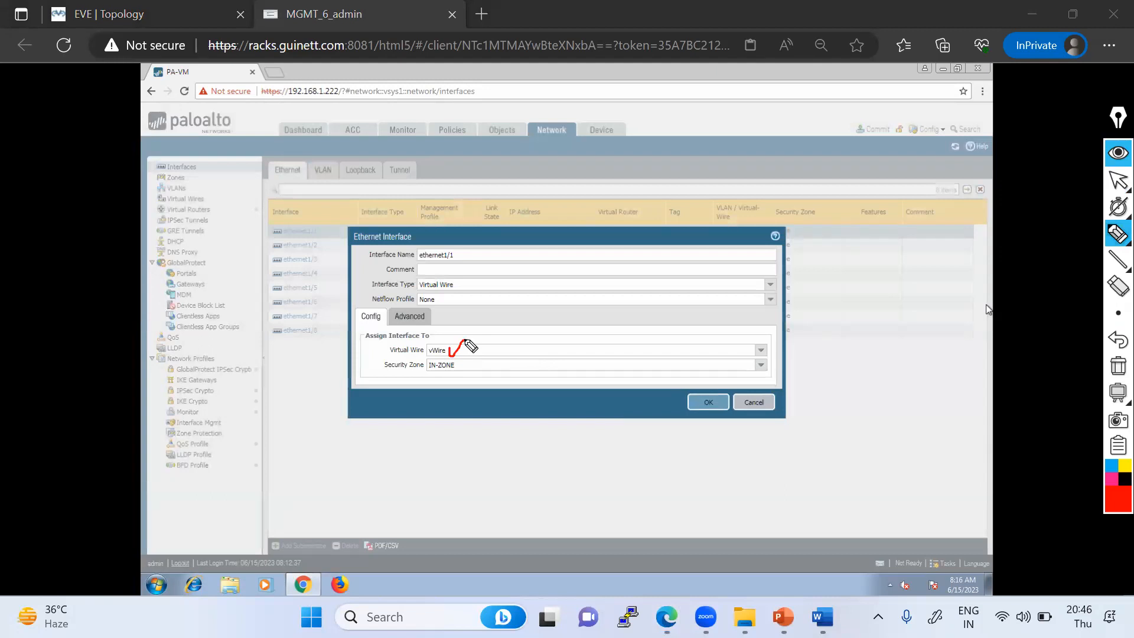
{"action": "left_click", "coordinate": [1116, 237]}
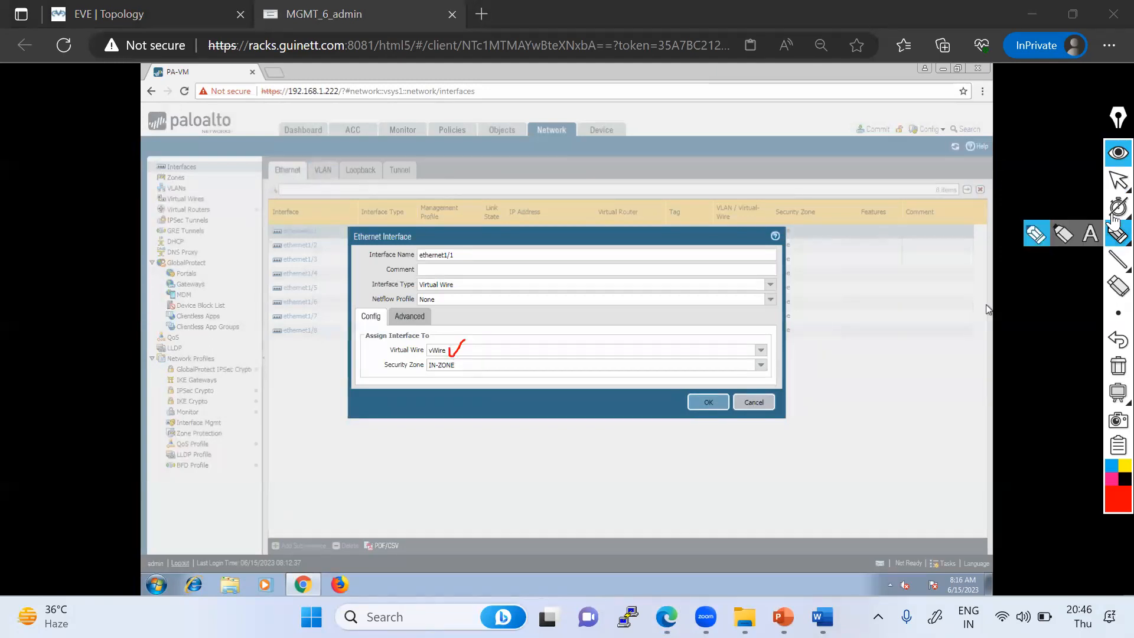
{"action": "left_click", "coordinate": [1118, 180]}
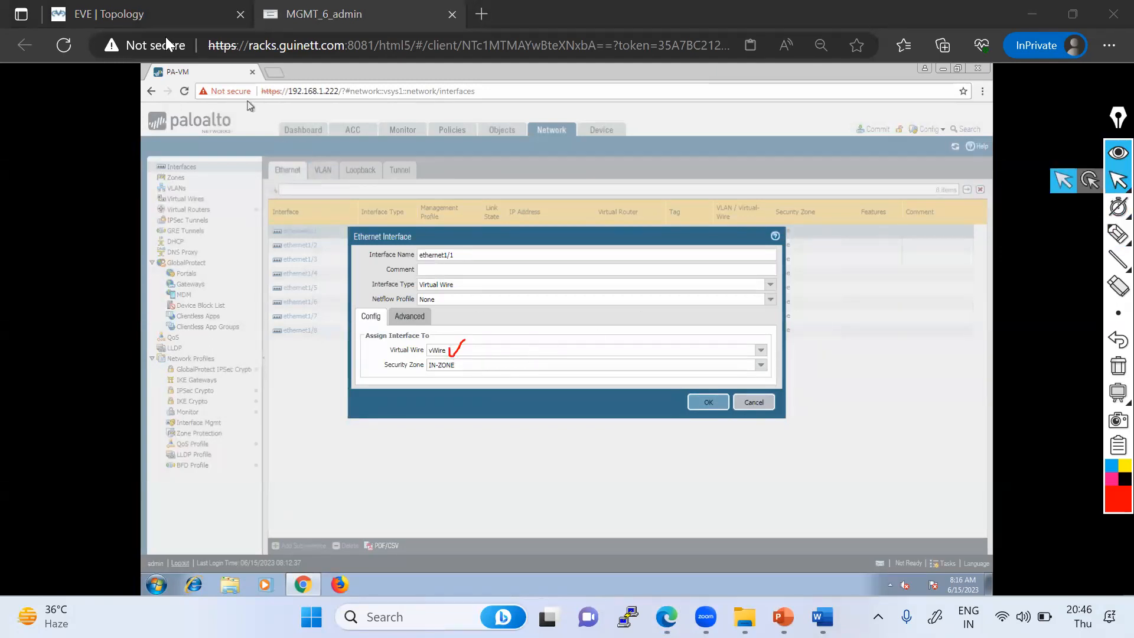
{"action": "left_click", "coordinate": [151, 20]}
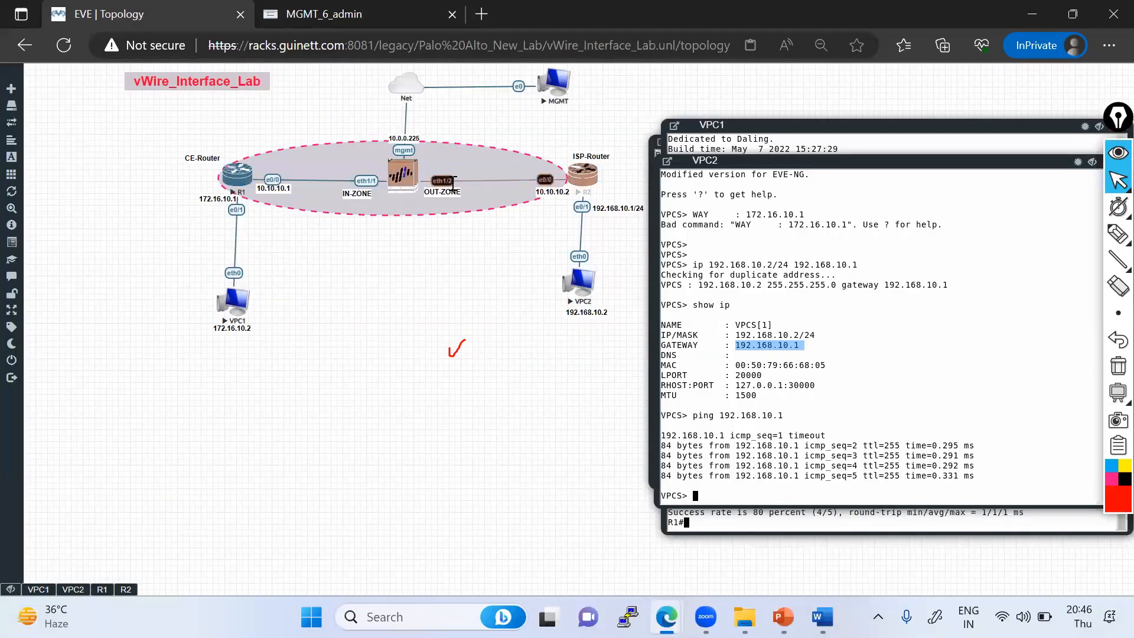
{"action": "left_click", "coordinate": [343, 15]}
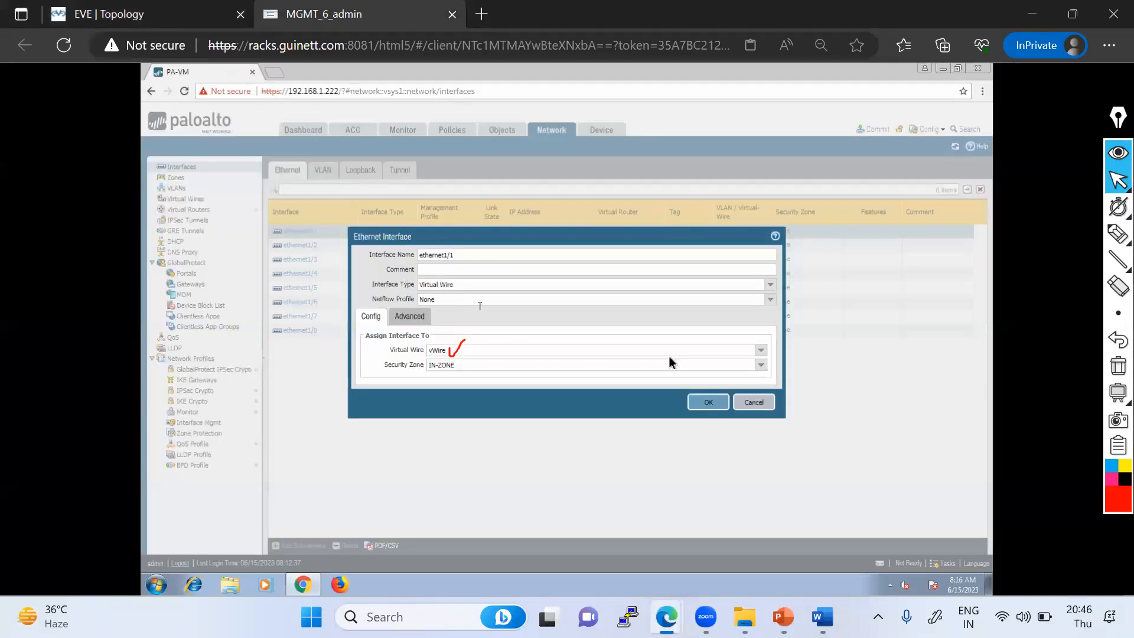
{"action": "left_click", "coordinate": [409, 318]}
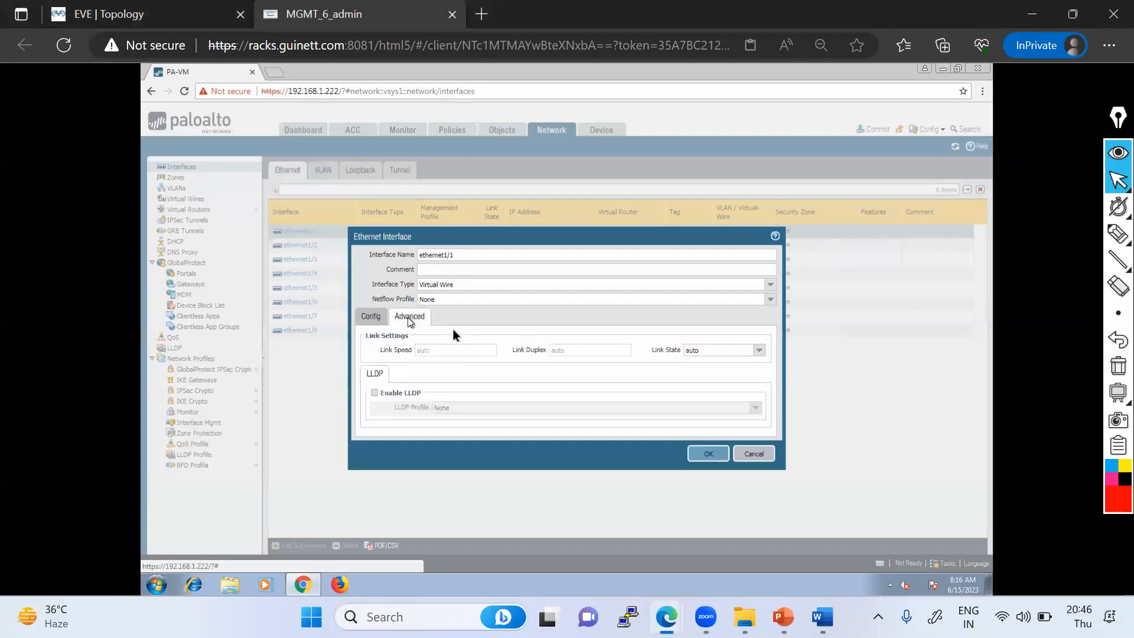
{"action": "left_click", "coordinate": [377, 319]}
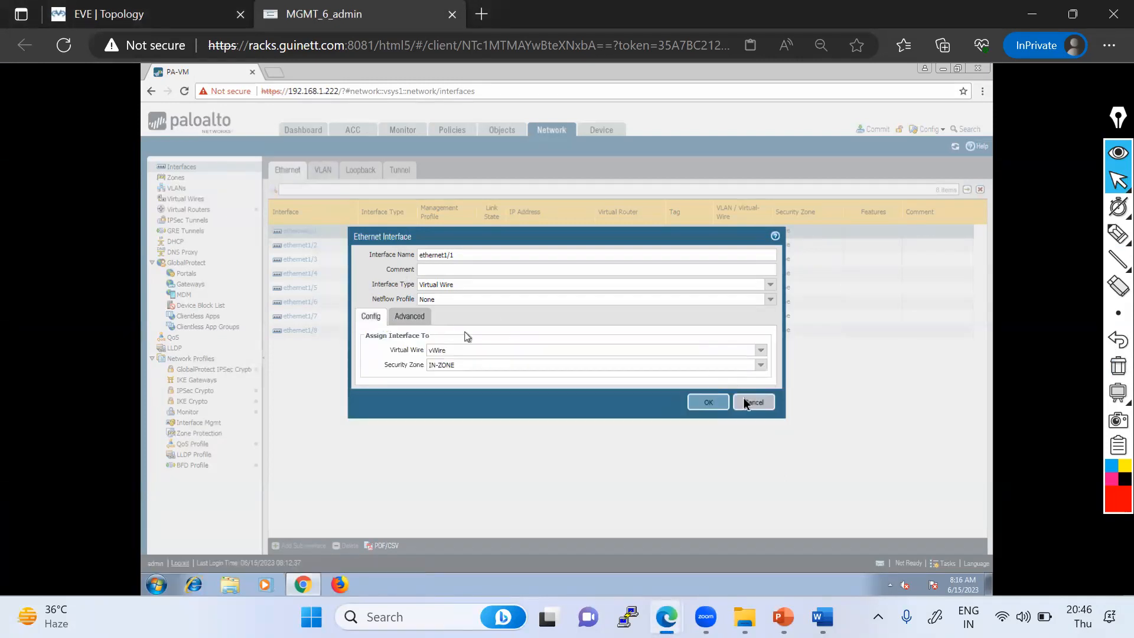
{"action": "left_click", "coordinate": [708, 403]}
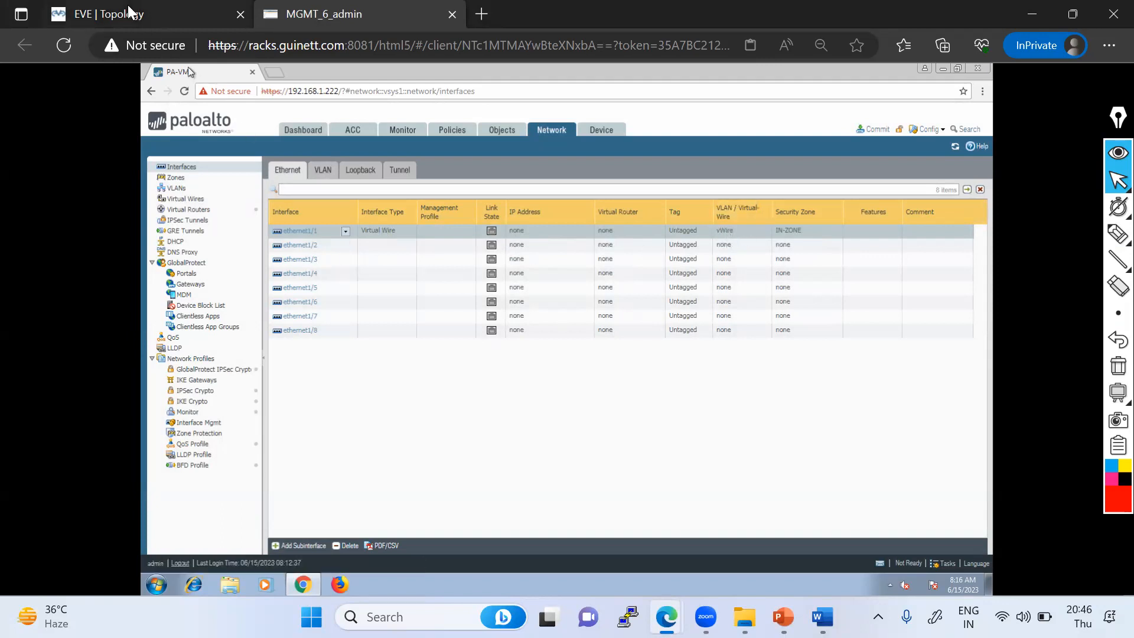
- Open ethernet1/2, set its interface type to Virtual Wire and assign it to the vWire virtual wire
{"action": "left_click", "coordinate": [213, 14]}
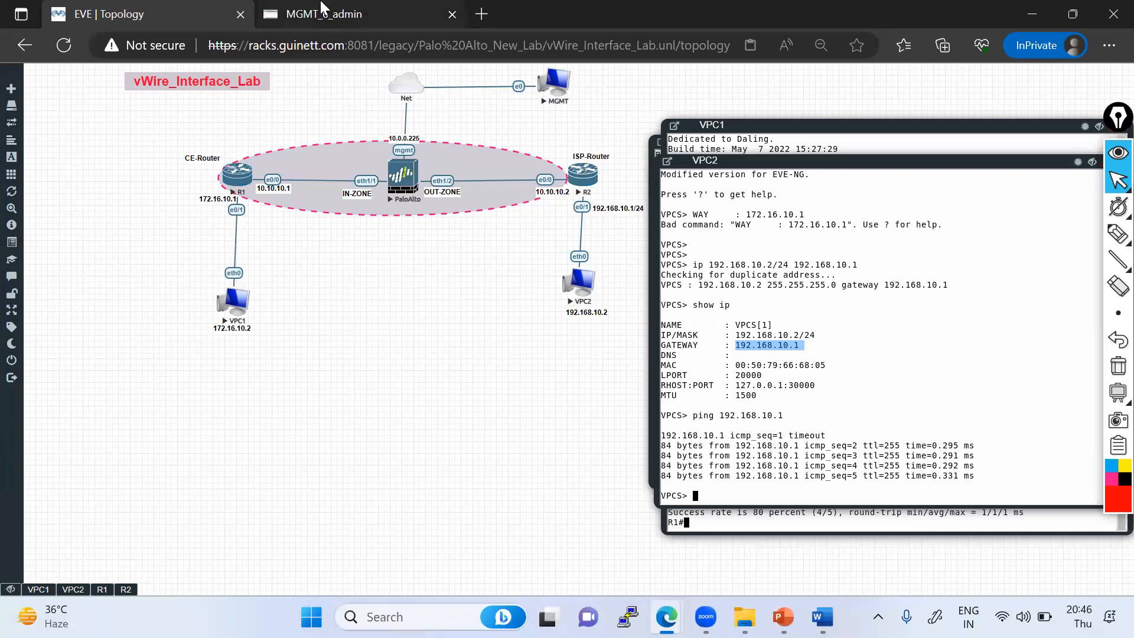
{"action": "left_click", "coordinate": [324, 14]}
{"action": "left_click", "coordinate": [309, 246]}
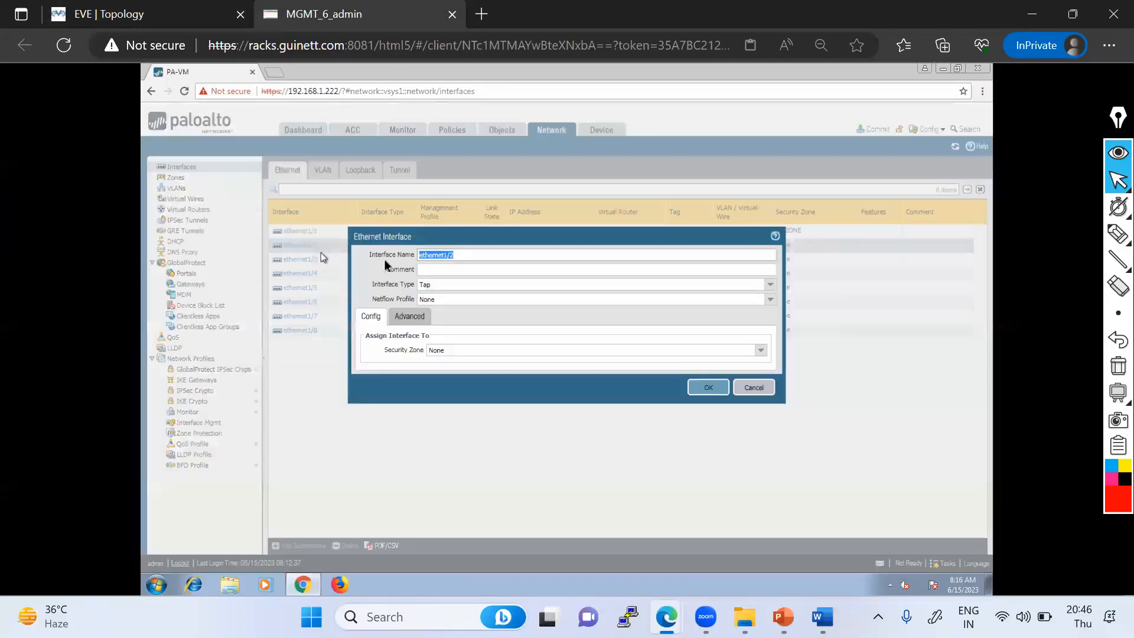
{"action": "left_click", "coordinate": [771, 284]}
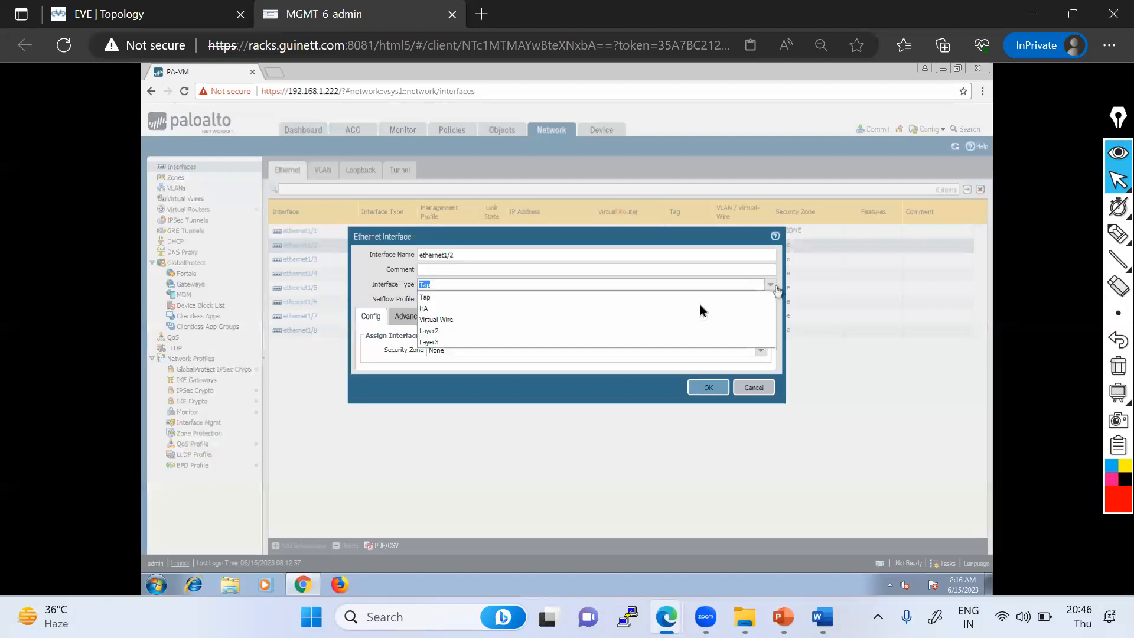
{"action": "left_click", "coordinate": [452, 320]}
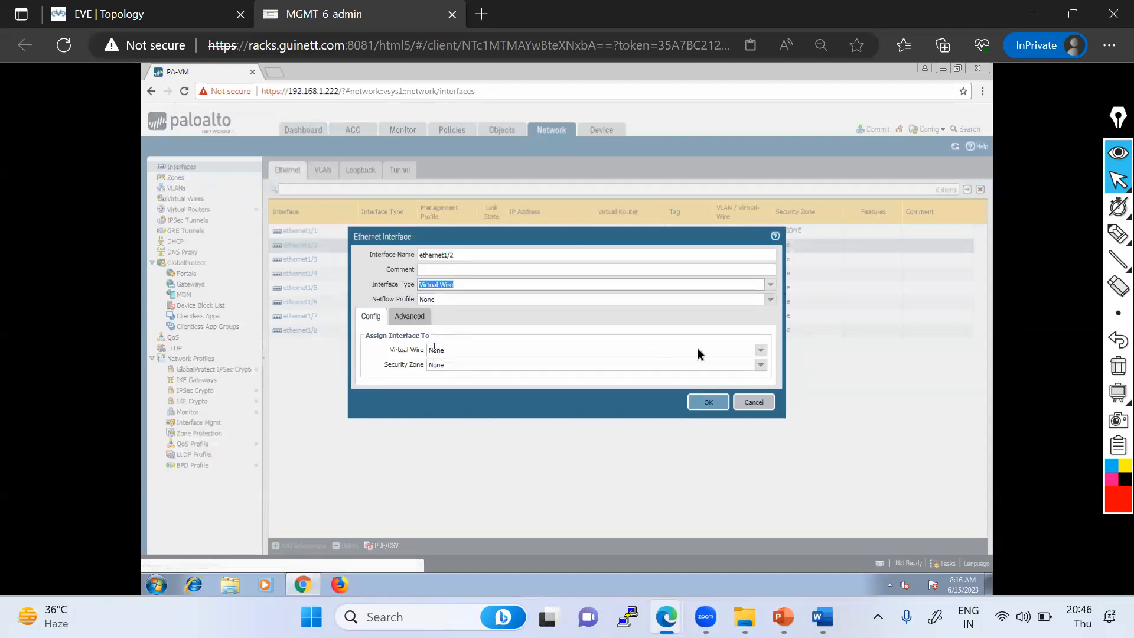
{"action": "left_click", "coordinate": [761, 350]}
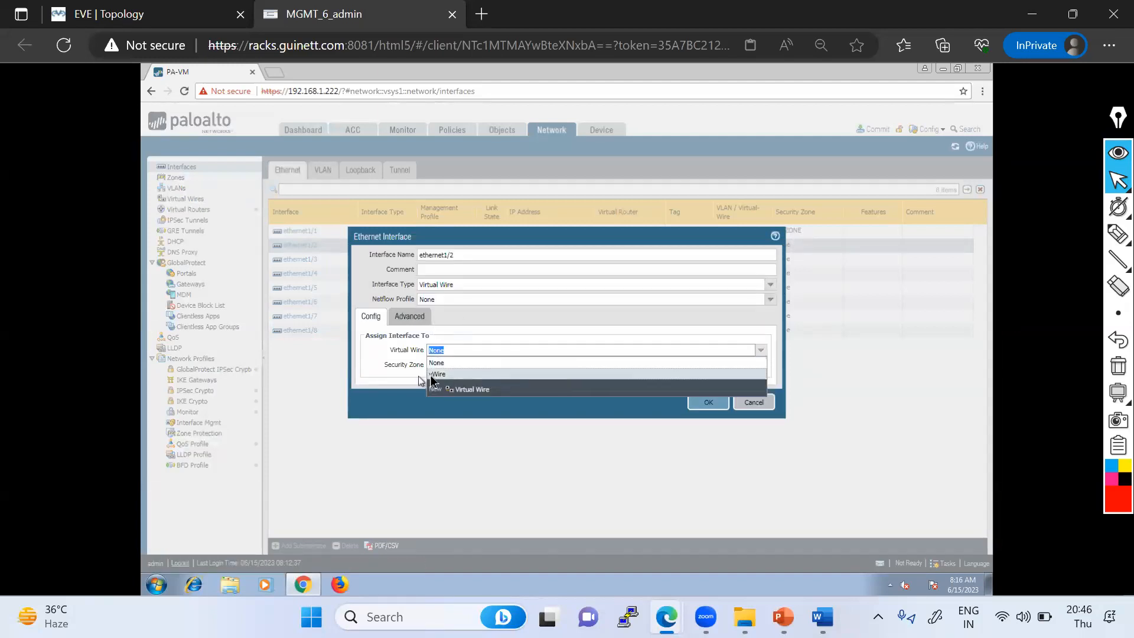
{"action": "left_click", "coordinate": [437, 374]}
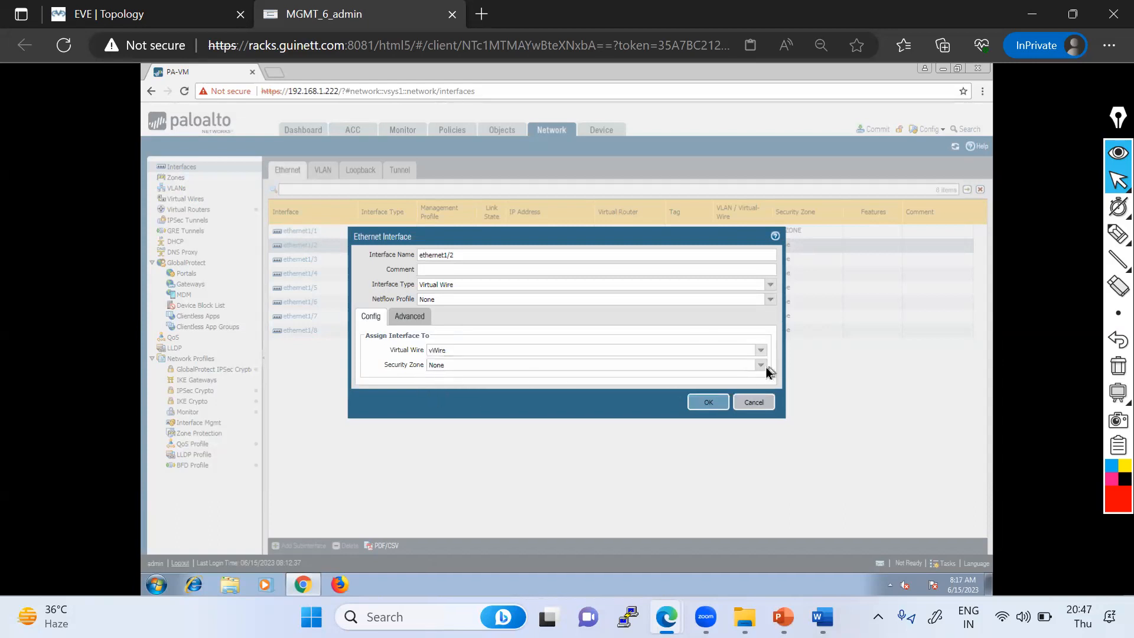
- Create a new security zone named OUT-ZONE, assign it to ethernet1/2 and save the interface
{"action": "left_click", "coordinate": [765, 367]}
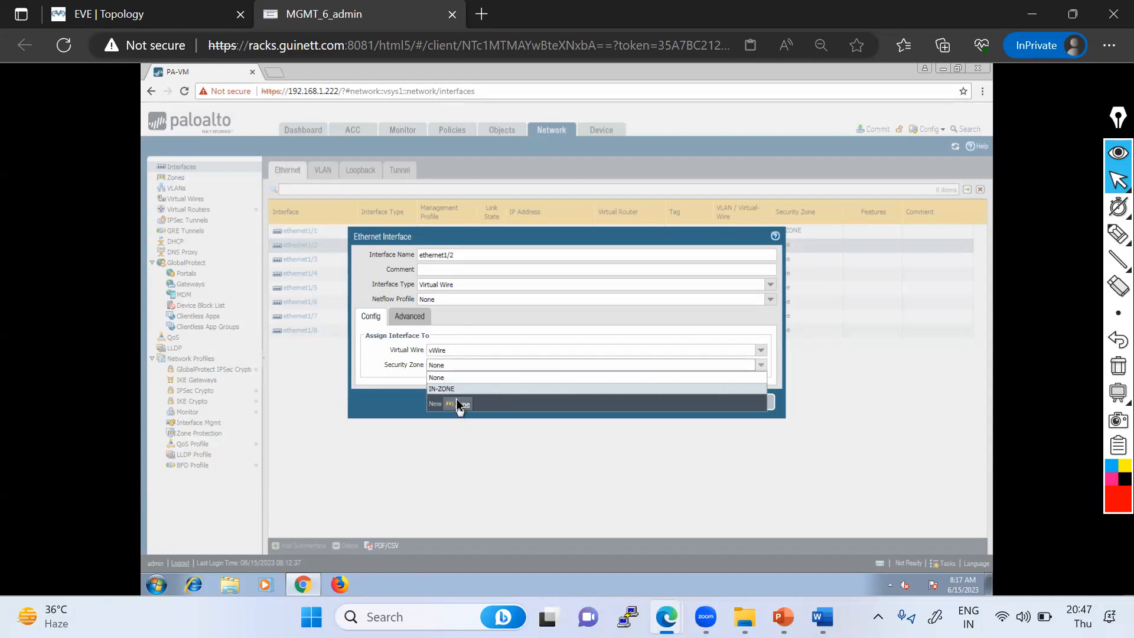
{"action": "left_click", "coordinate": [108, 12]}
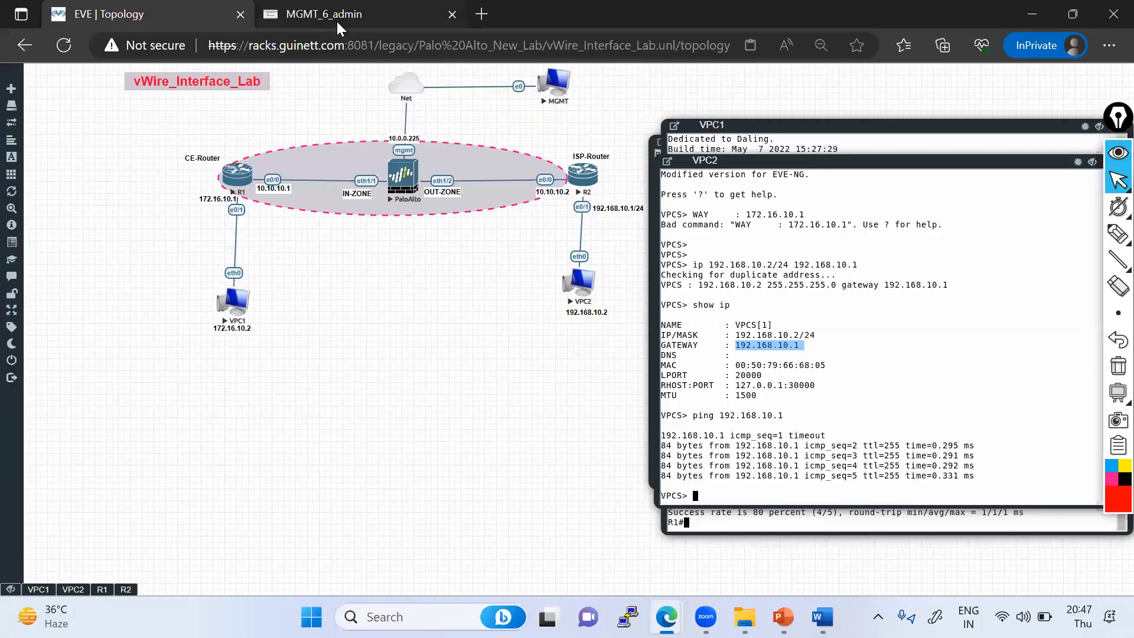
{"action": "left_click", "coordinate": [336, 20]}
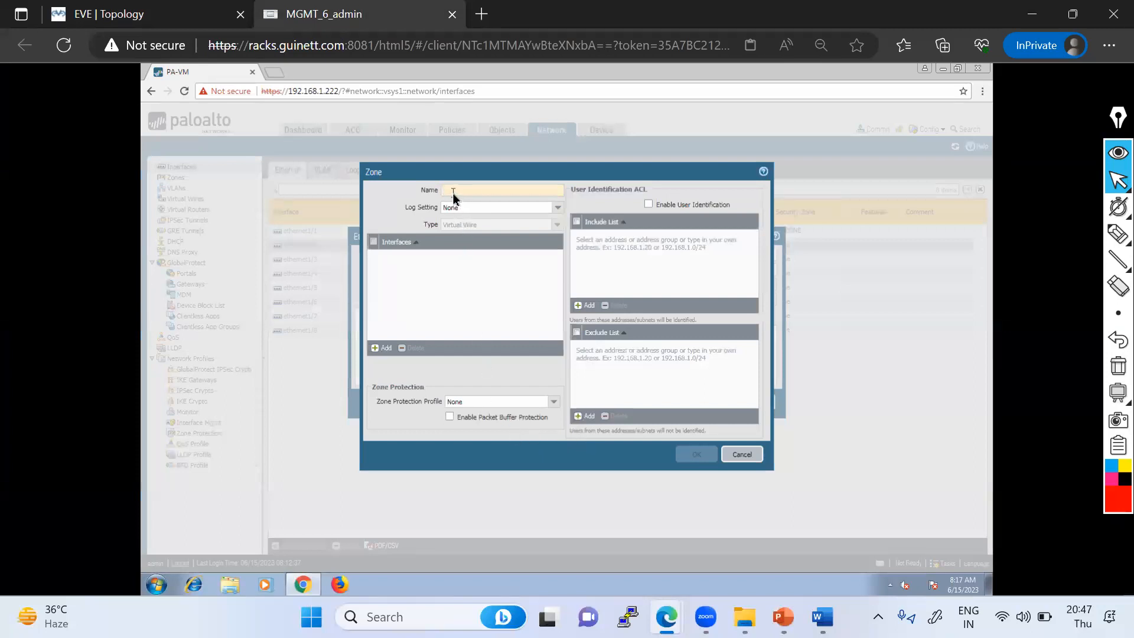
{"action": "type", "text": "OUT-ZONE"}
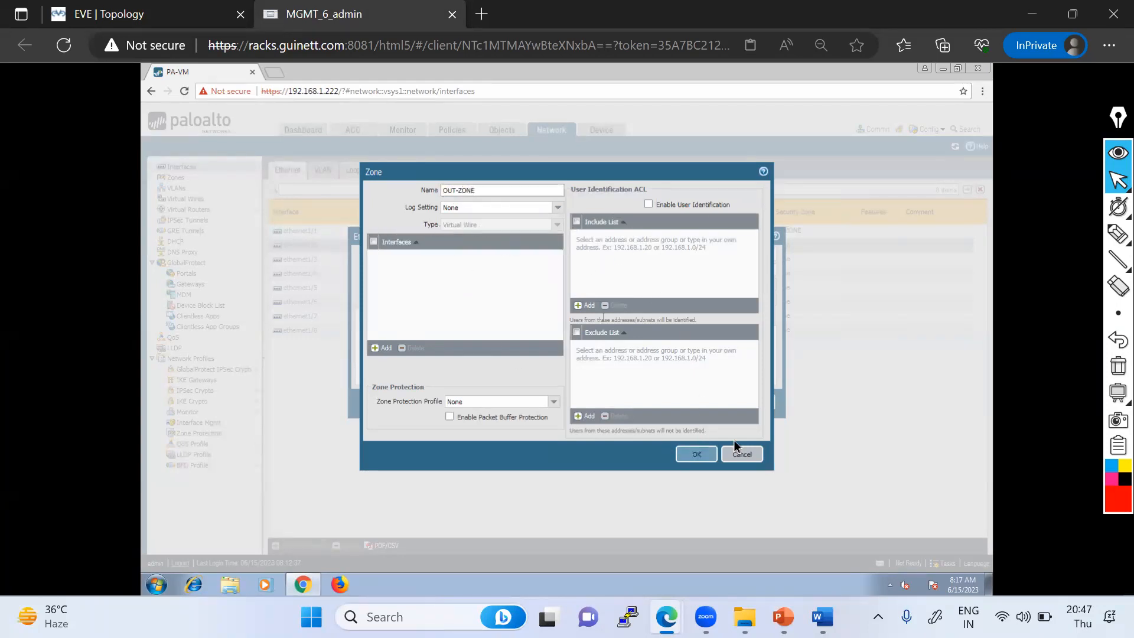
{"action": "left_click", "coordinate": [696, 454]}
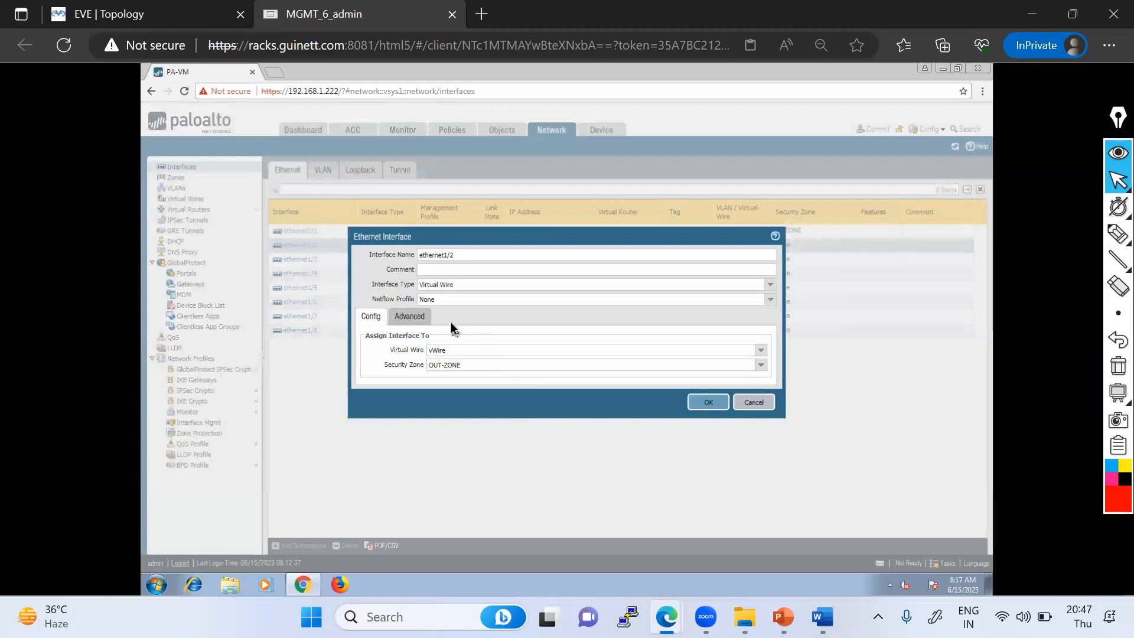
{"action": "left_click", "coordinate": [709, 403]}
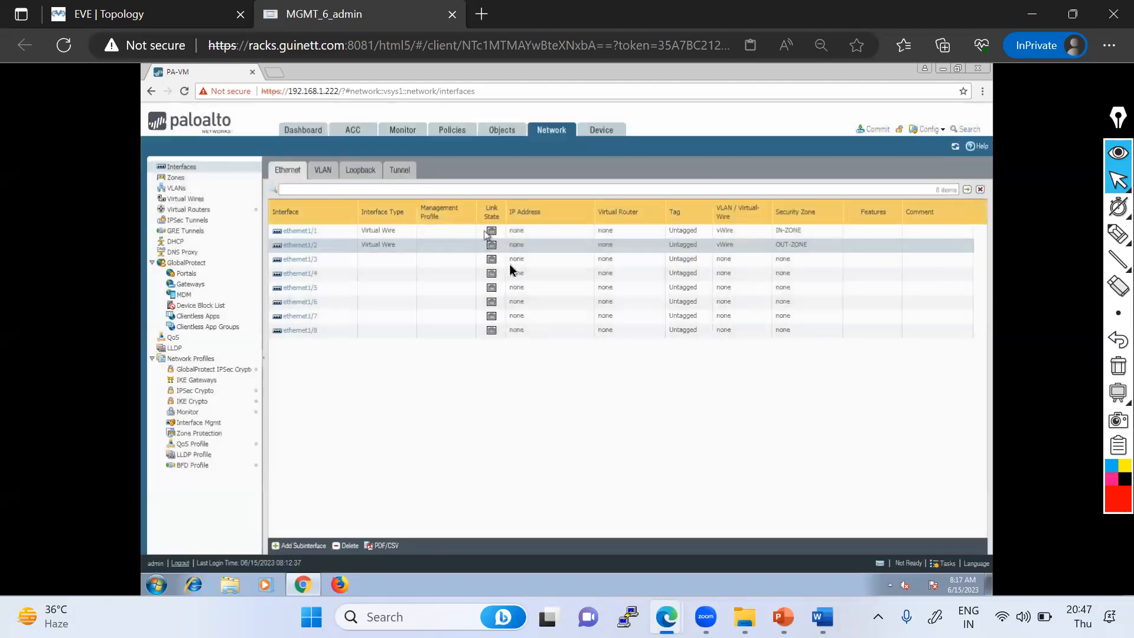
- Open the vWire virtual wire to review its interface pair and link settings, then close it
{"action": "left_click", "coordinate": [188, 199]}
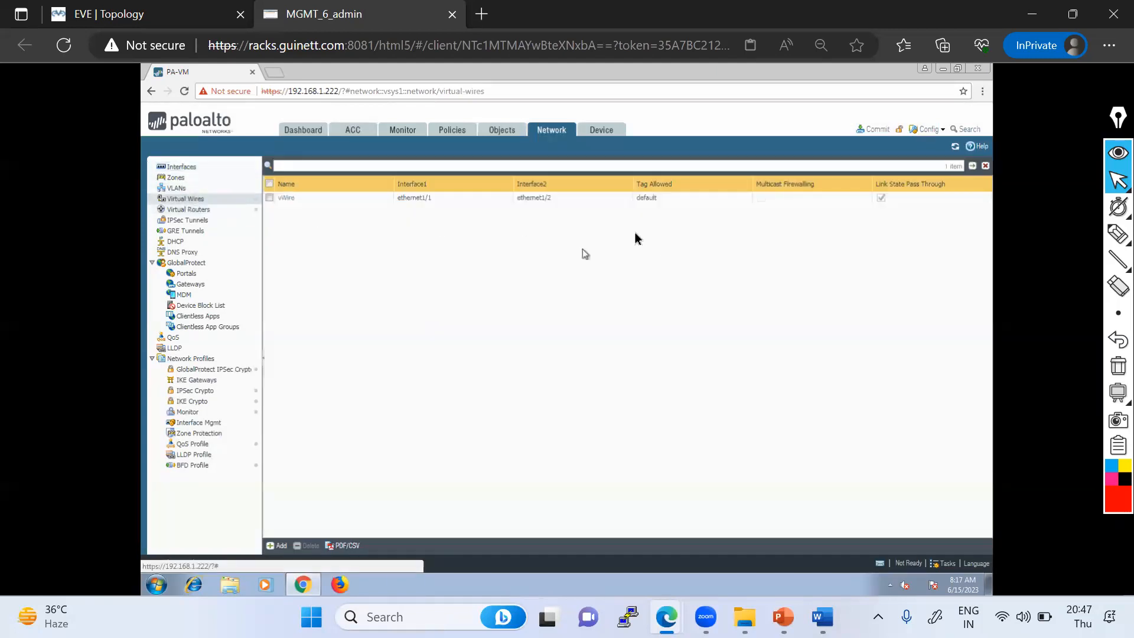
{"action": "left_click", "coordinate": [283, 199]}
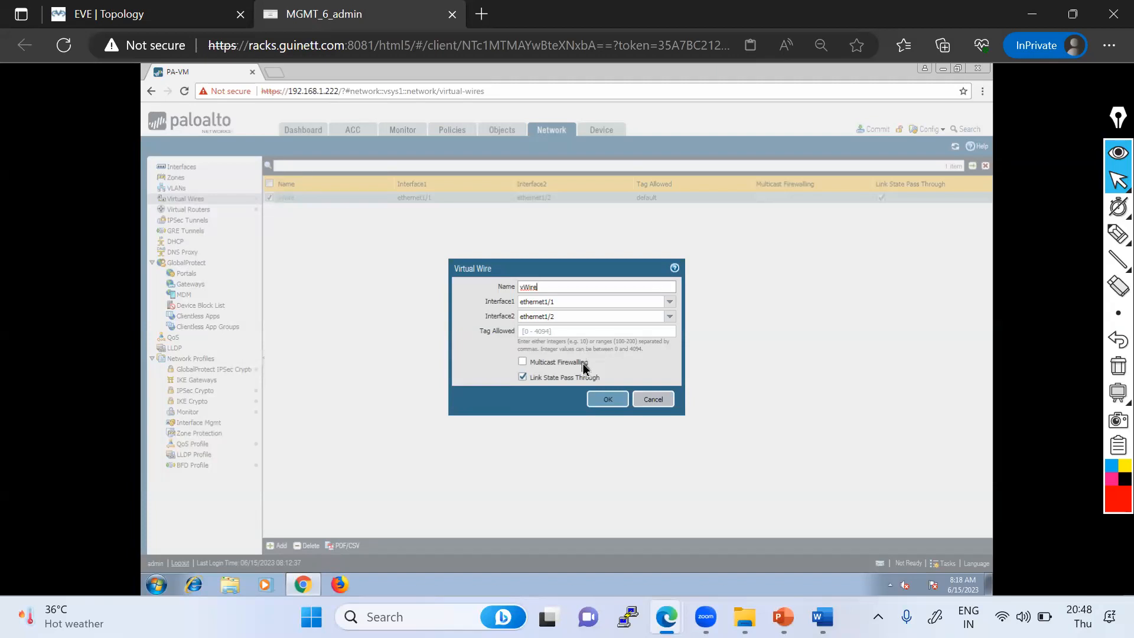
{"action": "left_click", "coordinate": [135, 14]}
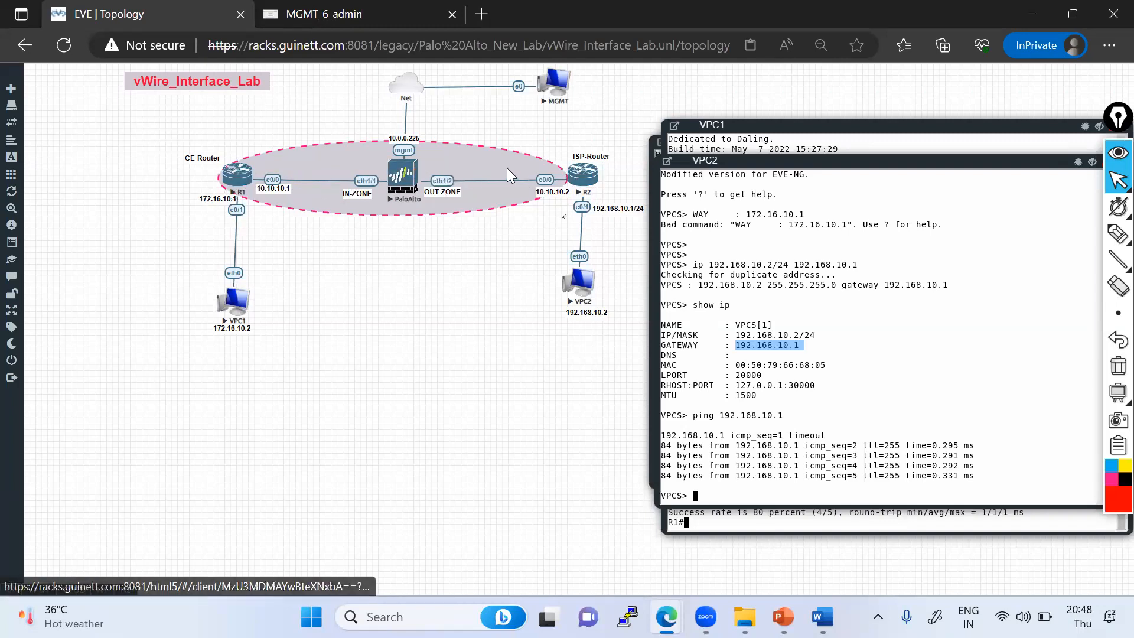
{"action": "left_click", "coordinate": [345, 21]}
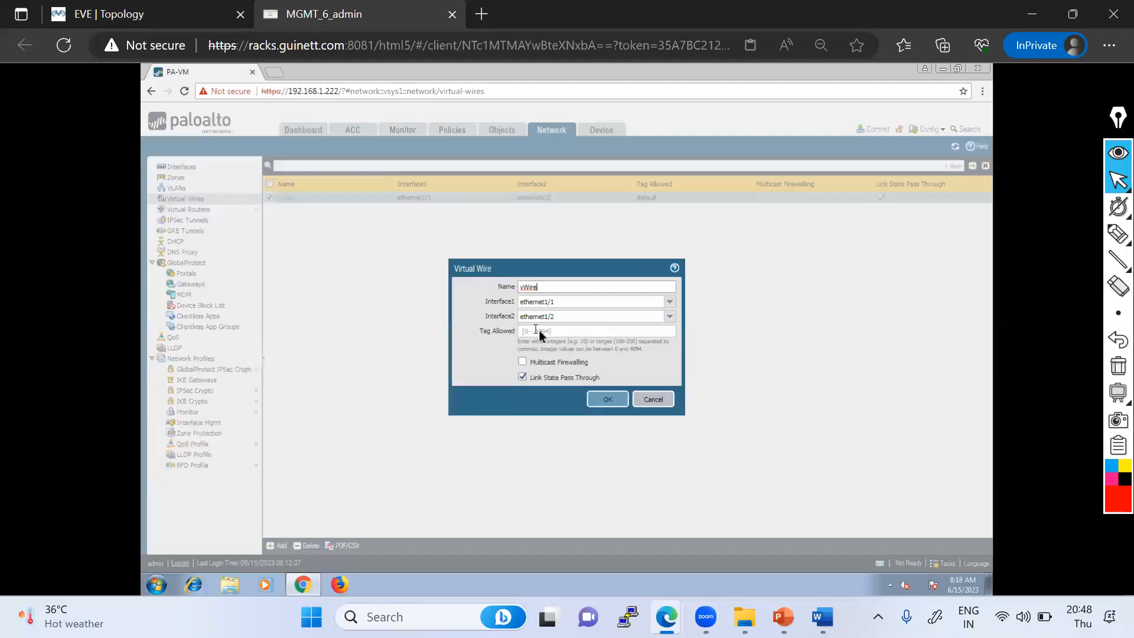
{"action": "left_click", "coordinate": [608, 400]}
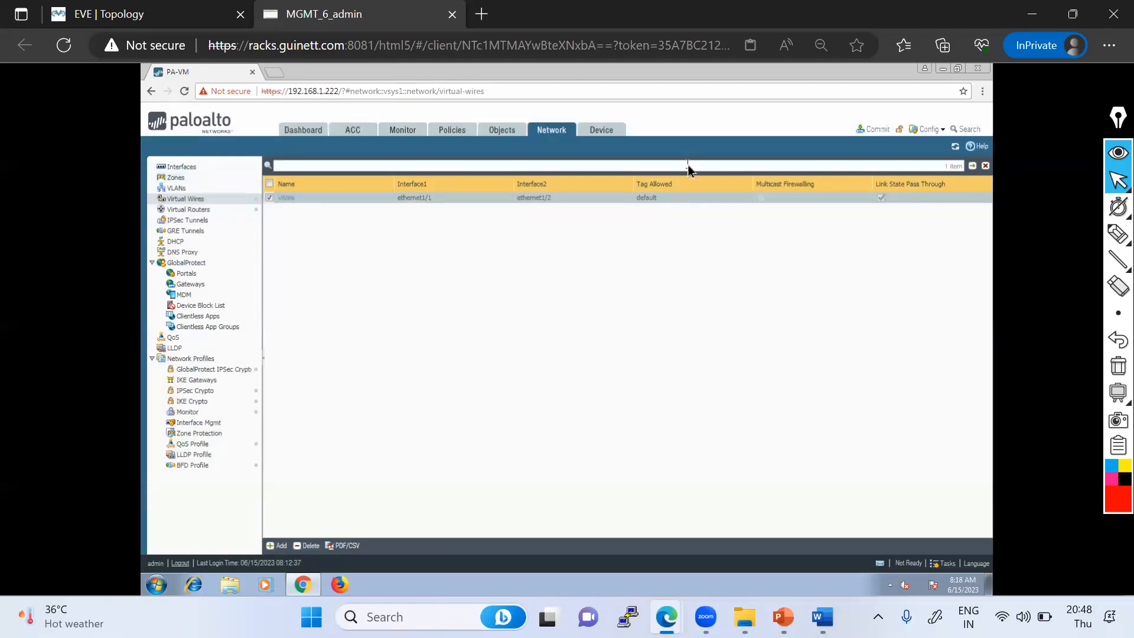
- Try to commit all changes to the firewall, then close the error dialog
{"action": "left_click", "coordinate": [877, 134]}
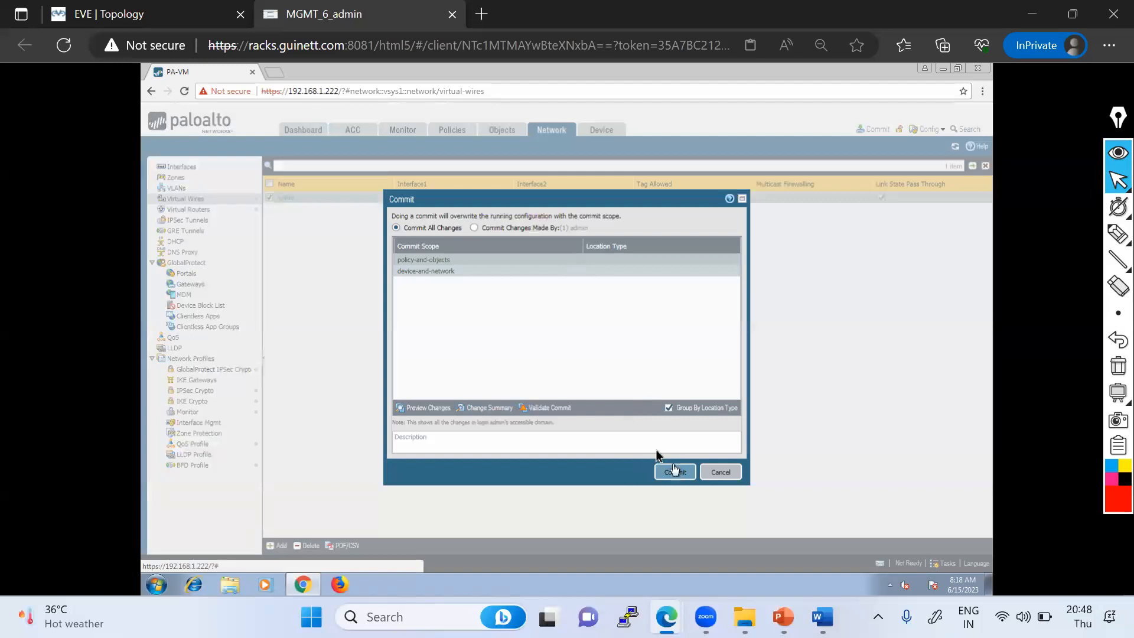
{"action": "left_click", "coordinate": [474, 228]}
{"action": "left_click", "coordinate": [674, 475]}
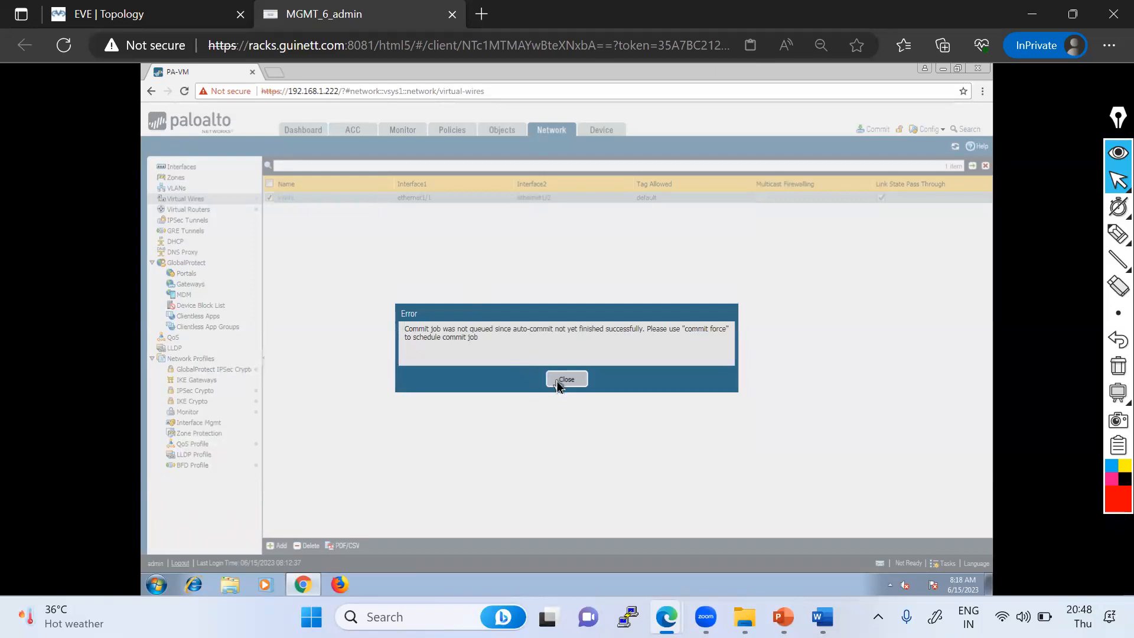
{"action": "left_click", "coordinate": [1119, 234]}
{"action": "left_click_drag", "start_coordinate": [399, 345], "coordinate": [731, 349]}
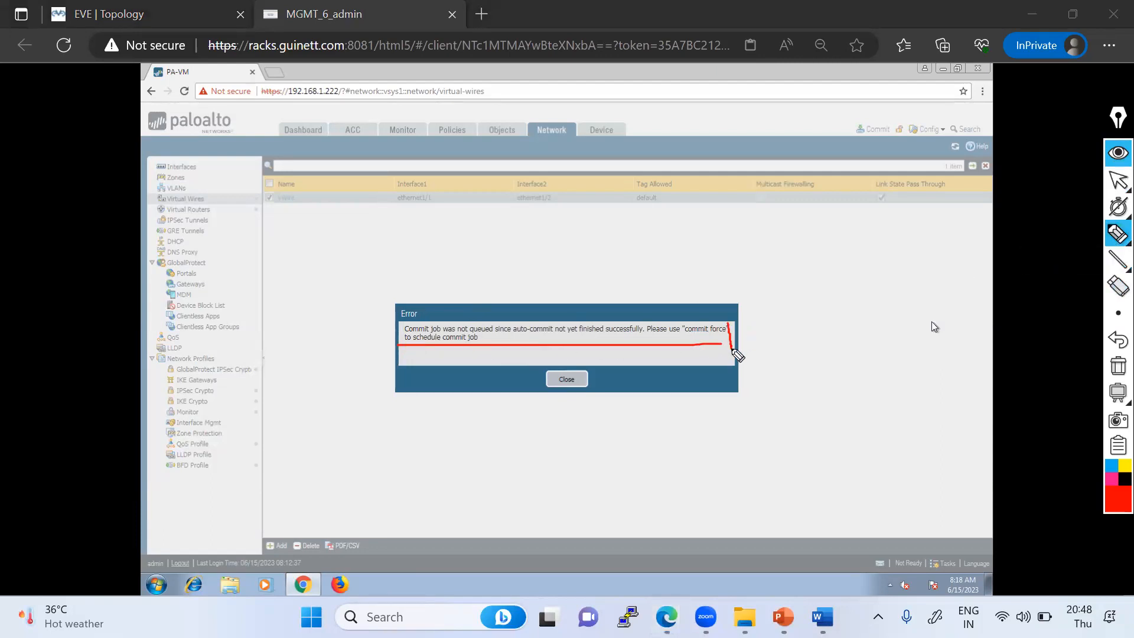
{"action": "mouse_move", "coordinate": [395, 328]}
{"action": "left_mouse_down"}
{"action": "mouse_move", "coordinate": [721, 299]}
{"action": "mouse_move", "coordinate": [731, 334]}
{"action": "mouse_move", "coordinate": [644, 350]}
{"action": "mouse_move", "coordinate": [402, 347]}
{"action": "mouse_move", "coordinate": [396, 330]}
{"action": "left_mouse_up"}
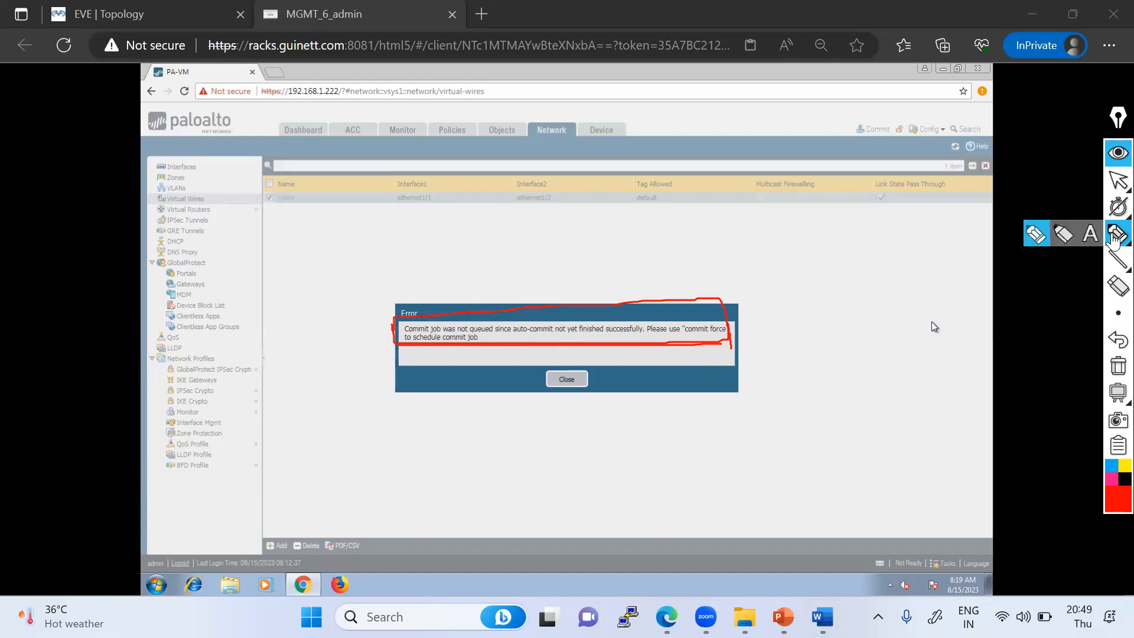
{"action": "left_click", "coordinate": [1119, 180]}
{"action": "left_click", "coordinate": [1117, 366]}
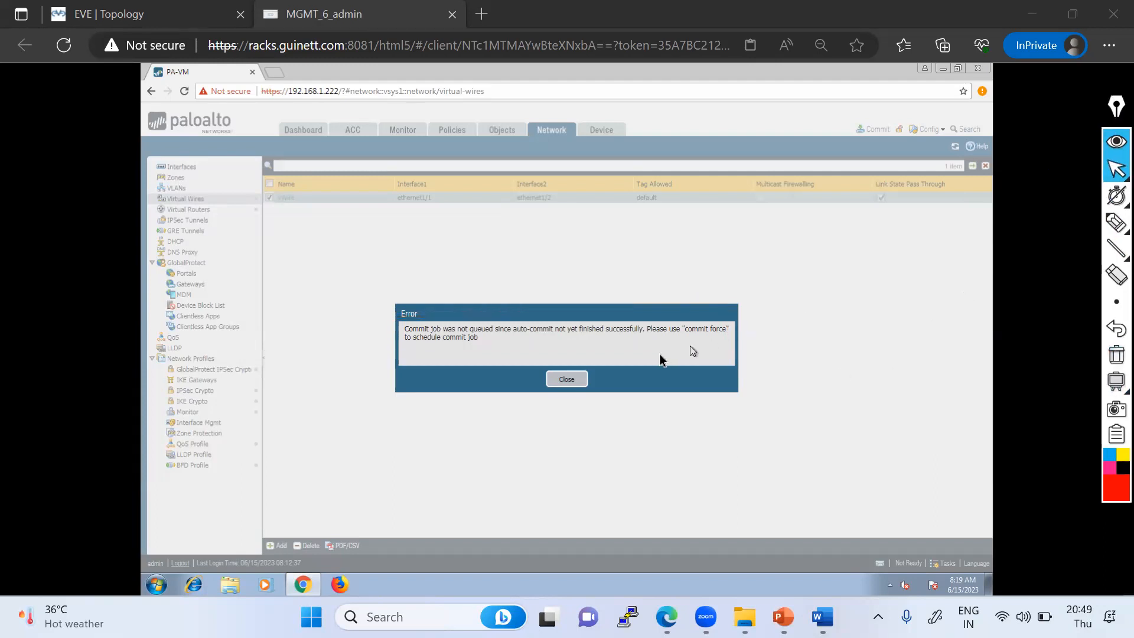
{"action": "left_click", "coordinate": [566, 380]}
- Open the PaloAlto node's console, log in as the admin user with the account password and change the password
{"action": "left_click", "coordinate": [151, 15]}
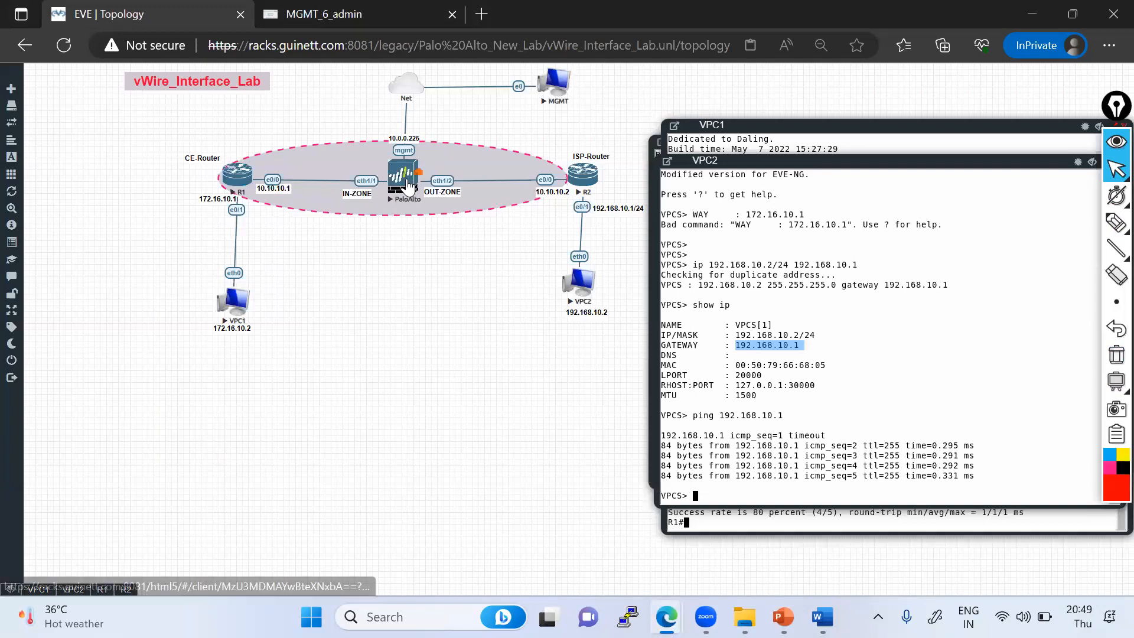
{"action": "left_click", "coordinate": [404, 179]}
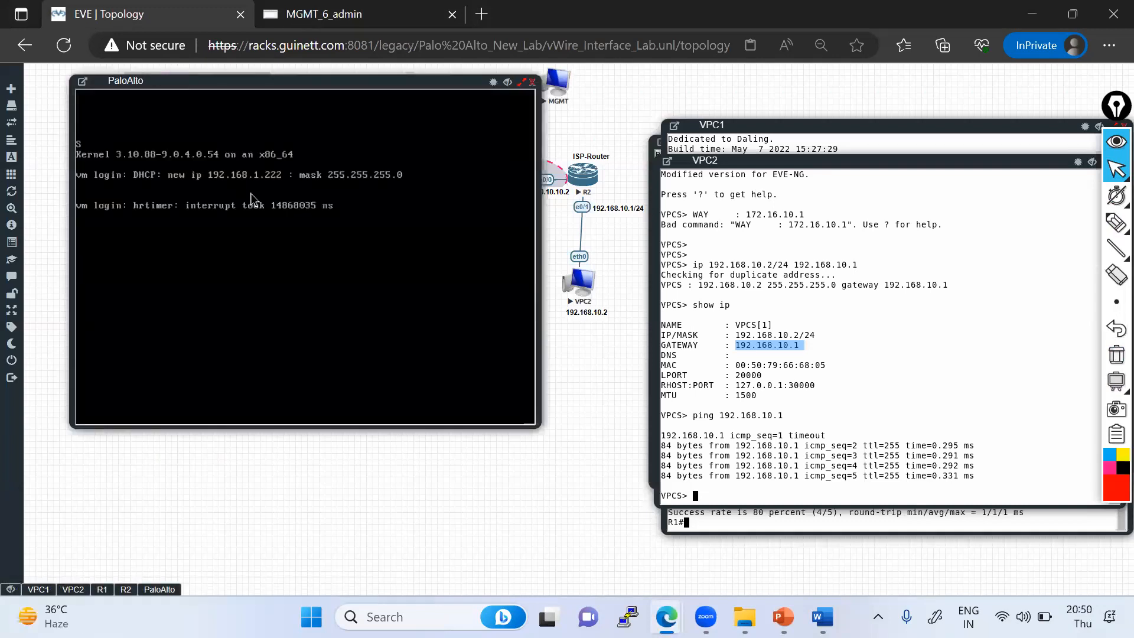
{"action": "key", "text": "Return"}
{"action": "type", "text": "admin"}
{"action": "key", "text": "Return"}
{"action": "key", "text": "Return"}
{"action": "type", "text": "admin"}
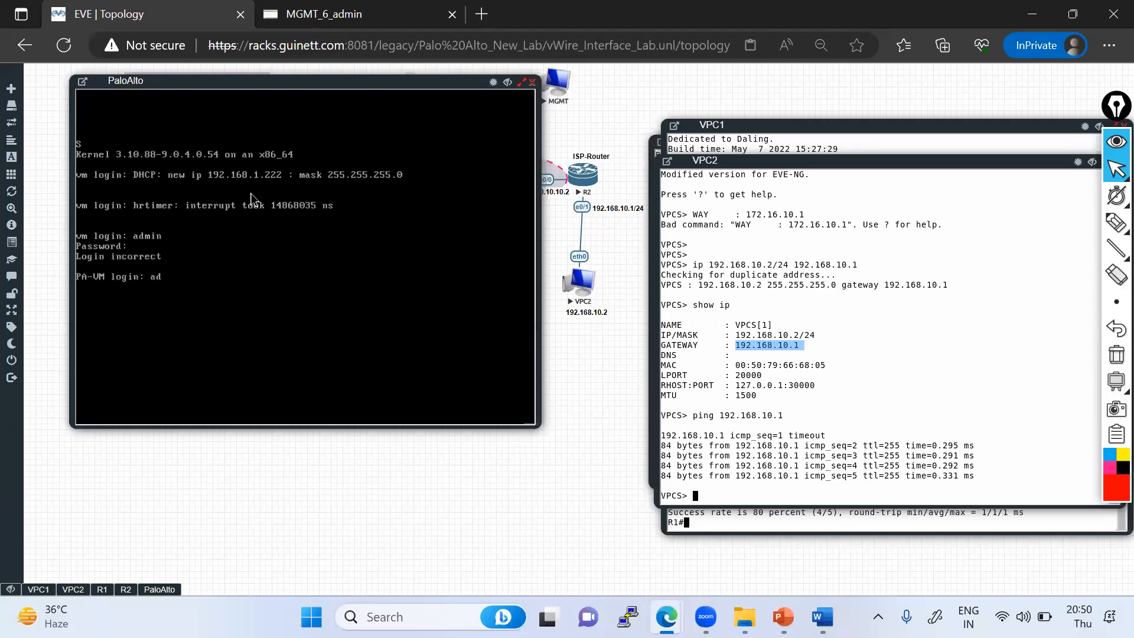
{"action": "key", "text": "Return"}
{"action": "key", "text": "Return"}
{"action": "key", "text": "Return"}
{"action": "key", "text": "Return"}
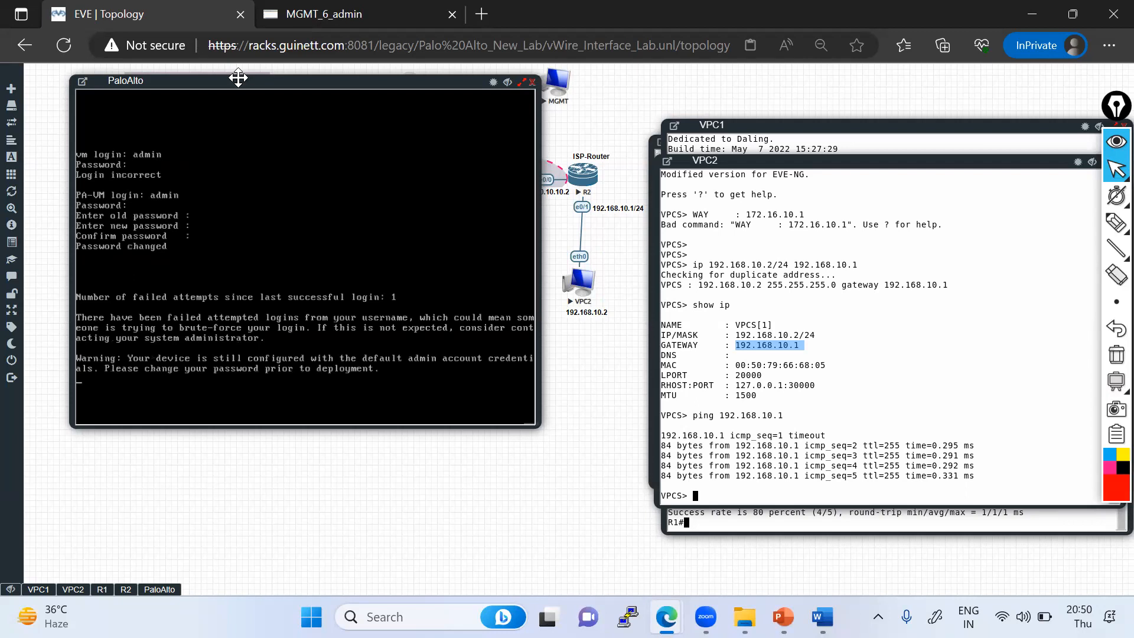
- Enter configuration mode in the console and run commit force twice
{"action": "left_click_drag", "start_coordinate": [242, 61], "coordinate": [246, 50]}
{"action": "type", "text": "configure"}
{"action": "key", "text": "Return"}
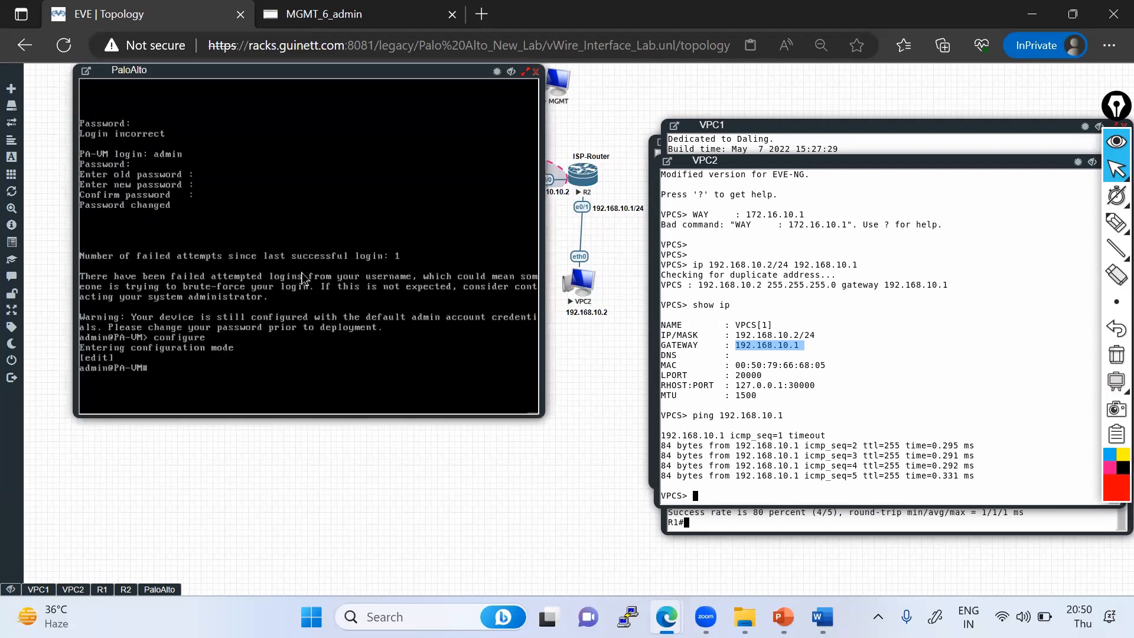
{"action": "type", "text": "commit force"}
{"action": "key", "text": "Return"}
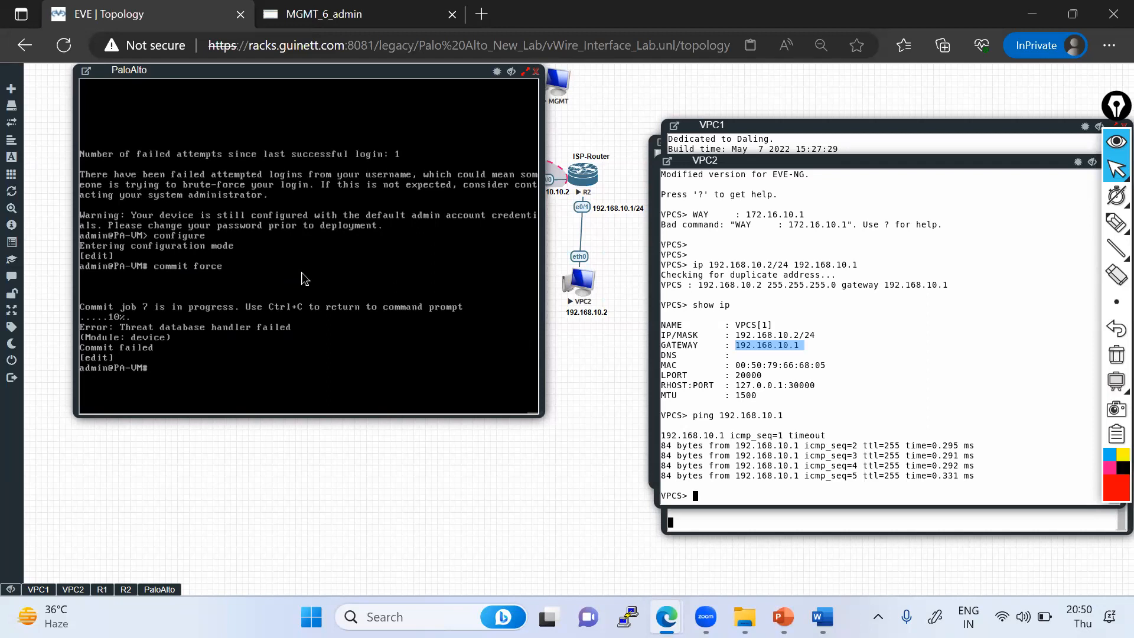
{"action": "key", "text": "Up"}
{"action": "key", "text": "Return"}
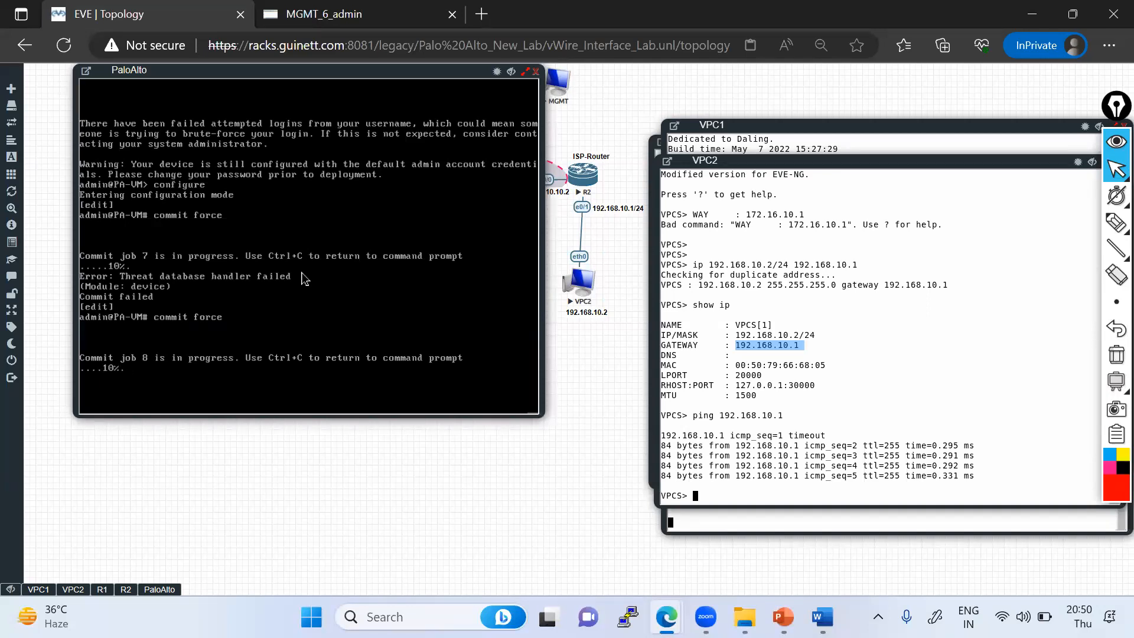
- Close the console, wipe and restart the PaloAlto node, and reopen its console to watch it boot
{"action": "left_click", "coordinate": [536, 71]}
{"action": "right_click", "coordinate": [402, 172]}
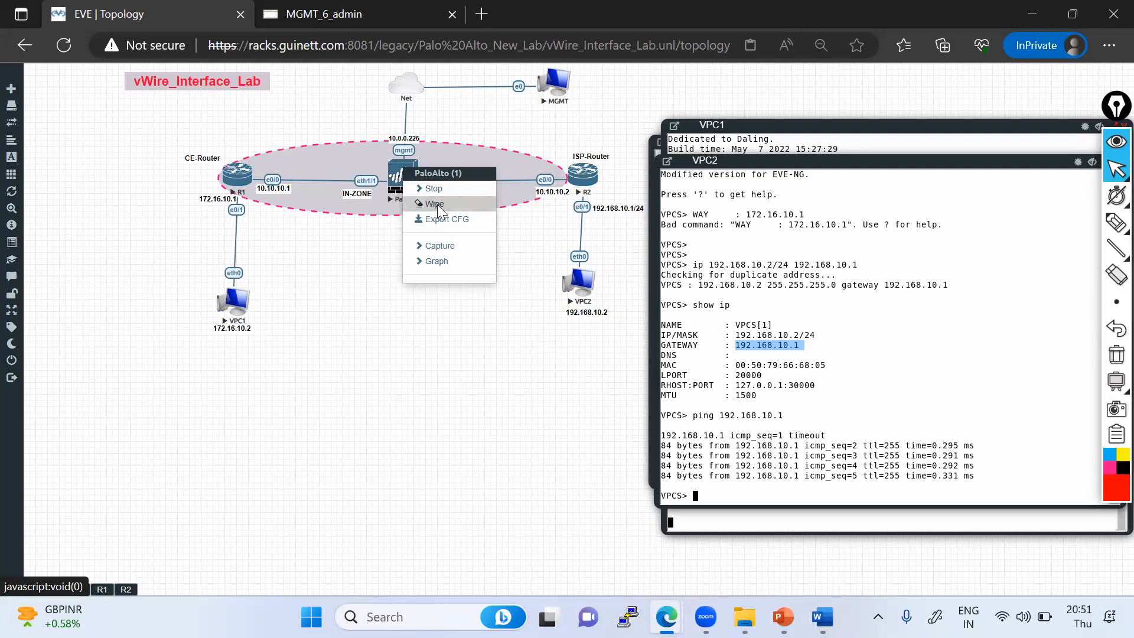
{"action": "left_click", "coordinate": [435, 204]}
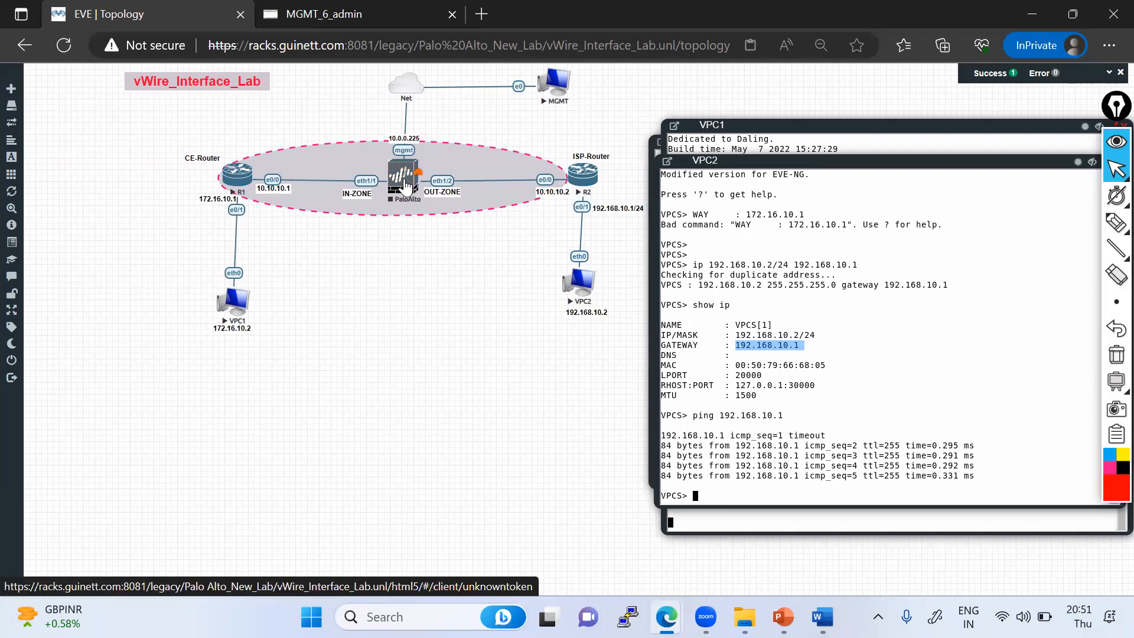
{"action": "right_click", "coordinate": [406, 185]}
{"action": "left_click", "coordinate": [426, 202]}
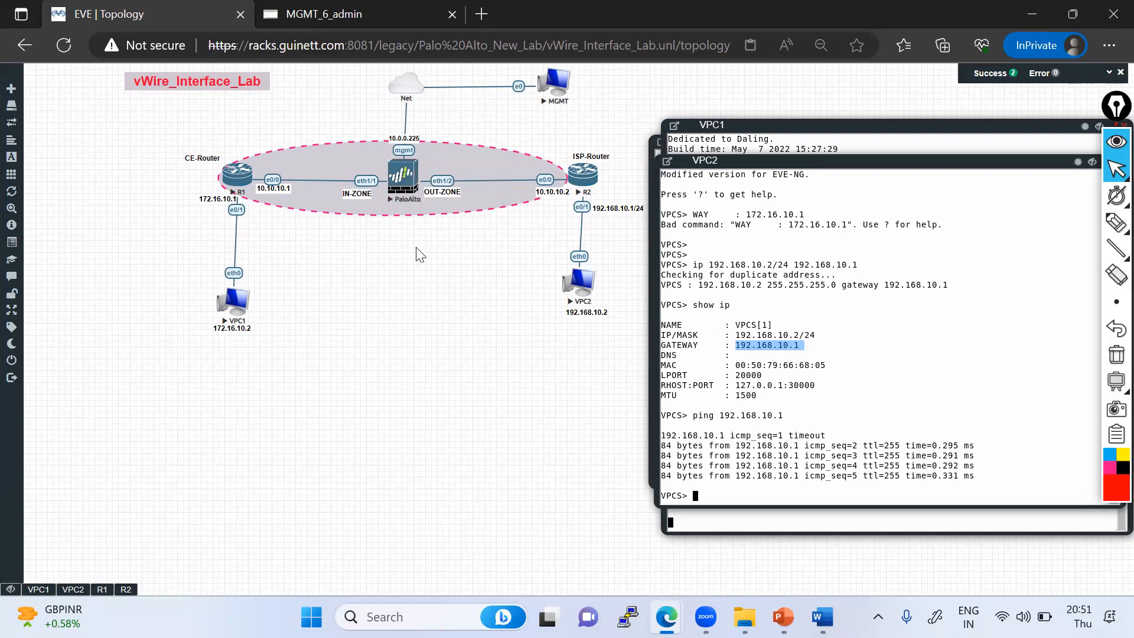
{"action": "left_click", "coordinate": [404, 181]}
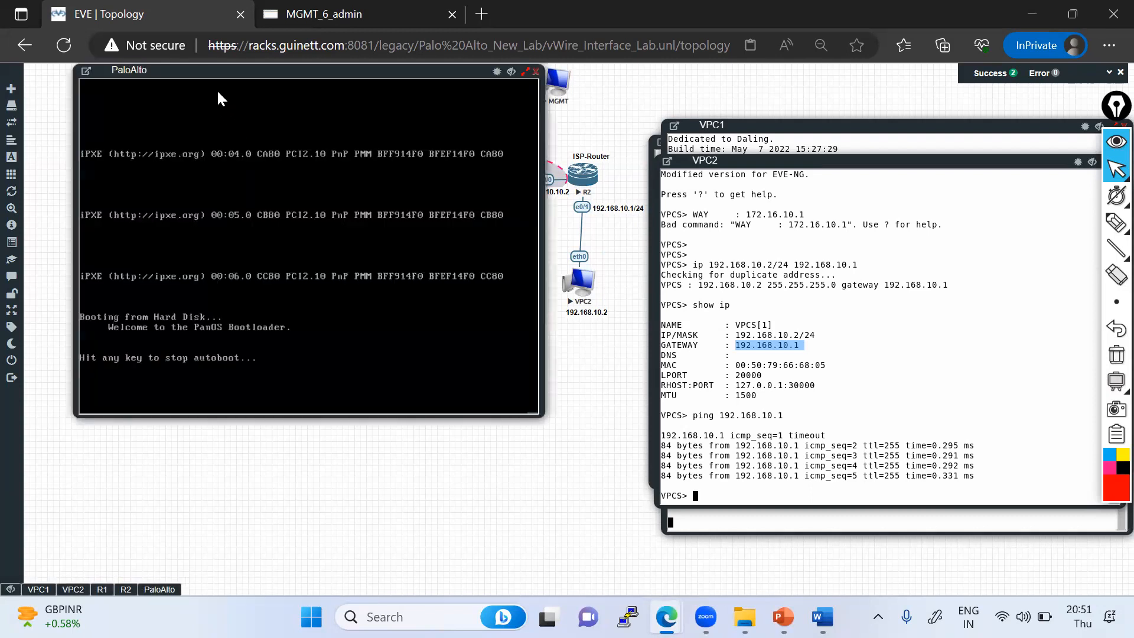
{"action": "left_click_drag", "start_coordinate": [243, 71], "coordinate": [253, 77]}
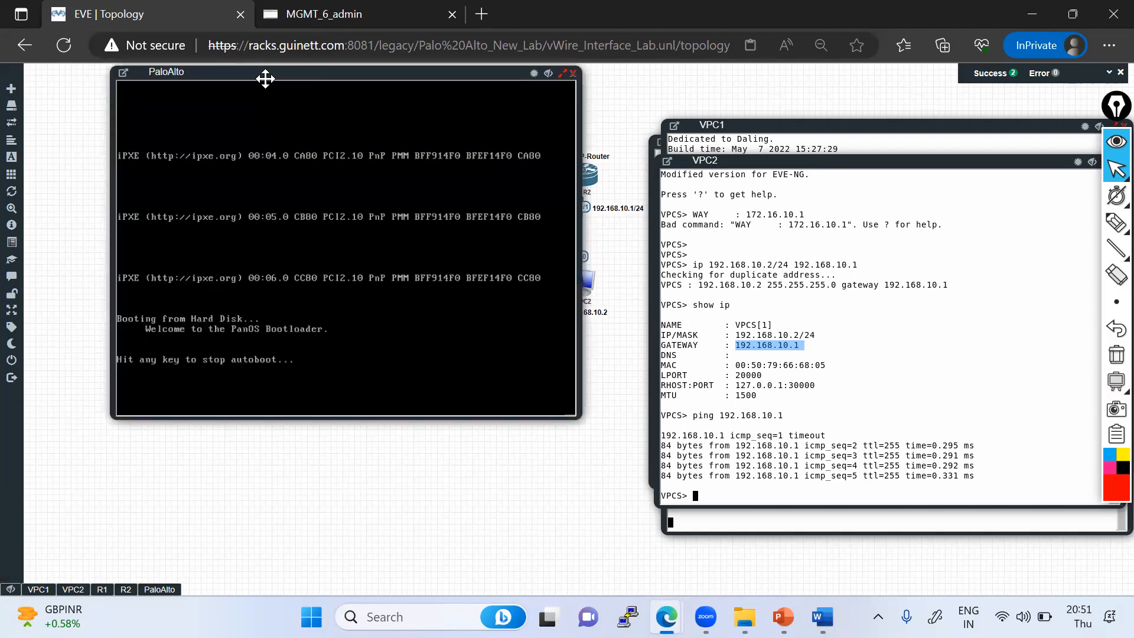
{"action": "left_click_drag", "start_coordinate": [256, 74], "coordinate": [250, 87]}
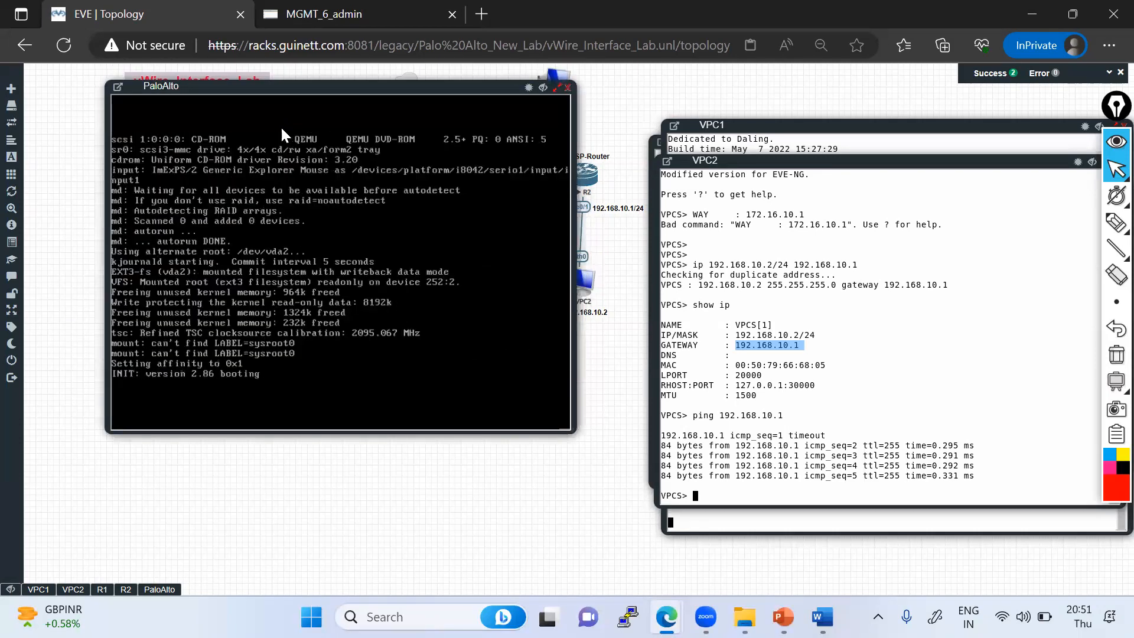
{"action": "mouse_move", "coordinate": [1114, 223]}
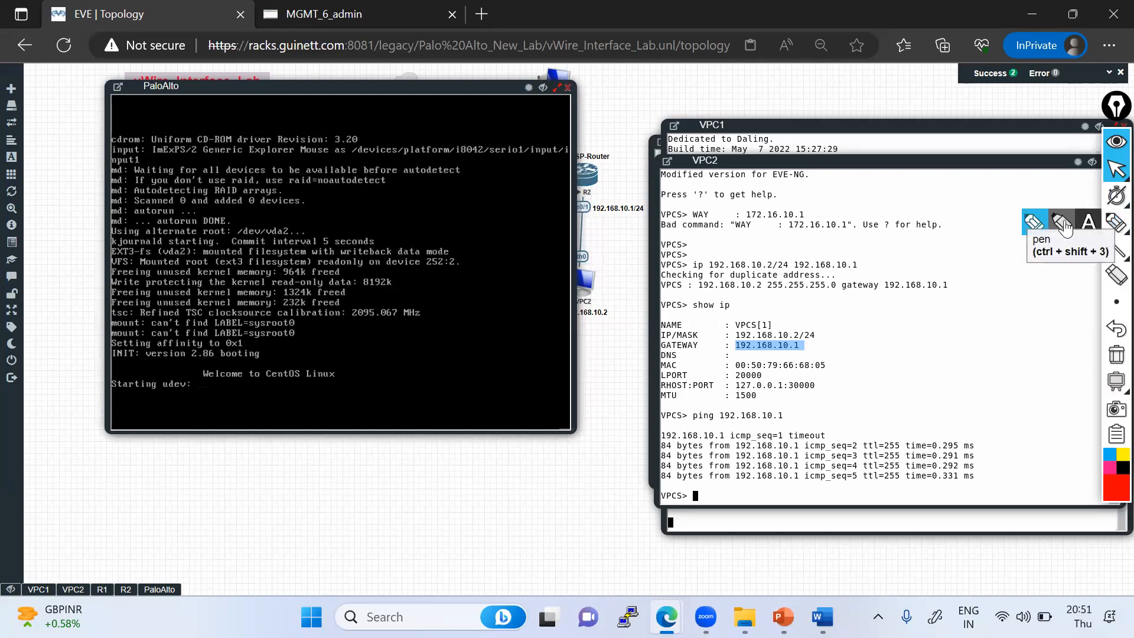
{"action": "left_click", "coordinate": [1034, 224]}
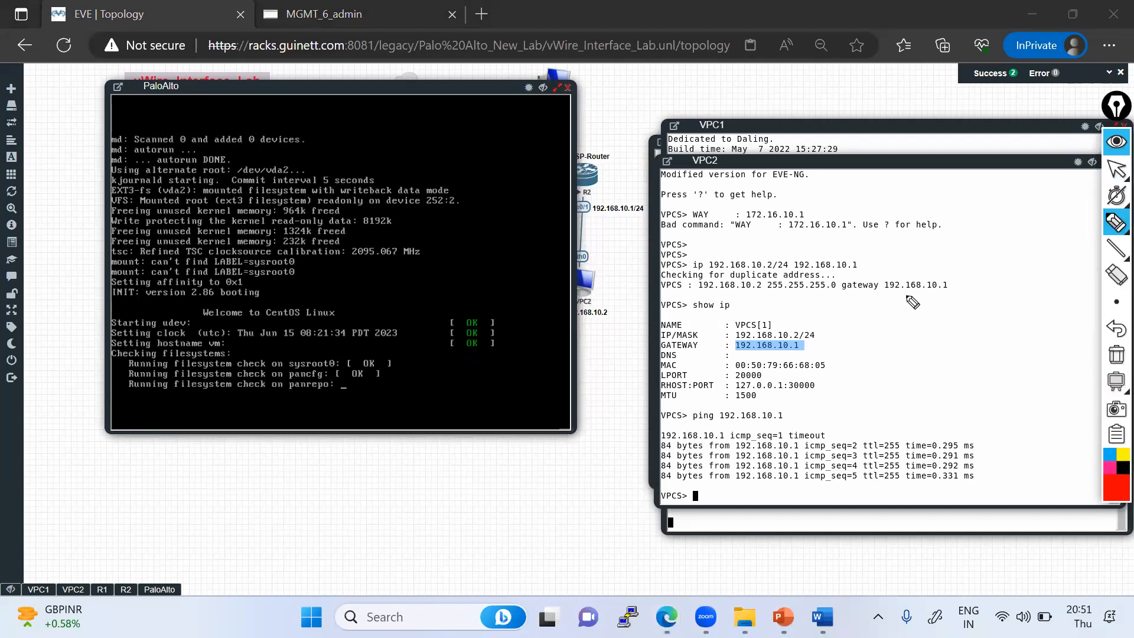
{"action": "left_click_drag", "start_coordinate": [1113, 118], "coordinate": [1114, 129]}
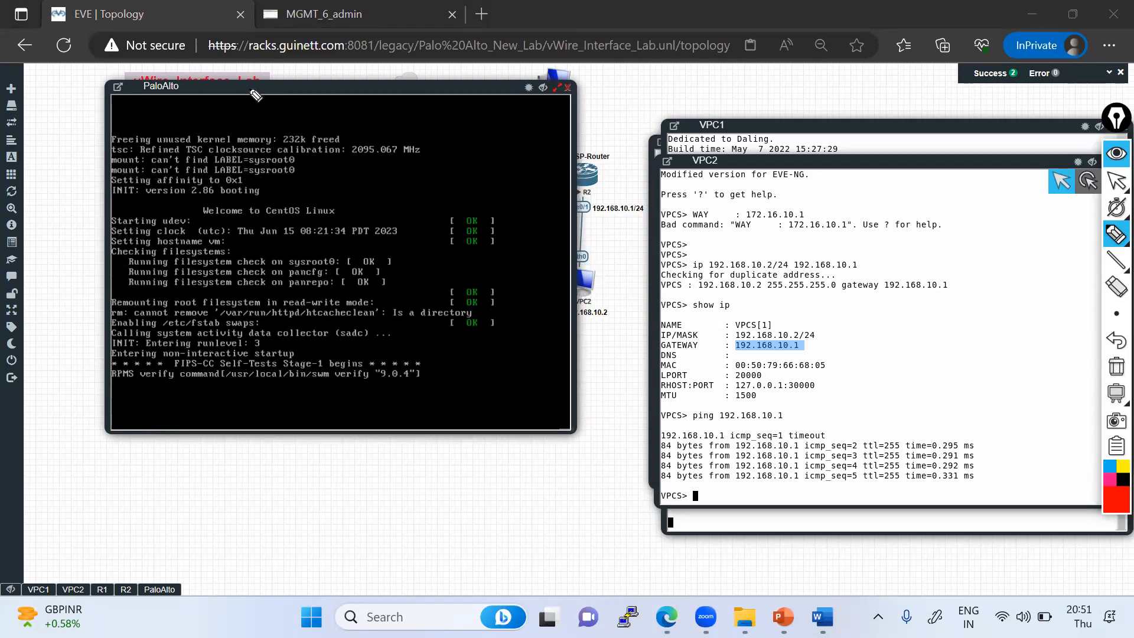
{"action": "left_click", "coordinate": [1114, 187]}
{"action": "mouse_move", "coordinate": [199, 90]}
{"action": "left_mouse_down"}
{"action": "mouse_move", "coordinate": [205, 122]}
{"action": "mouse_move", "coordinate": [180, 121]}
{"action": "mouse_move", "coordinate": [780, 135]}
{"action": "mouse_move", "coordinate": [716, 144]}
{"action": "left_mouse_up"}
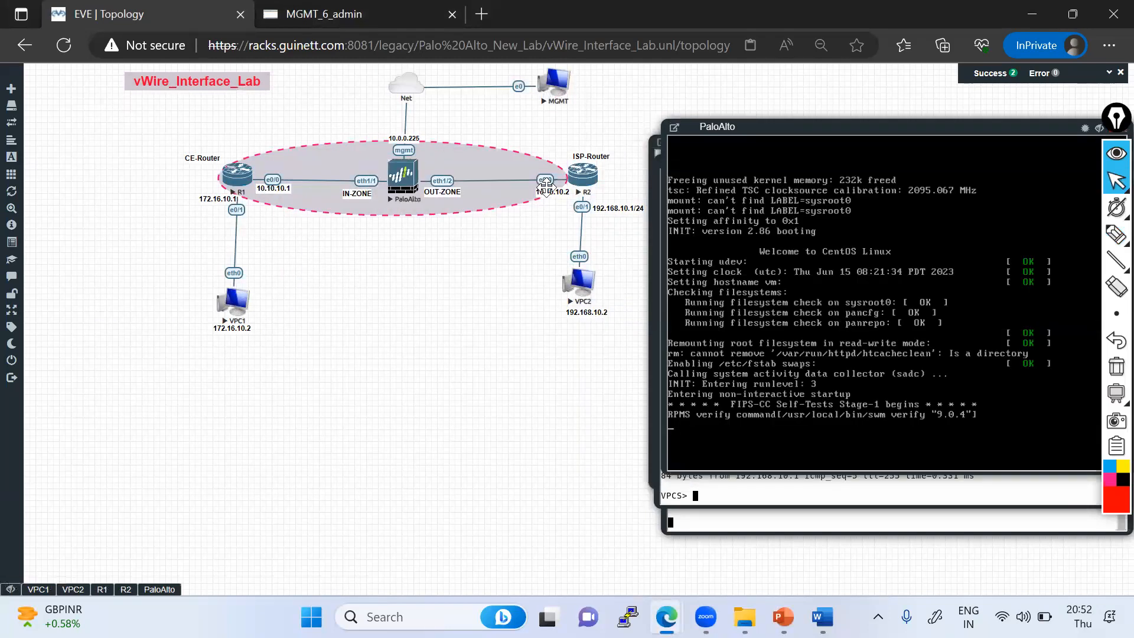
{"action": "left_click", "coordinate": [1115, 235]}
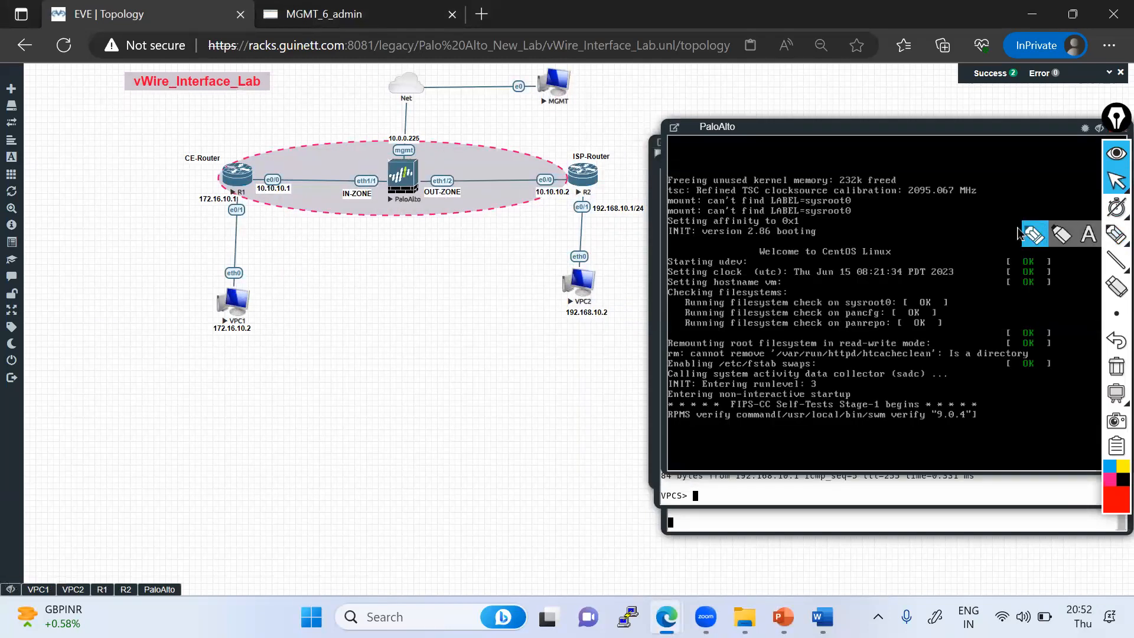
{"action": "left_click", "coordinate": [1037, 238]}
{"action": "left_click_drag", "start_coordinate": [247, 180], "coordinate": [375, 182]}
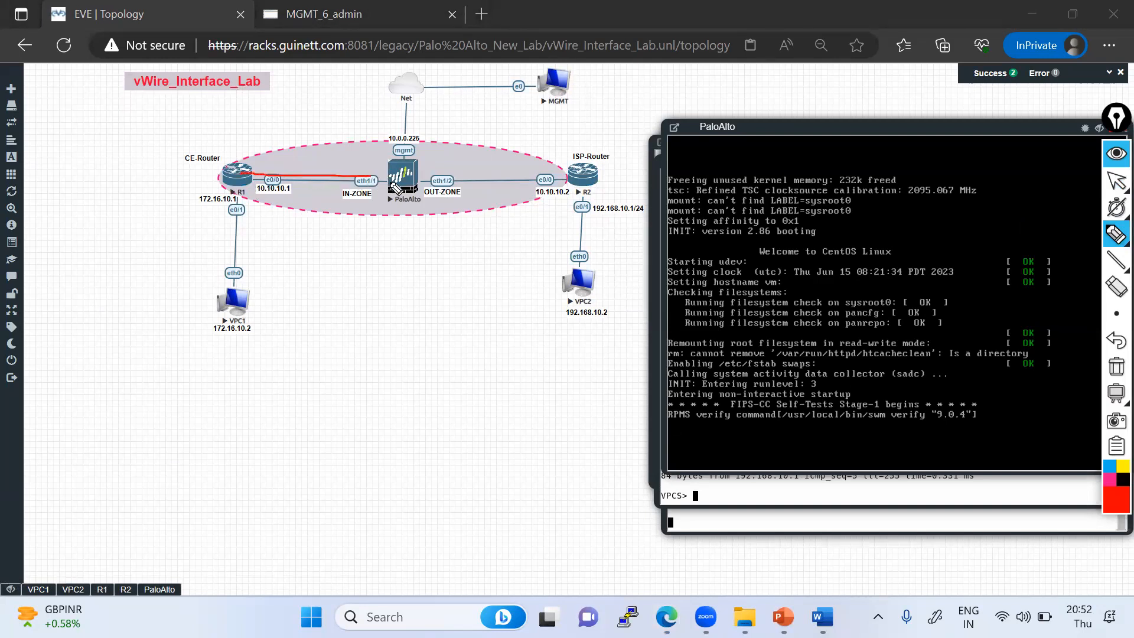
{"action": "left_click_drag", "start_coordinate": [376, 176], "coordinate": [612, 172]}
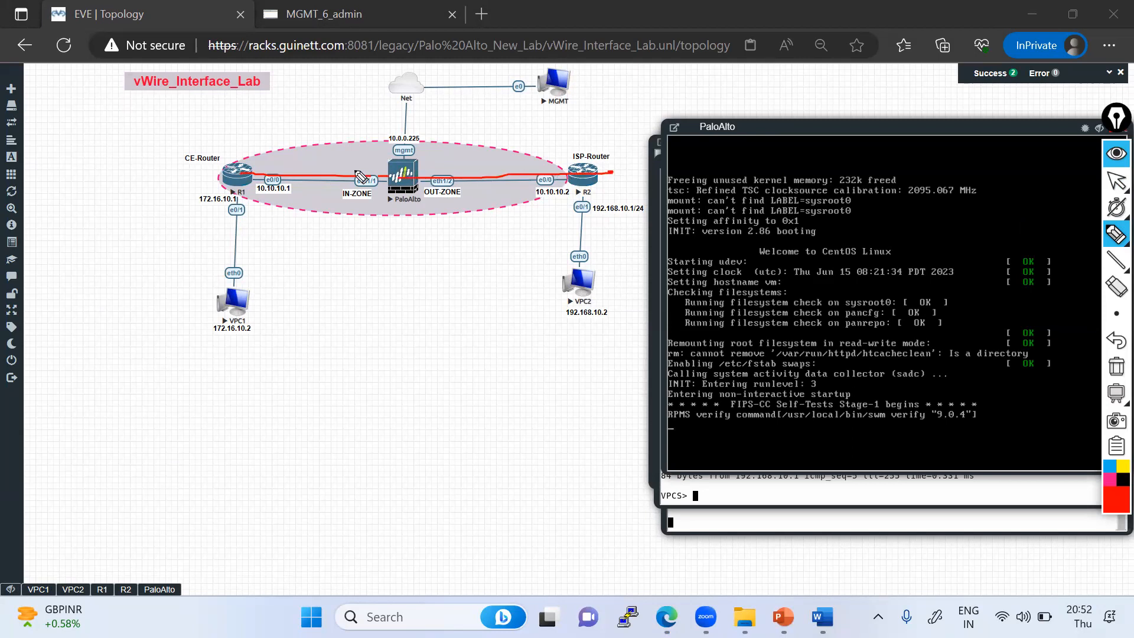
{"action": "mouse_move", "coordinate": [370, 266]}
{"action": "left_mouse_down"}
{"action": "mouse_move", "coordinate": [422, 303]}
{"action": "mouse_move", "coordinate": [373, 269]}
{"action": "left_mouse_up"}
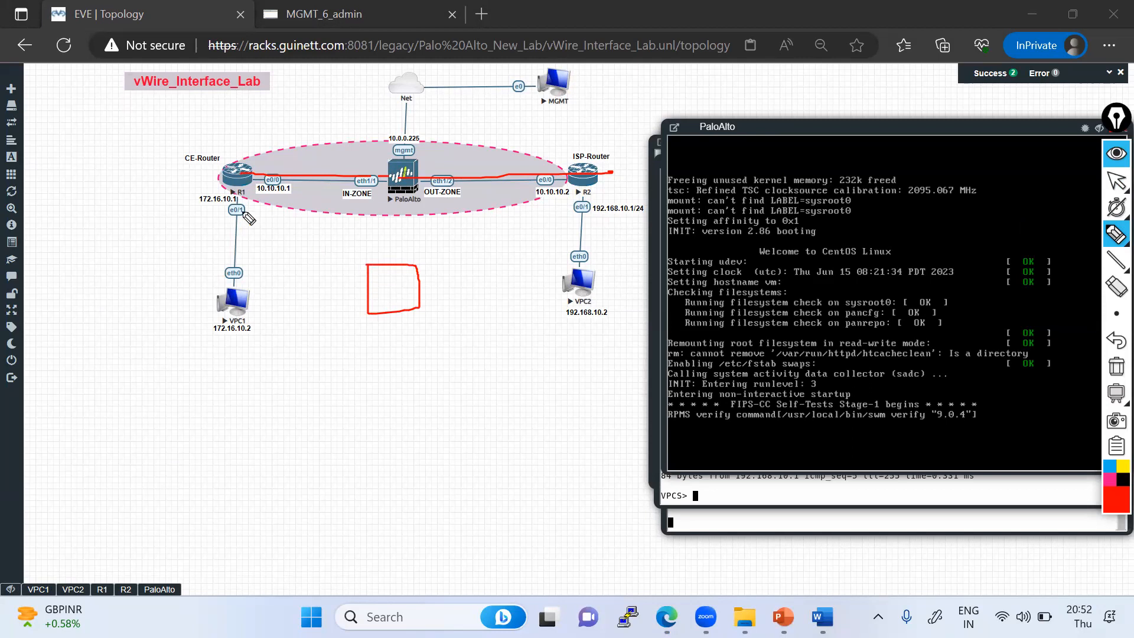
{"action": "mouse_move", "coordinate": [248, 177]}
{"action": "left_mouse_down"}
{"action": "mouse_move", "coordinate": [265, 169]}
{"action": "mouse_move", "coordinate": [362, 189]}
{"action": "mouse_move", "coordinate": [387, 178]}
{"action": "mouse_move", "coordinate": [598, 176]}
{"action": "left_mouse_up"}
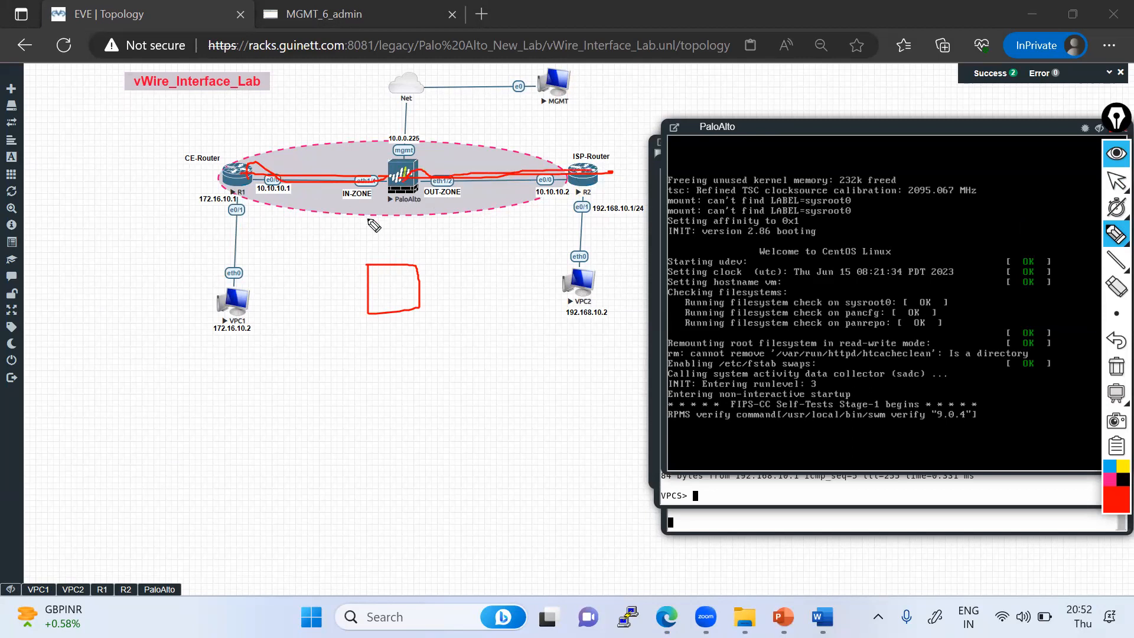
{"action": "mouse_move", "coordinate": [374, 291]}
{"action": "left_mouse_down"}
{"action": "mouse_move", "coordinate": [397, 288]}
{"action": "mouse_move", "coordinate": [387, 293]}
{"action": "mouse_move", "coordinate": [401, 301]}
{"action": "mouse_move", "coordinate": [311, 406]}
{"action": "left_mouse_up"}
{"action": "left_click", "coordinate": [397, 284]}
{"action": "left_click", "coordinate": [401, 316]}
{"action": "left_click_drag", "start_coordinate": [401, 316], "coordinate": [437, 387]}
{"action": "mouse_move", "coordinate": [299, 410]}
{"action": "left_mouse_down"}
{"action": "mouse_move", "coordinate": [345, 409]}
{"action": "mouse_move", "coordinate": [296, 412]}
{"action": "left_mouse_up"}
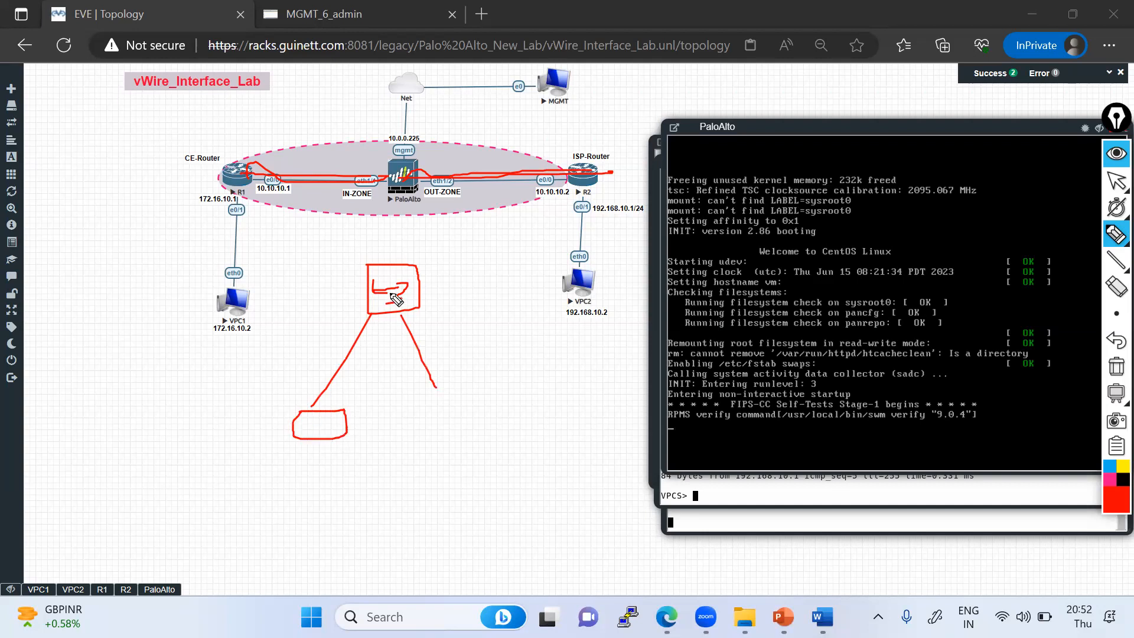
{"action": "mouse_move", "coordinate": [393, 251]}
{"action": "left_mouse_down"}
{"action": "mouse_move", "coordinate": [392, 266]}
{"action": "mouse_move", "coordinate": [410, 257]}
{"action": "left_mouse_up"}
{"action": "left_click", "coordinate": [393, 247]}
{"action": "mouse_move", "coordinate": [308, 424]}
{"action": "left_mouse_down"}
{"action": "mouse_move", "coordinate": [342, 295]}
{"action": "mouse_move", "coordinate": [373, 290]}
{"action": "left_mouse_up"}
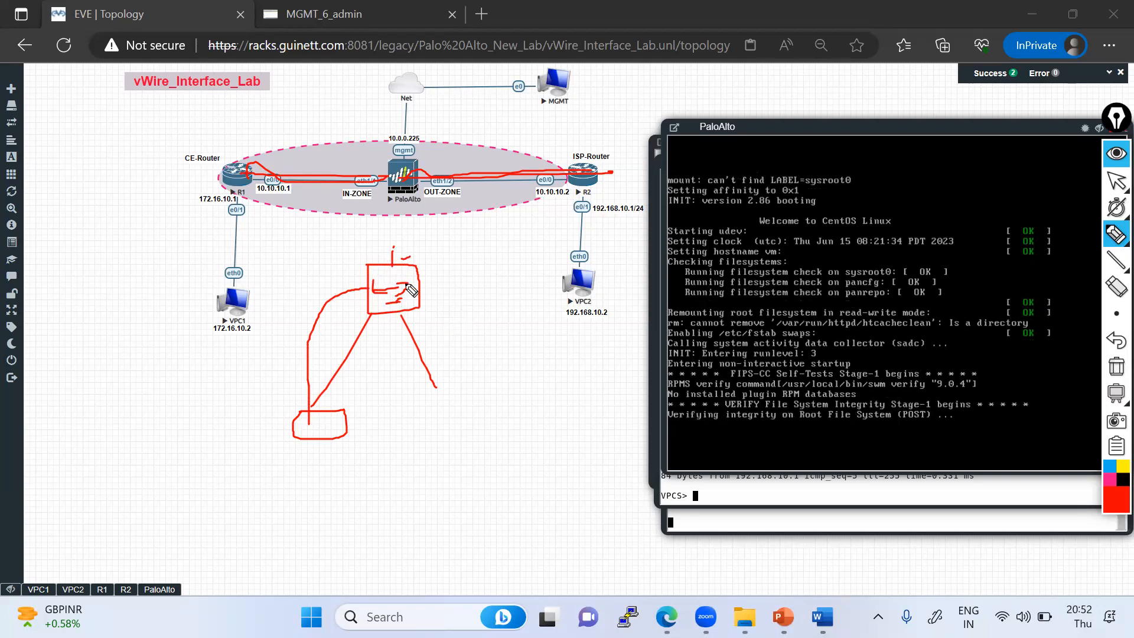
{"action": "mouse_move", "coordinate": [436, 392]}
{"action": "left_mouse_down"}
{"action": "mouse_move", "coordinate": [450, 388]}
{"action": "mouse_move", "coordinate": [450, 421]}
{"action": "mouse_move", "coordinate": [435, 397]}
{"action": "left_mouse_up"}
{"action": "mouse_move", "coordinate": [394, 171]}
{"action": "left_mouse_down"}
{"action": "mouse_move", "coordinate": [391, 188]}
{"action": "mouse_move", "coordinate": [416, 201]}
{"action": "mouse_move", "coordinate": [419, 161]}
{"action": "mouse_move", "coordinate": [395, 166]}
{"action": "left_mouse_up"}
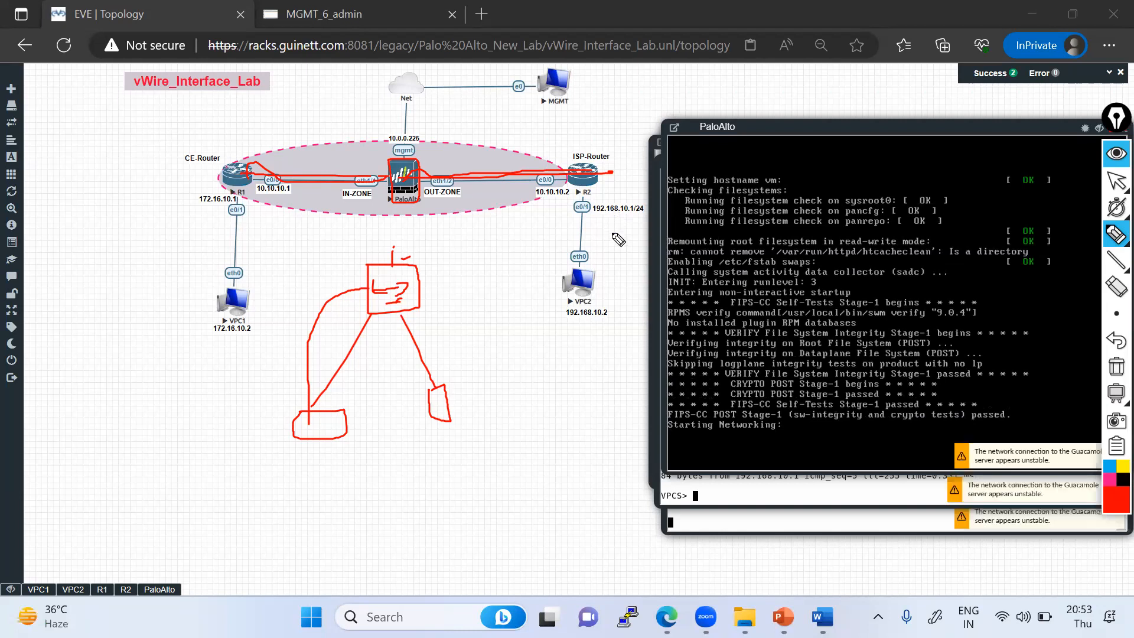
{"action": "left_click", "coordinate": [1117, 180]}
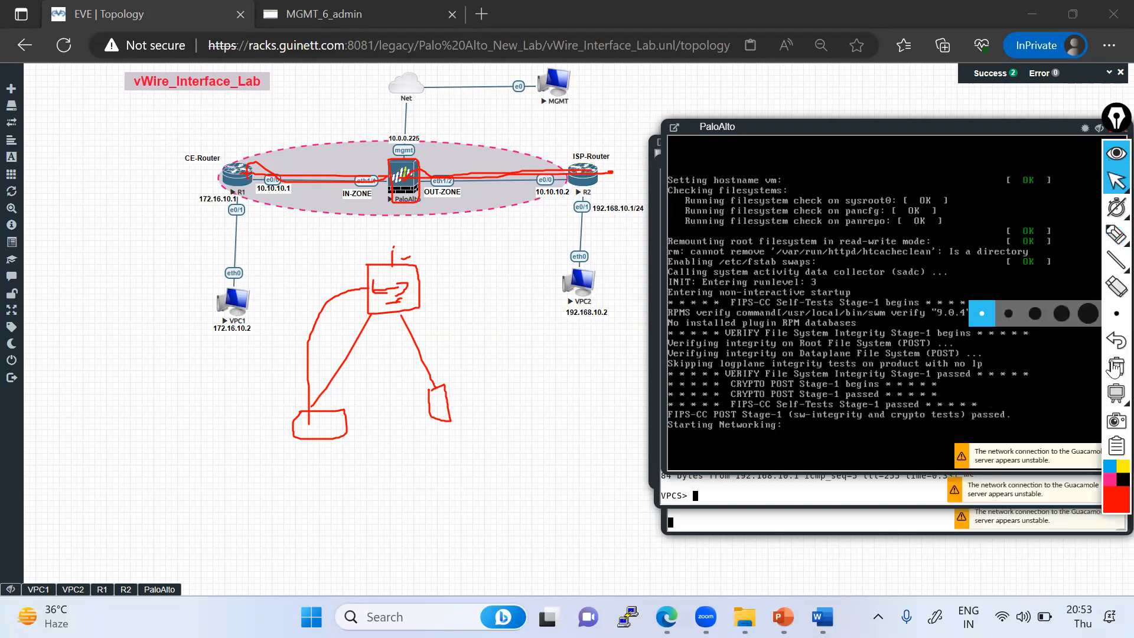
{"action": "left_click", "coordinate": [1116, 367]}
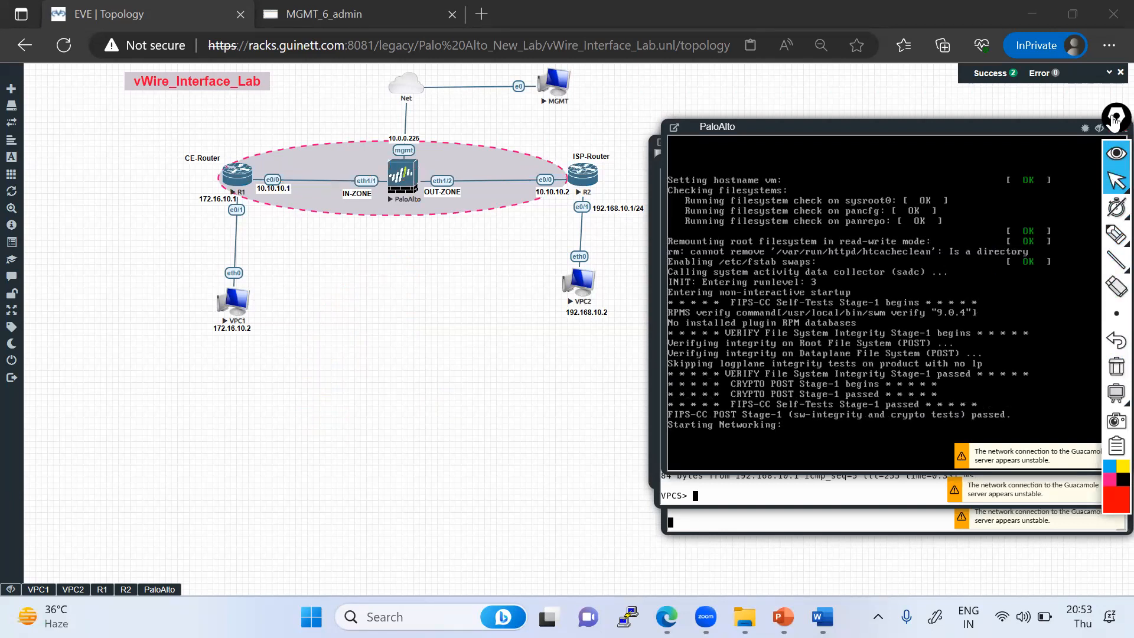
- Reconnect the dropped PaloAlto console session
{"action": "mouse_move", "coordinate": [1116, 226]}
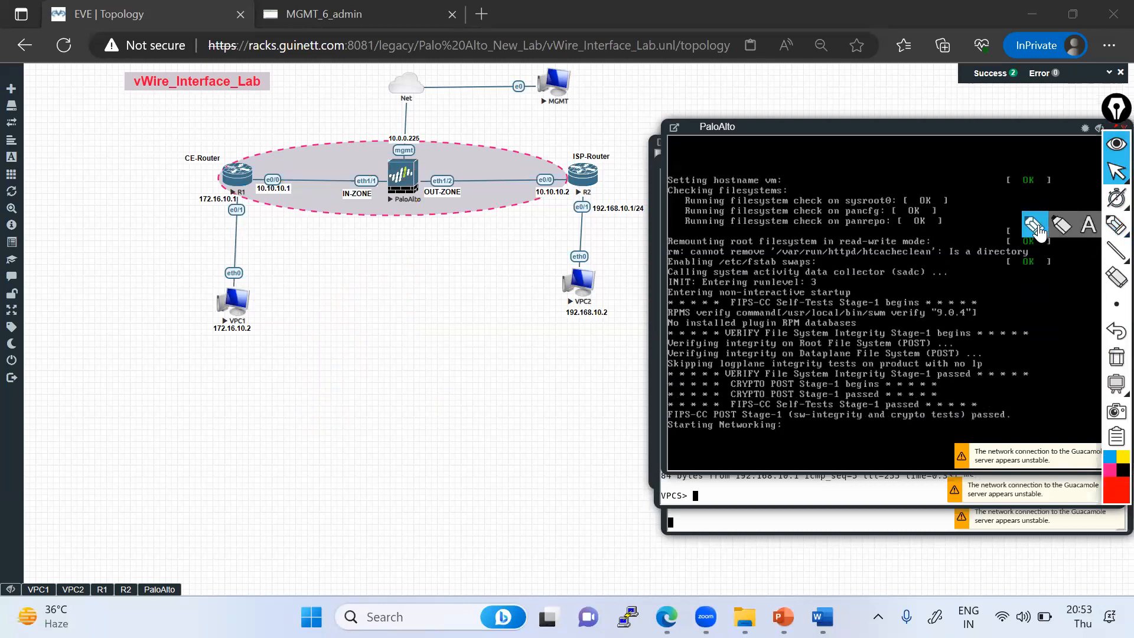
{"action": "left_click", "coordinate": [1037, 227]}
{"action": "left_click_drag", "start_coordinate": [255, 176], "coordinate": [385, 180]}
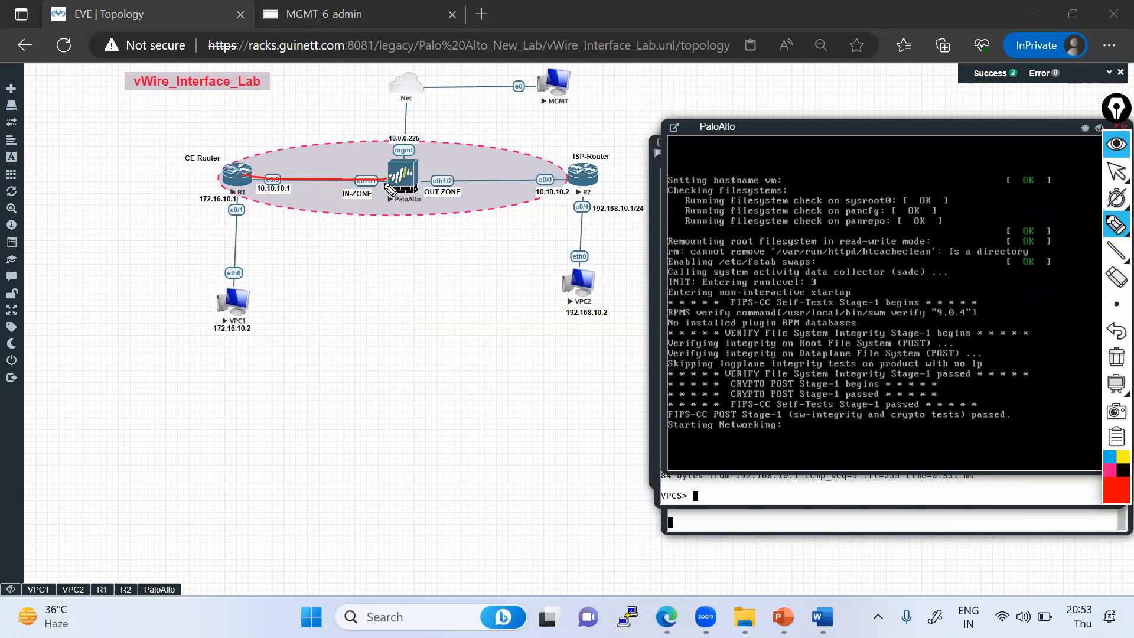
{"action": "mouse_move", "coordinate": [385, 180]}
{"action": "left_mouse_down"}
{"action": "mouse_move", "coordinate": [363, 192]}
{"action": "mouse_move", "coordinate": [433, 157]}
{"action": "mouse_move", "coordinate": [408, 178]}
{"action": "mouse_move", "coordinate": [366, 151]}
{"action": "left_mouse_up"}
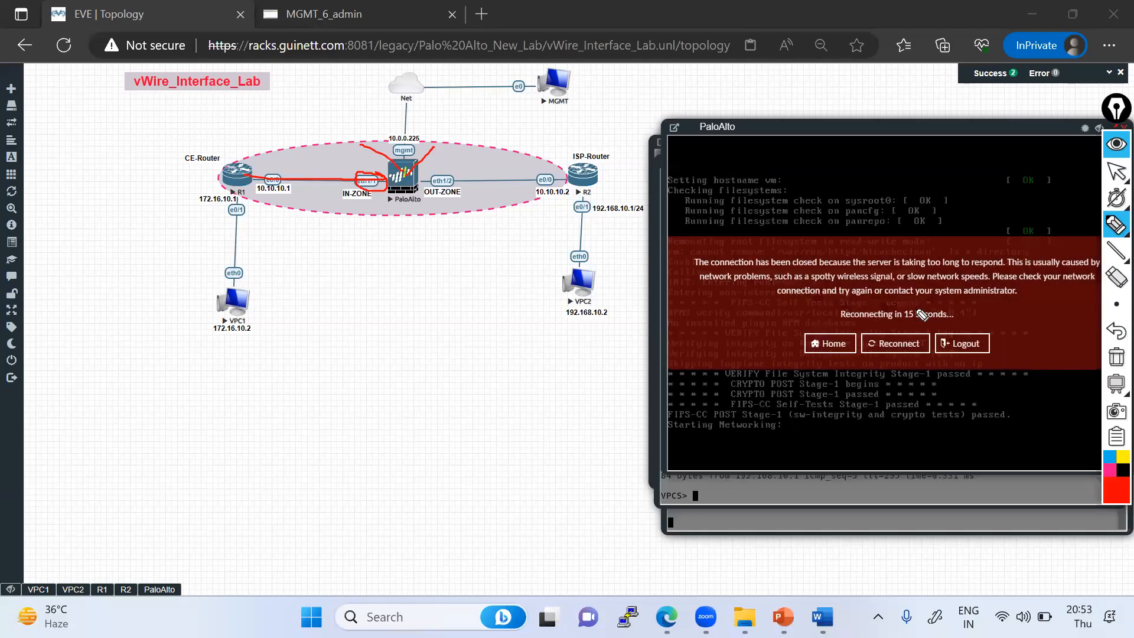
{"action": "left_click", "coordinate": [1117, 172]}
{"action": "left_click", "coordinate": [895, 344]}
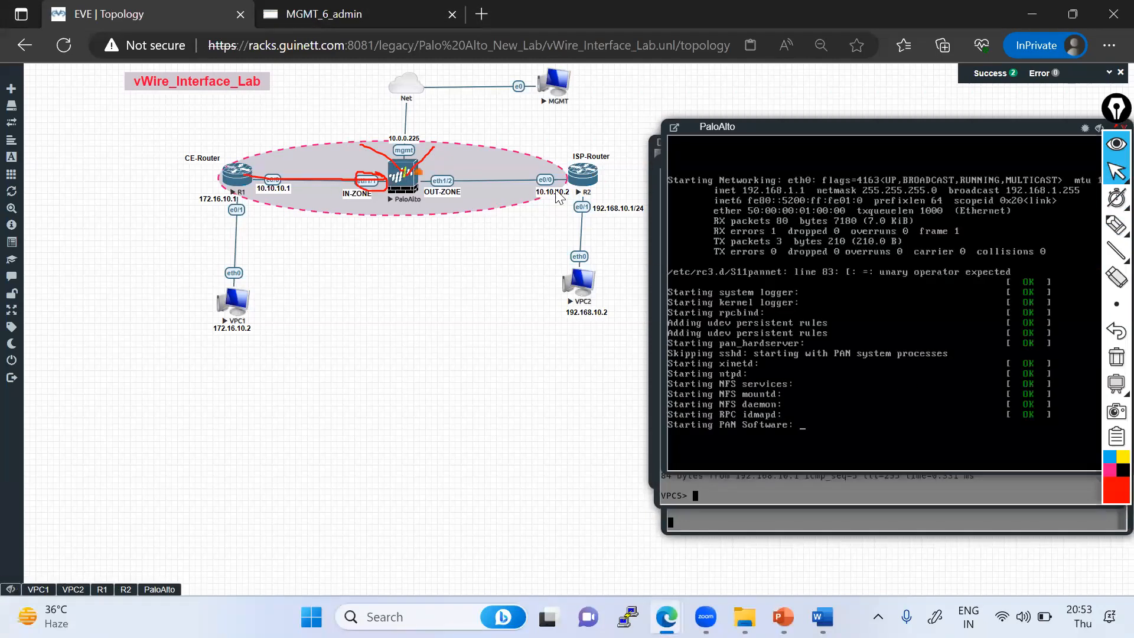
{"action": "mouse_move", "coordinate": [1117, 225]}
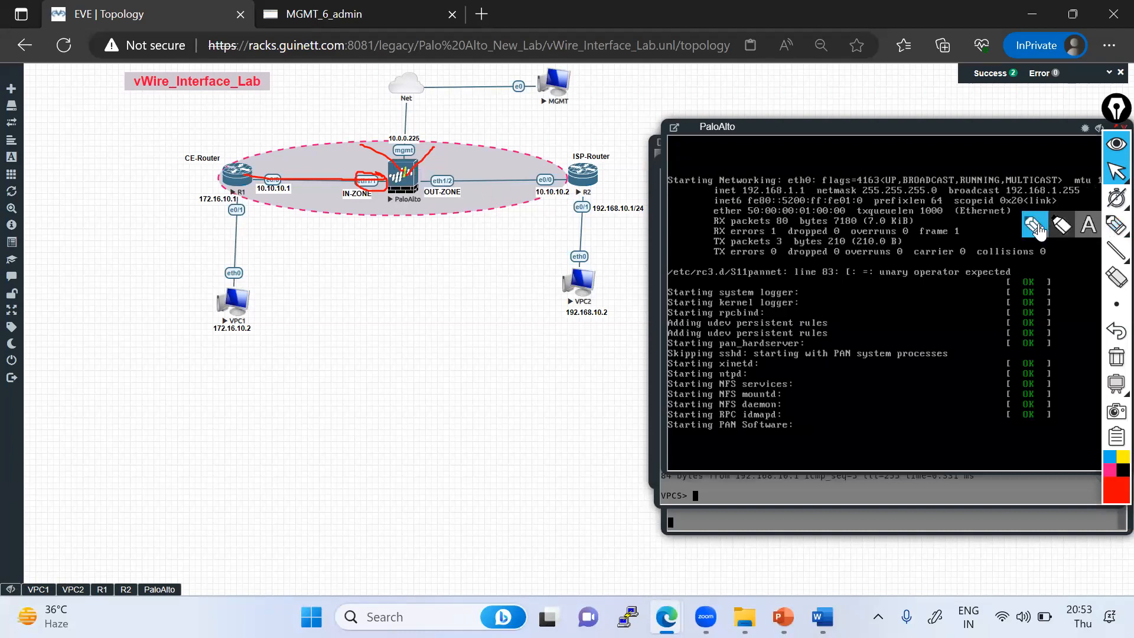
{"action": "left_click", "coordinate": [1035, 226]}
{"action": "left_click_drag", "start_coordinate": [421, 181], "coordinate": [568, 181]}
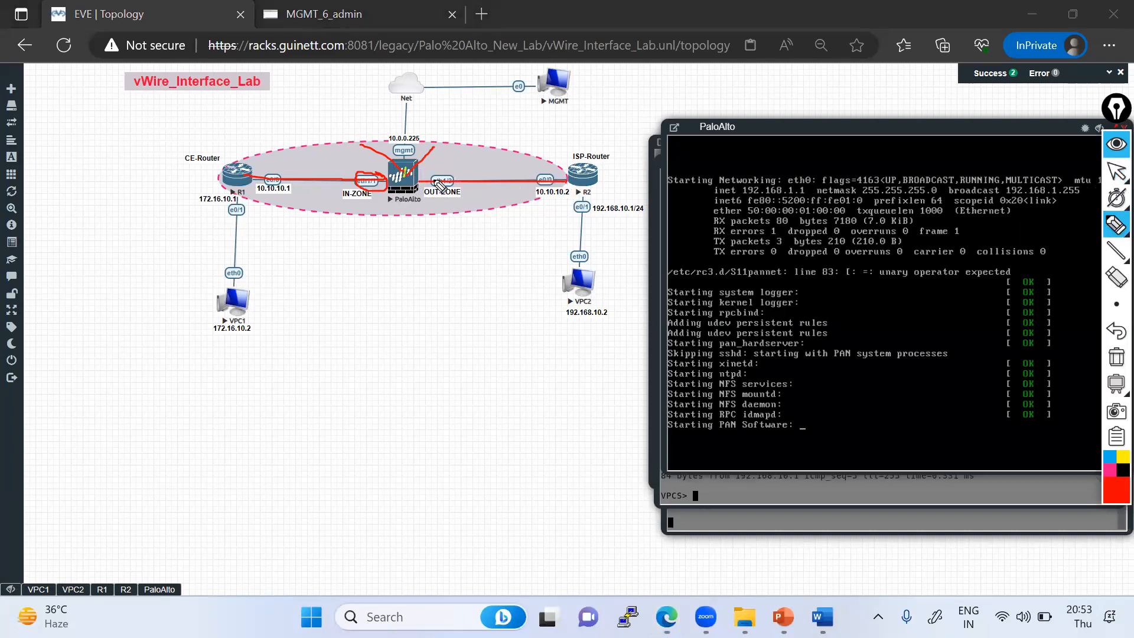
{"action": "mouse_move", "coordinate": [438, 194]}
{"action": "left_mouse_down"}
{"action": "mouse_move", "coordinate": [422, 179]}
{"action": "mouse_move", "coordinate": [436, 179]}
{"action": "left_mouse_up"}
{"action": "left_click_drag", "start_coordinate": [349, 168], "coordinate": [384, 181]}
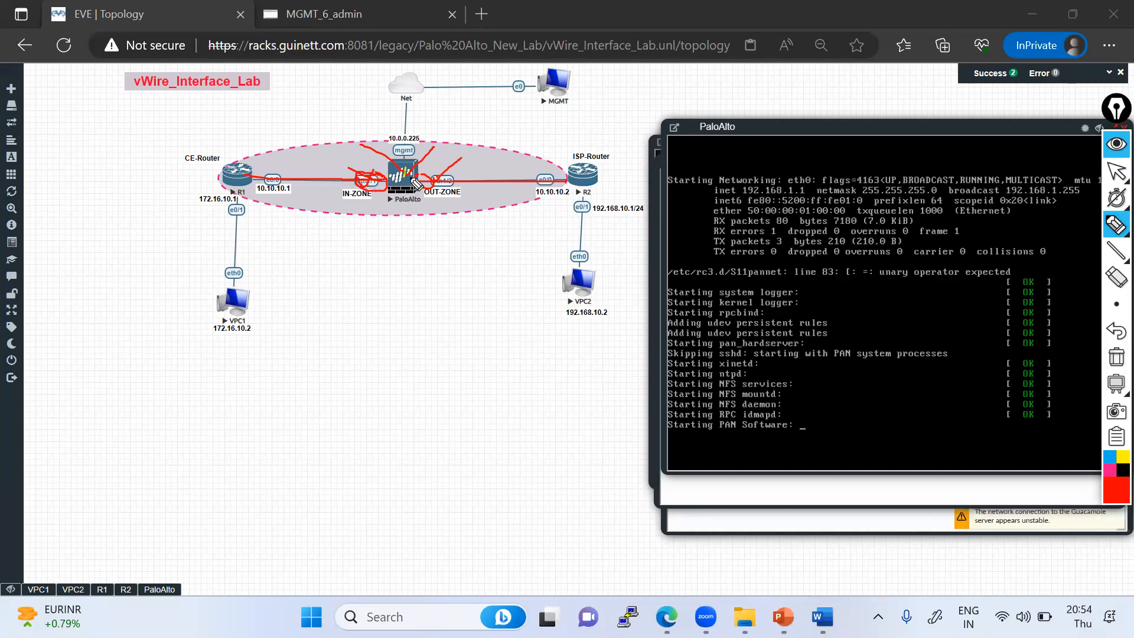
{"action": "left_click", "coordinate": [1116, 172]}
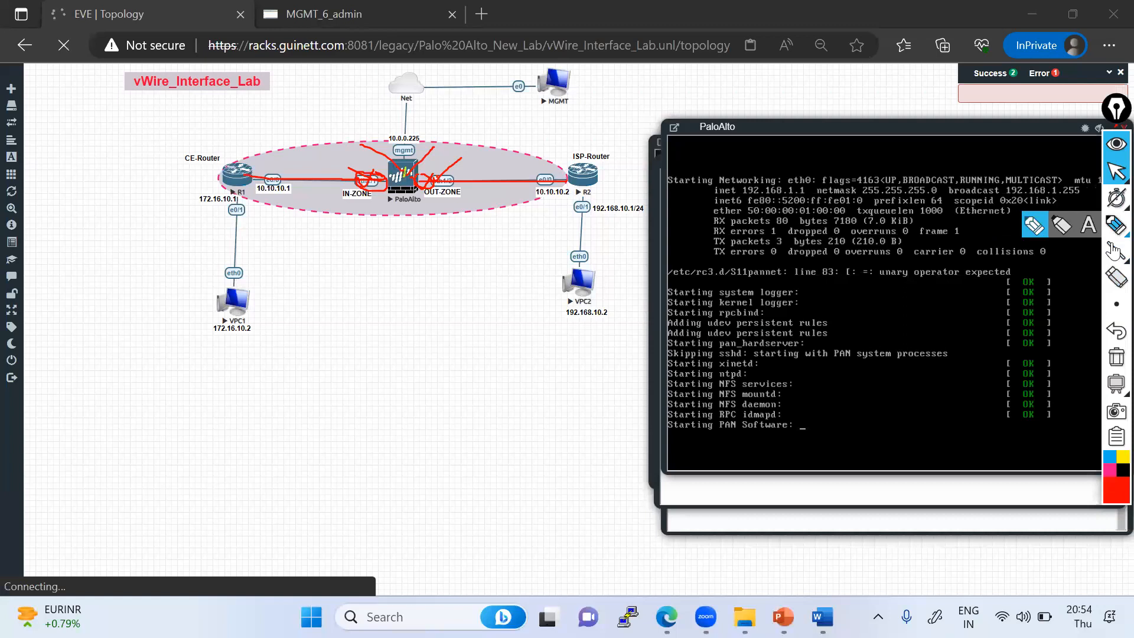
{"action": "left_click", "coordinate": [1115, 358]}
{"action": "mouse_move", "coordinate": [1114, 226]}
{"action": "left_click", "coordinate": [1034, 227]}
{"action": "mouse_move", "coordinate": [362, 192]}
{"action": "left_mouse_down"}
{"action": "mouse_move", "coordinate": [385, 176]}
{"action": "mouse_move", "coordinate": [356, 178]}
{"action": "mouse_move", "coordinate": [353, 167]}
{"action": "mouse_move", "coordinate": [364, 169]}
{"action": "left_mouse_up"}
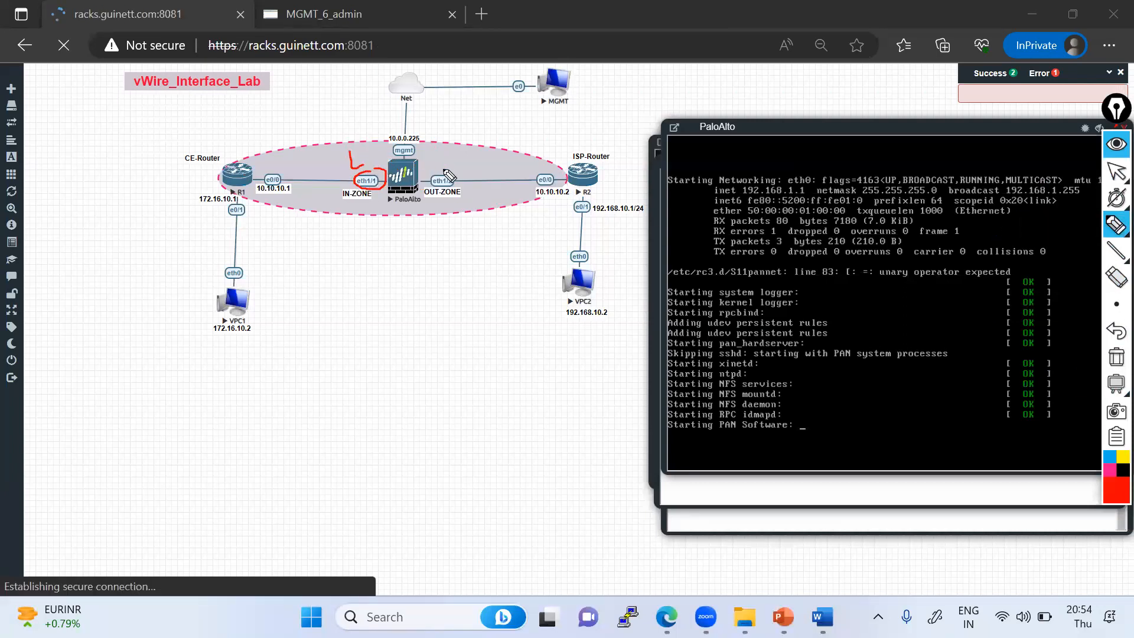
{"action": "left_click_drag", "start_coordinate": [448, 163], "coordinate": [469, 168]}
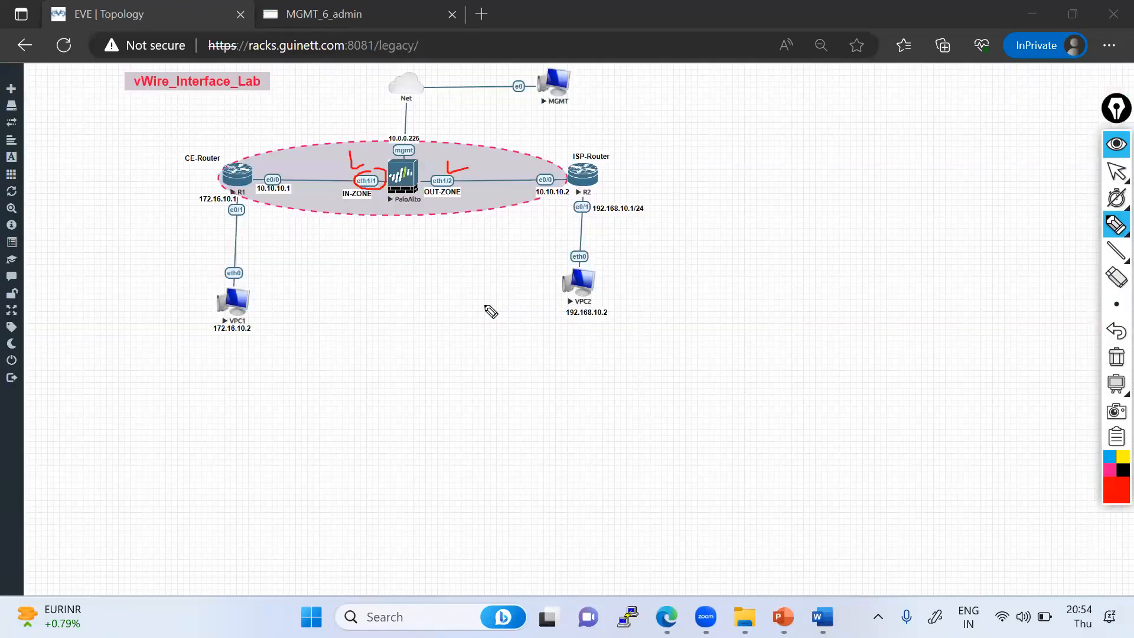
{"action": "mouse_move", "coordinate": [366, 182]}
{"action": "left_mouse_down"}
{"action": "mouse_move", "coordinate": [367, 213]}
{"action": "mouse_move", "coordinate": [429, 206]}
{"action": "mouse_move", "coordinate": [427, 180]}
{"action": "mouse_move", "coordinate": [411, 175]}
{"action": "left_mouse_up"}
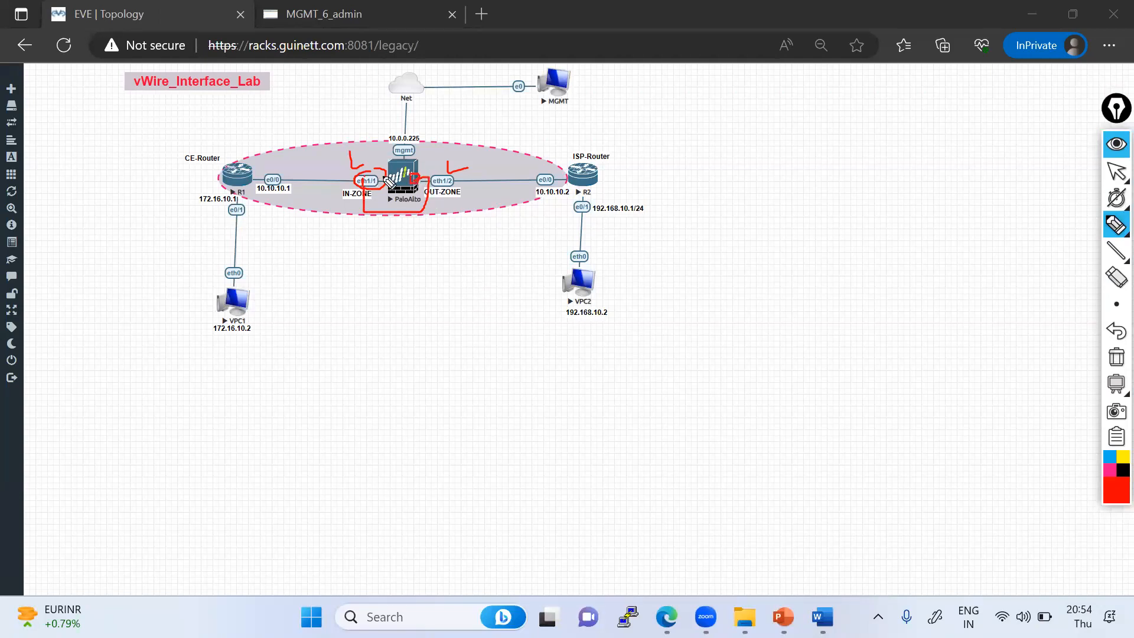
{"action": "left_click_drag", "start_coordinate": [261, 180], "coordinate": [577, 175]}
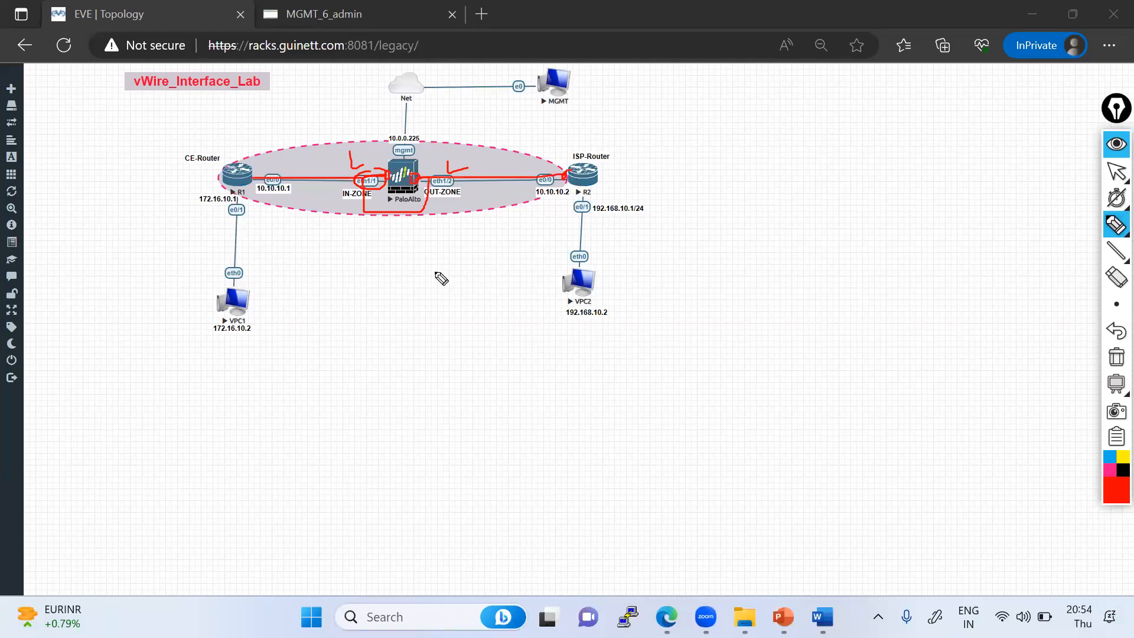
{"action": "mouse_move", "coordinate": [1114, 208]}
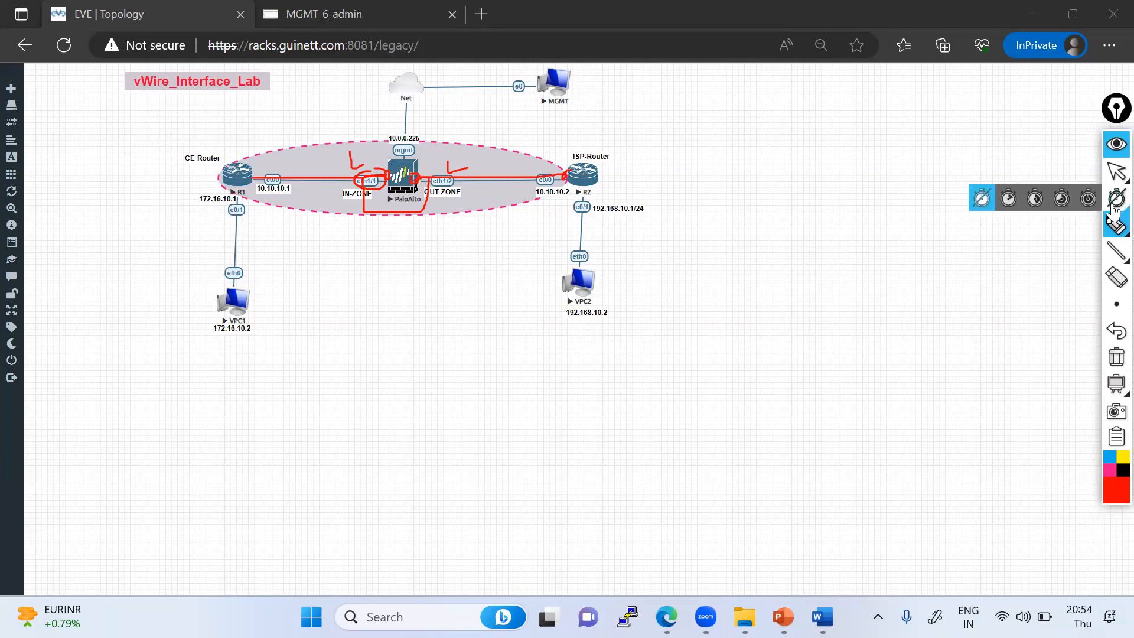
{"action": "left_click", "coordinate": [1117, 171]}
- Reopen the PaloAlto node's console from the topology and position it beside the diagram
{"action": "left_click", "coordinate": [358, 14]}
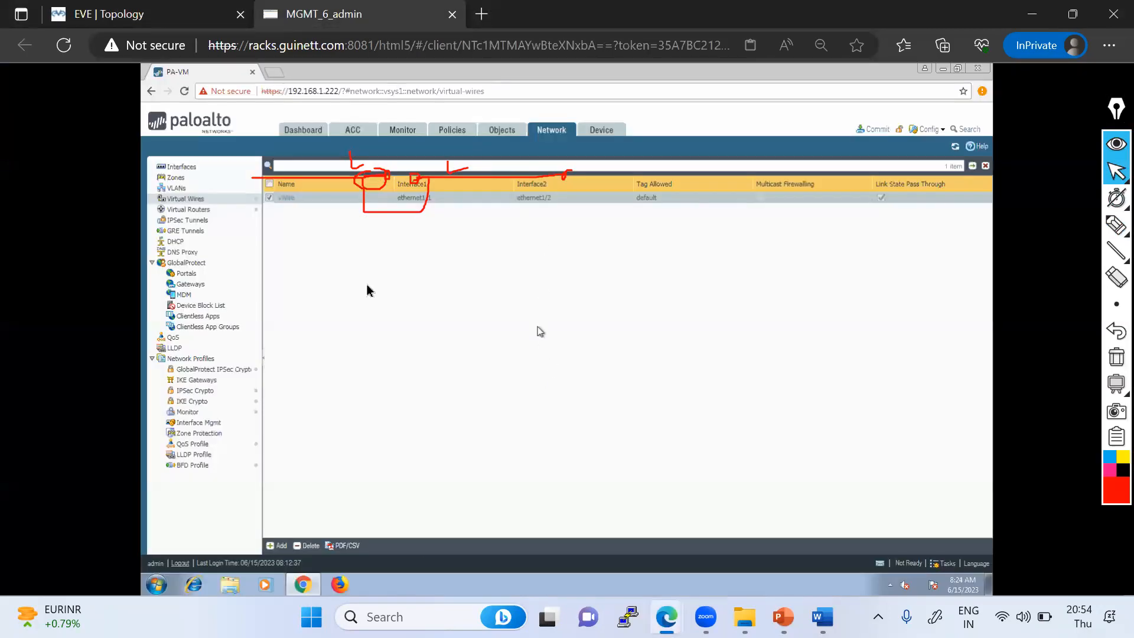
{"action": "left_click", "coordinate": [129, 12]}
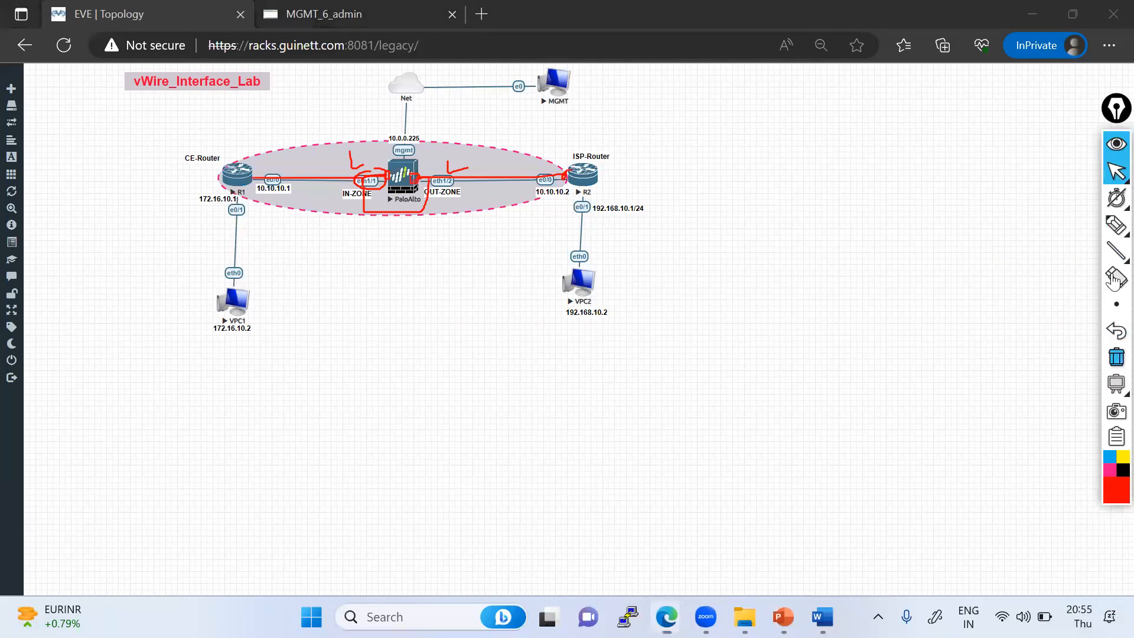
{"action": "left_click", "coordinate": [1114, 280]}
{"action": "left_click", "coordinate": [404, 180]}
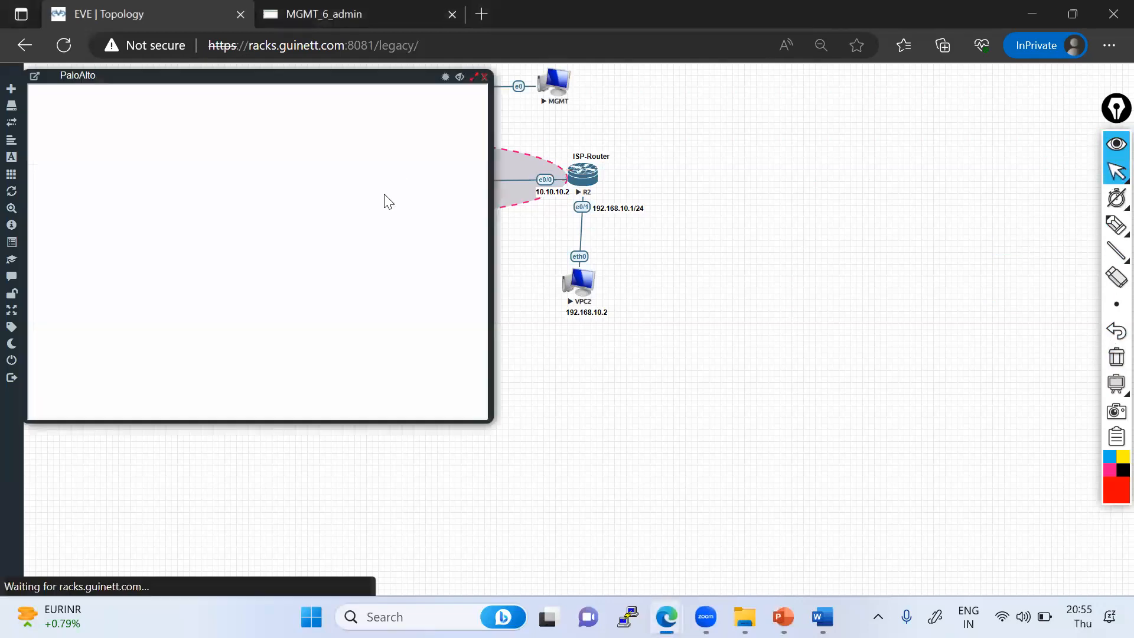
{"action": "left_click_drag", "start_coordinate": [162, 81], "coordinate": [745, 88]}
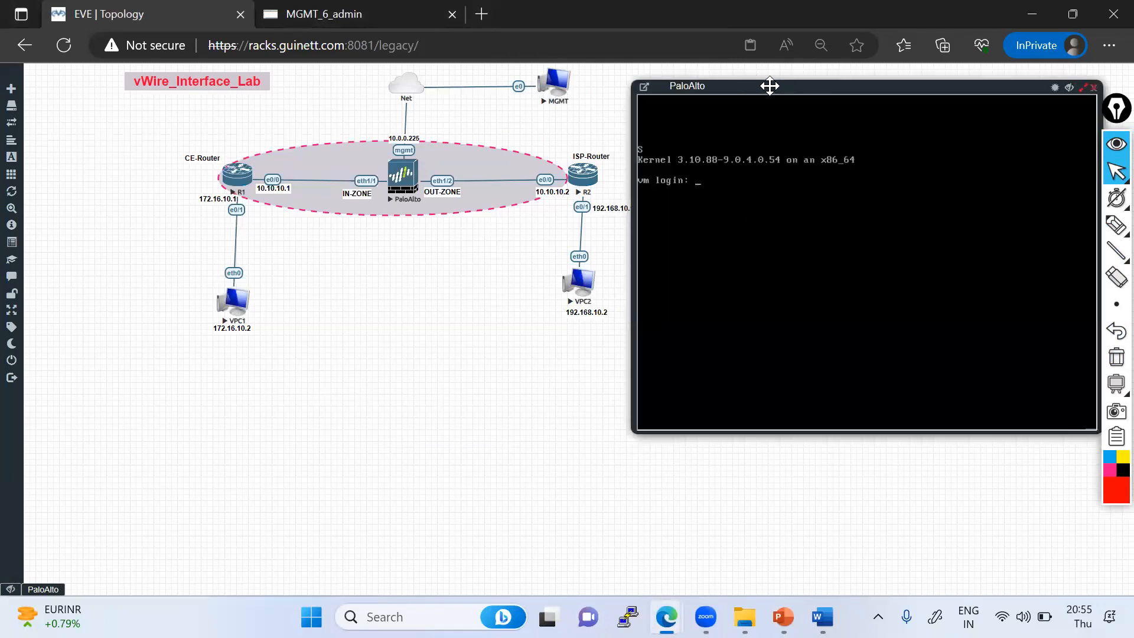
{"action": "left_click_drag", "start_coordinate": [770, 86], "coordinate": [799, 85]}
{"action": "left_click_drag", "start_coordinate": [731, 83], "coordinate": [724, 87]}
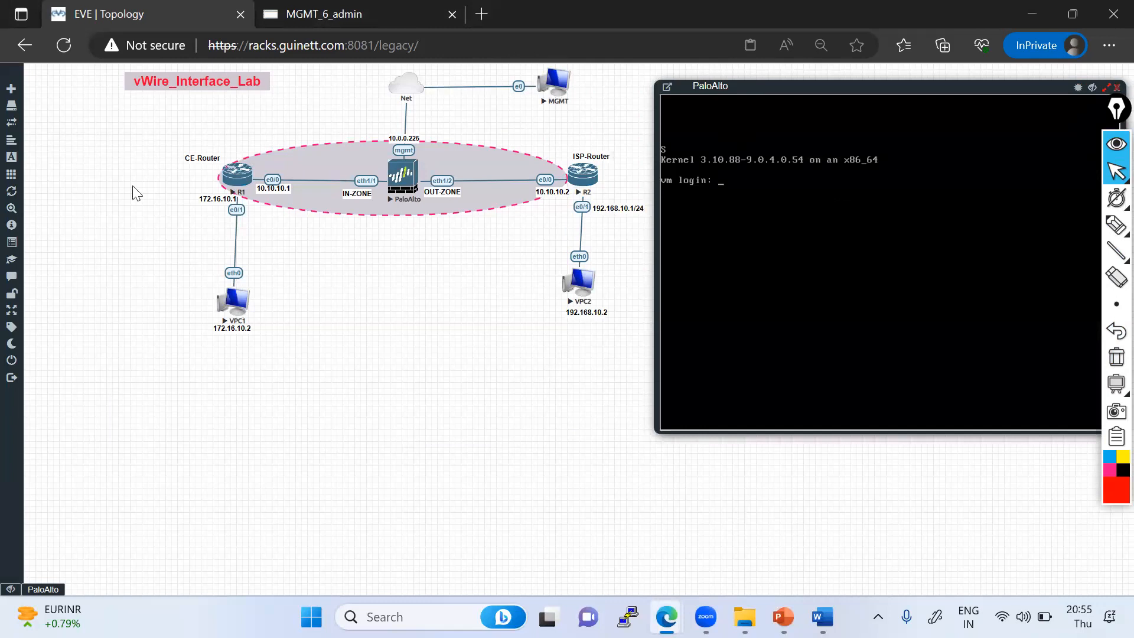
- Switch to the PAN-OS admin guide PDF and open the section Layer 2 and Layer 3 Packets over a Virtual Wire
{"action": "key", "text": "alt+Tab"}
{"action": "left_click", "coordinate": [17, 81]}
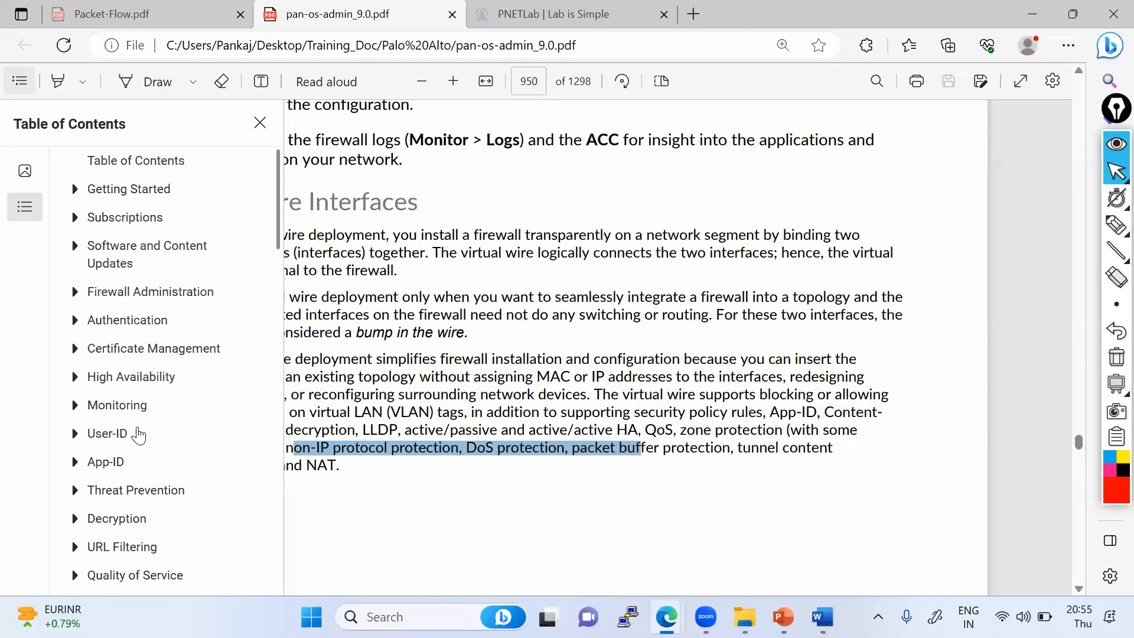
{"action": "scroll", "coordinate": [140, 433], "scroll_direction": "down", "scroll_amount": 5}
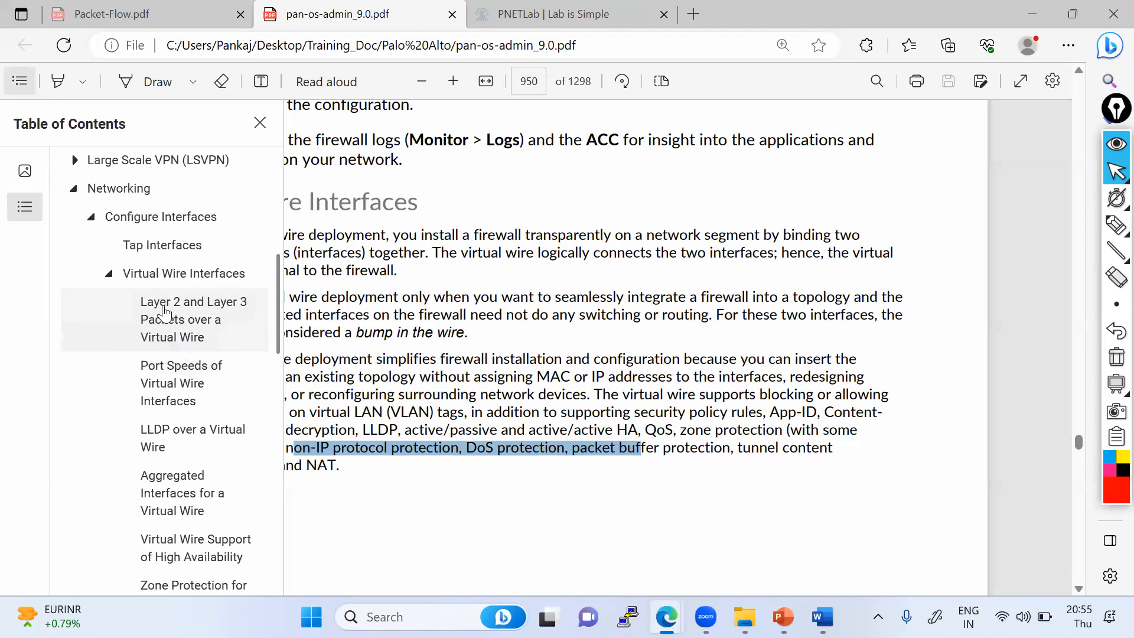
{"action": "left_click", "coordinate": [208, 306]}
{"action": "left_click", "coordinate": [434, 220]}
{"action": "scroll", "coordinate": [335, 220], "scroll_direction": "up", "scroll_amount": 1}
{"action": "left_click_drag", "start_coordinate": [169, 202], "coordinate": [640, 190]}
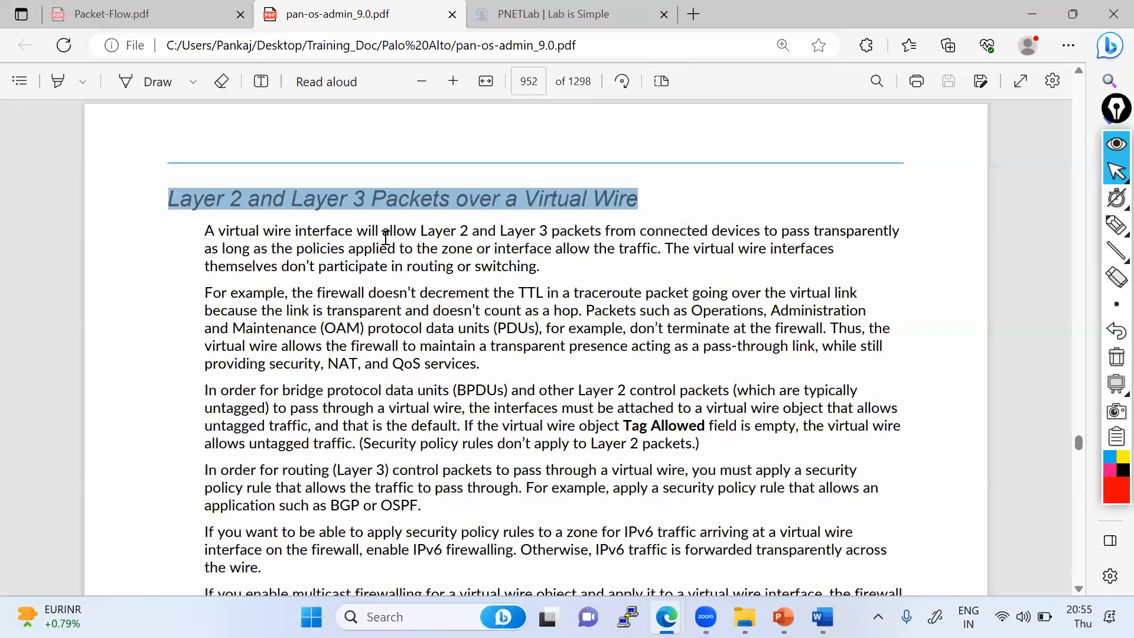
- Read through the admin guide's virtual wire sections on VLAN-tagged traffic, subinterfaces and the Figure 10 subinterface deployment
{"action": "scroll", "coordinate": [390, 278], "scroll_direction": "down", "scroll_amount": 5}
{"action": "scroll", "coordinate": [399, 300], "scroll_direction": "down", "scroll_amount": 7}
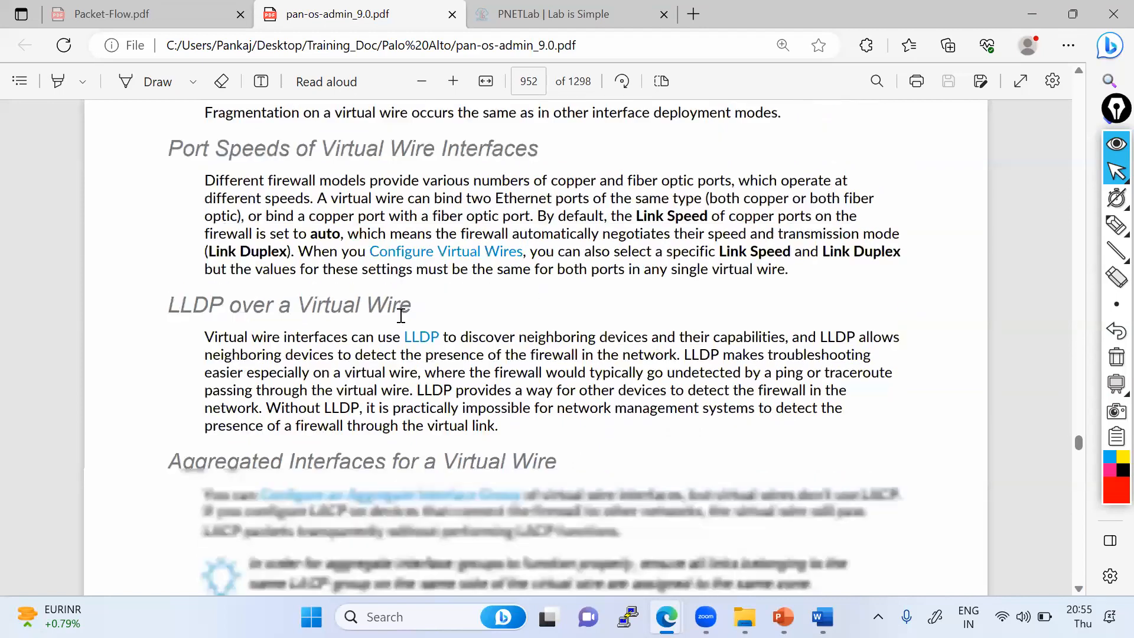
{"action": "scroll", "coordinate": [401, 324], "scroll_direction": "down", "scroll_amount": 8}
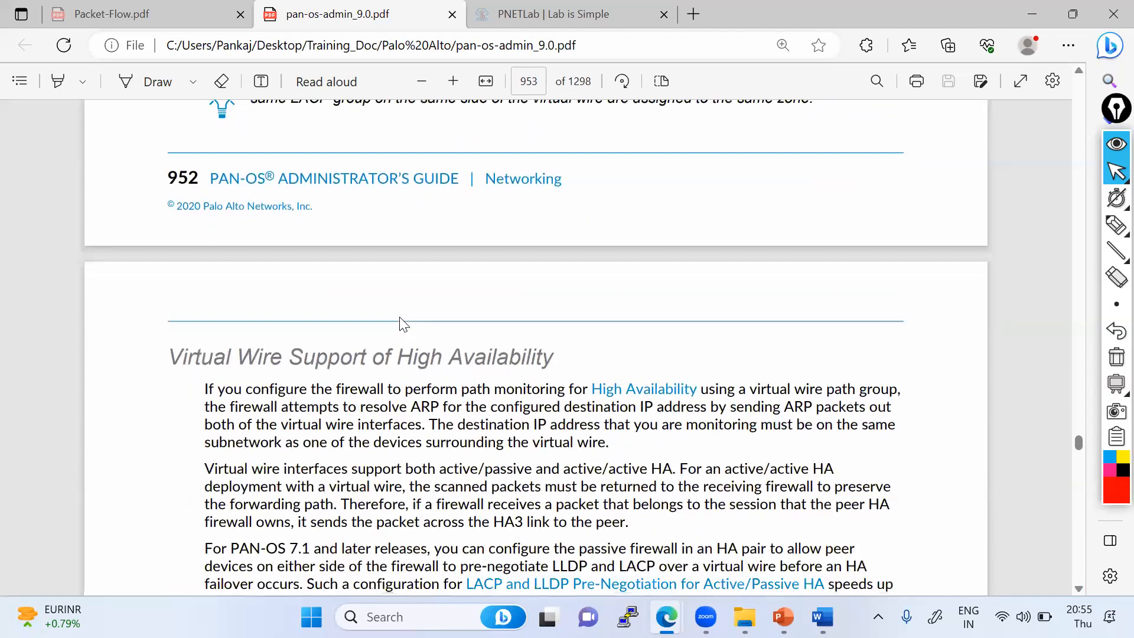
{"action": "scroll", "coordinate": [400, 324], "scroll_direction": "down", "scroll_amount": 7}
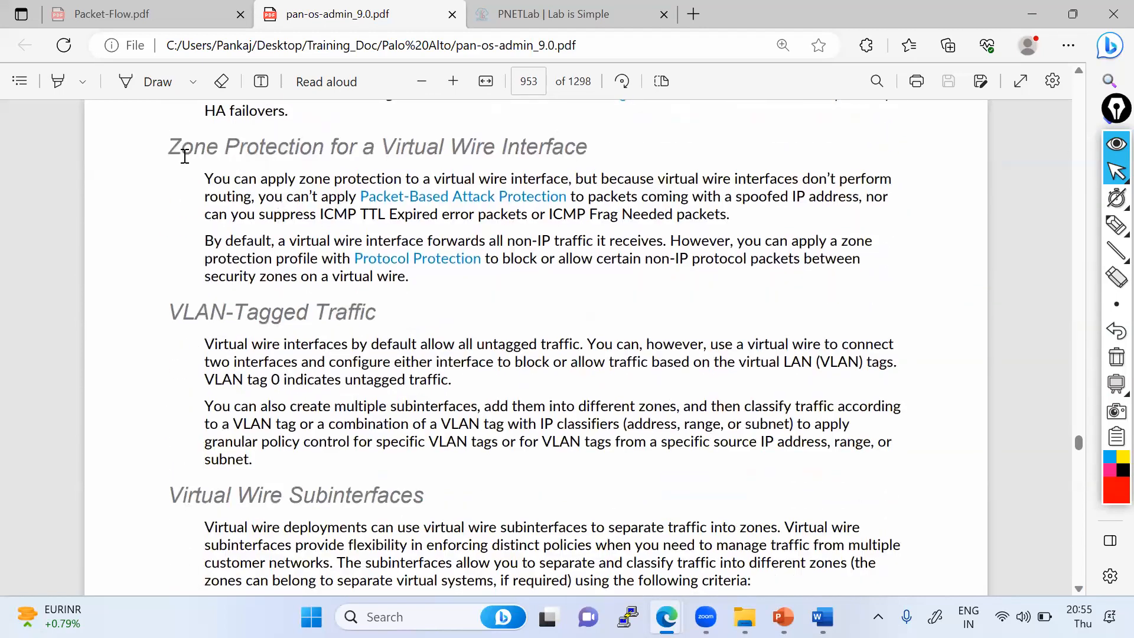
{"action": "scroll", "coordinate": [408, 154], "scroll_direction": "up", "scroll_amount": 1}
{"action": "double_click", "coordinate": [408, 153]}
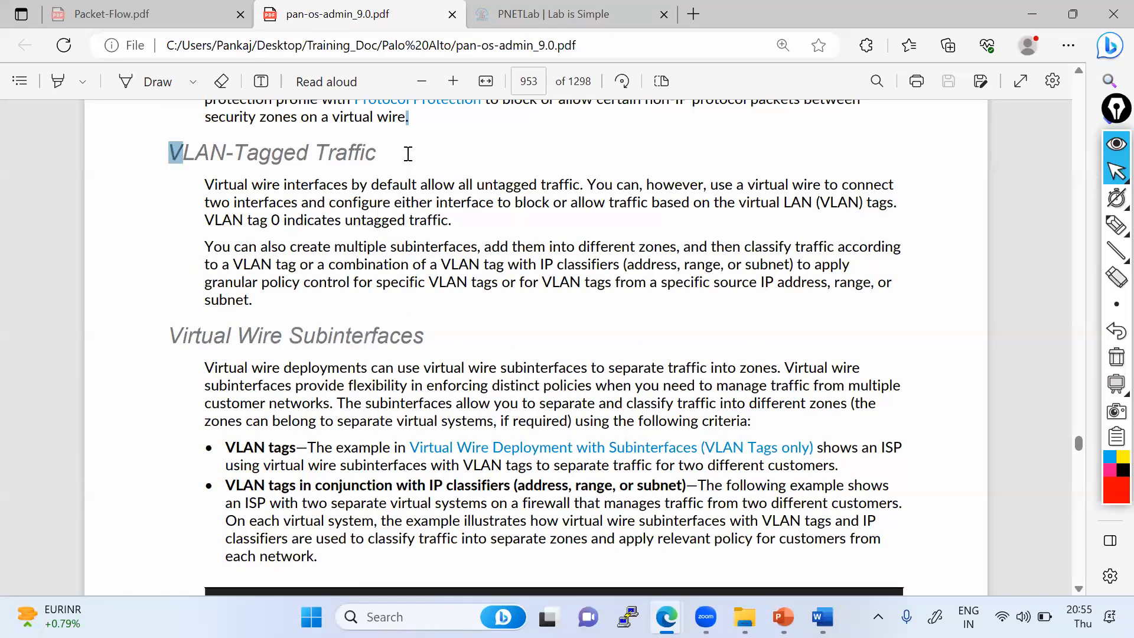
{"action": "scroll", "coordinate": [413, 355], "scroll_direction": "down", "scroll_amount": 3}
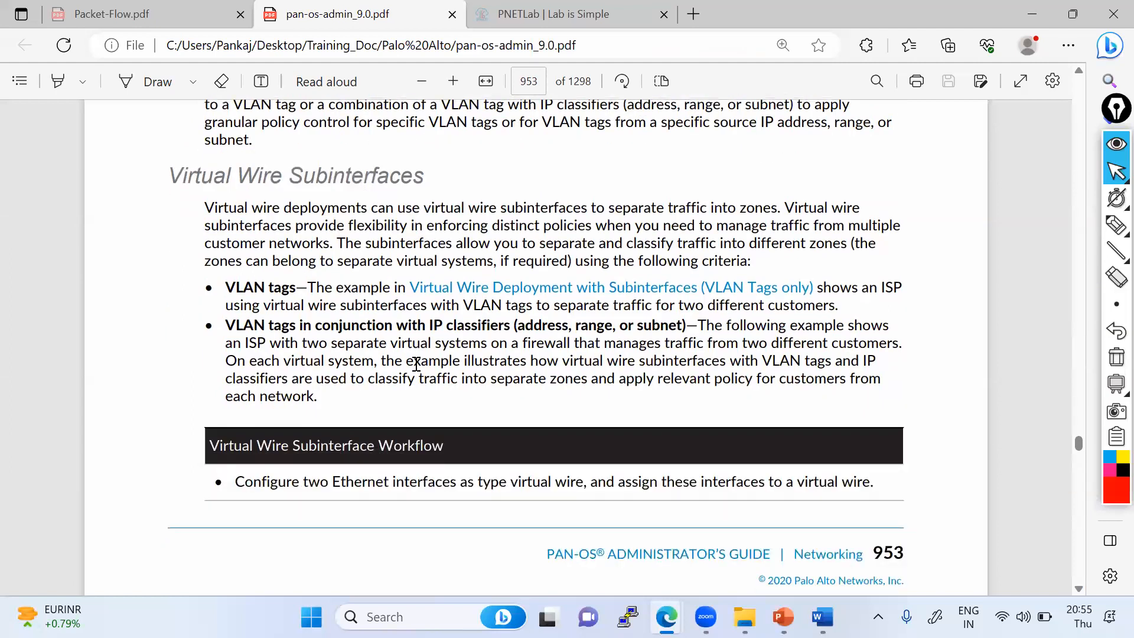
{"action": "scroll", "coordinate": [417, 364], "scroll_direction": "down", "scroll_amount": 3}
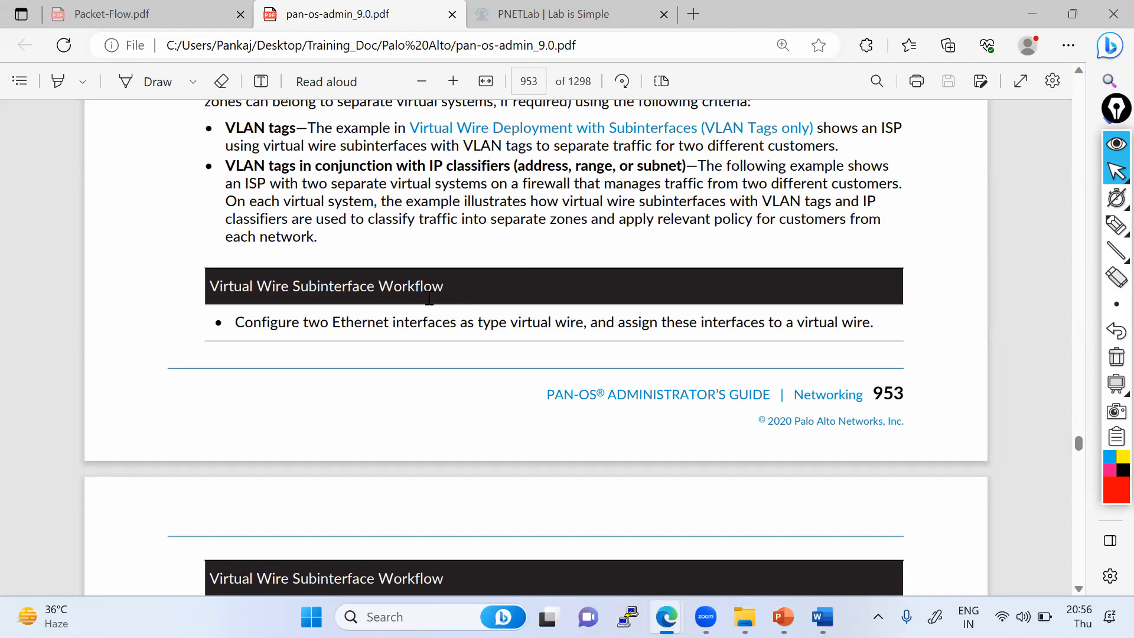
{"action": "scroll", "coordinate": [430, 299], "scroll_direction": "down", "scroll_amount": 7}
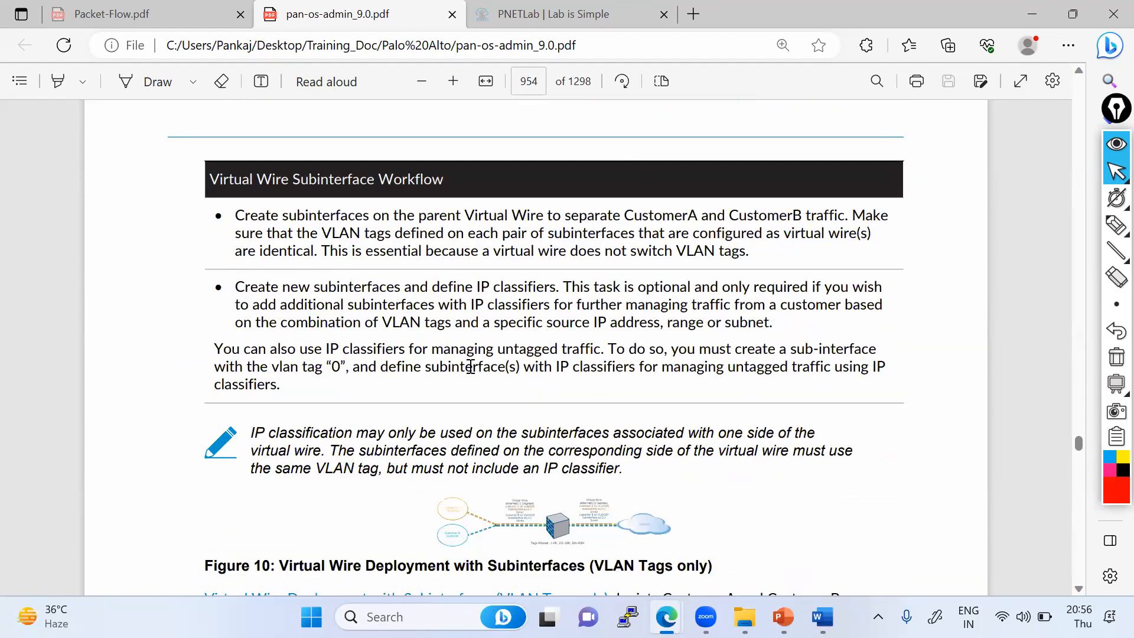
{"action": "scroll", "coordinate": [471, 367], "scroll_direction": "down", "scroll_amount": 3}
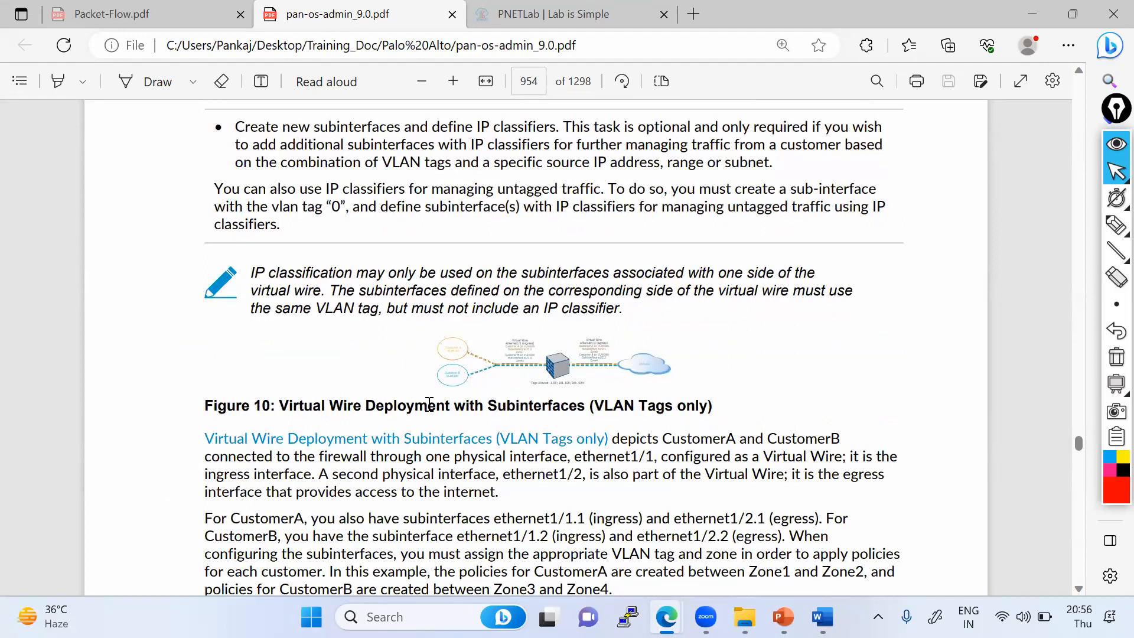
{"action": "left_click_drag", "start_coordinate": [264, 405], "coordinate": [587, 408]}
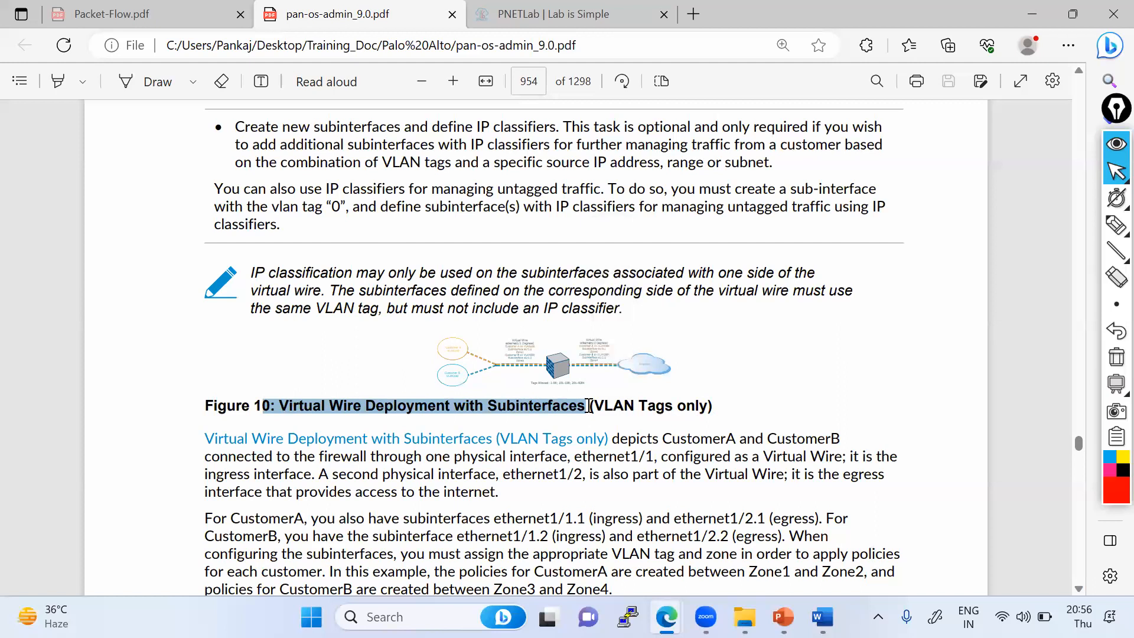
{"action": "left_click_drag", "start_coordinate": [590, 407], "coordinate": [753, 408]}
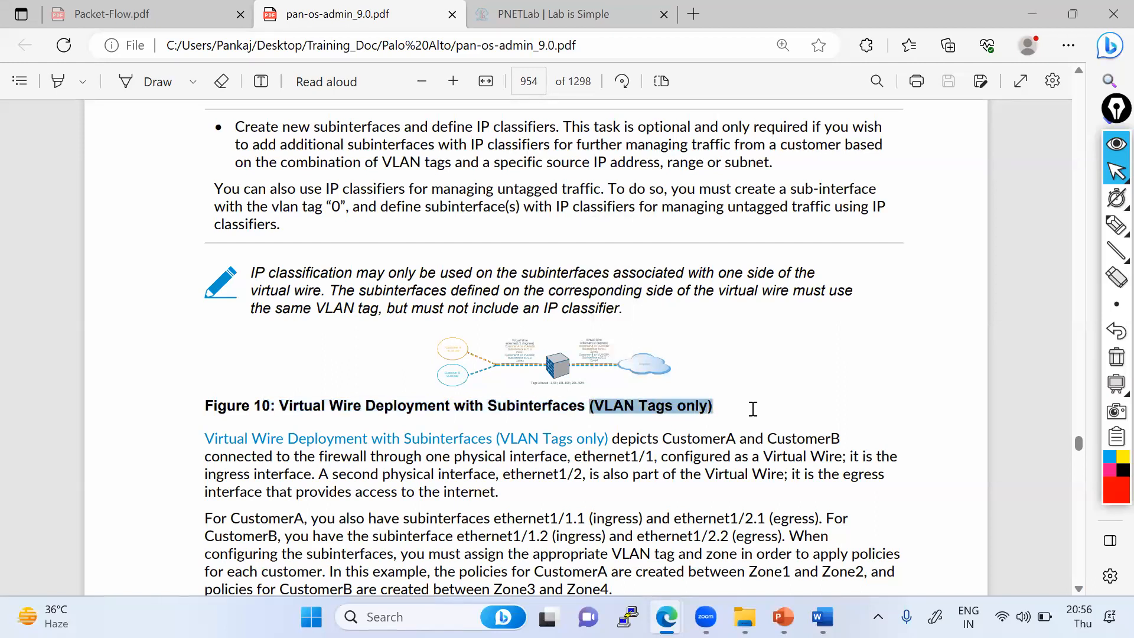
{"action": "left_click", "coordinate": [750, 413]}
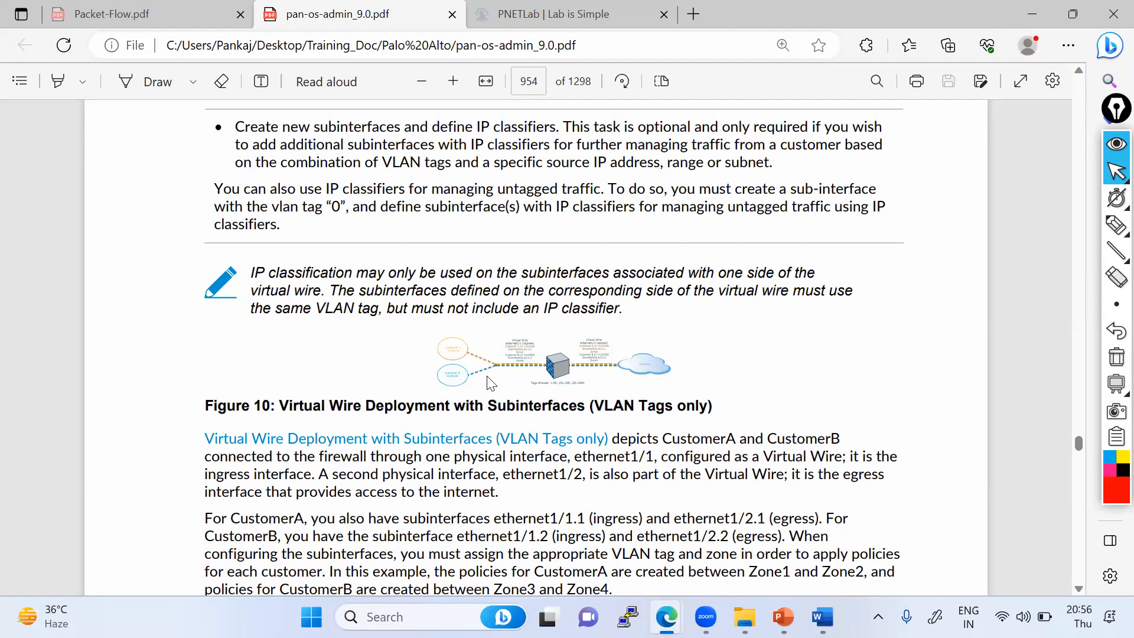
{"action": "scroll", "coordinate": [485, 381], "scroll_direction": "up", "scroll_amount": 1}
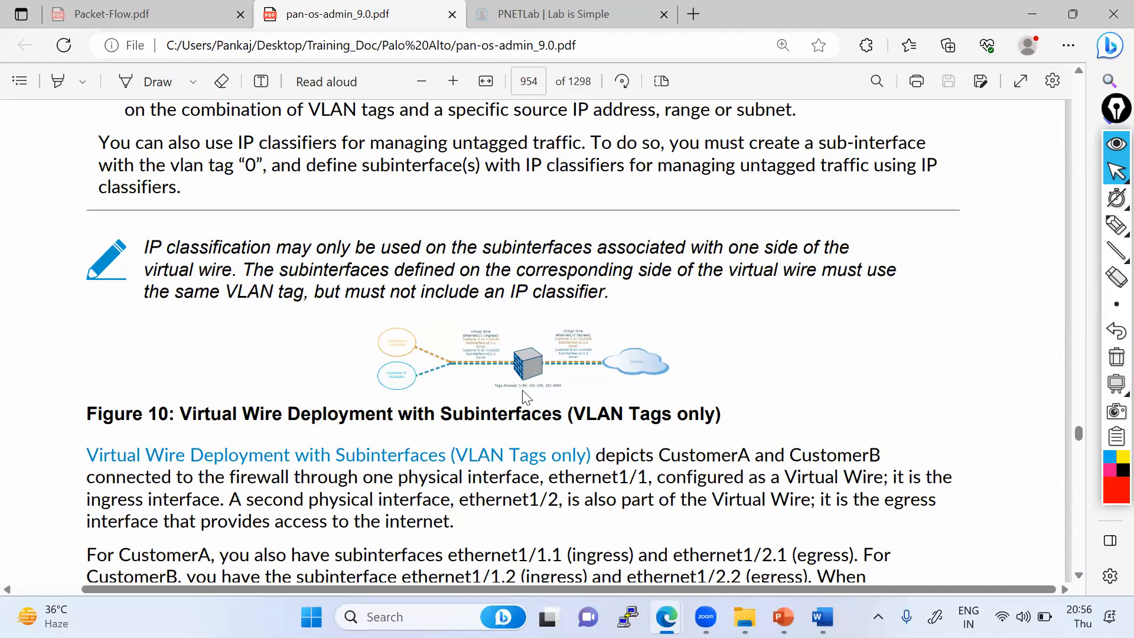
{"action": "scroll", "coordinate": [526, 393], "scroll_direction": "down", "scroll_amount": 1}
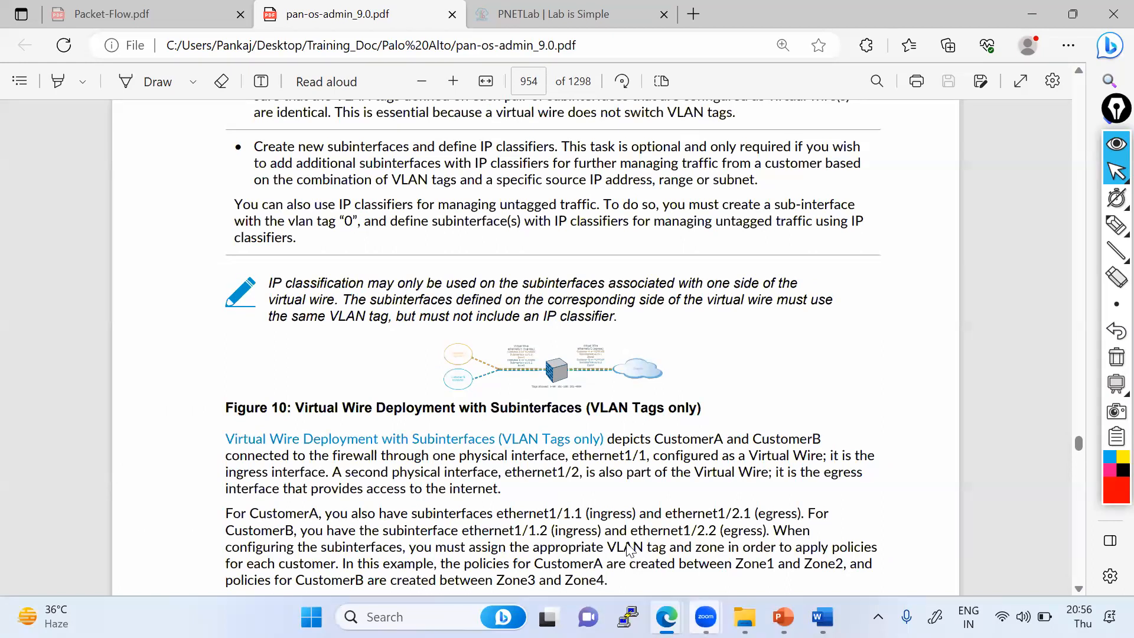
- Switch back to the EVE topology and enter admin as the login name in the PaloAlto console
{"action": "key", "text": "alt+Tab"}
{"action": "type", "text": "admi"}
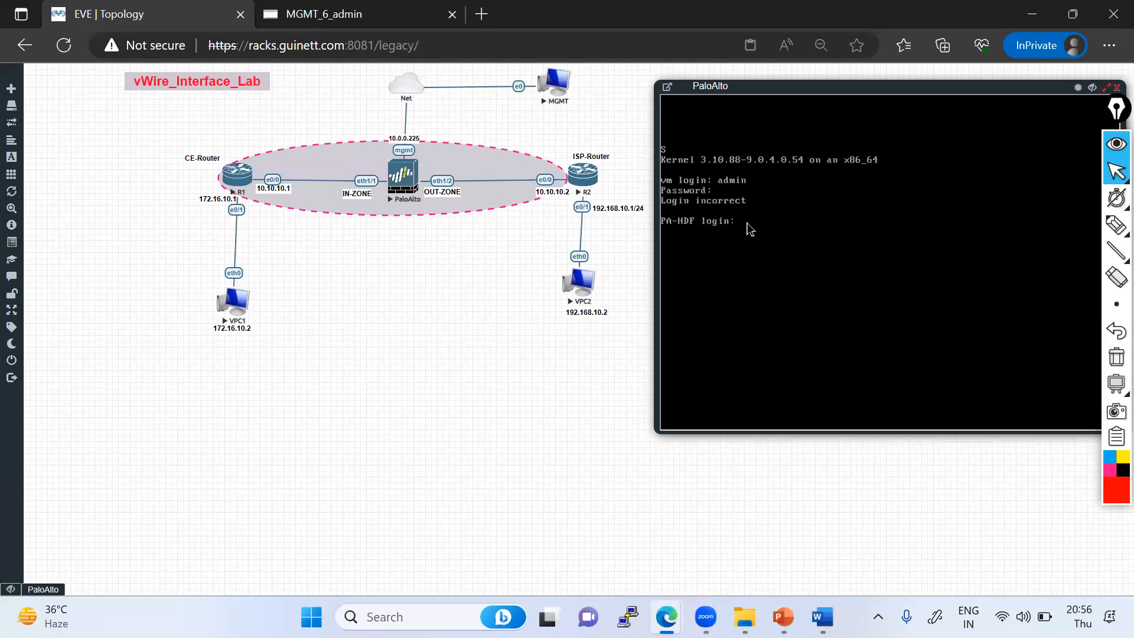
{"action": "type", "text": "admin"}
{"action": "key", "text": "Return"}
{"action": "mouse_move", "coordinate": [1115, 226]}
{"action": "left_click", "coordinate": [1032, 226]}
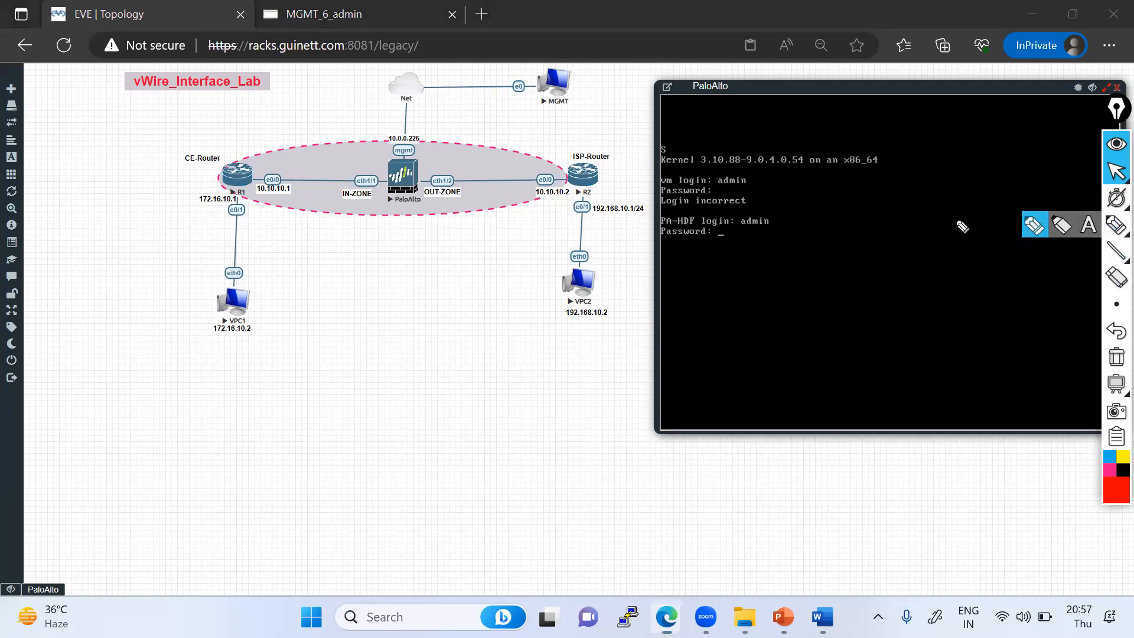
{"action": "left_click_drag", "start_coordinate": [246, 171], "coordinate": [394, 165]}
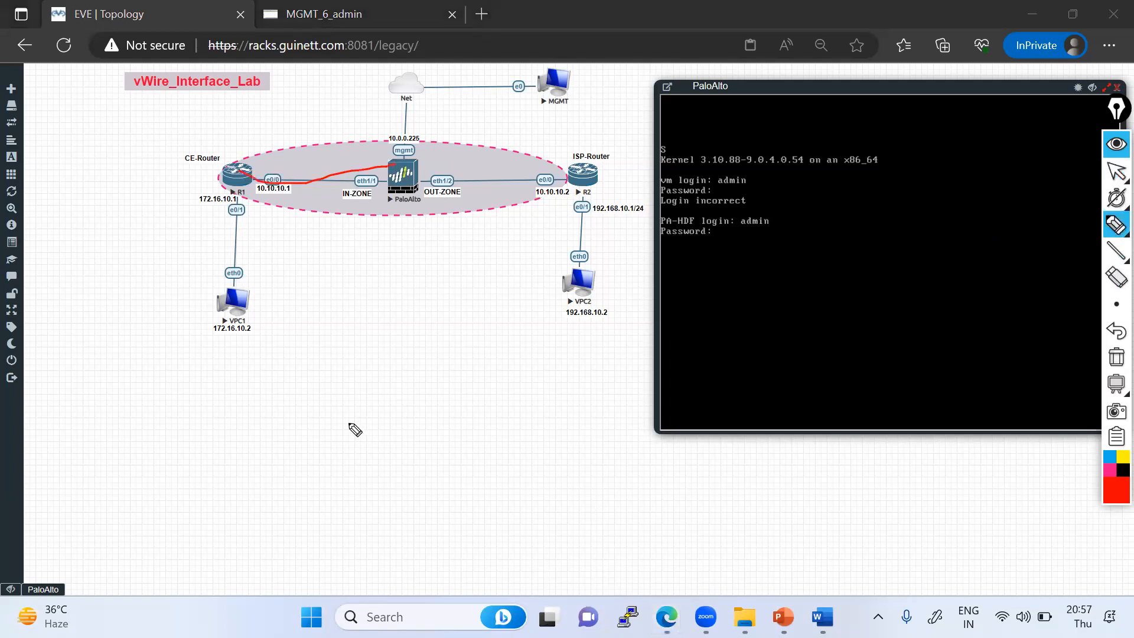
{"action": "mouse_move", "coordinate": [235, 420]}
{"action": "left_mouse_down"}
{"action": "mouse_move", "coordinate": [208, 463]}
{"action": "mouse_move", "coordinate": [204, 426]}
{"action": "left_mouse_up"}
{"action": "mouse_move", "coordinate": [590, 402]}
{"action": "left_mouse_down"}
{"action": "mouse_move", "coordinate": [603, 452]}
{"action": "mouse_move", "coordinate": [593, 400]}
{"action": "left_mouse_up"}
{"action": "left_click_drag", "start_coordinate": [254, 438], "coordinate": [382, 438]}
{"action": "left_click_drag", "start_coordinate": [564, 436], "coordinate": [593, 430]}
{"action": "mouse_move", "coordinate": [195, 394]}
{"action": "left_mouse_down"}
{"action": "mouse_move", "coordinate": [207, 419]}
{"action": "mouse_move", "coordinate": [245, 399]}
{"action": "mouse_move", "coordinate": [235, 394]}
{"action": "left_mouse_up"}
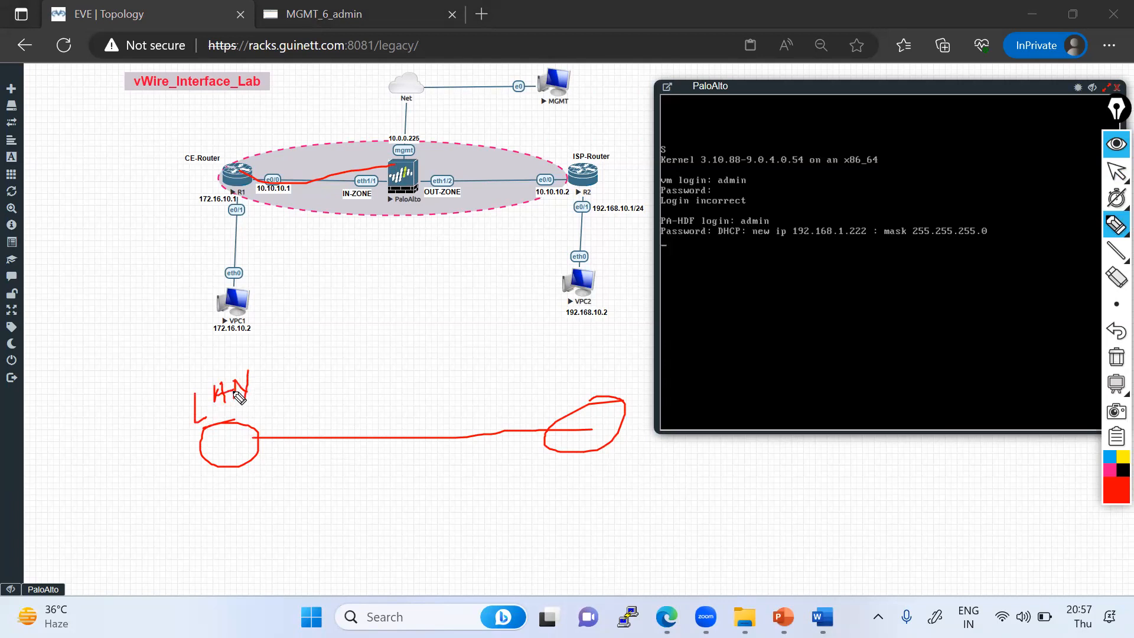
{"action": "mouse_move", "coordinate": [357, 307]}
{"action": "left_mouse_down"}
{"action": "mouse_move", "coordinate": [357, 363]}
{"action": "mouse_move", "coordinate": [436, 334]}
{"action": "mouse_move", "coordinate": [357, 307]}
{"action": "left_mouse_up"}
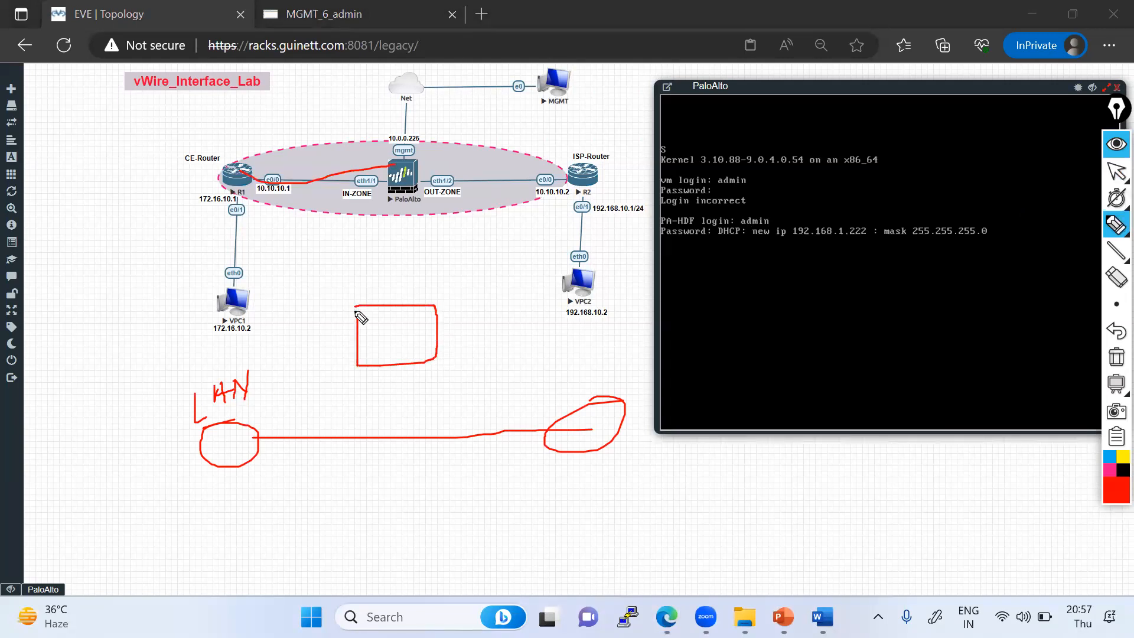
{"action": "left_click", "coordinate": [1117, 225]}
{"action": "left_click", "coordinate": [1089, 231]}
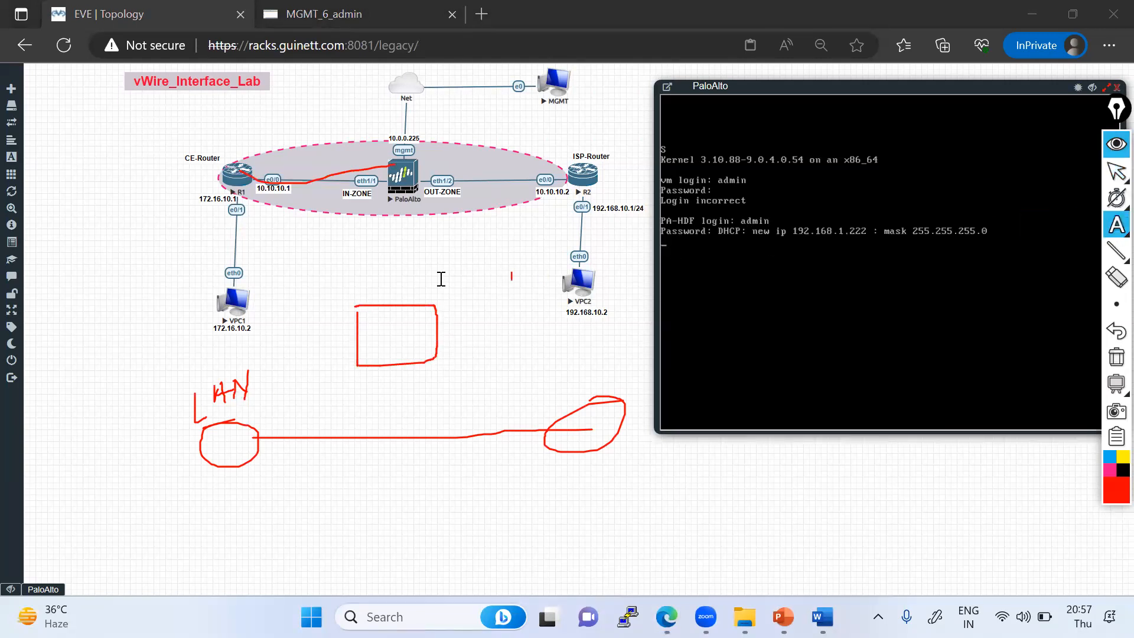
{"action": "left_click", "coordinate": [391, 270]}
{"action": "type", "text": "Data"}
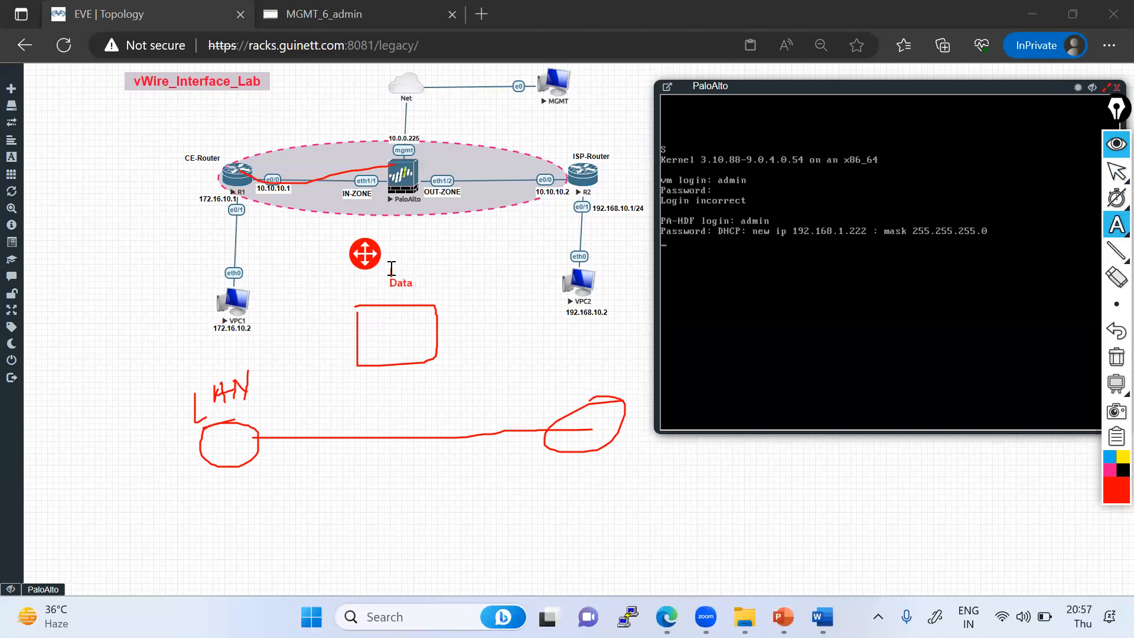
{"action": "key", "text": "BackSpace"}
{"action": "key", "text": "BackSpace"}
{"action": "type", "text": "URL"}
{"action": "key", "text": "Return"}
{"action": "key", "text": "Return"}
{"action": "key", "text": "Return"}
{"action": "type", "text": "POC-"}
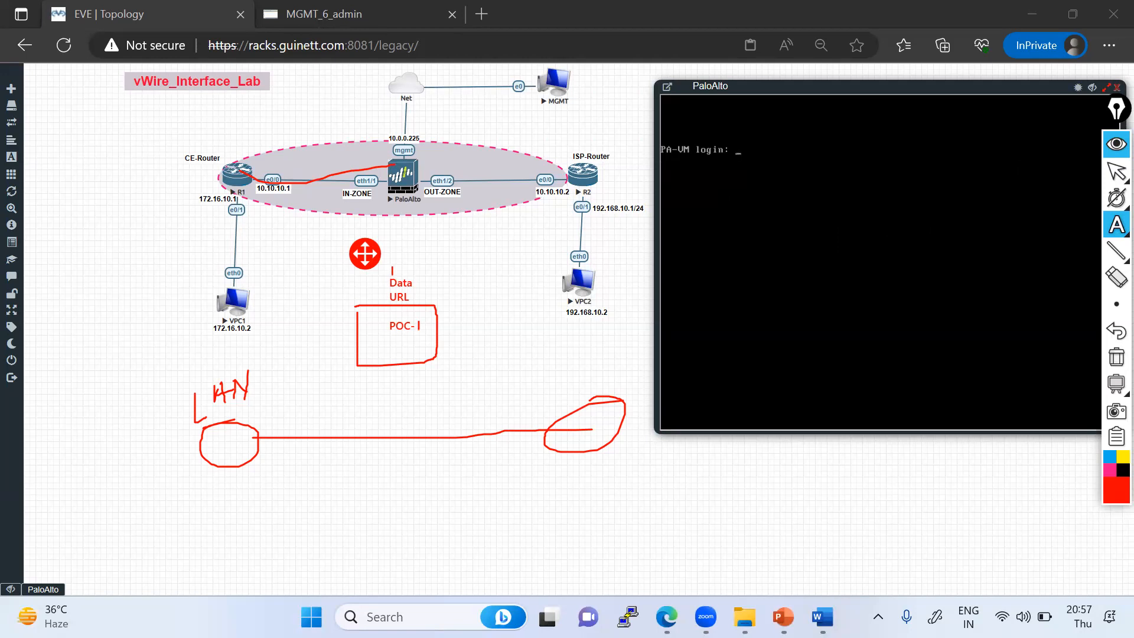
{"action": "mouse_move", "coordinate": [1113, 233]}
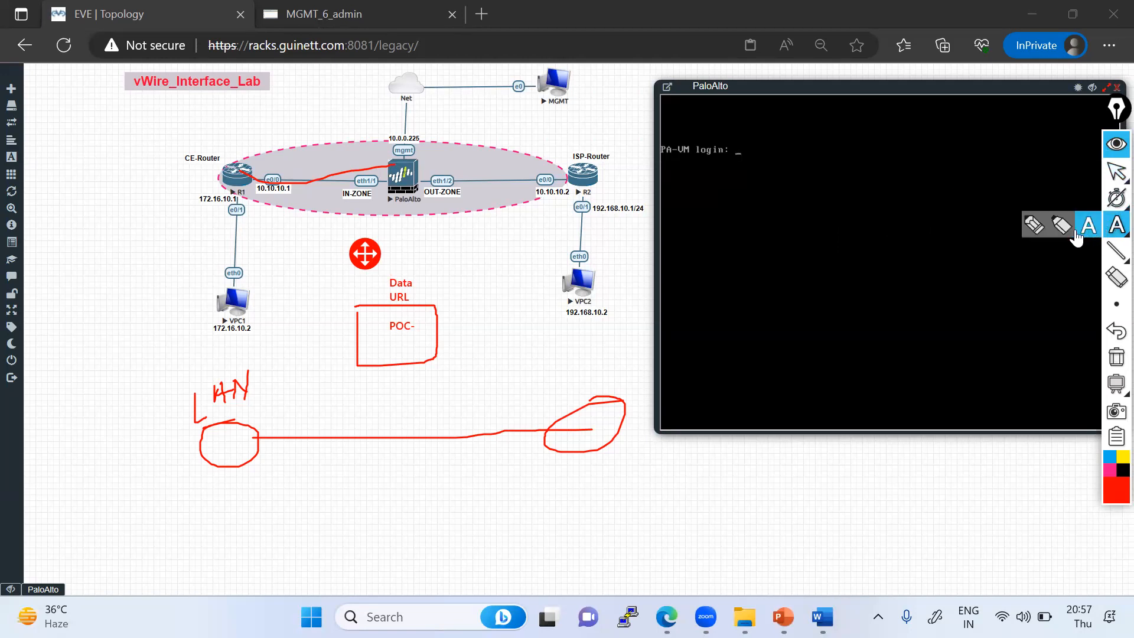
{"action": "left_click", "coordinate": [1034, 226]}
{"action": "mouse_move", "coordinate": [383, 424]}
{"action": "left_mouse_down"}
{"action": "mouse_move", "coordinate": [383, 455]}
{"action": "mouse_move", "coordinate": [421, 431]}
{"action": "mouse_move", "coordinate": [369, 417]}
{"action": "left_mouse_up"}
{"action": "left_click_drag", "start_coordinate": [254, 437], "coordinate": [263, 425]}
{"action": "left_click_drag", "start_coordinate": [512, 431], "coordinate": [566, 412]}
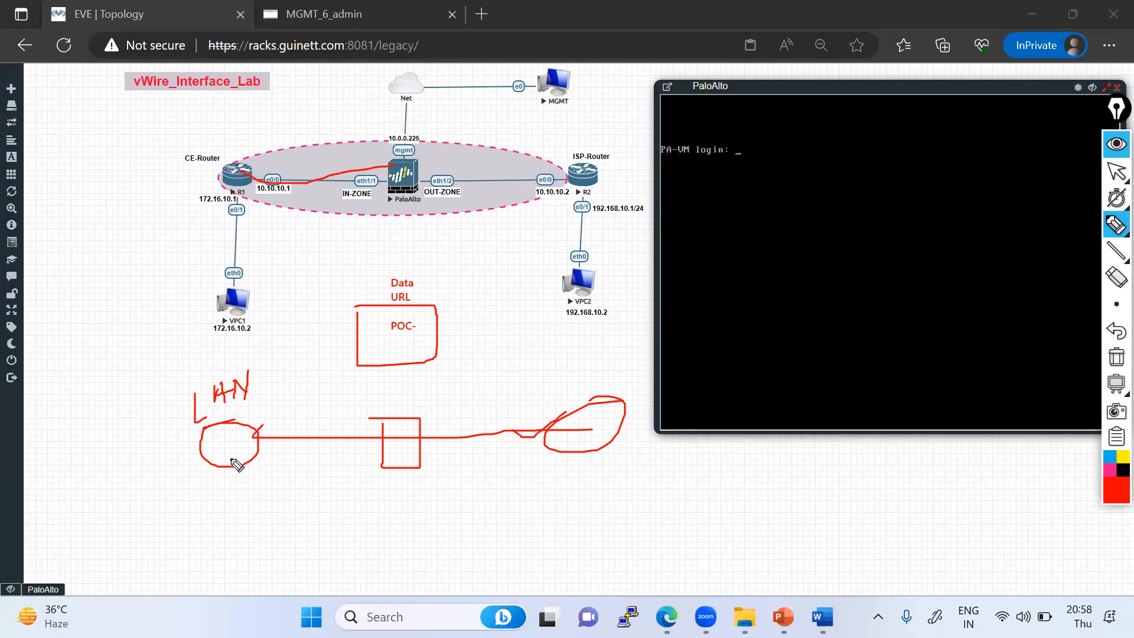
{"action": "left_click_drag", "start_coordinate": [391, 346], "coordinate": [390, 409]}
{"action": "mouse_move", "coordinate": [211, 460]}
{"action": "left_mouse_down"}
{"action": "mouse_move", "coordinate": [186, 531]}
{"action": "mouse_move", "coordinate": [196, 566]}
{"action": "mouse_move", "coordinate": [160, 549]}
{"action": "left_mouse_up"}
{"action": "left_click_drag", "start_coordinate": [617, 403], "coordinate": [650, 344]}
{"action": "mouse_move", "coordinate": [383, 477]}
{"action": "left_mouse_down"}
{"action": "mouse_move", "coordinate": [427, 462]}
{"action": "mouse_move", "coordinate": [307, 326]}
{"action": "mouse_move", "coordinate": [372, 285]}
{"action": "mouse_move", "coordinate": [379, 305]}
{"action": "left_mouse_up"}
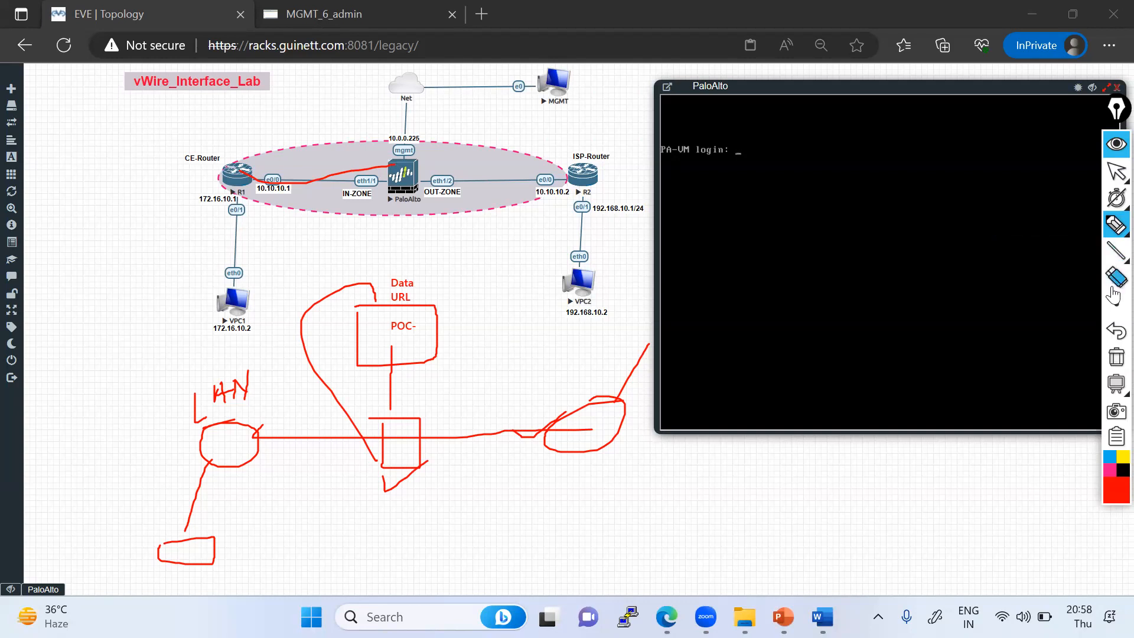
{"action": "left_click", "coordinate": [1116, 357]}
{"action": "left_click", "coordinate": [1116, 172]}
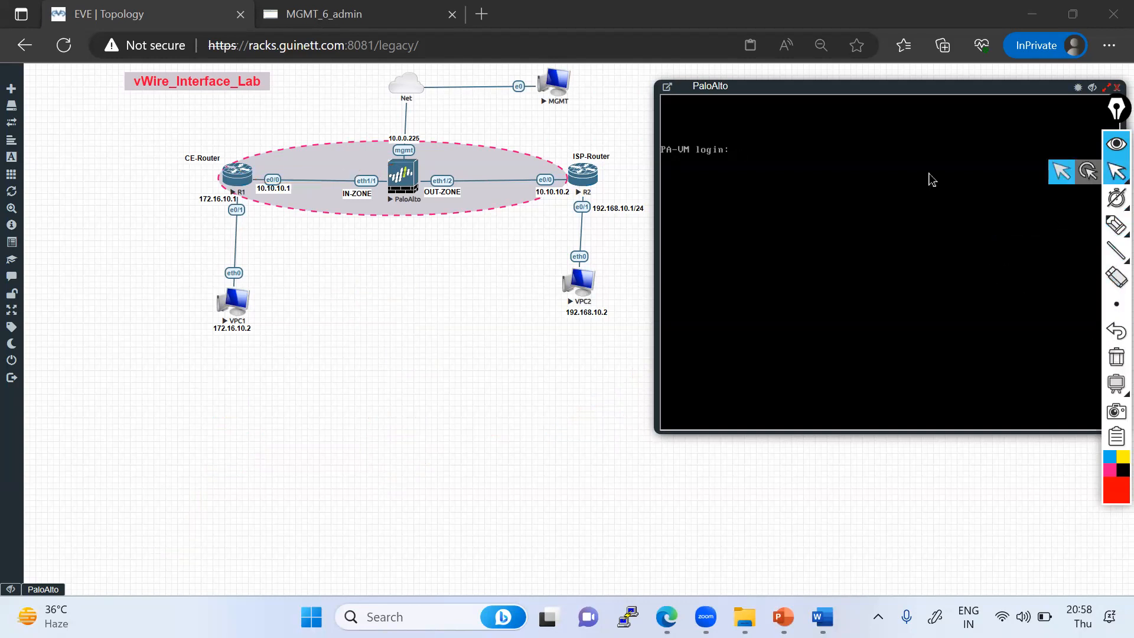
- Log in to the PaloAlto console as admin, entering the password and a new admin password when prompted
{"action": "left_click", "coordinate": [742, 153]}
{"action": "type", "text": "admin"}
{"action": "key", "text": "Return"}
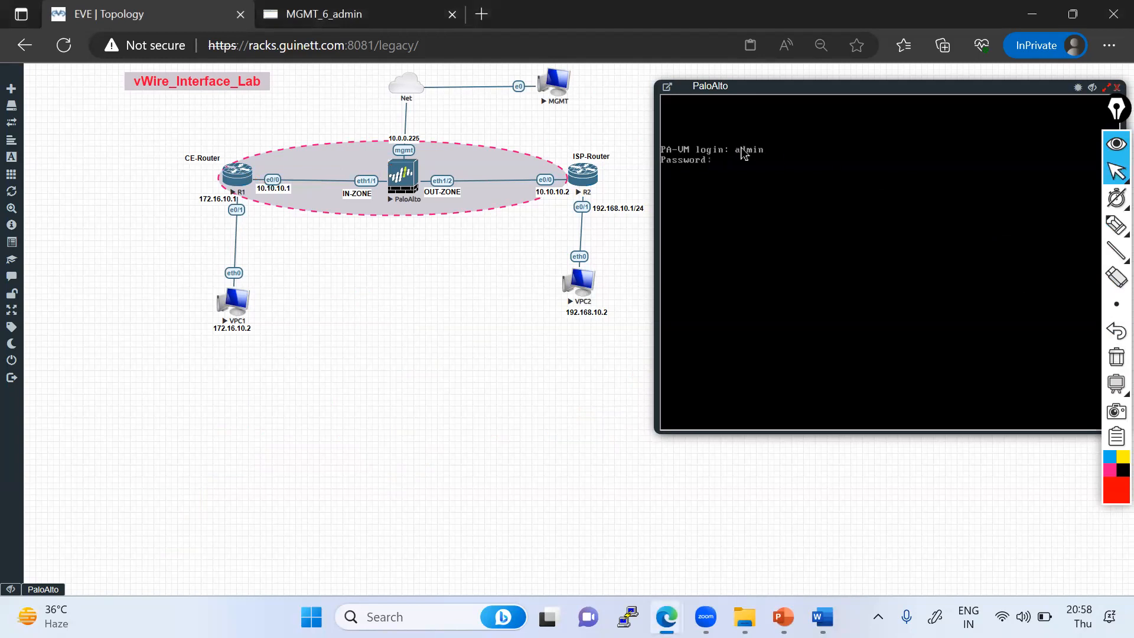
{"action": "key", "text": "Return"}
{"action": "key", "text": "Return"}
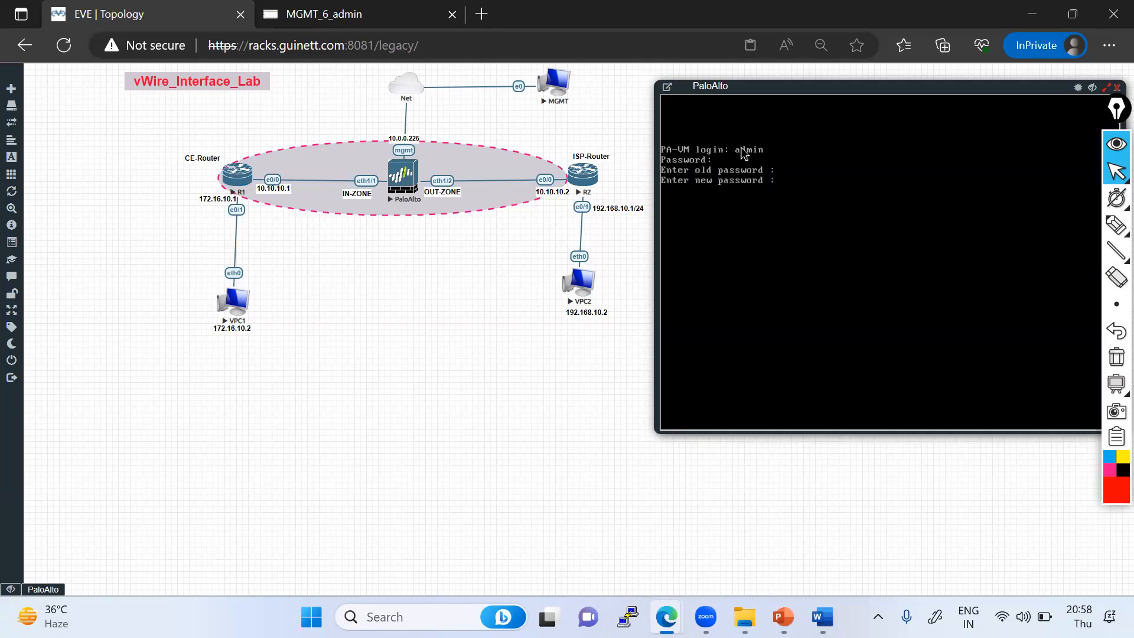
{"action": "key", "text": "Return"}
{"action": "key", "text": "Return"}
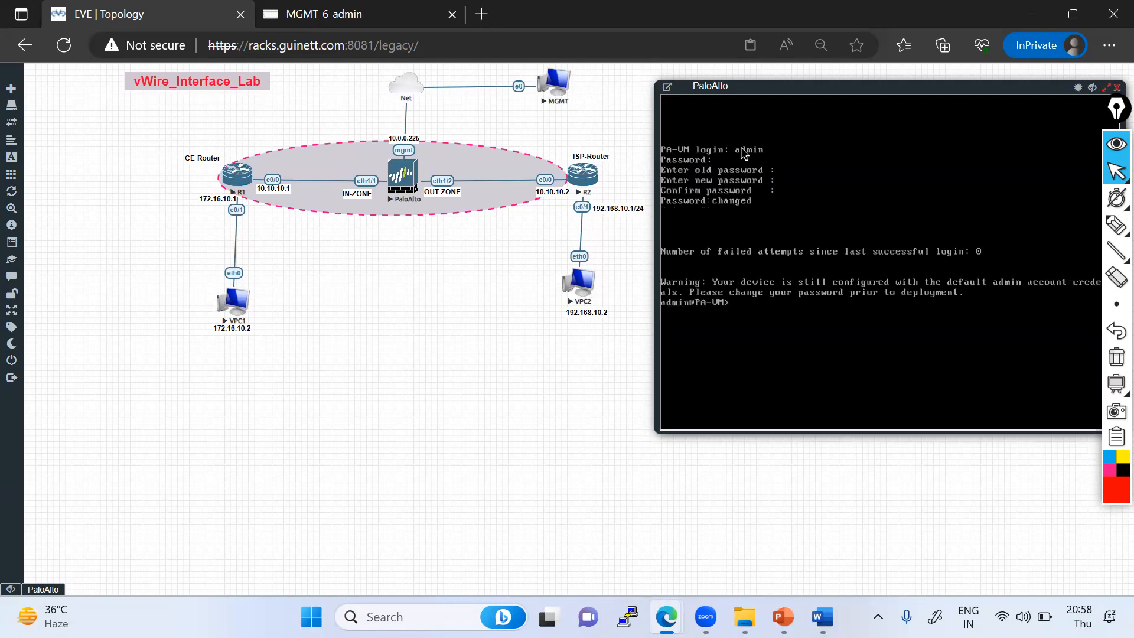
- Enter configuration mode on the firewall and run commit force
{"action": "type", "text": "configure"}
{"action": "key", "text": "Return"}
{"action": "type", "text": "confi"}
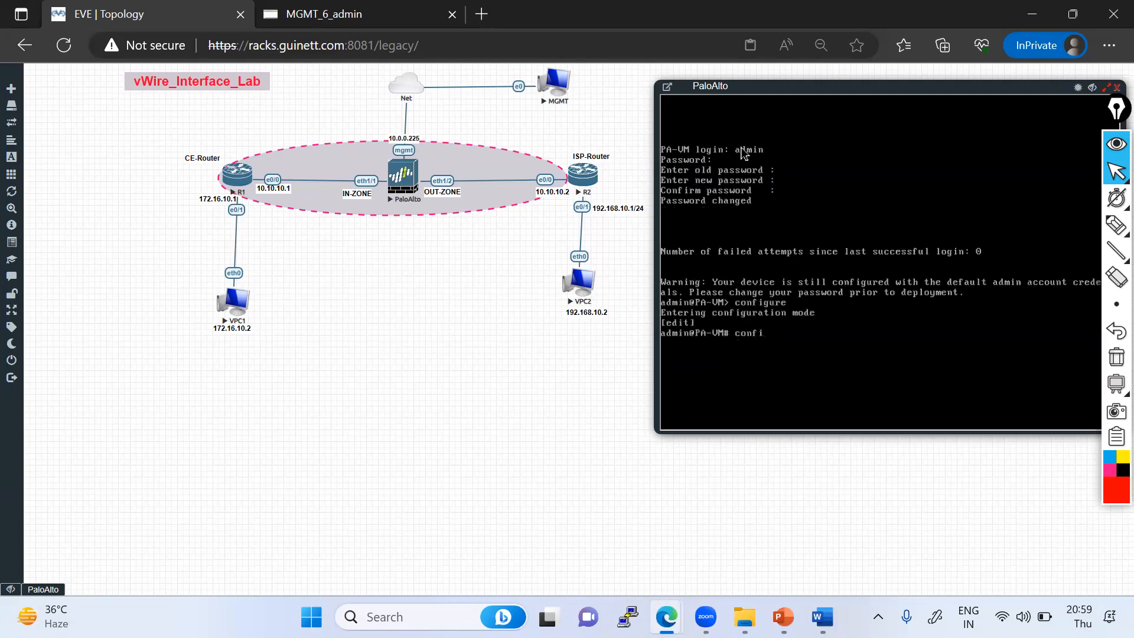
{"action": "key", "text": "BackSpace"}
{"action": "key", "text": "BackSpace"}
{"action": "key", "text": "BackSpace"}
{"action": "key", "text": "BackSpace"}
{"action": "key", "text": "BackSpace"}
{"action": "type", "text": "con"}
{"action": "key", "text": "BackSpace"}
{"action": "type", "text": "mmit force"}
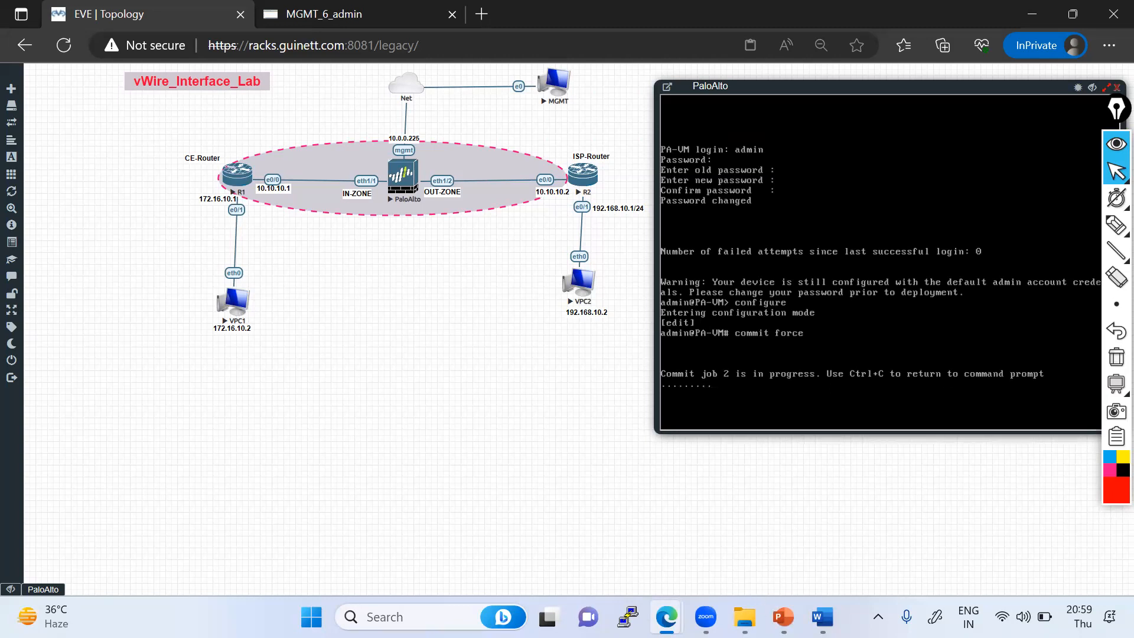
- Switch to the Palo Alto training presentation and open slide 12 listing modules 5 to 8
{"action": "key", "text": "alt+Tab"}
{"action": "scroll", "coordinate": [90, 258], "scroll_direction": "up", "scroll_amount": 5}
{"action": "scroll", "coordinate": [89, 256], "scroll_direction": "up", "scroll_amount": 10}
{"action": "scroll", "coordinate": [89, 255], "scroll_direction": "up", "scroll_amount": 8}
{"action": "scroll", "coordinate": [85, 241], "scroll_direction": "up", "scroll_amount": 10}
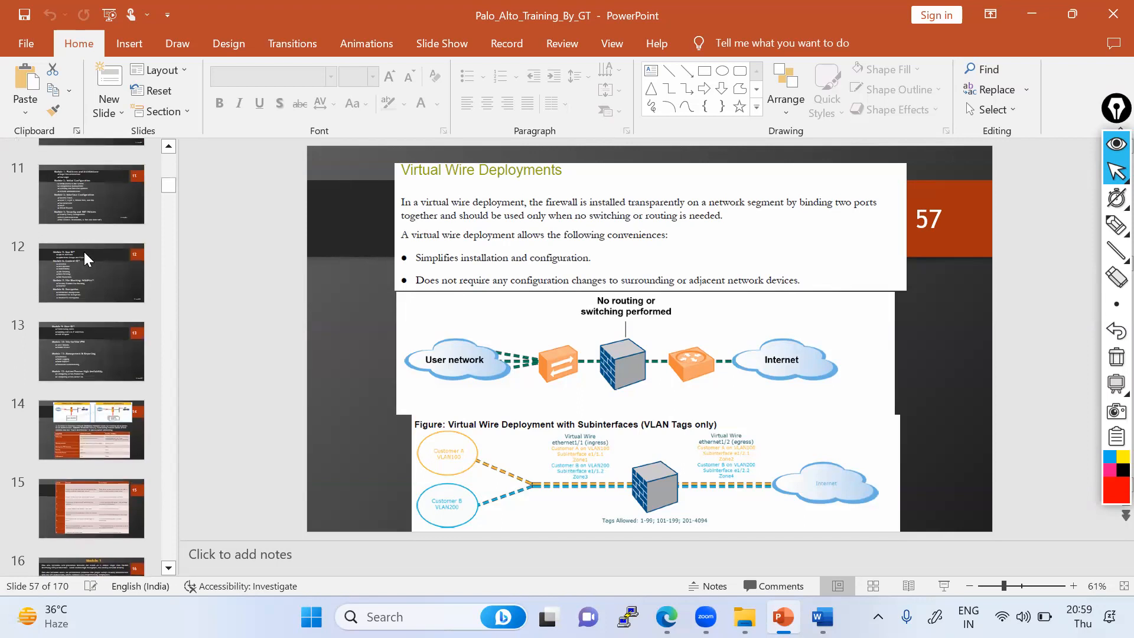
{"action": "left_click", "coordinate": [91, 221]}
{"action": "left_click", "coordinate": [89, 275]}
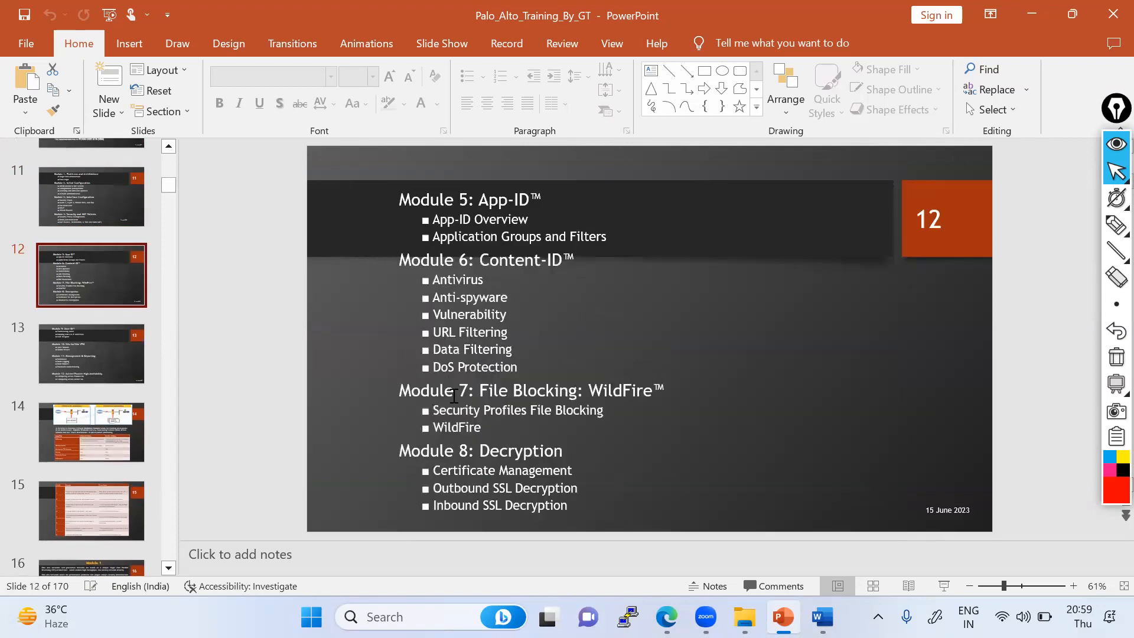
{"action": "left_click", "coordinate": [1116, 224]}
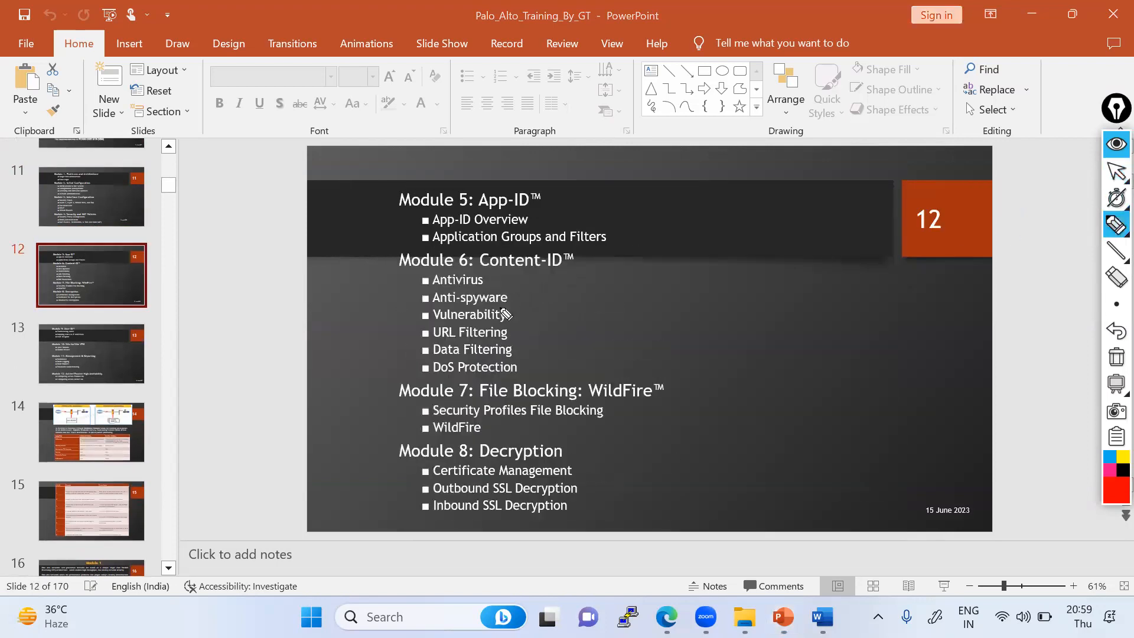
{"action": "left_click_drag", "start_coordinate": [499, 324], "coordinate": [517, 314]}
{"action": "left_click_drag", "start_coordinate": [513, 372], "coordinate": [530, 353]}
{"action": "left_click_drag", "start_coordinate": [484, 282], "coordinate": [503, 270]}
{"action": "left_click_drag", "start_coordinate": [519, 218], "coordinate": [553, 197]}
{"action": "left_click_drag", "start_coordinate": [542, 462], "coordinate": [593, 412]}
{"action": "left_click_drag", "start_coordinate": [495, 436], "coordinate": [520, 418]}
{"action": "left_click_drag", "start_coordinate": [615, 233], "coordinate": [385, 186]}
{"action": "left_click_drag", "start_coordinate": [314, 320], "coordinate": [634, 421]}
{"action": "left_click_drag", "start_coordinate": [235, 256], "coordinate": [645, 260]}
{"action": "left_click_drag", "start_coordinate": [436, 235], "coordinate": [530, 372]}
{"action": "left_click_drag", "start_coordinate": [447, 463], "coordinate": [528, 284]}
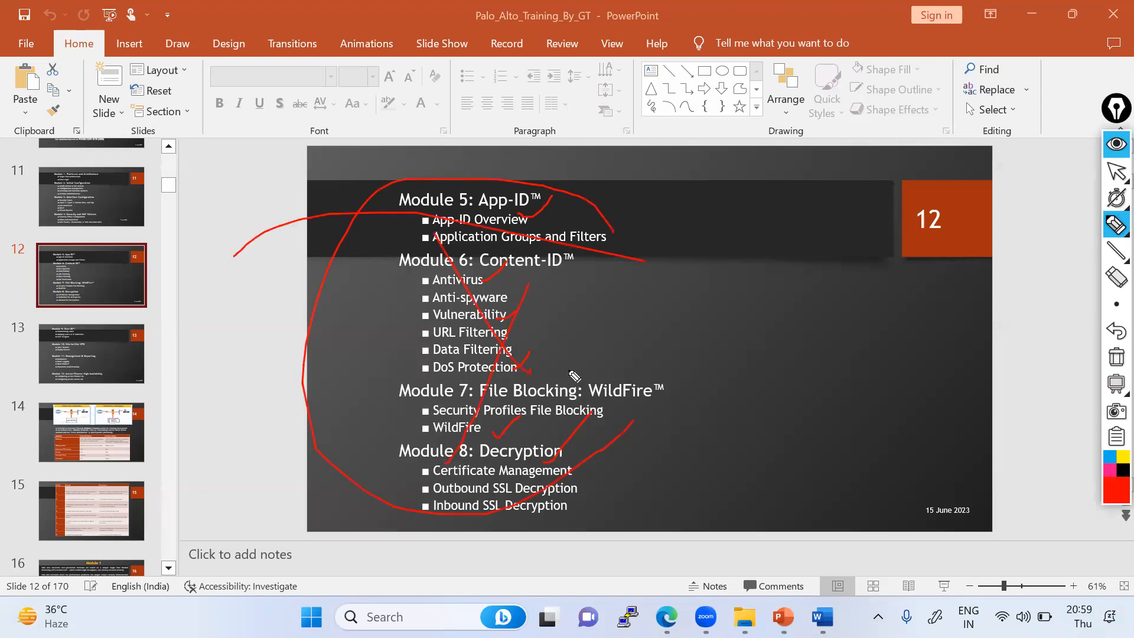
{"action": "left_click_drag", "start_coordinate": [467, 233], "coordinate": [542, 522]}
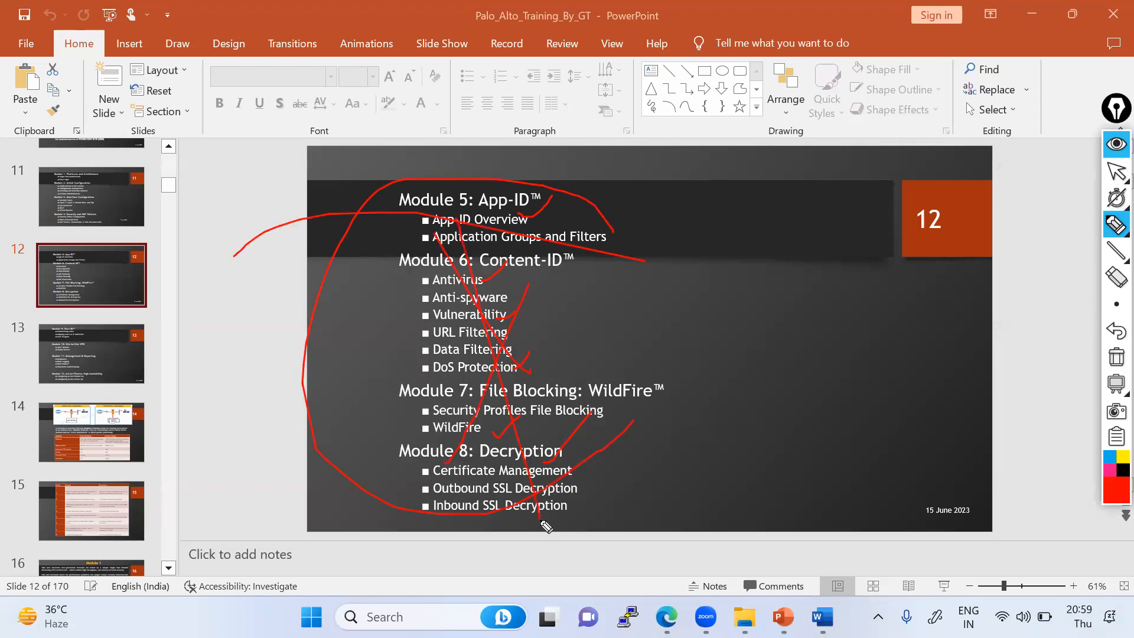
{"action": "left_click_drag", "start_coordinate": [544, 222], "coordinate": [440, 521]}
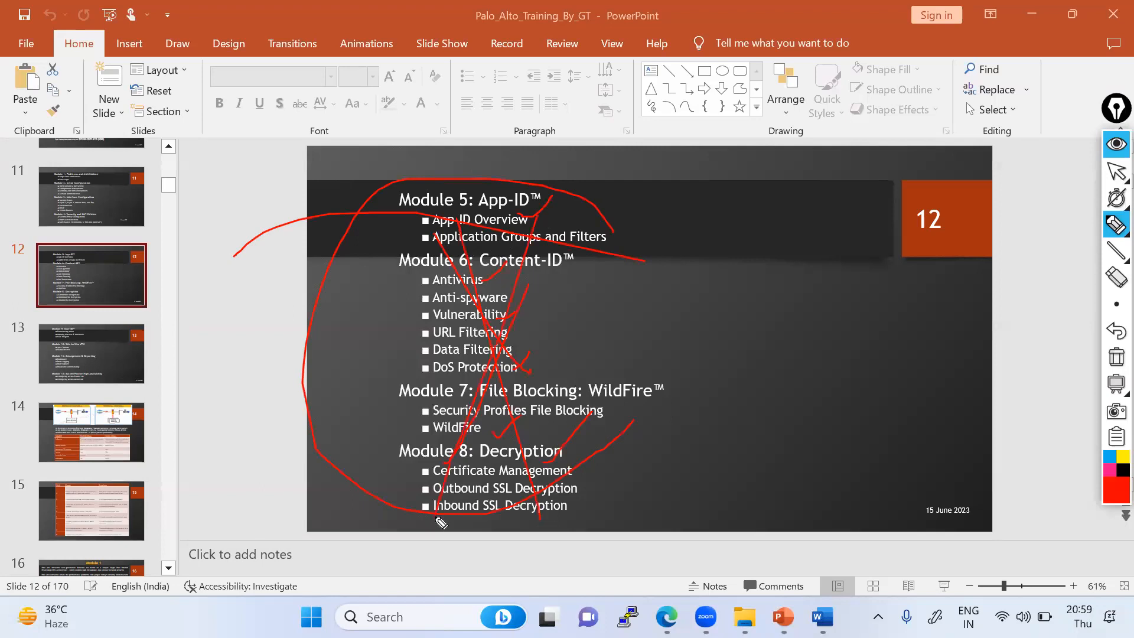
- Clear the on-screen annotations from slide 12 and return the annotation tool to pointer mode
{"action": "left_click", "coordinate": [1117, 356]}
{"action": "mouse_move", "coordinate": [1115, 247]}
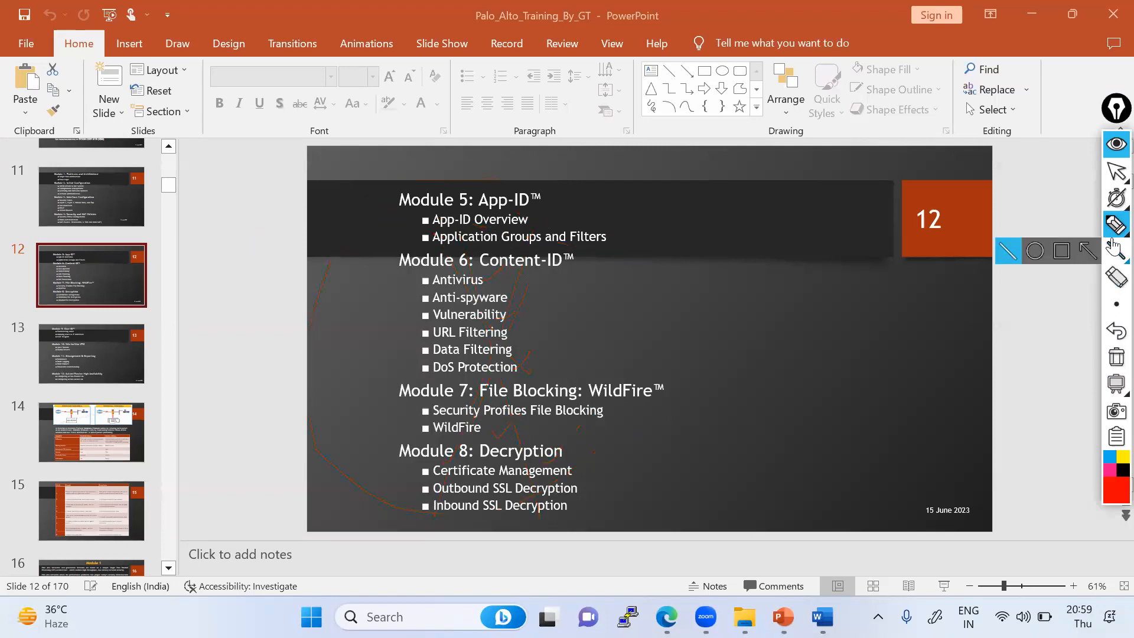
{"action": "left_click", "coordinate": [1117, 172]}
- Switch back to the EVE topology browser window showing the vWire_Interface_Lab and PaloAlto console
{"action": "mouse_move", "coordinate": [1117, 198]}
{"action": "mouse_move", "coordinate": [667, 616]}
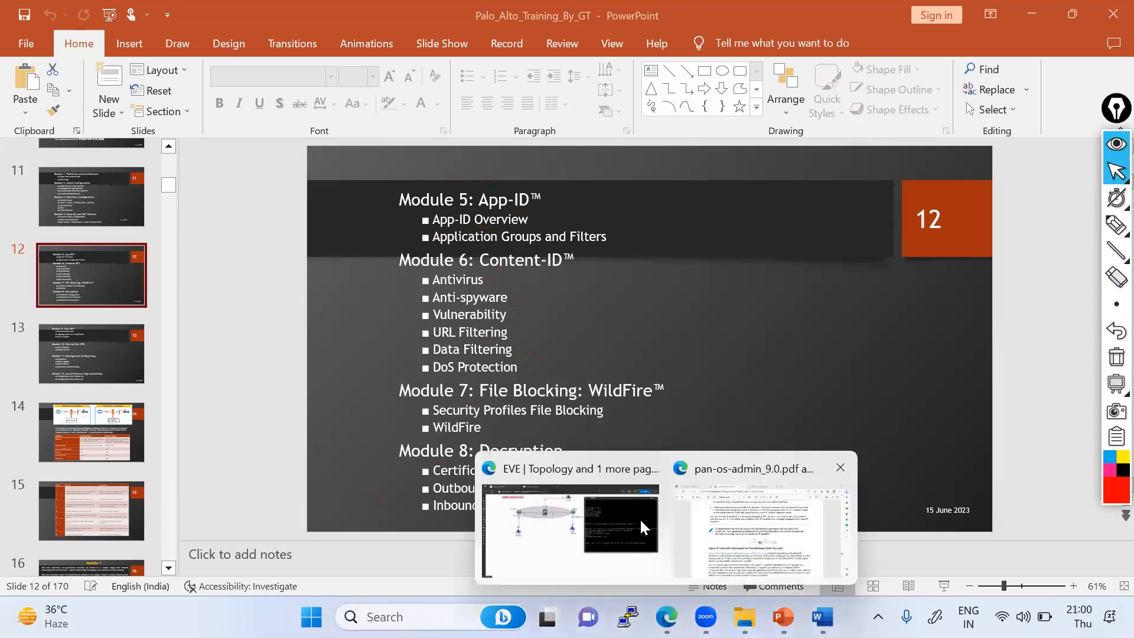
{"action": "left_click", "coordinate": [636, 512]}
{"action": "left_click_drag", "start_coordinate": [775, 87], "coordinate": [769, 61]}
{"action": "left_click_drag", "start_coordinate": [1112, 112], "coordinate": [1114, 93]}
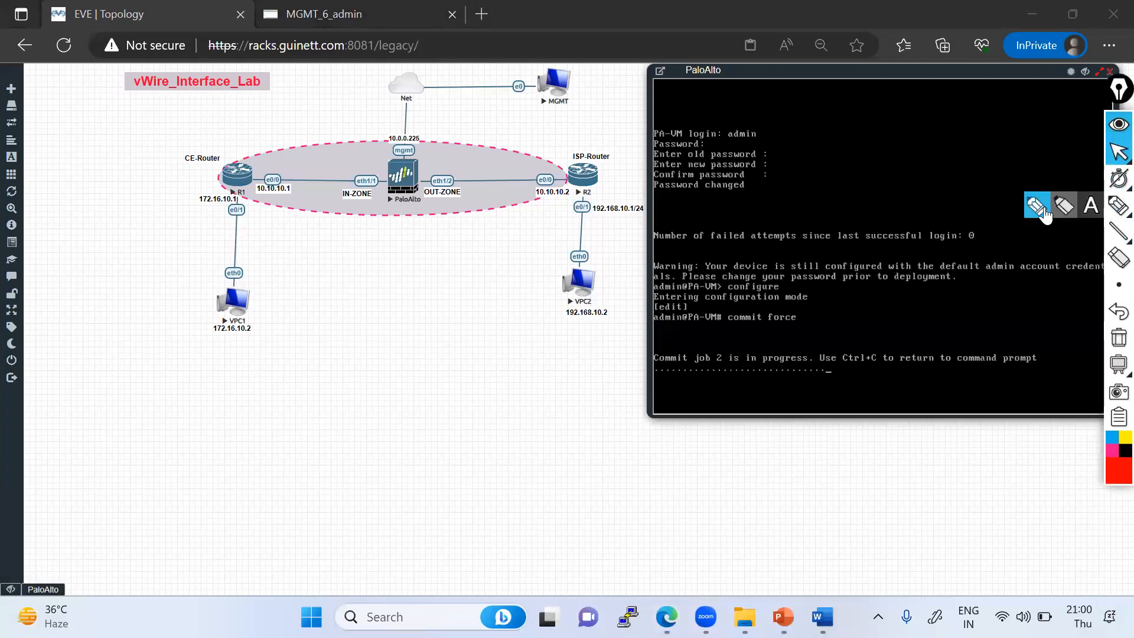
{"action": "left_click", "coordinate": [1117, 205]}
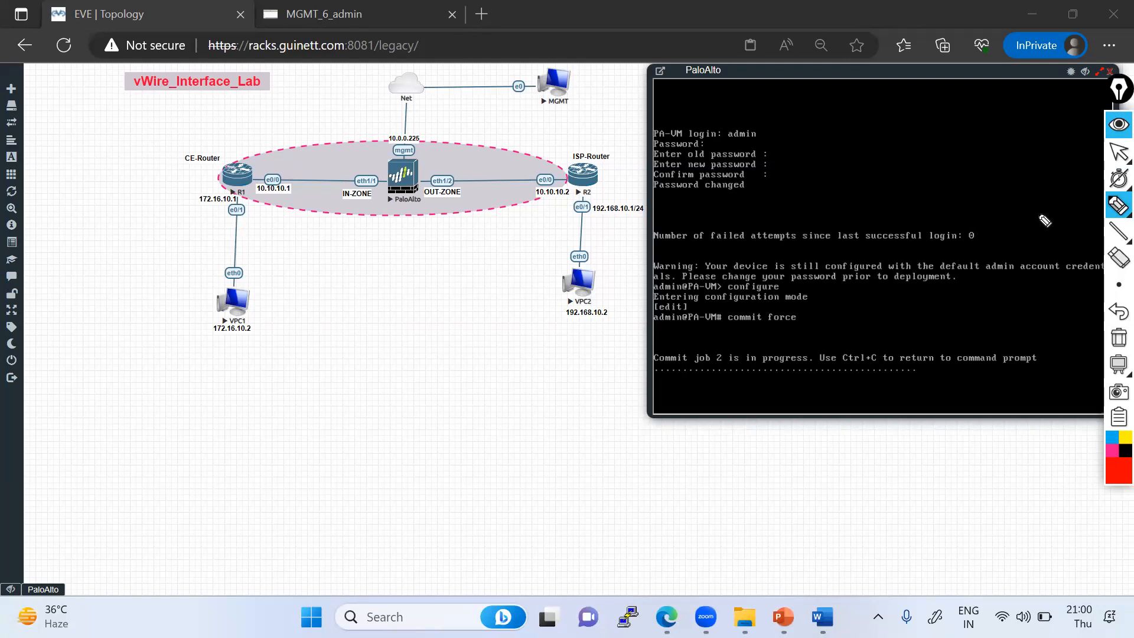
{"action": "left_click", "coordinate": [1119, 151]}
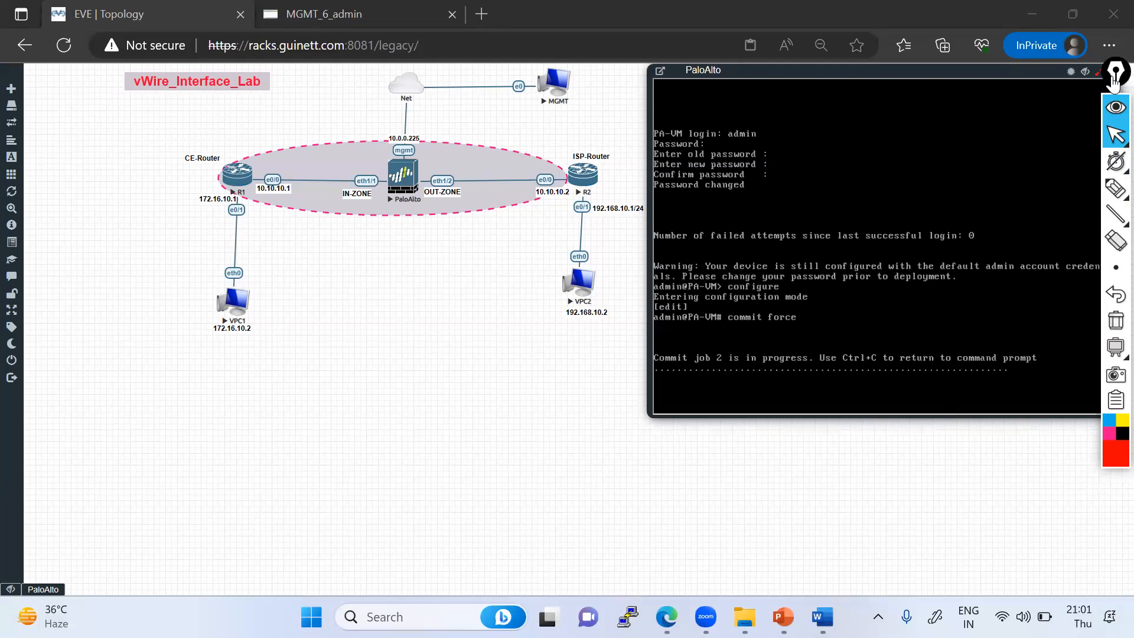
{"action": "left_click_drag", "start_coordinate": [1113, 78], "coordinate": [1111, 92]}
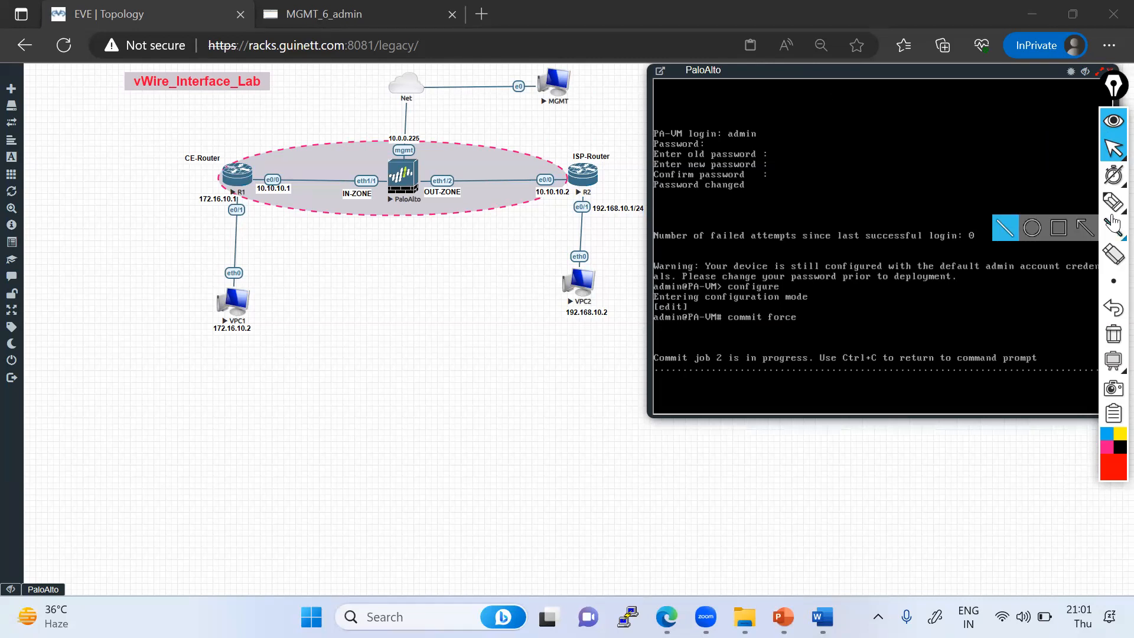
- Annotate the topology by circling the PaloAlto firewall and drawing lines along the CE-Router to ISP-Router path
{"action": "left_click", "coordinate": [1113, 202]}
{"action": "mouse_move", "coordinate": [387, 219]}
{"action": "left_mouse_down"}
{"action": "mouse_move", "coordinate": [423, 165]}
{"action": "mouse_move", "coordinate": [370, 228]}
{"action": "mouse_move", "coordinate": [376, 241]}
{"action": "mouse_move", "coordinate": [421, 221]}
{"action": "left_mouse_up"}
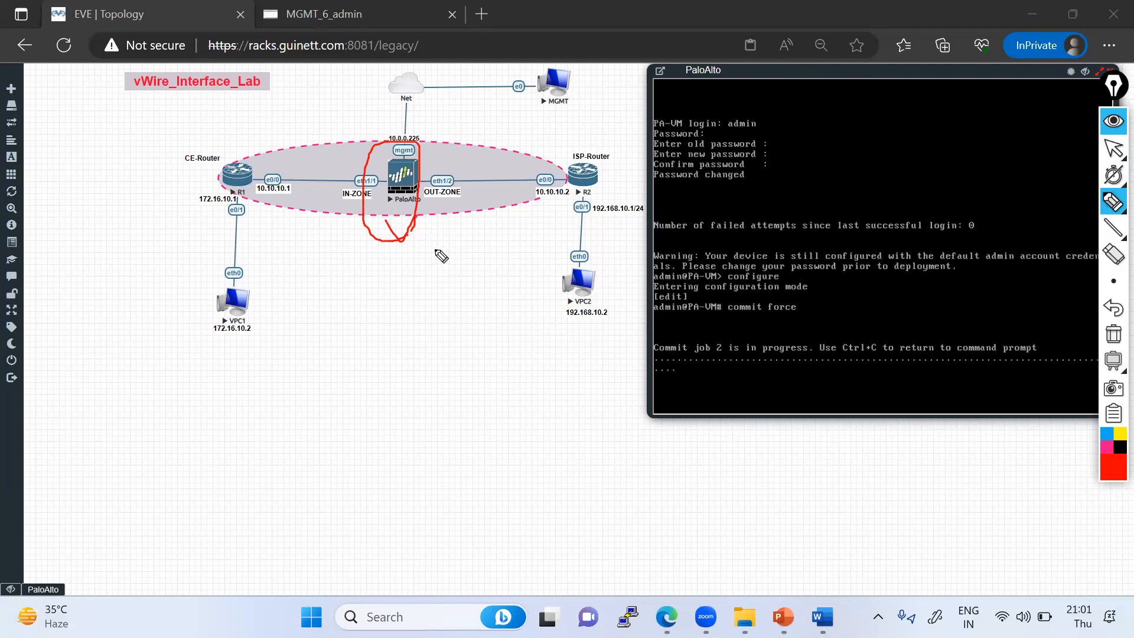
{"action": "mouse_move", "coordinate": [231, 176]}
{"action": "left_mouse_down"}
{"action": "mouse_move", "coordinate": [598, 181]}
{"action": "mouse_move", "coordinate": [482, 200]}
{"action": "left_mouse_up"}
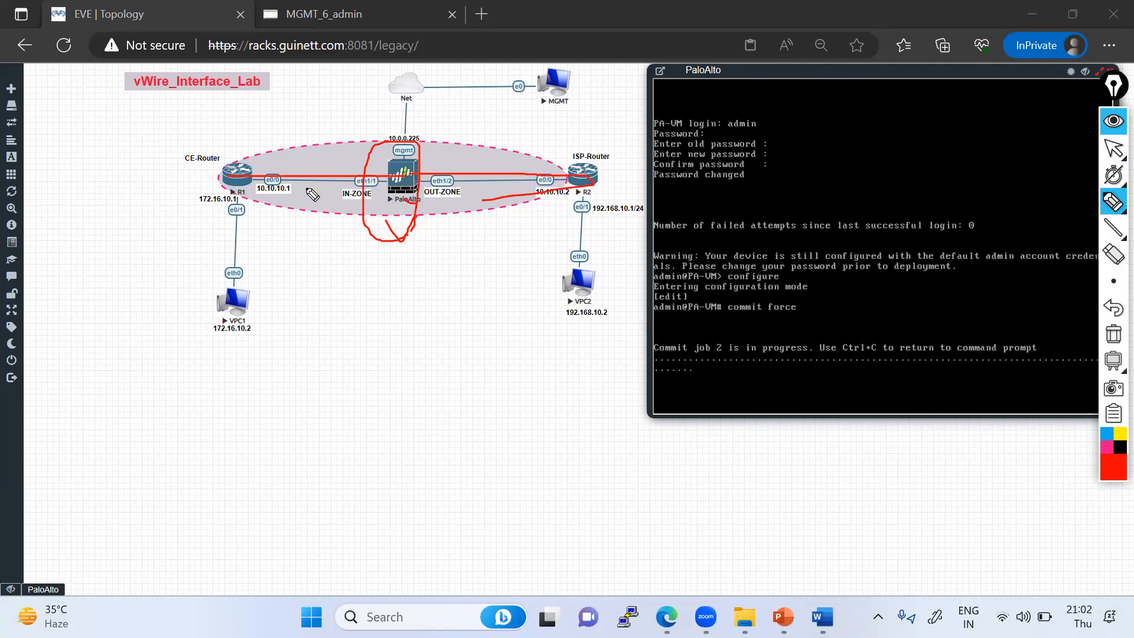
{"action": "mouse_move", "coordinate": [250, 172]}
{"action": "left_mouse_down"}
{"action": "mouse_move", "coordinate": [588, 173]}
{"action": "mouse_move", "coordinate": [593, 186]}
{"action": "mouse_move", "coordinate": [422, 188]}
{"action": "left_mouse_up"}
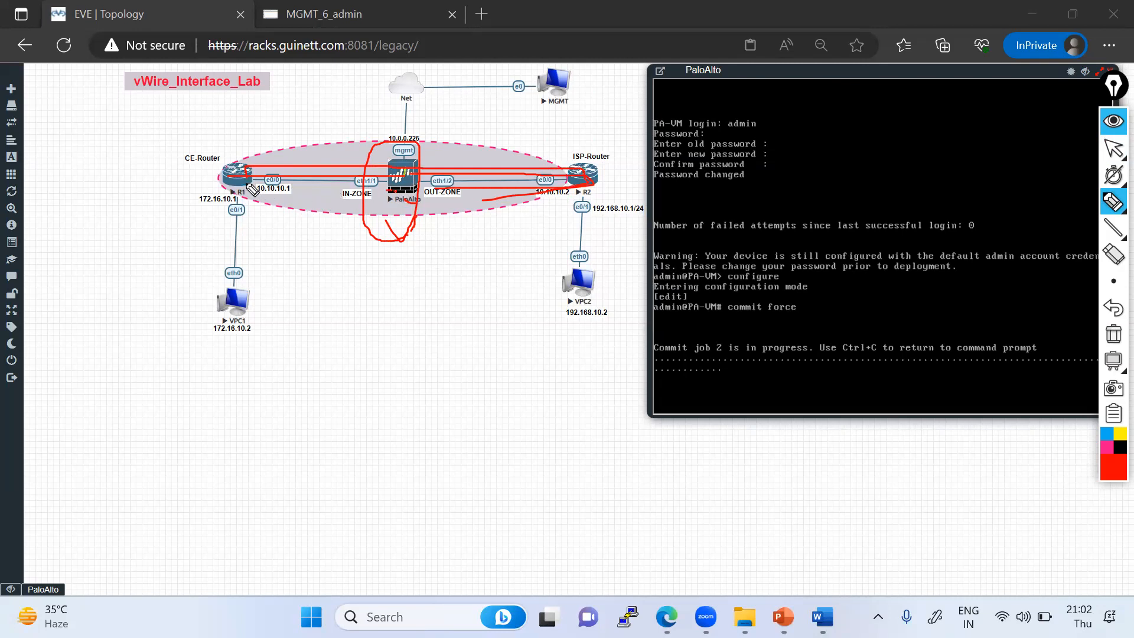
{"action": "mouse_move", "coordinate": [1113, 153]}
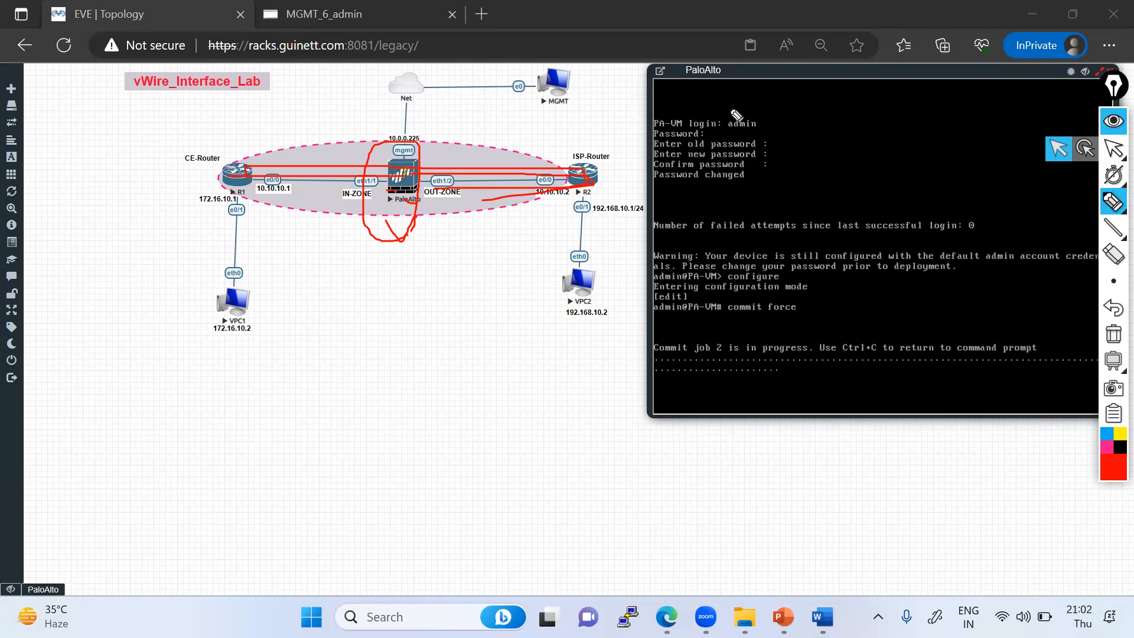
{"action": "left_click", "coordinate": [1113, 148]}
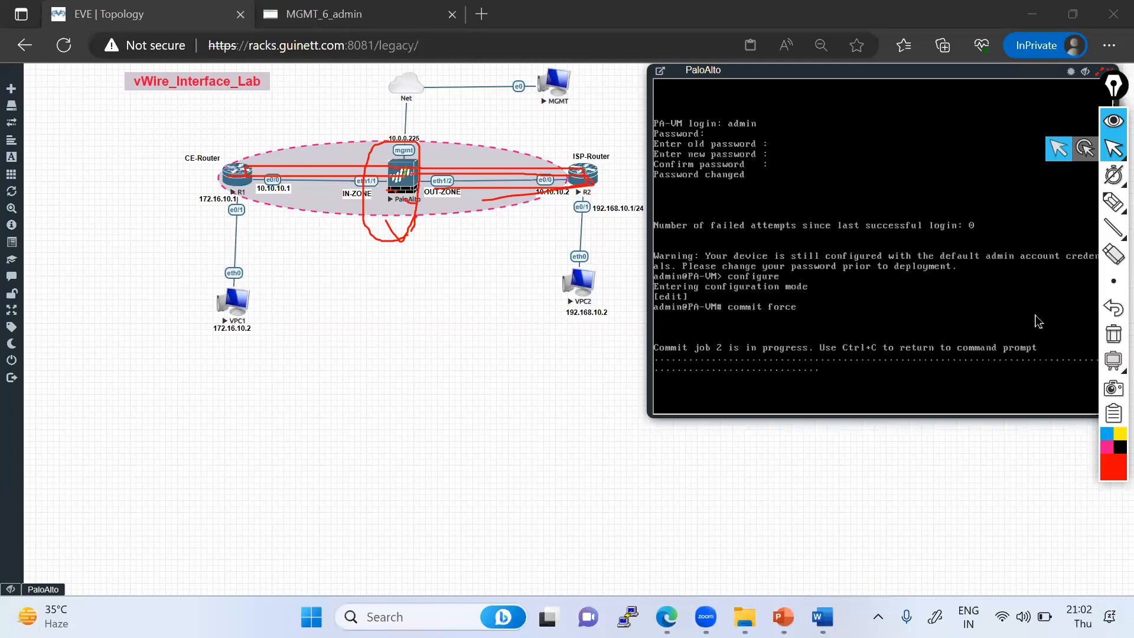
- Add the annotation text "auto commit" beside the console's login output
{"action": "mouse_move", "coordinate": [1113, 207]}
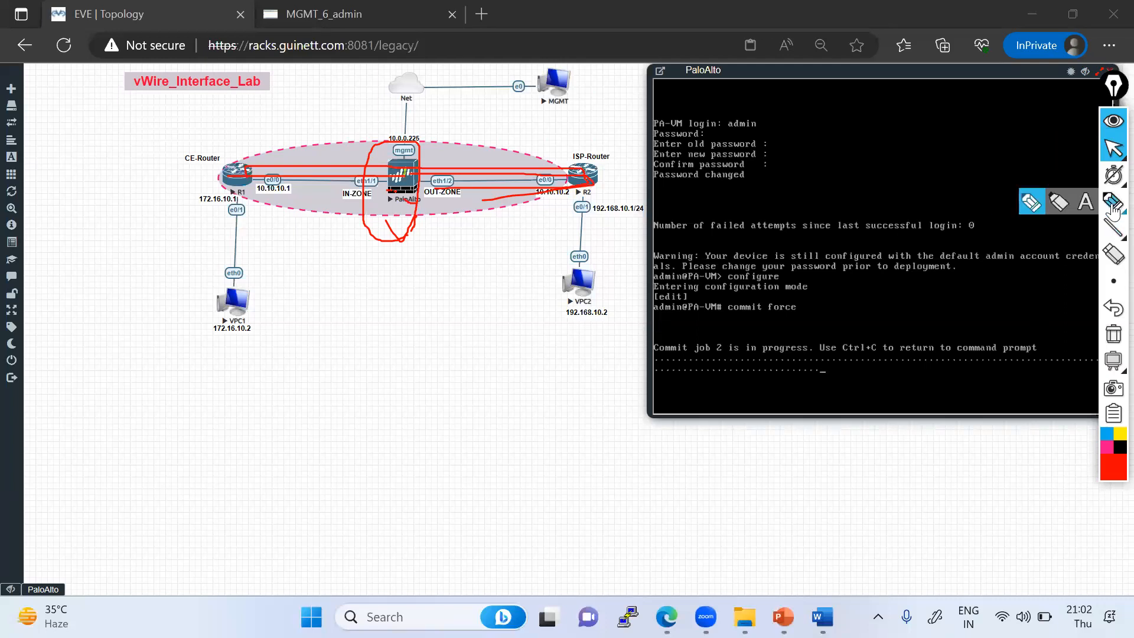
{"action": "left_click", "coordinate": [1037, 208]}
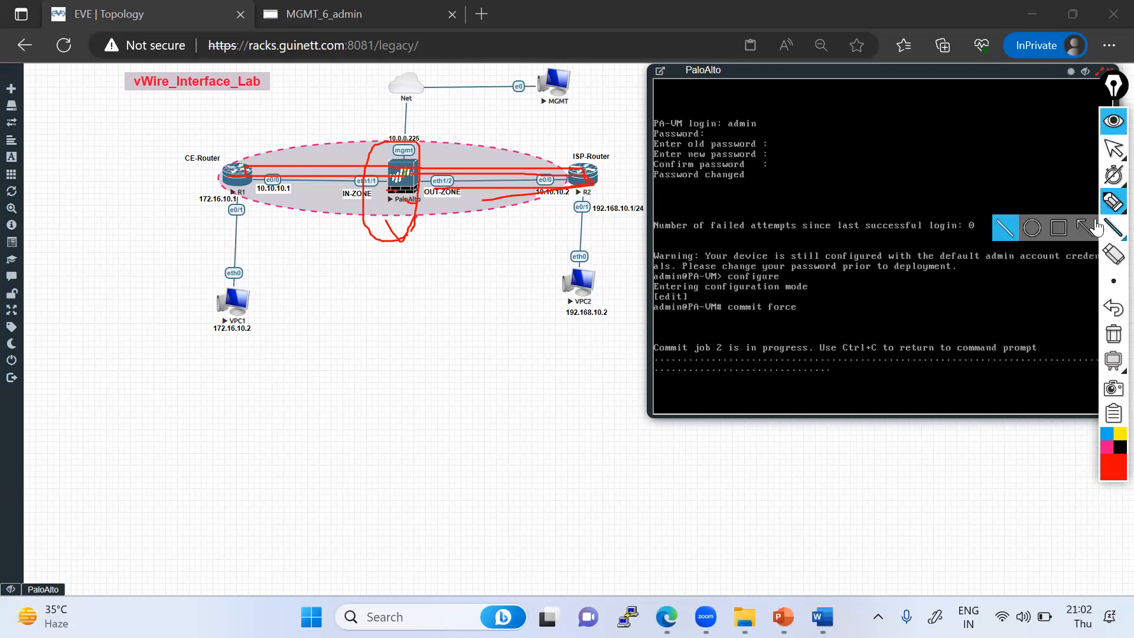
{"action": "left_click", "coordinate": [1086, 202]}
{"action": "left_click", "coordinate": [835, 188]}
{"action": "type", "text": "a"}
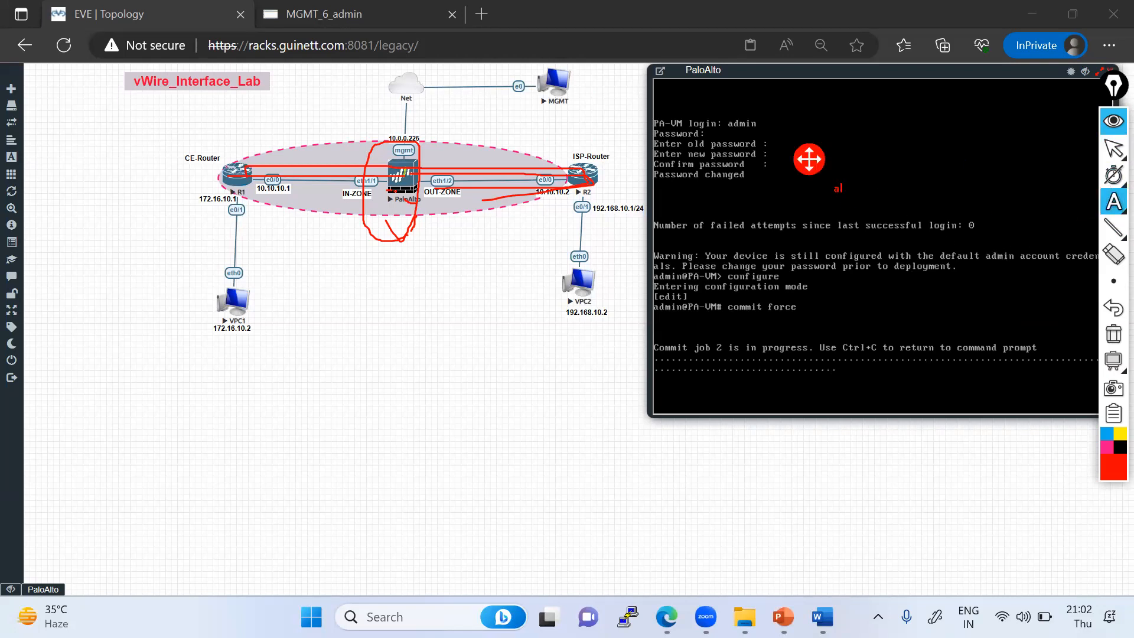
{"action": "type", "text": "uto commit"}
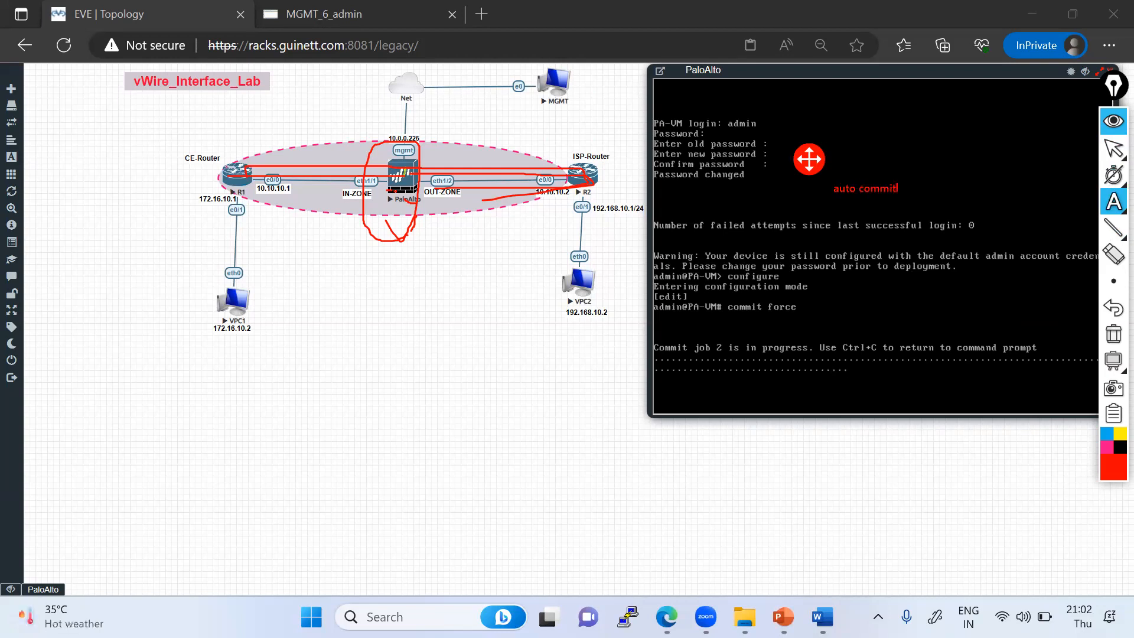
{"action": "left_click", "coordinate": [1113, 148]}
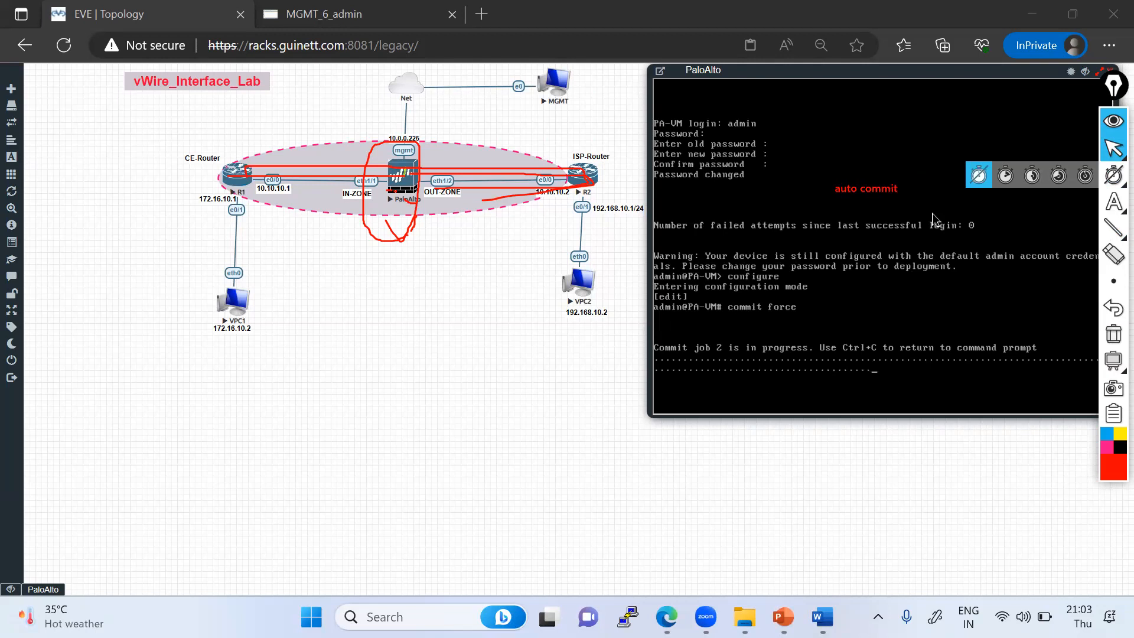
- Add annotation text "5-10 minutes complete--" with "VM stuck" on the next line above it
{"action": "left_click", "coordinate": [1113, 202]}
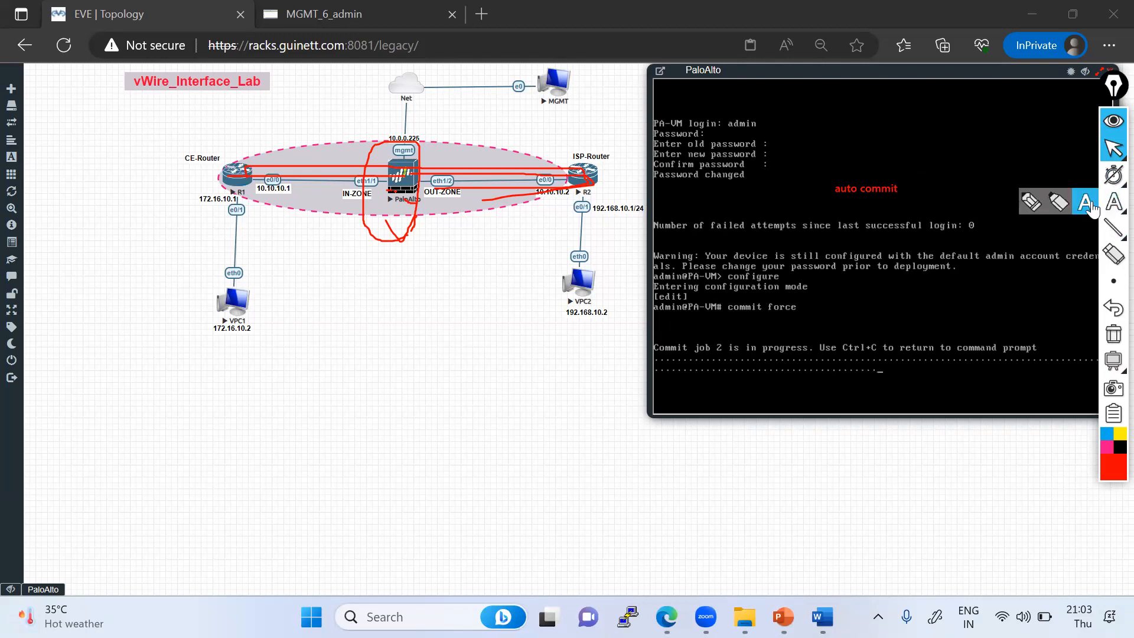
{"action": "left_click", "coordinate": [875, 140]}
{"action": "type", "text": "5-10 min"}
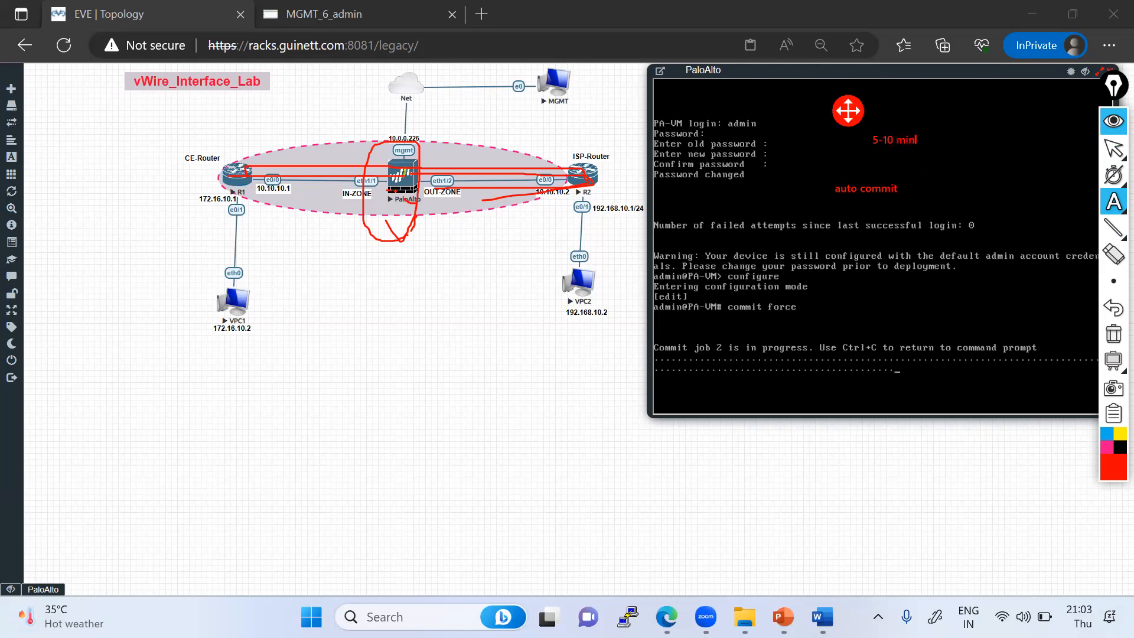
{"action": "type", "text": "utes complete--"}
{"action": "key", "text": "Return"}
{"action": "type", "text": "VM stuck ..."}
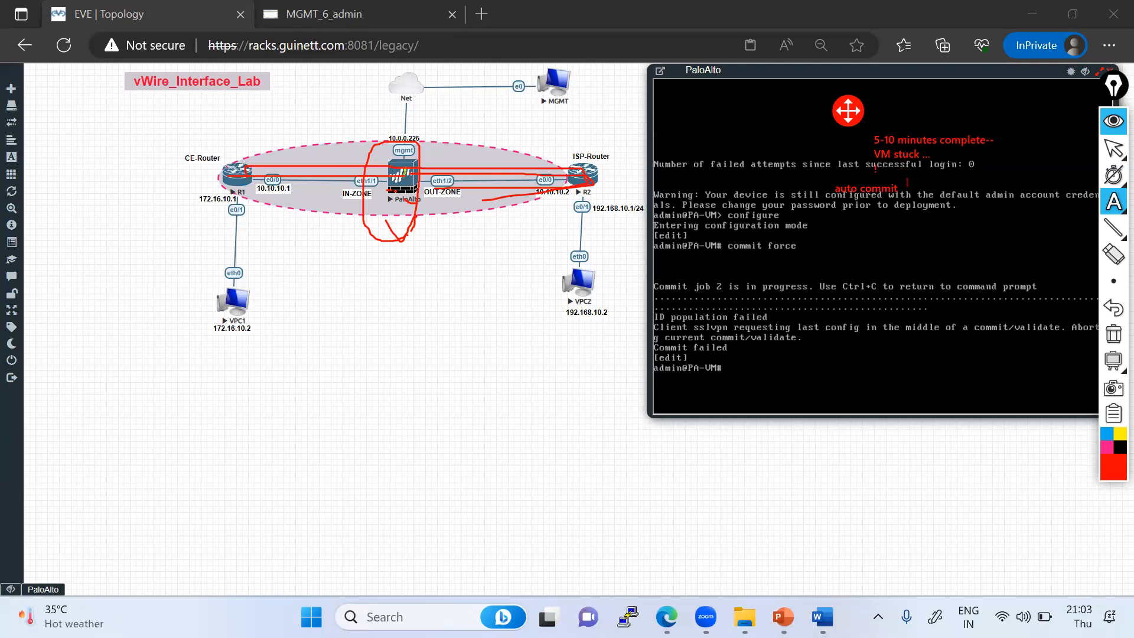
{"action": "left_click", "coordinate": [1114, 147]}
- Re-run the commit force command in the PaloAlto console
{"action": "left_click", "coordinate": [808, 342]}
{"action": "key", "text": "Up"}
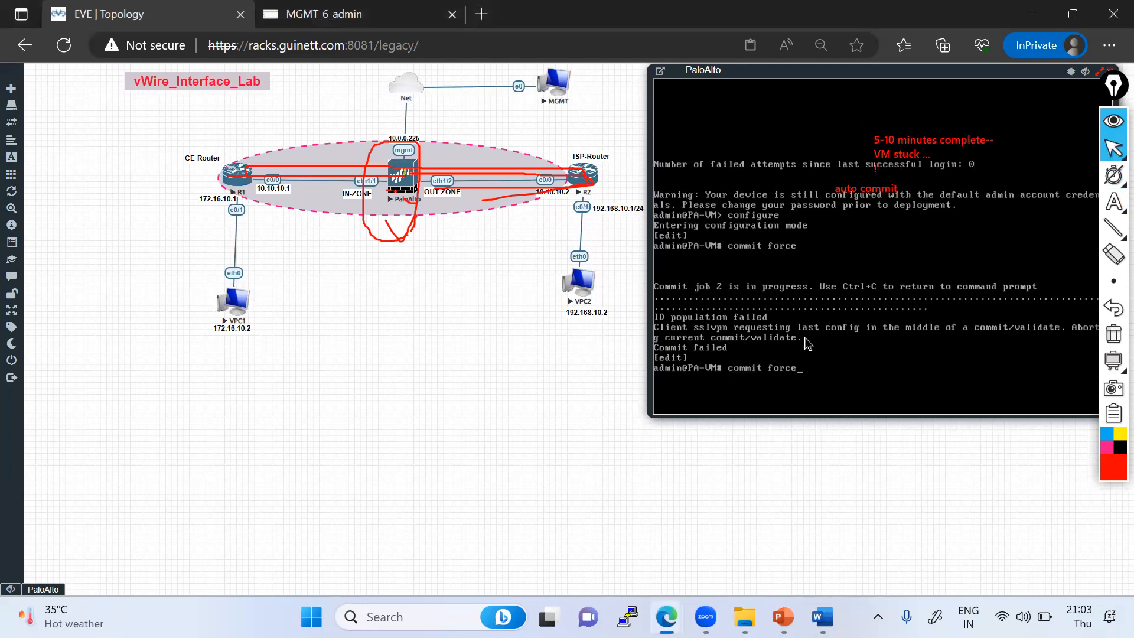
{"action": "key", "text": "Return"}
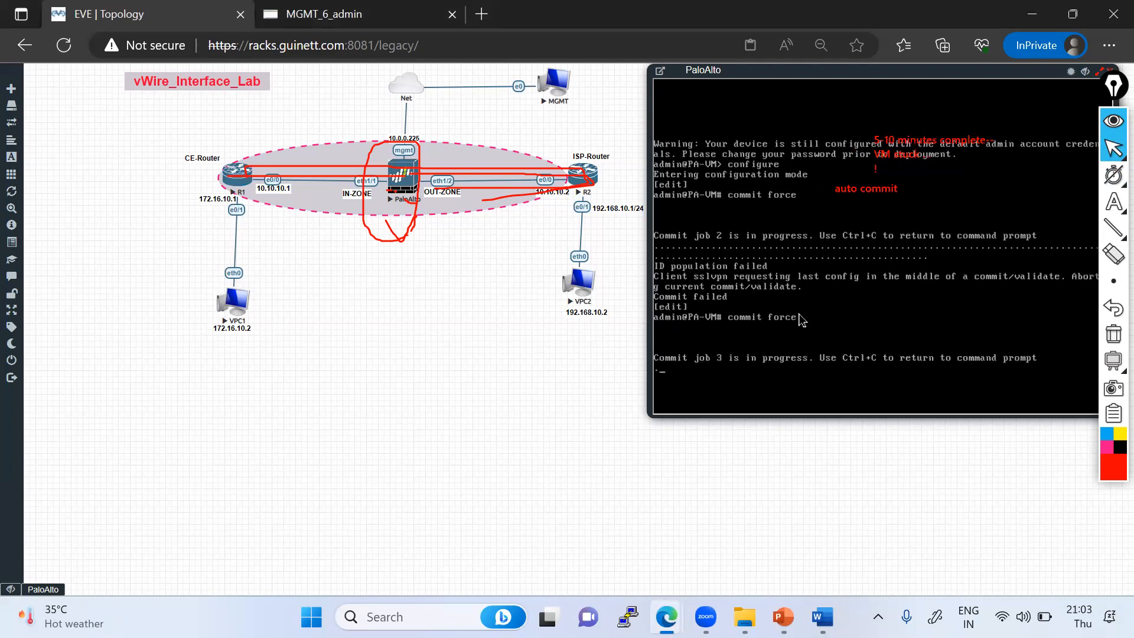
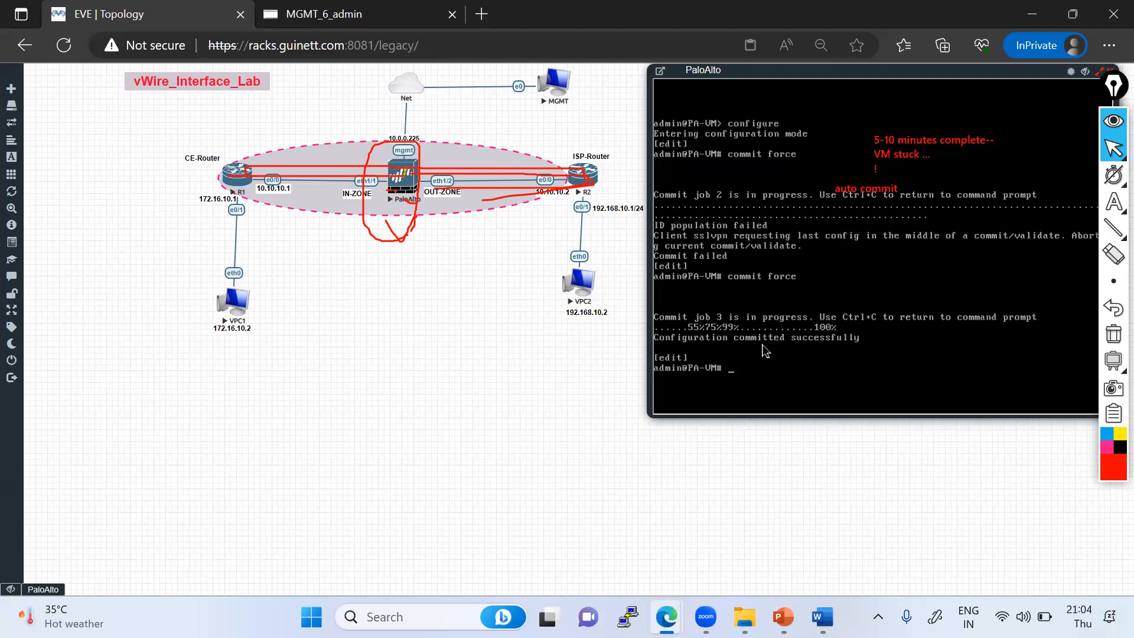
- Exit configuration mode and display the firewall's system information with show system info, paging through and re-running it
{"action": "type", "text": "exit"}
{"action": "key", "text": "Return"}
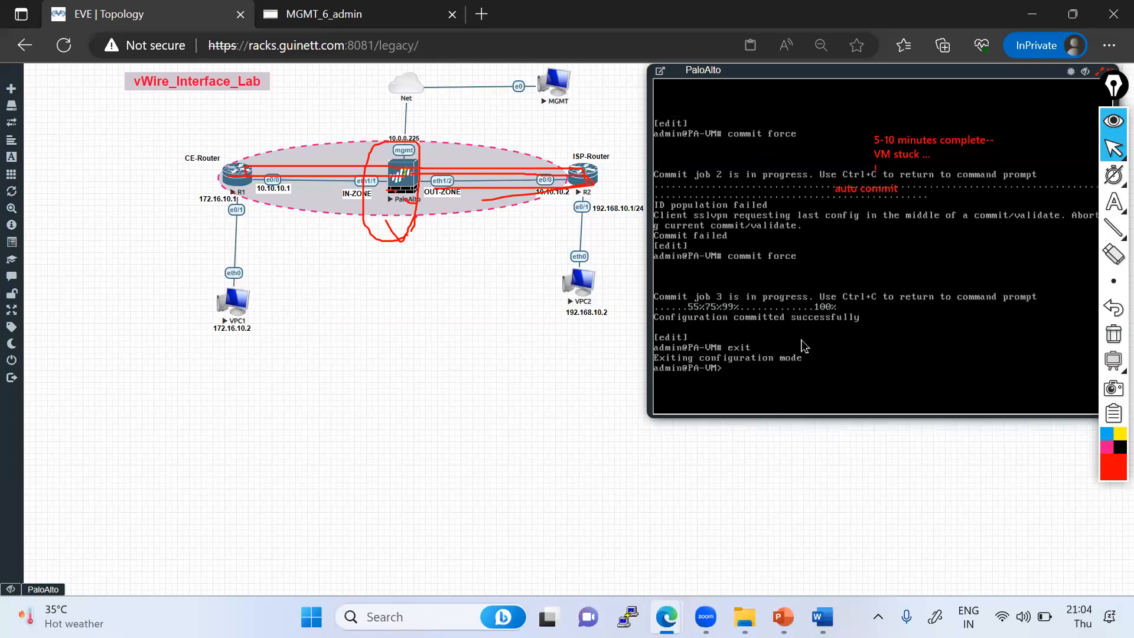
{"action": "key", "text": "Return"}
{"action": "type", "text": "show system i"}
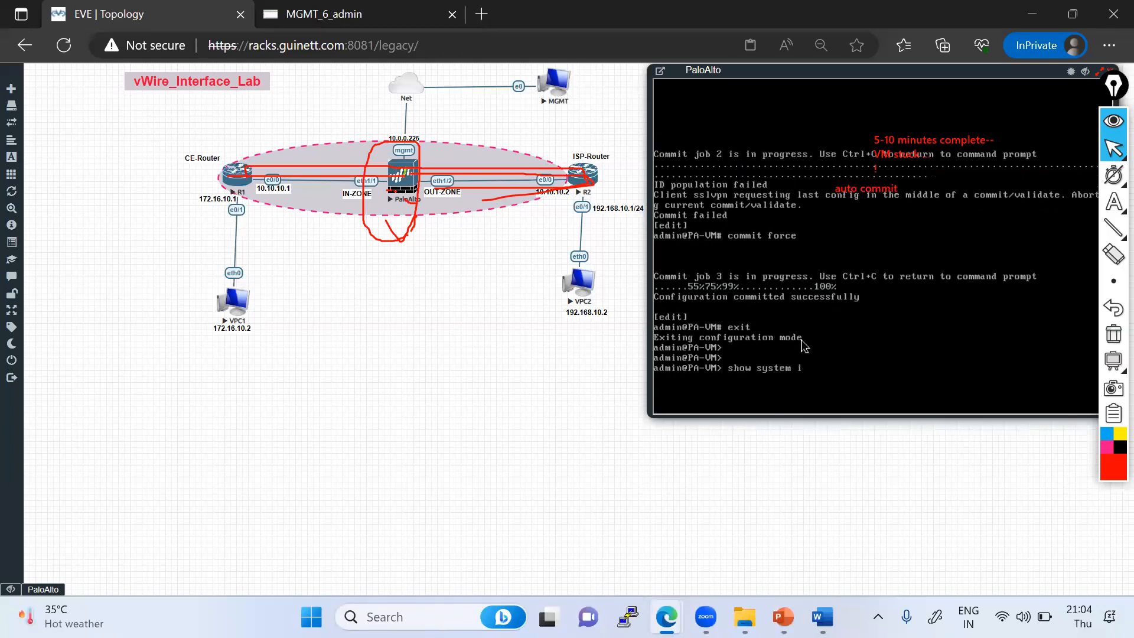
{"action": "type", "text": "nfo"}
{"action": "key", "text": "Return"}
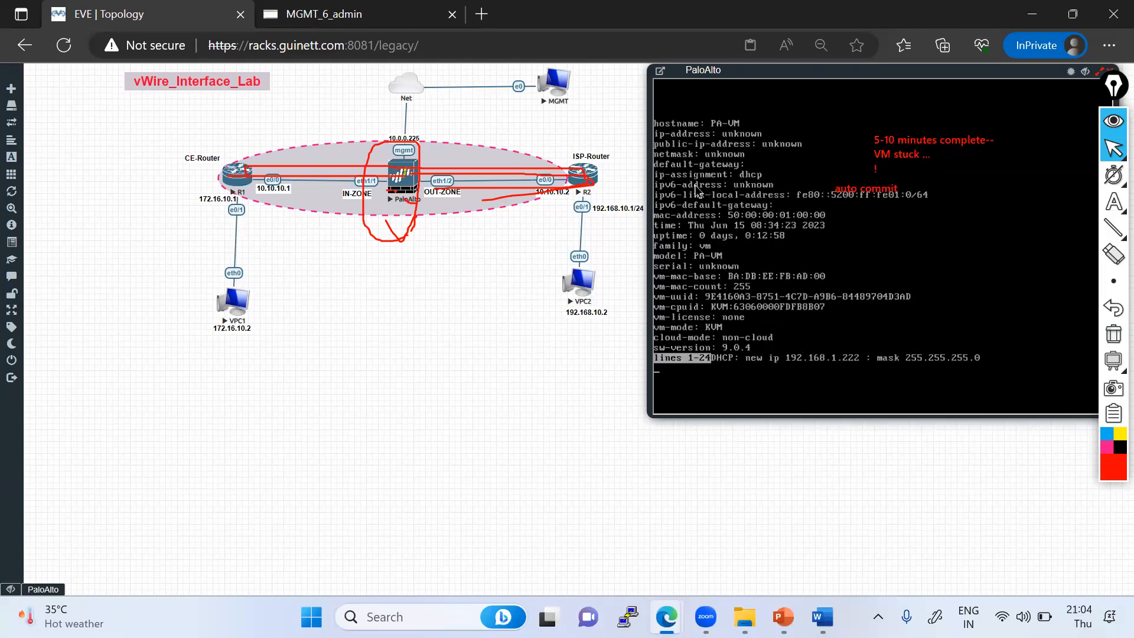
{"action": "key", "text": "space"}
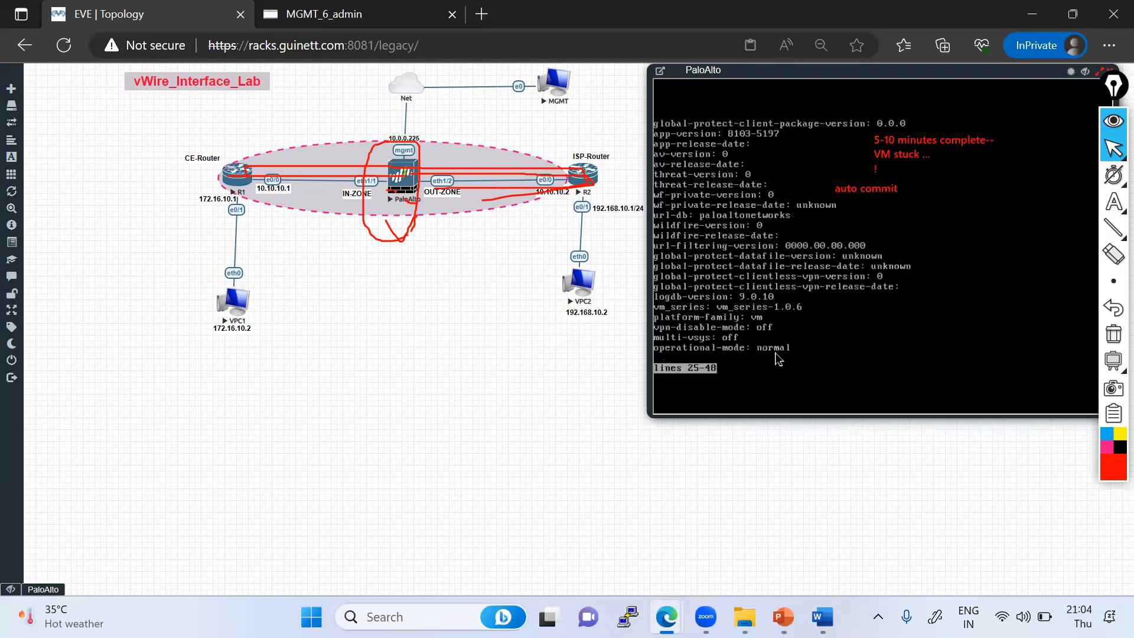
{"action": "key", "text": "space"}
{"action": "key", "text": "Up"}
{"action": "key", "text": "Return"}
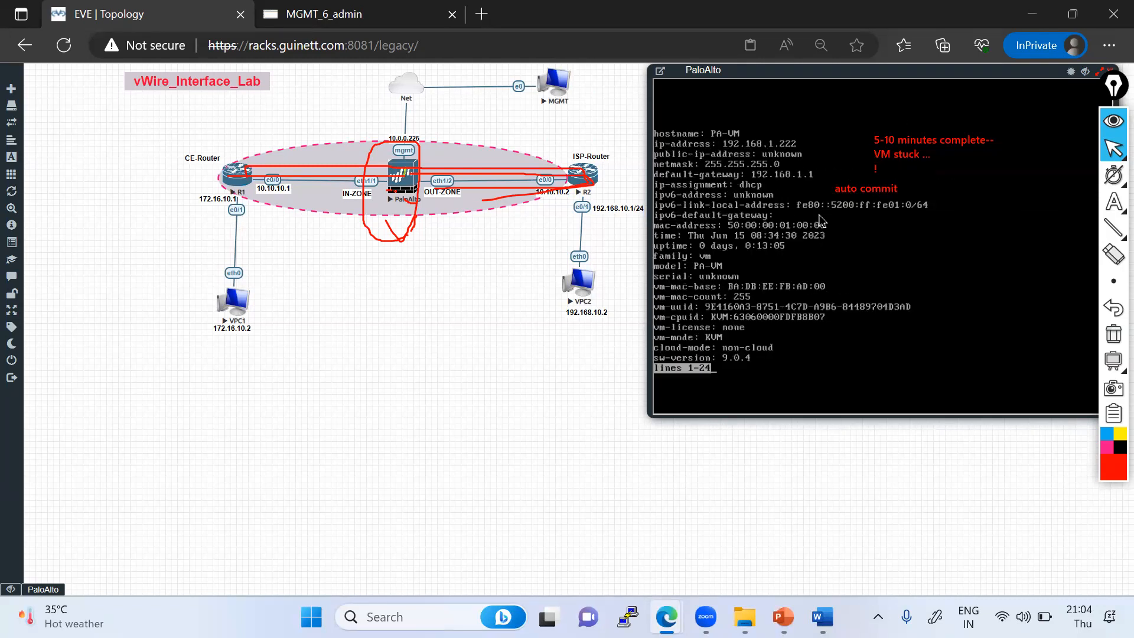
- Close the console and reload the firewall web interface in the MGMT_6_admin tab
{"action": "left_click_drag", "start_coordinate": [1114, 86], "coordinate": [1113, 127]}
{"action": "left_click", "coordinate": [1111, 72]}
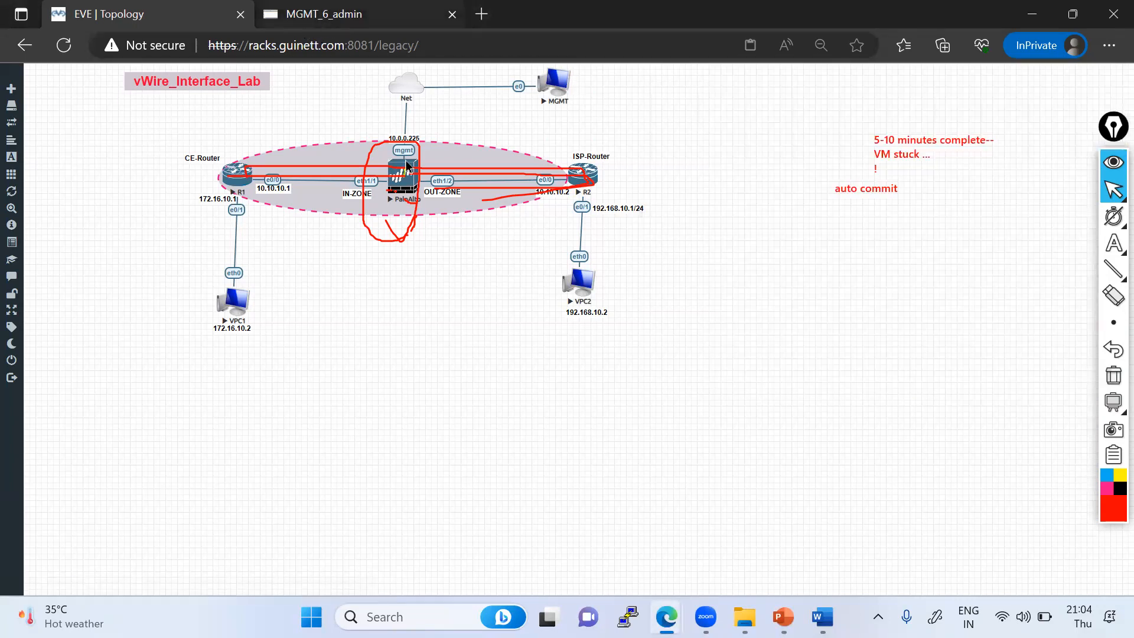
{"action": "key", "text": "ctrl+Tab"}
{"action": "left_click", "coordinate": [351, 91]}
{"action": "key", "text": "Return"}
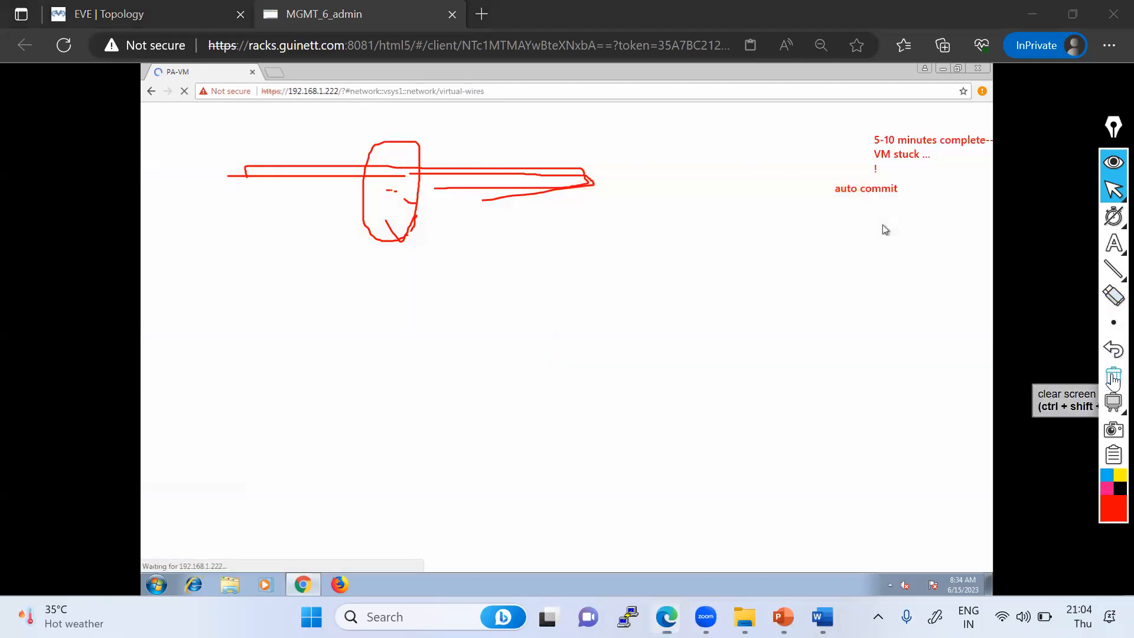
- Clear all drawn annotations from the screen
{"action": "left_click", "coordinate": [1113, 378]}
{"action": "mouse_move", "coordinate": [1112, 195]}
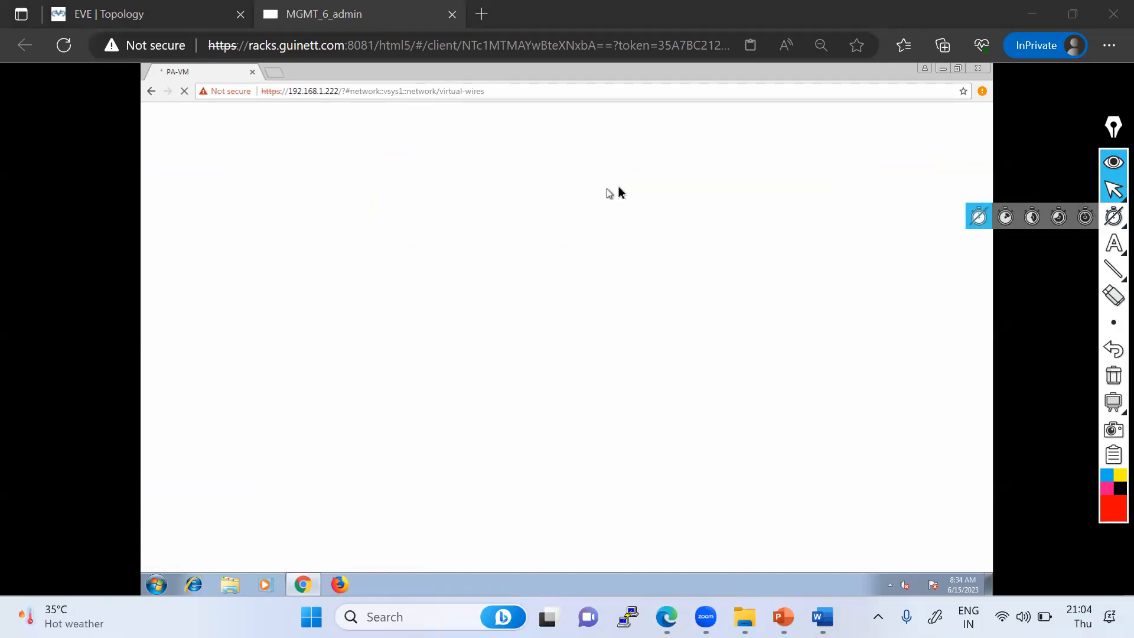
{"action": "left_click_drag", "start_coordinate": [1112, 130], "coordinate": [1113, 120]}
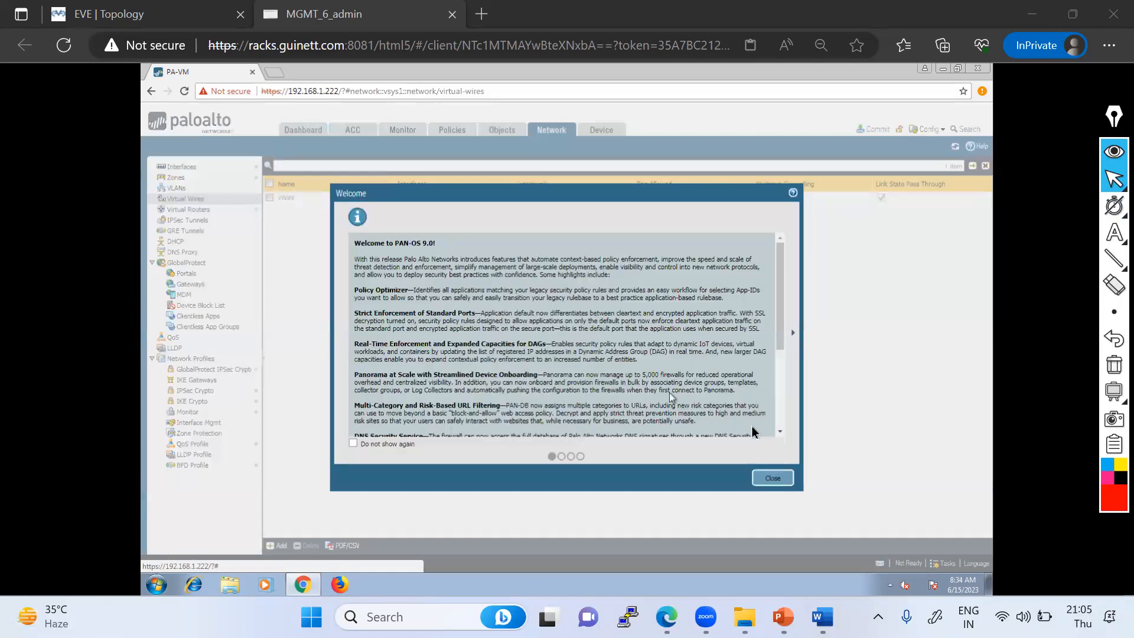
- Close the welcome dialog and open the Network interfaces list
{"action": "left_click", "coordinate": [774, 478]}
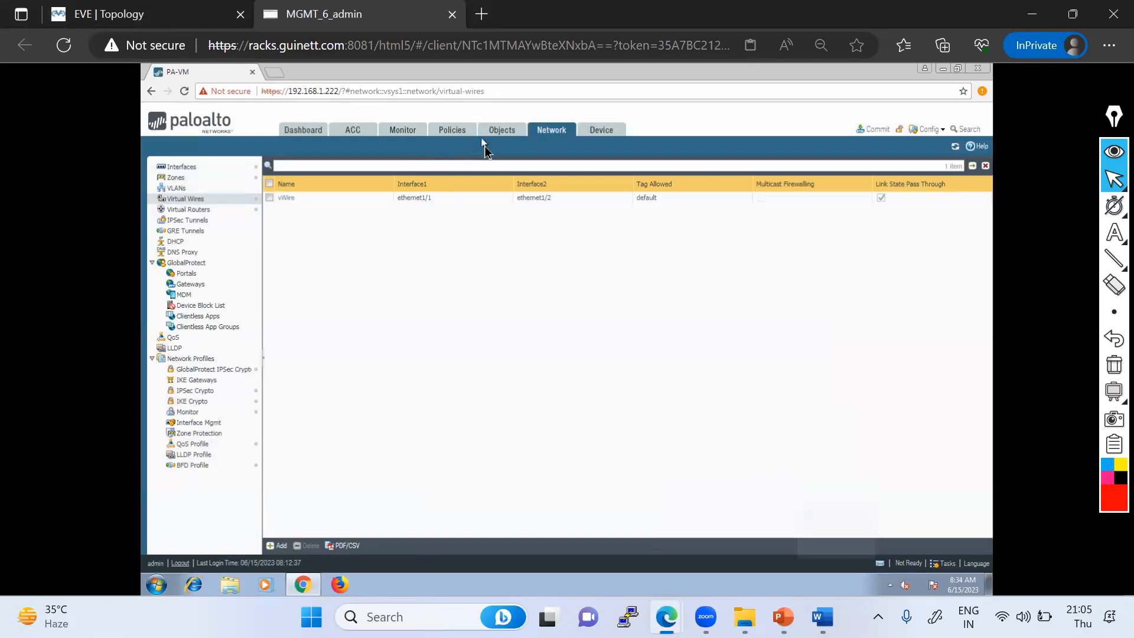
{"action": "left_click", "coordinate": [204, 170]}
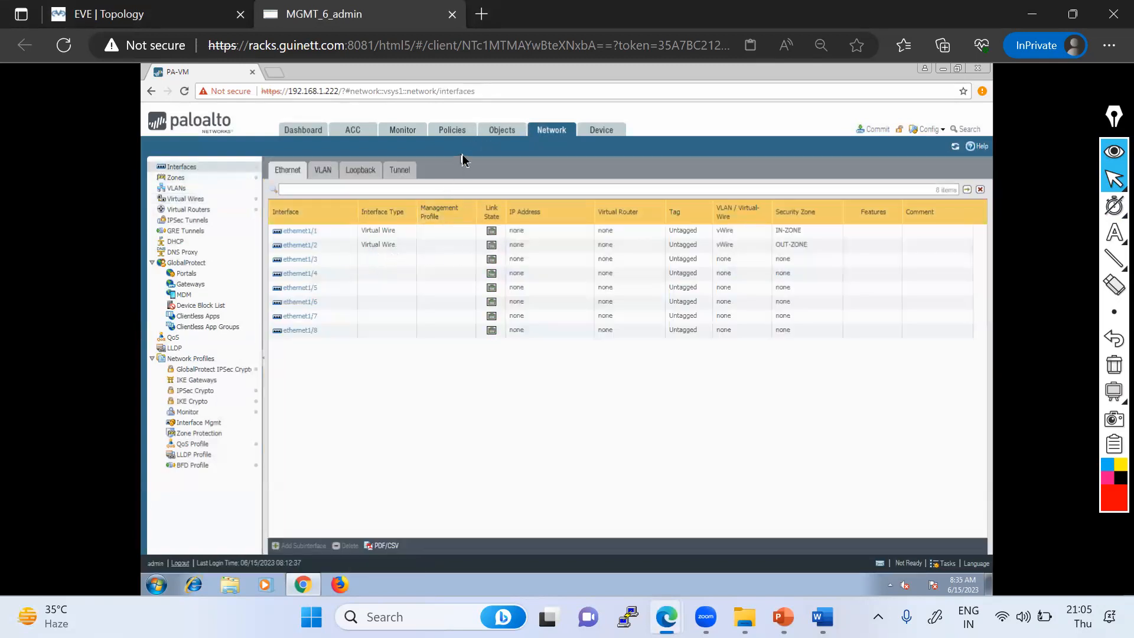
- Try to commit the configuration from the web interface
{"action": "left_click", "coordinate": [878, 129]}
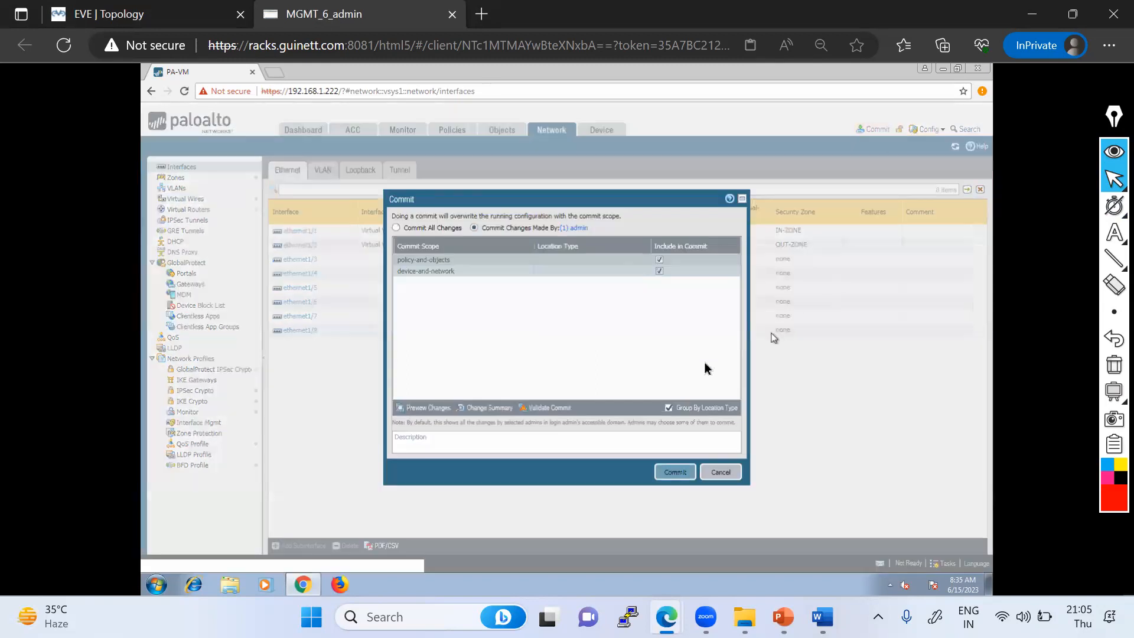
{"action": "left_click", "coordinate": [674, 473]}
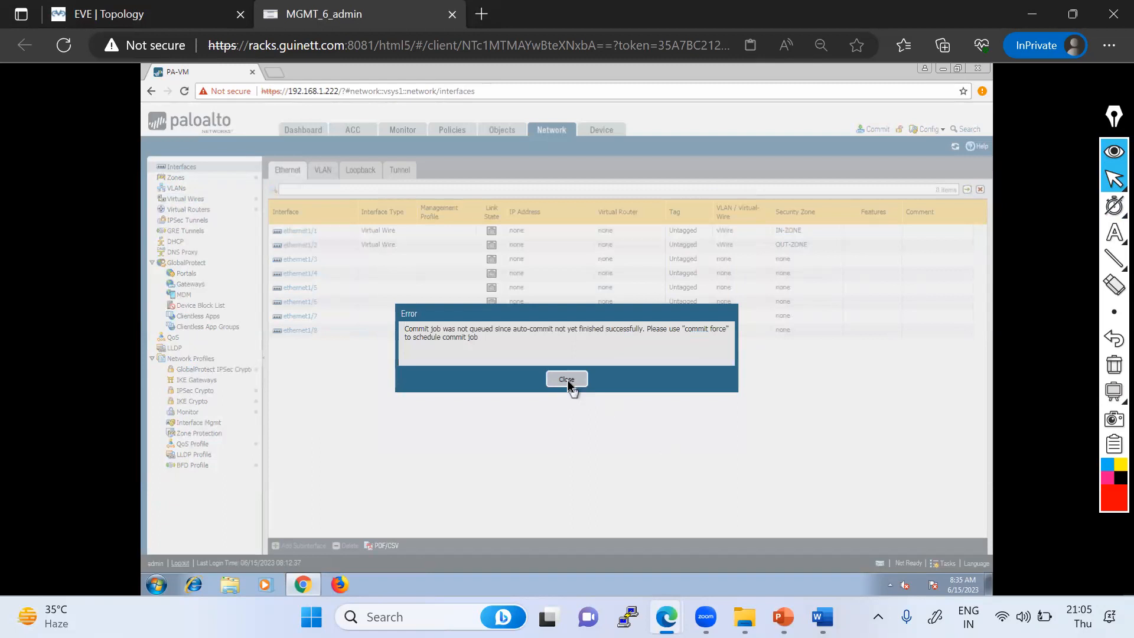
{"action": "left_click", "coordinate": [567, 380]}
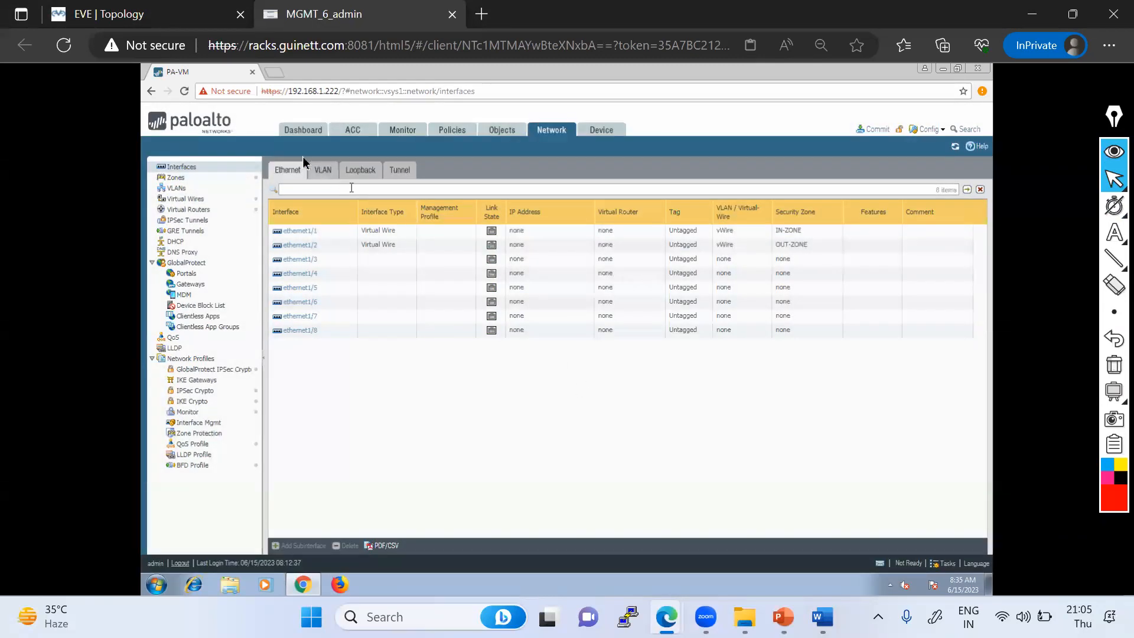
- Reload the web interface, dismiss the welcome dialog, and try the commit again
{"action": "left_click", "coordinate": [184, 91]}
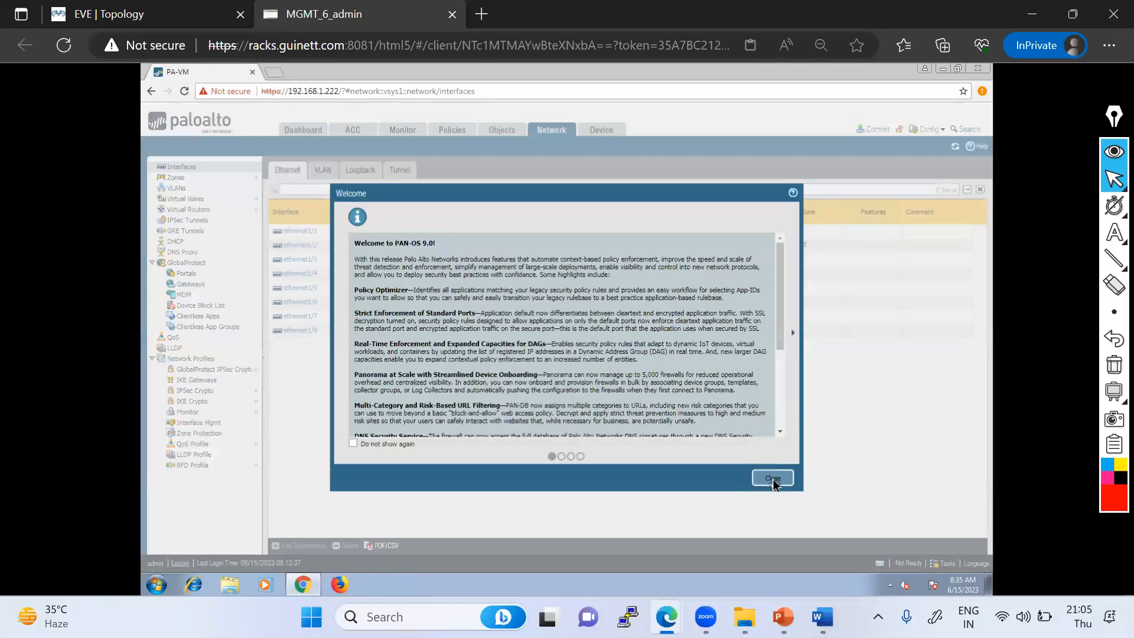
{"action": "left_click", "coordinate": [762, 481]}
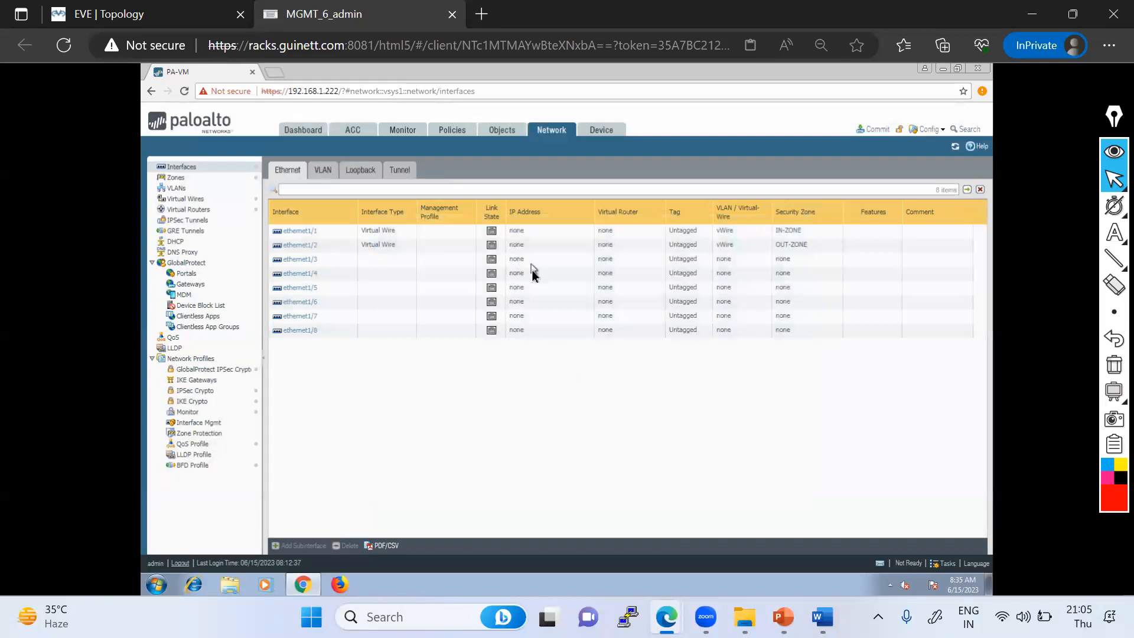
{"action": "left_click", "coordinate": [875, 129]}
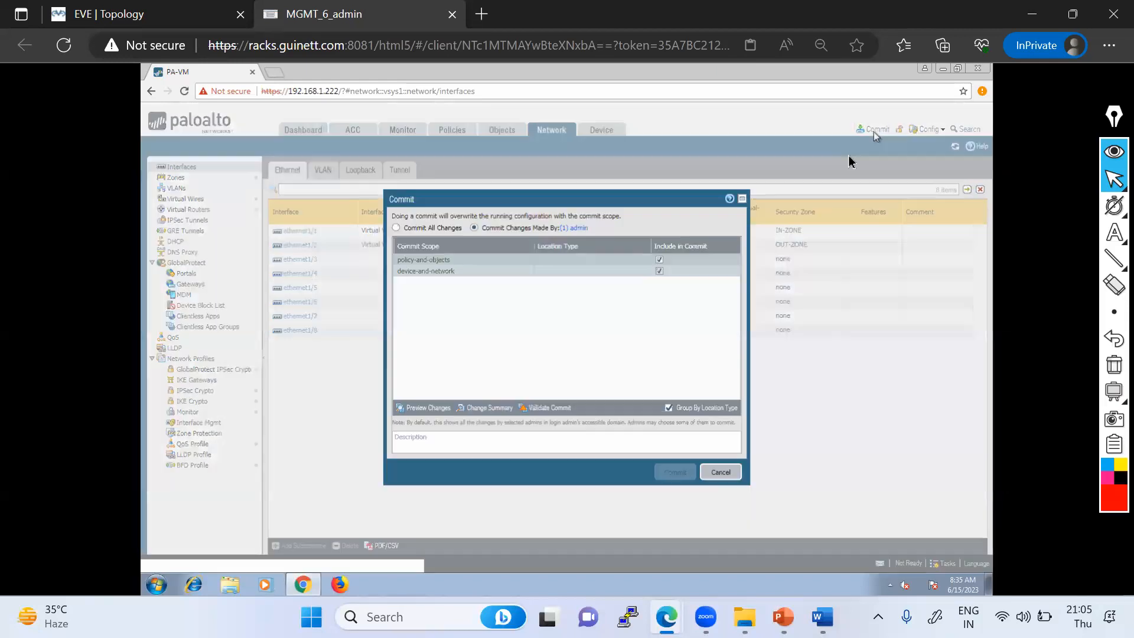
{"action": "left_click", "coordinate": [674, 473]}
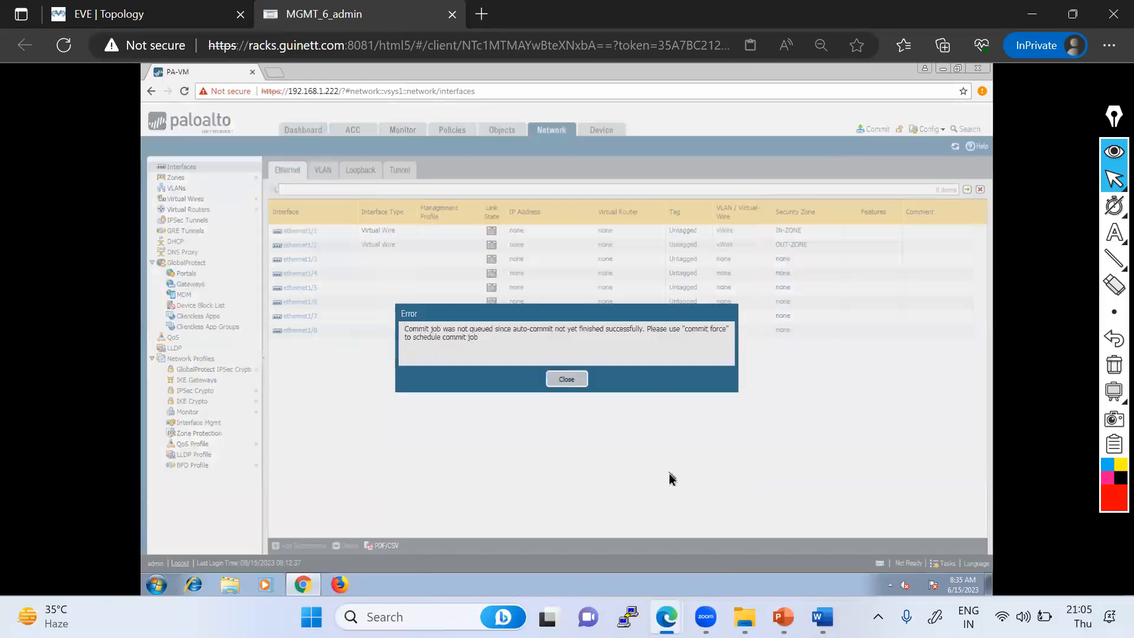
{"action": "left_click", "coordinate": [561, 381]}
- Log out and sign back in as admin with the account password, then open the Network interfaces
{"action": "left_click", "coordinate": [180, 563]}
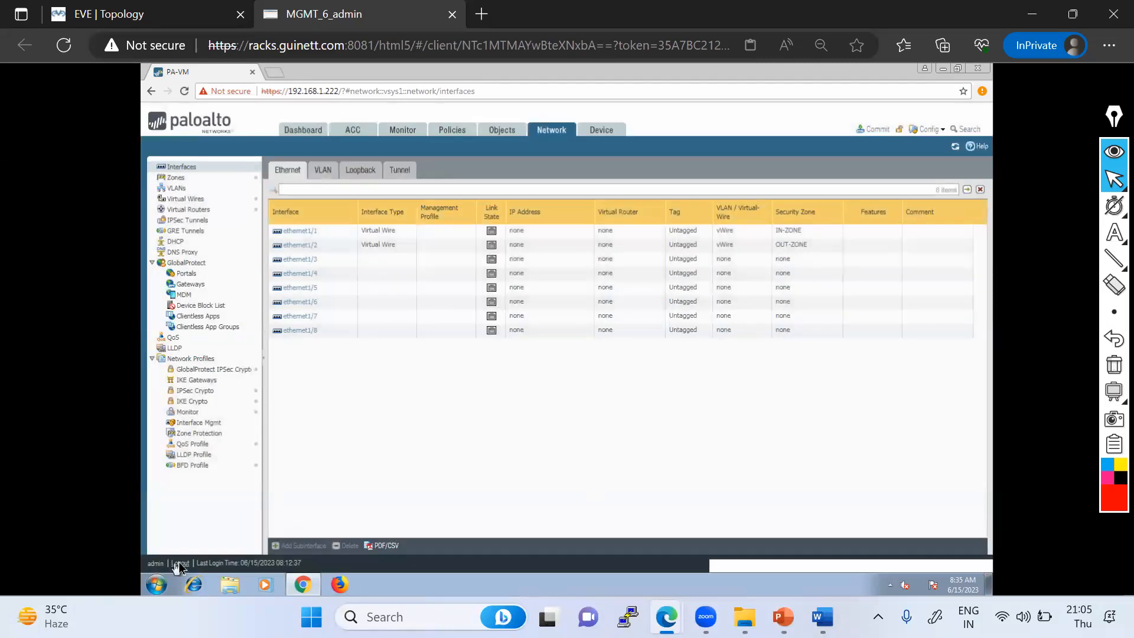
{"action": "left_click", "coordinate": [533, 285]}
{"action": "type", "text": "admin"}
{"action": "key", "text": "Tab"}
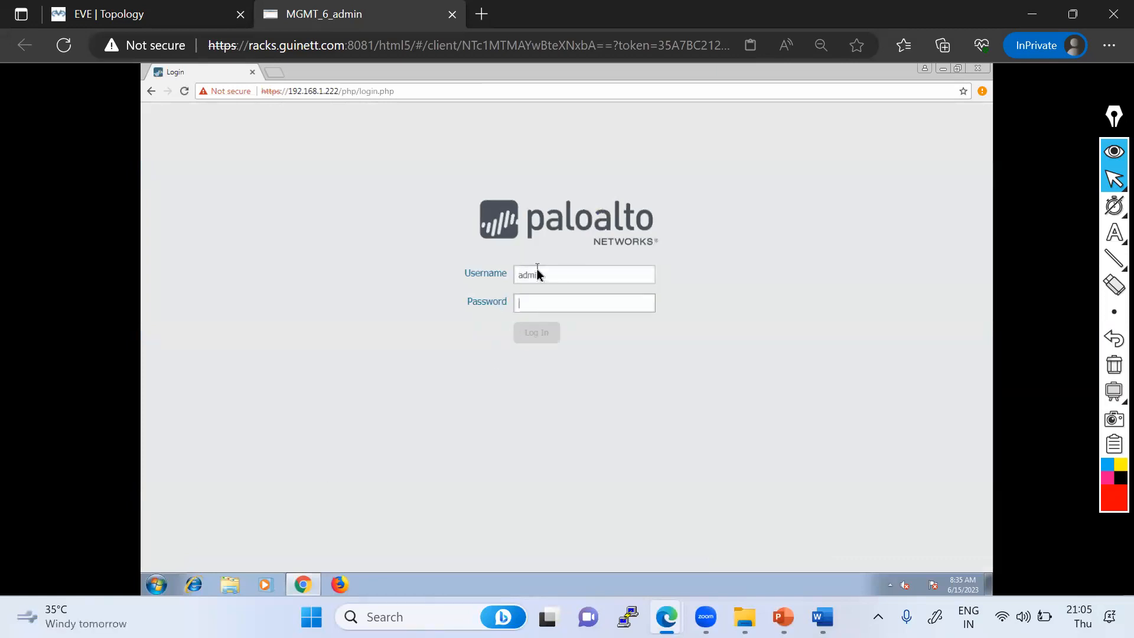
{"action": "type", "text": "admin@123"}
{"action": "key", "text": "Return"}
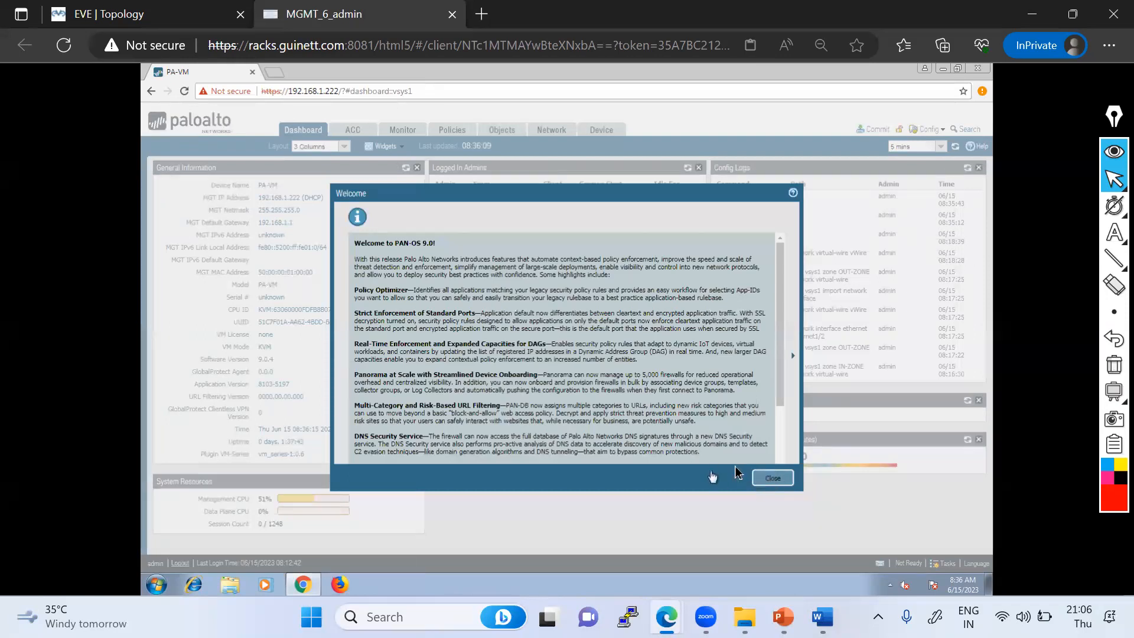
{"action": "left_click", "coordinate": [764, 477]}
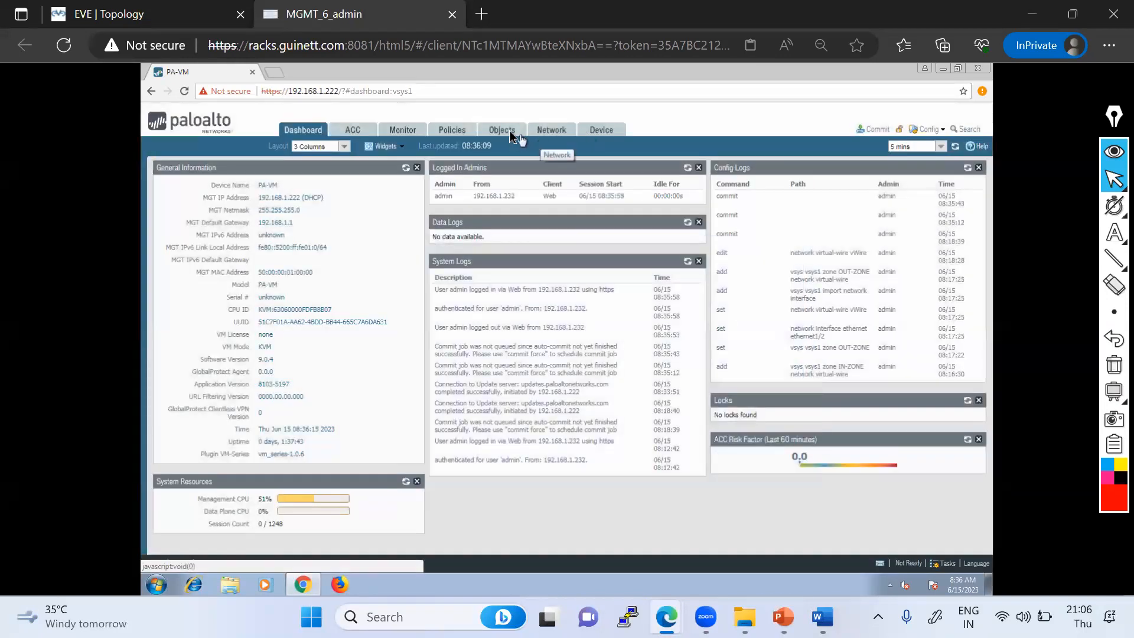
{"action": "left_click", "coordinate": [550, 137]}
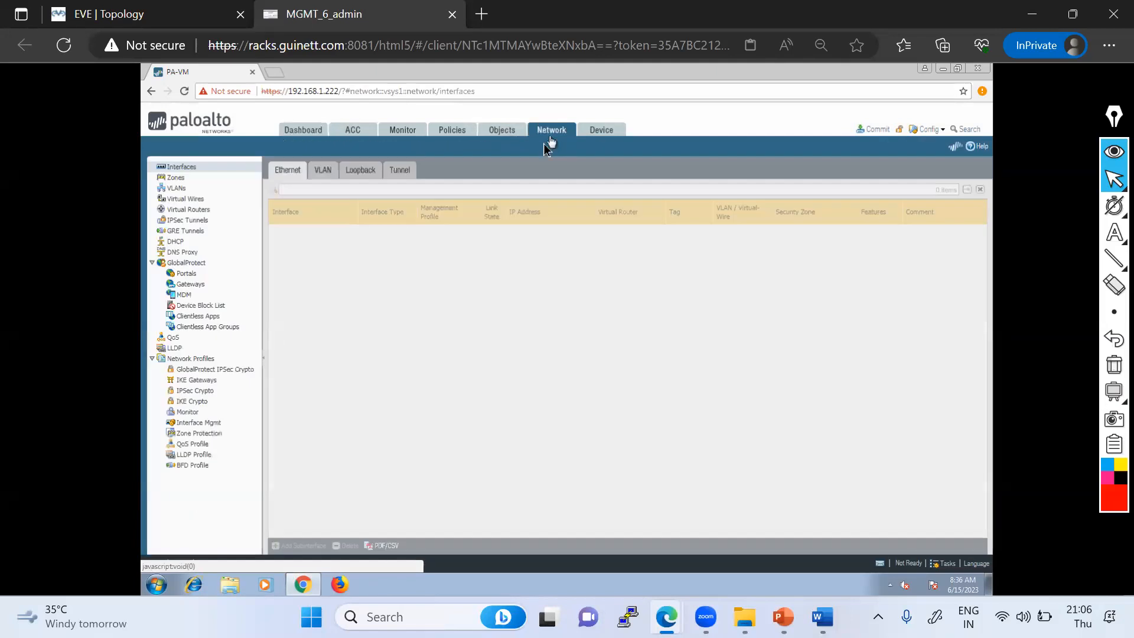
- In the EVE Topology tab, enter configuration mode in the PaloAlto console and run commit force
{"action": "left_click", "coordinate": [114, 17]}
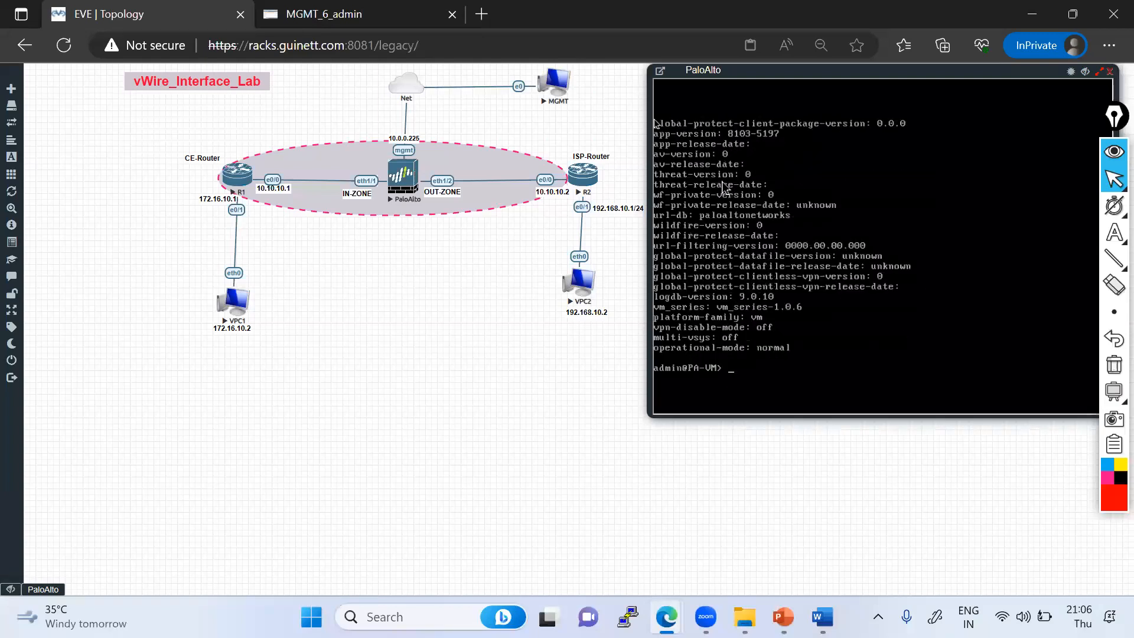
{"action": "key", "text": "Return"}
{"action": "type", "text": "configure"}
{"action": "key", "text": "Return"}
{"action": "type", "text": "commit force"}
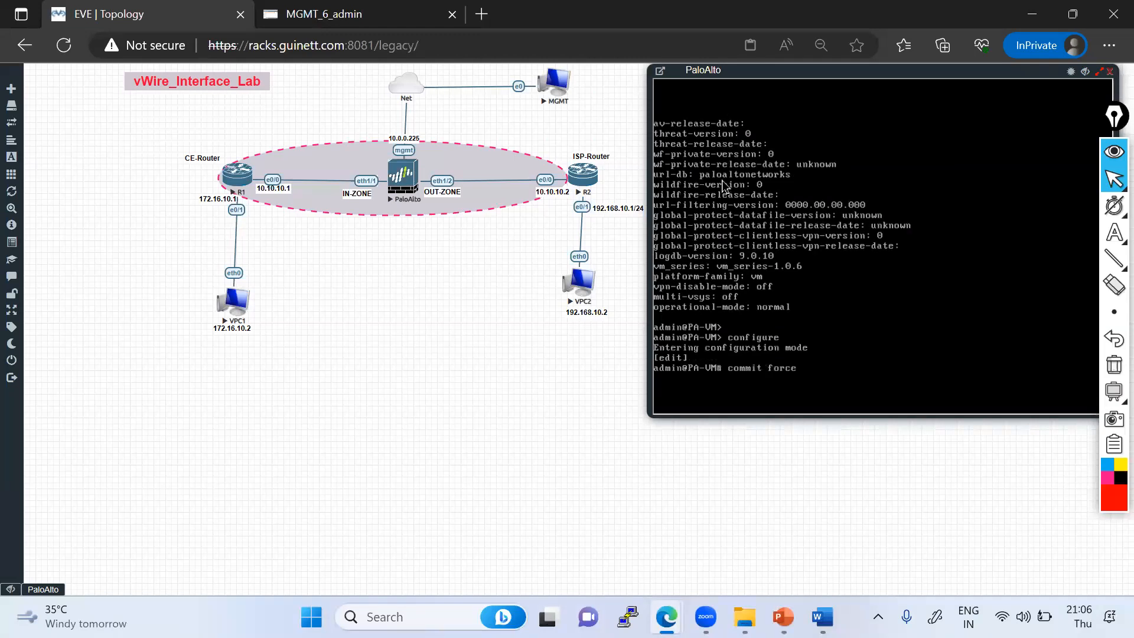
{"action": "key", "text": "Return"}
- Move the console window and exit configuration mode
{"action": "left_click_drag", "start_coordinate": [706, 70], "coordinate": [654, 75]}
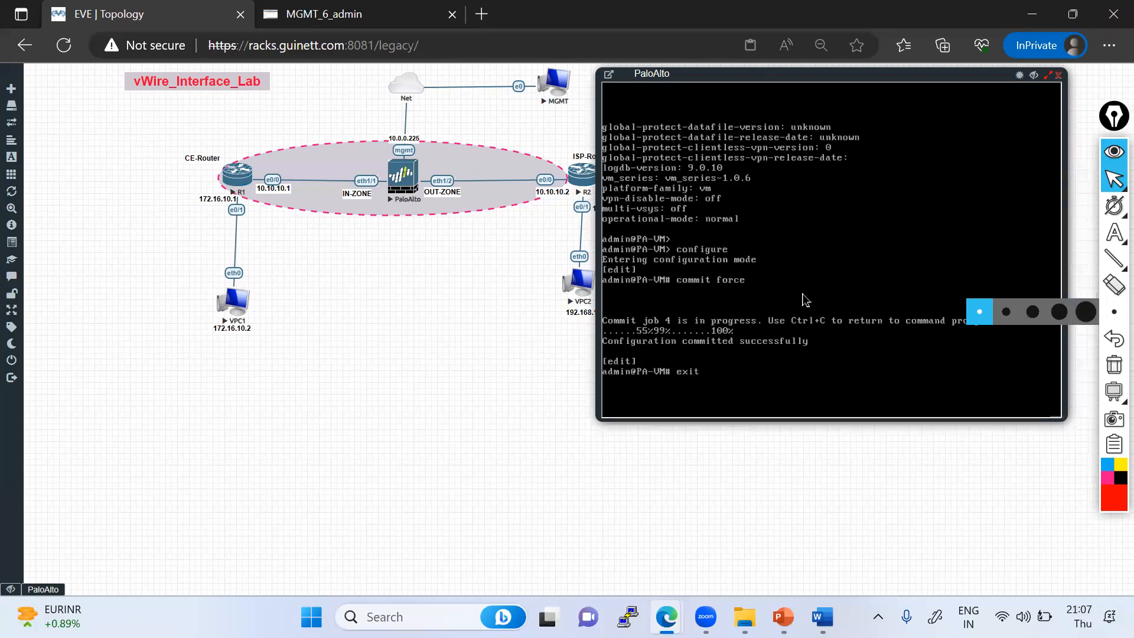
{"action": "key", "text": "Return"}
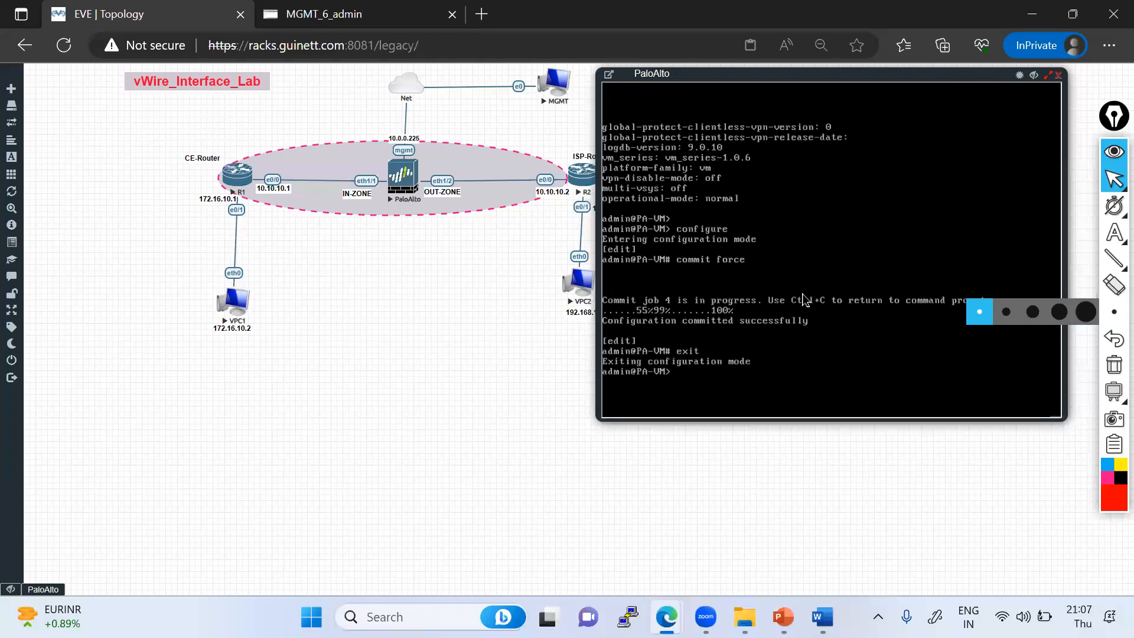
{"action": "key", "text": "Return"}
{"action": "key", "text": "Return"}
{"action": "key", "text": "Return"}
{"action": "key", "text": "Return"}
{"action": "key", "text": "Return"}
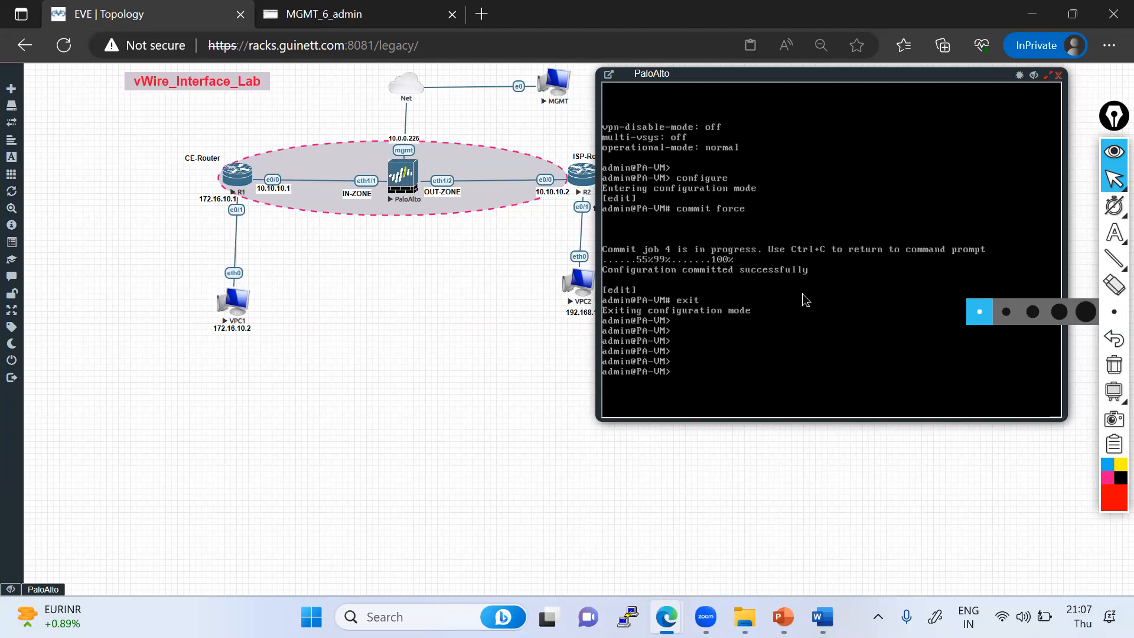
- Run show system info in the console and page through the output before quitting it
{"action": "type", "text": "show system info"}
{"action": "key", "text": "Return"}
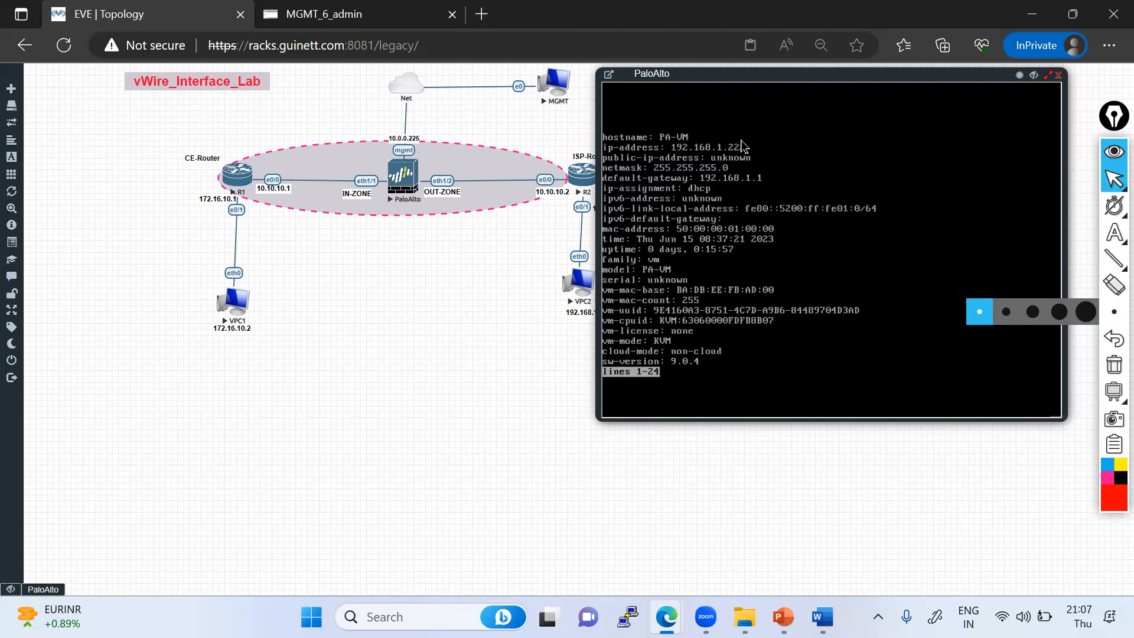
{"action": "key", "text": "space"}
{"action": "key", "text": "q"}
- Open ethernet1/1's settings in the web interface and close them with OK
{"action": "left_click", "coordinate": [378, 18]}
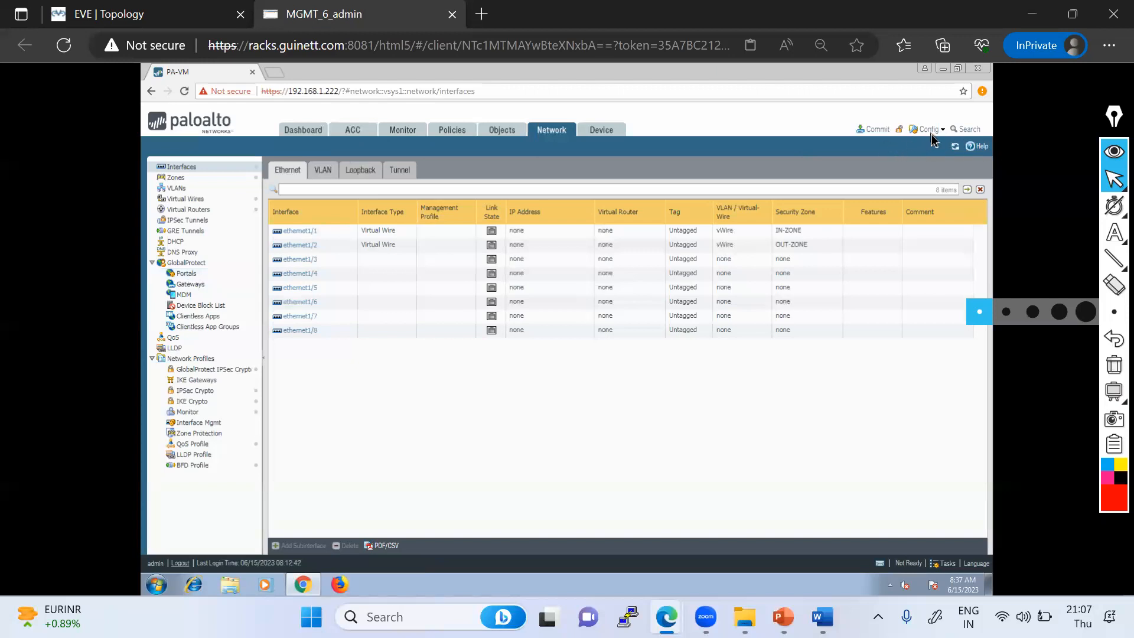
{"action": "left_click", "coordinate": [303, 235]}
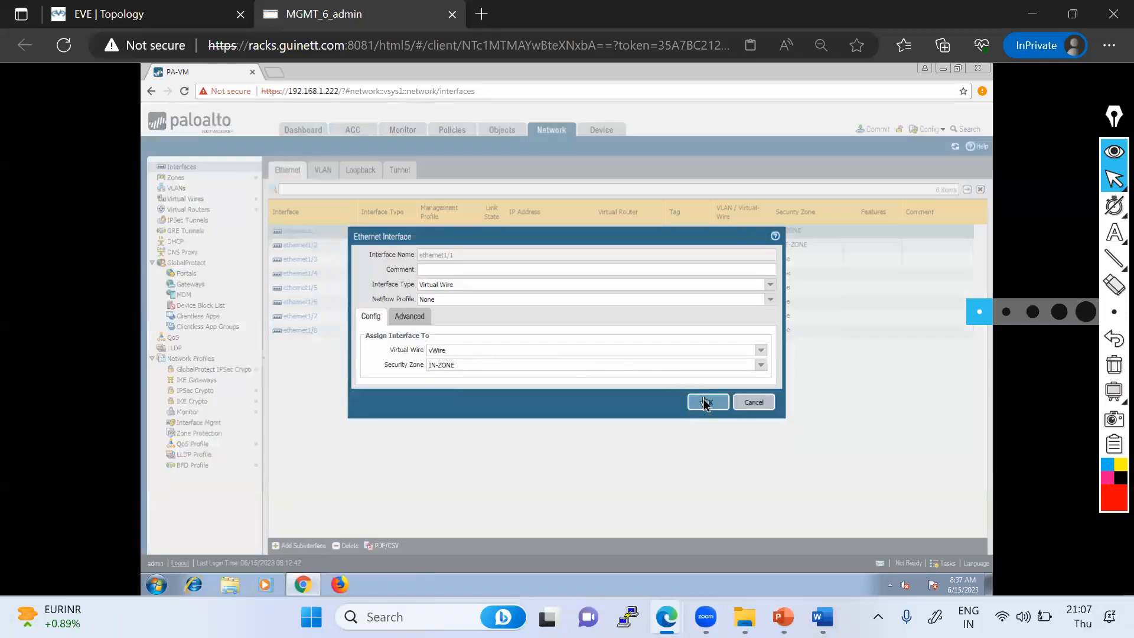
{"action": "left_click", "coordinate": [706, 402]}
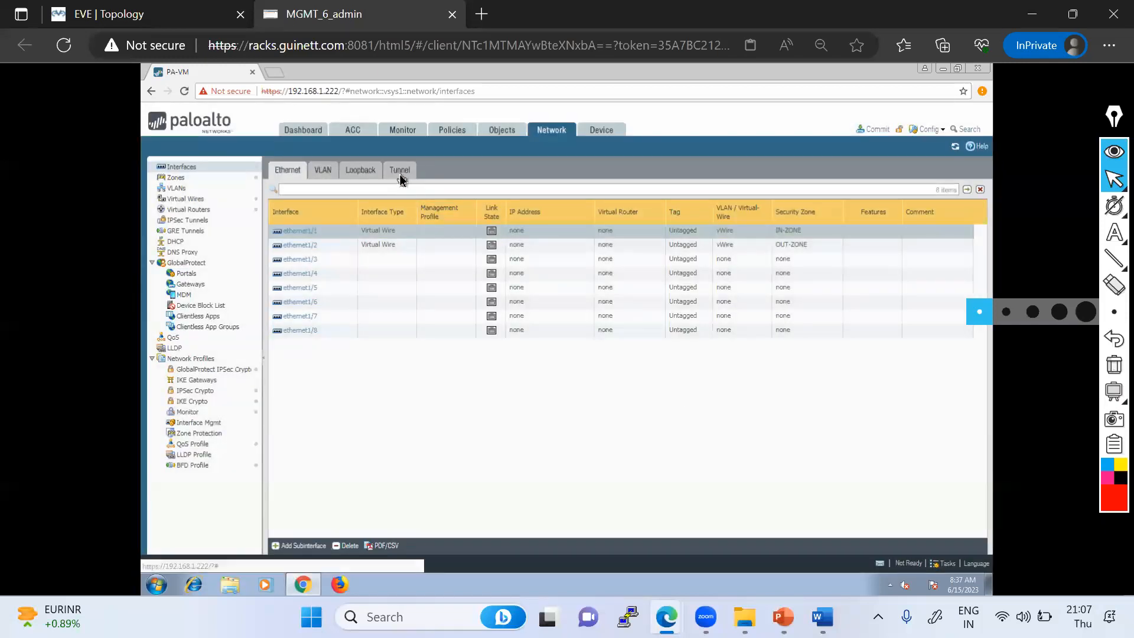
- Add a new tunnel interface numbered 1
{"action": "left_click", "coordinate": [400, 171]}
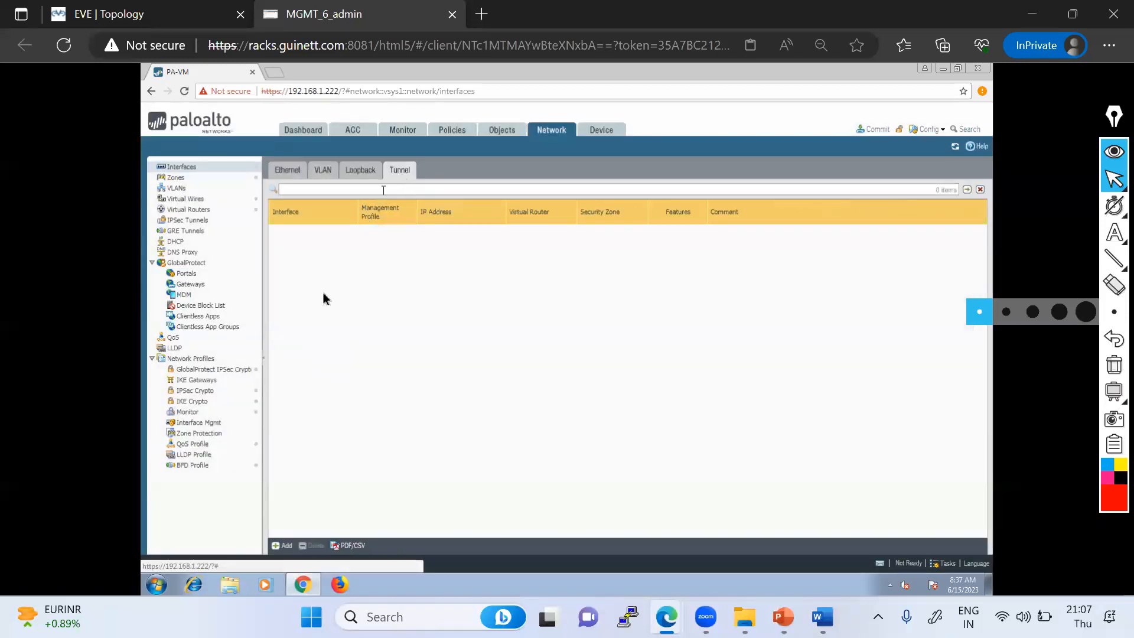
{"action": "left_click", "coordinate": [286, 547]}
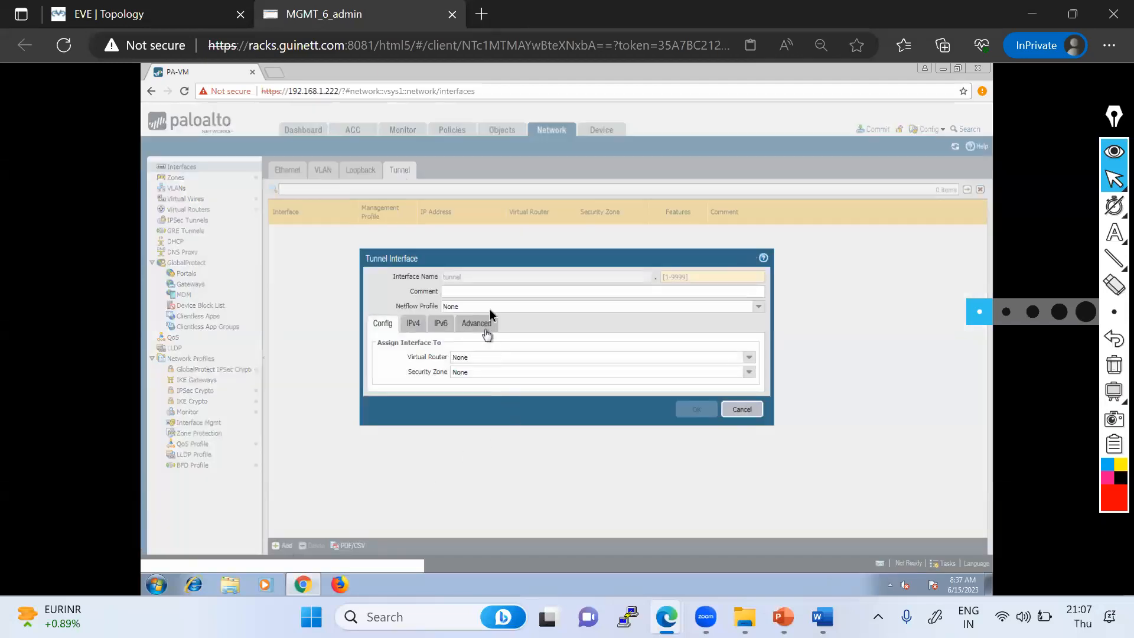
{"action": "left_click", "coordinate": [674, 278]}
{"action": "type", "text": "1"}
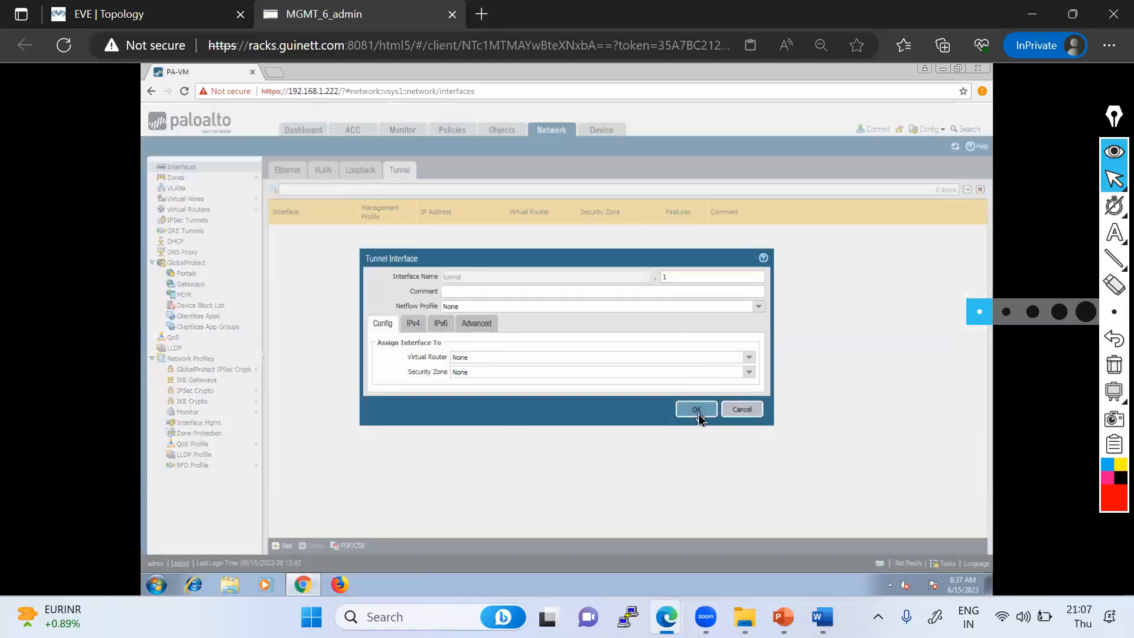
{"action": "left_click", "coordinate": [697, 411]}
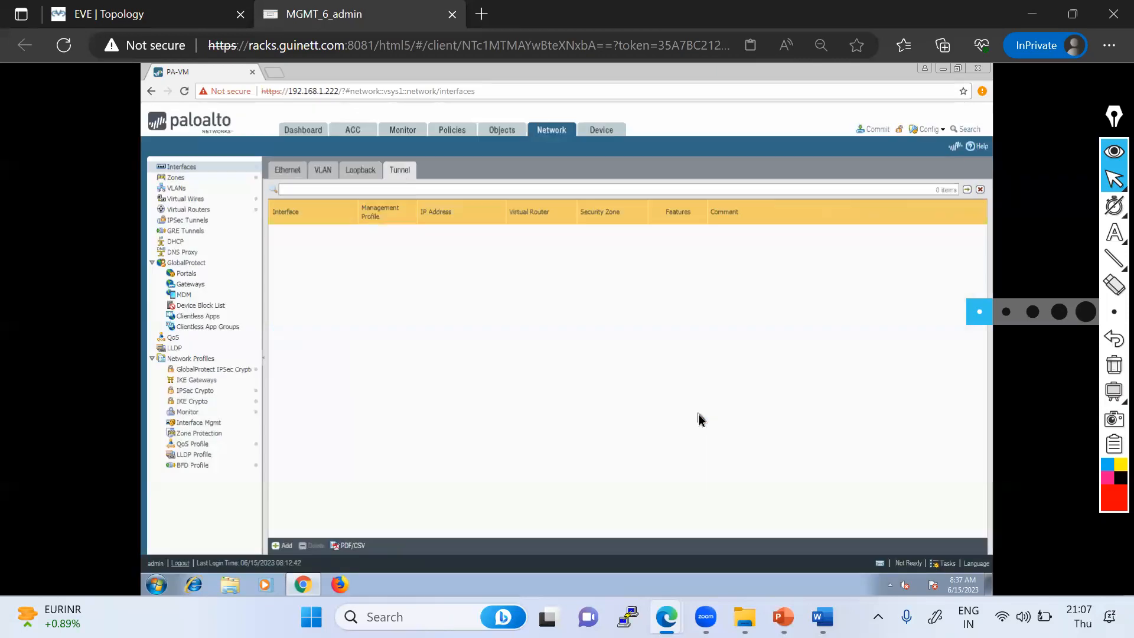
- Try to commit the configuration changes made by admin
{"action": "left_click", "coordinate": [874, 129]}
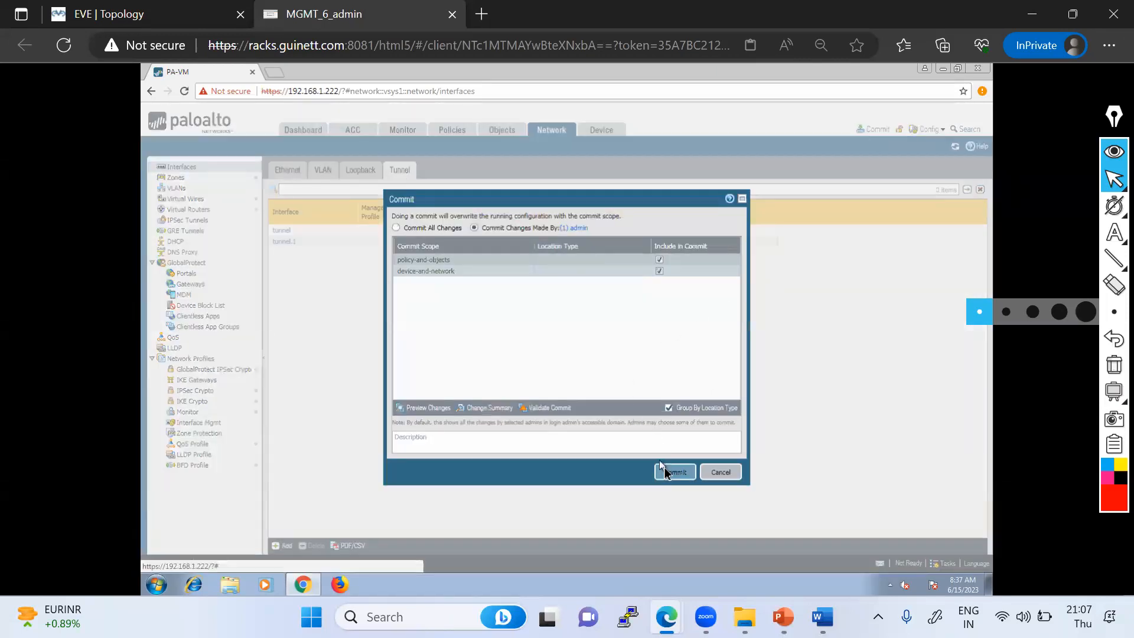
{"action": "left_click", "coordinate": [672, 474]}
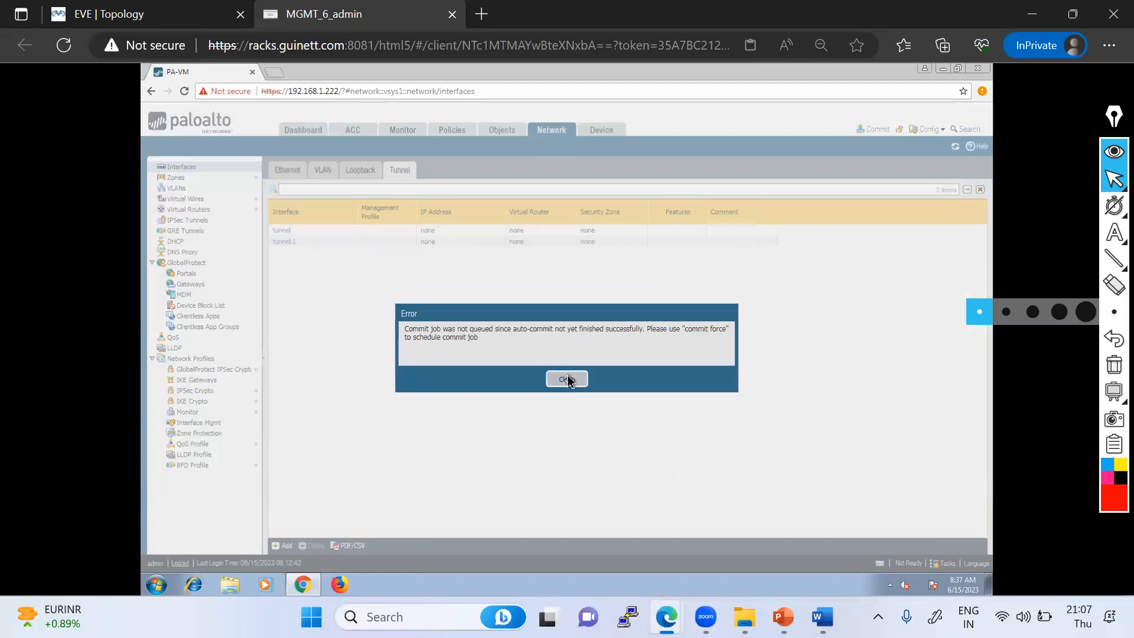
{"action": "left_click", "coordinate": [567, 380]}
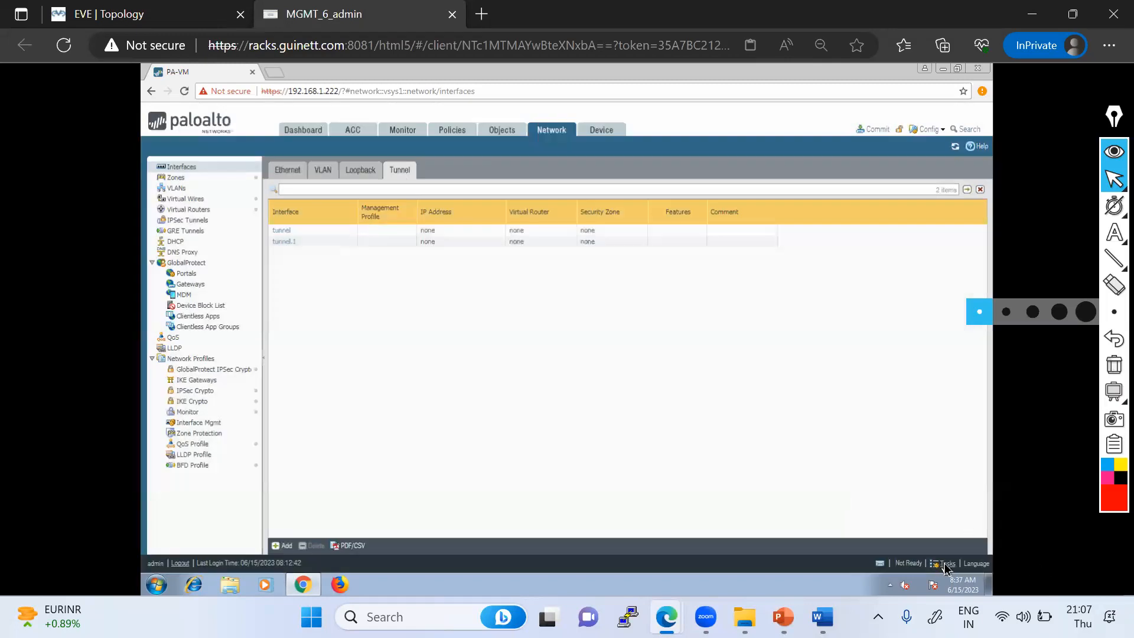
- Open the task manager to review all tasks, then close it
{"action": "left_click", "coordinate": [945, 566]}
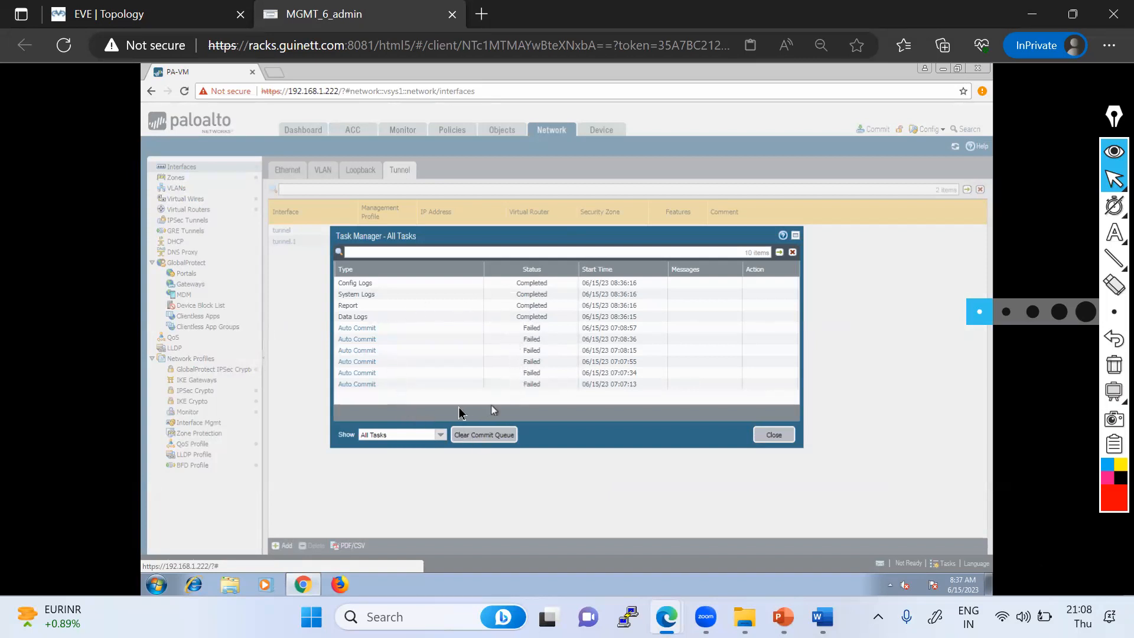
{"action": "left_click", "coordinate": [787, 438]}
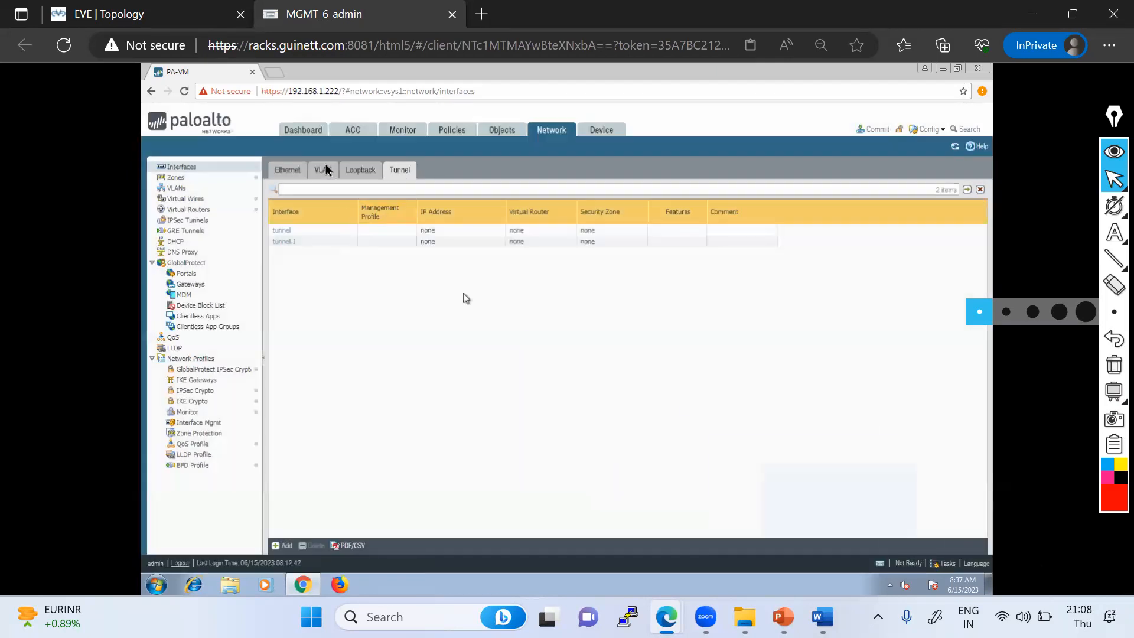
- Close the firewall browser window and relaunch Google Chrome, dismissing its update and default-browser notices
{"action": "left_click", "coordinate": [978, 70]}
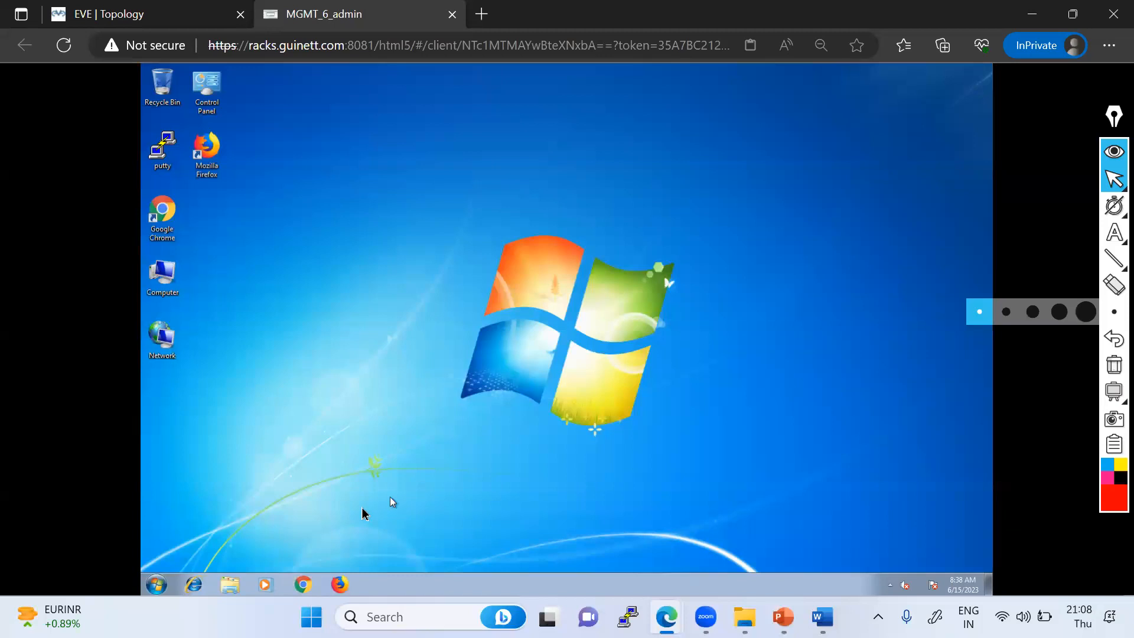
{"action": "right_click", "coordinate": [314, 585]}
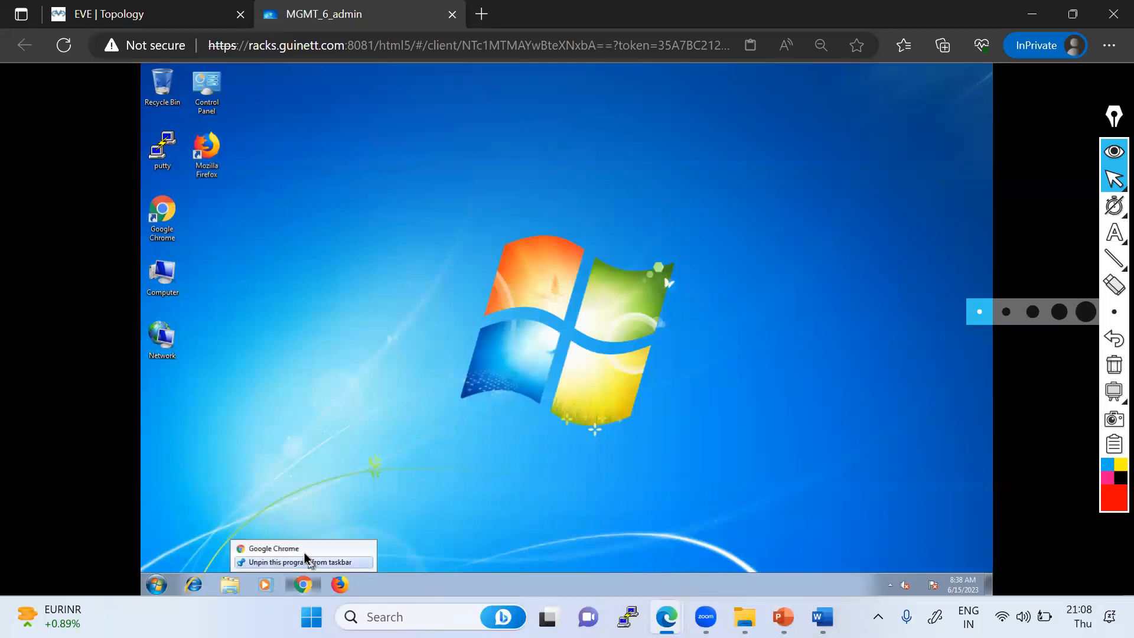
{"action": "left_click", "coordinate": [305, 549]}
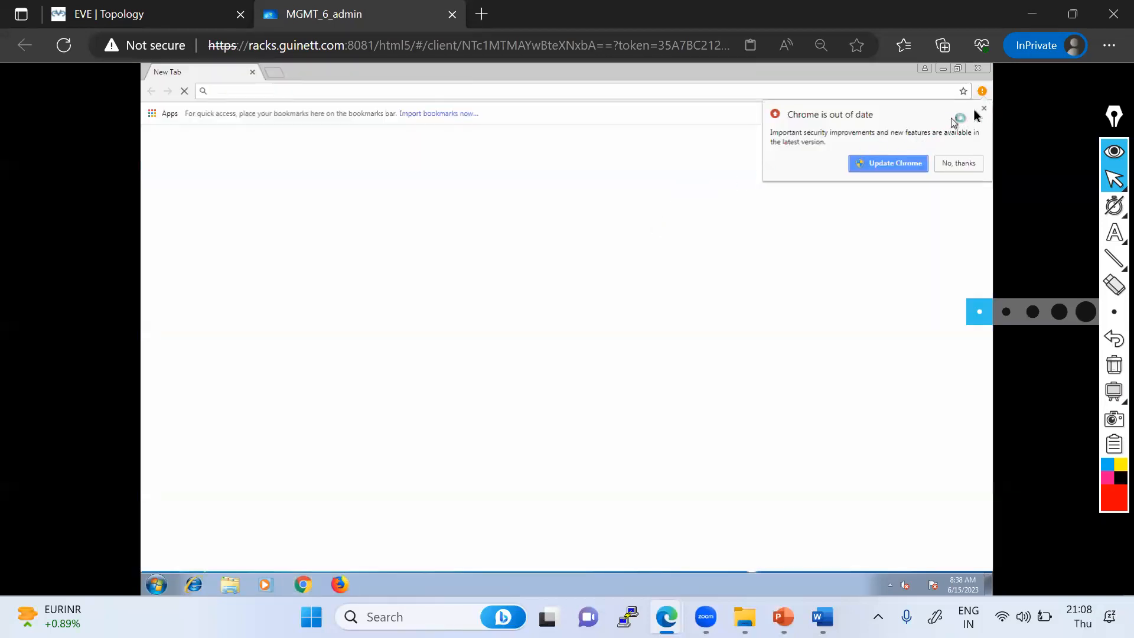
{"action": "left_click", "coordinate": [984, 110]}
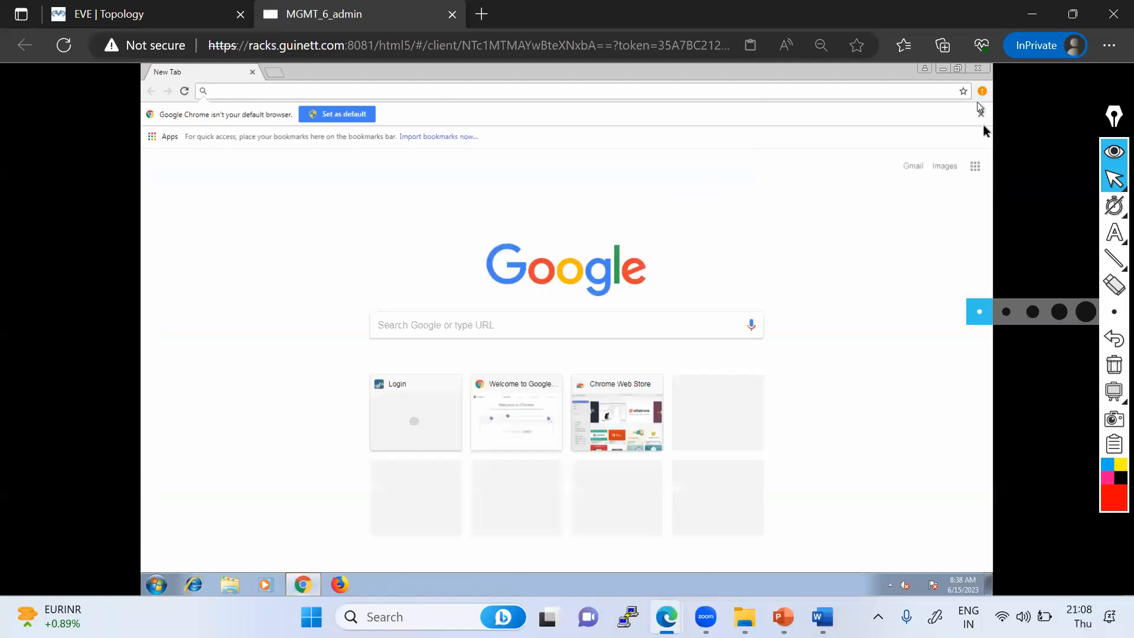
{"action": "left_click", "coordinate": [981, 115]}
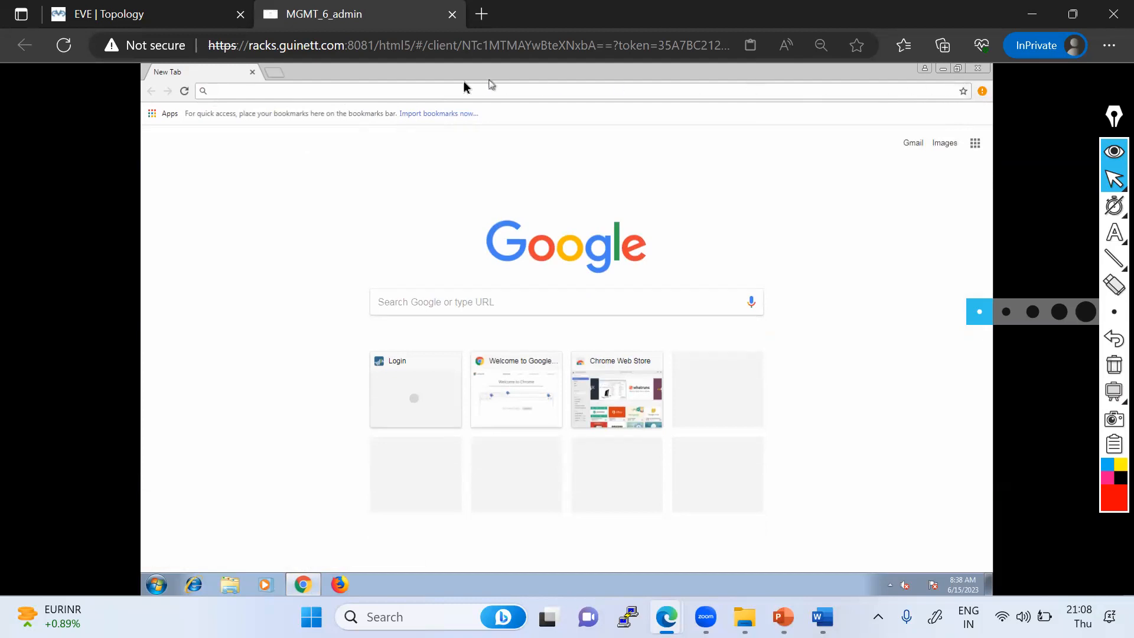
- Bookmark the new tab page to the bookmarks bar
{"action": "right_click", "coordinate": [275, 72]}
{"action": "left_click", "coordinate": [721, 189]}
{"action": "left_click", "coordinate": [963, 93]}
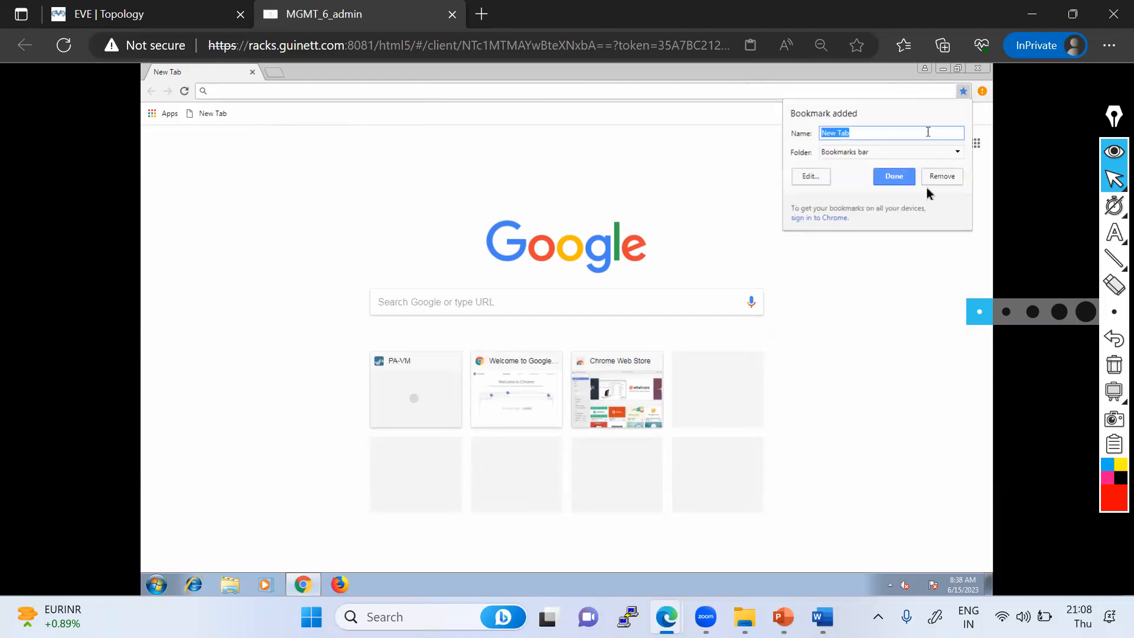
- Open a new incognito window and browse to 192.168.1.222
{"action": "left_click", "coordinate": [983, 91]}
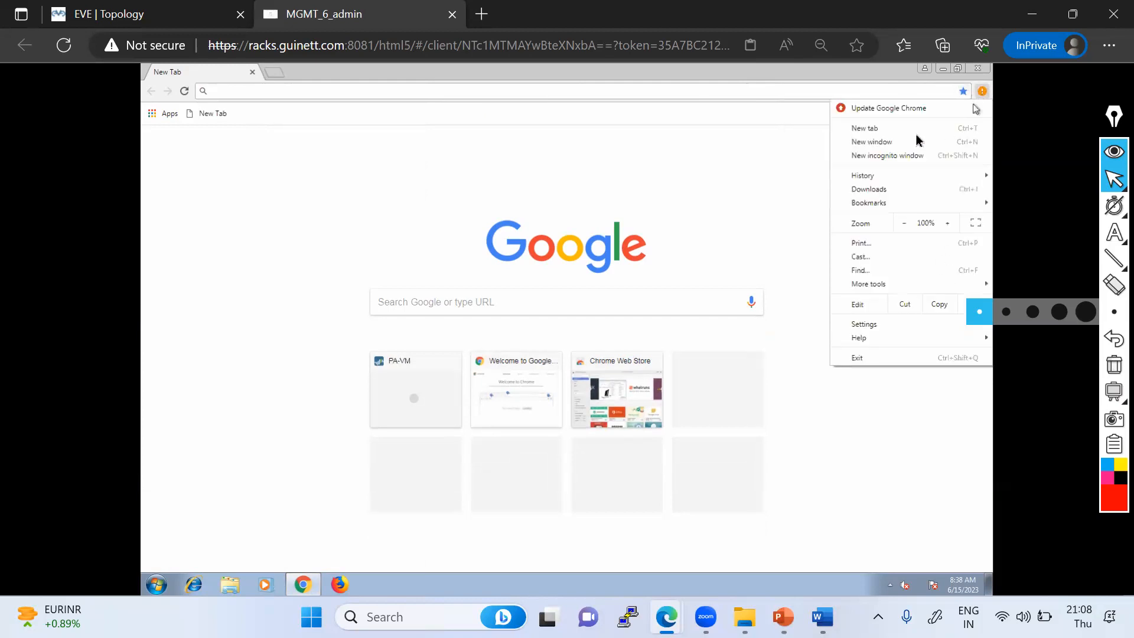
{"action": "left_click", "coordinate": [864, 157]}
{"action": "type", "text": "192.168.1.222"}
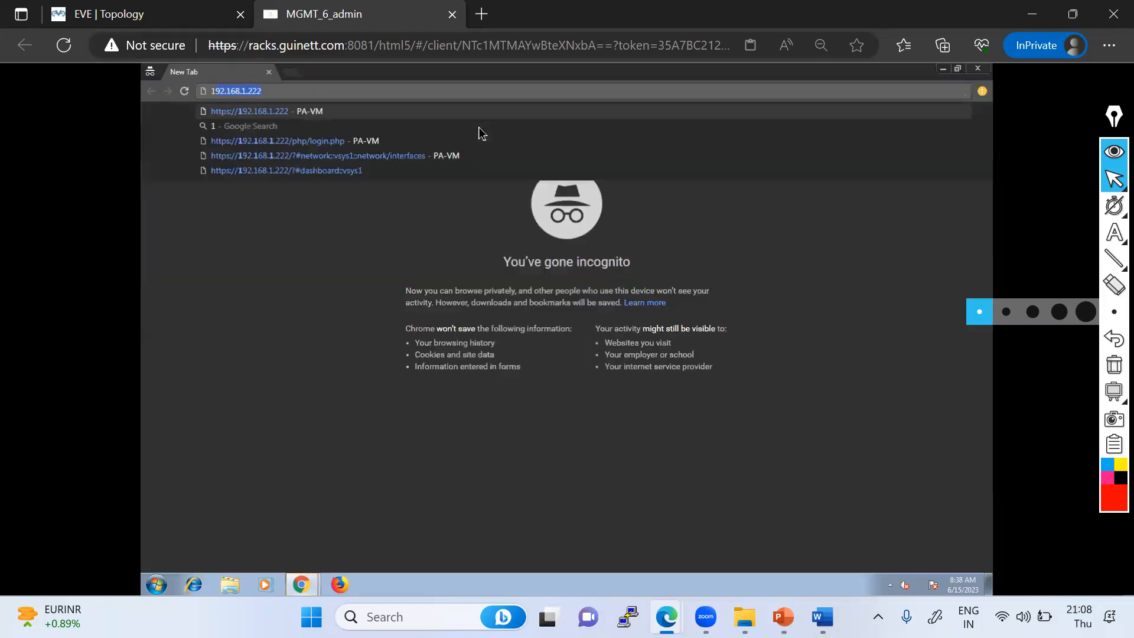
{"action": "key", "text": "Return"}
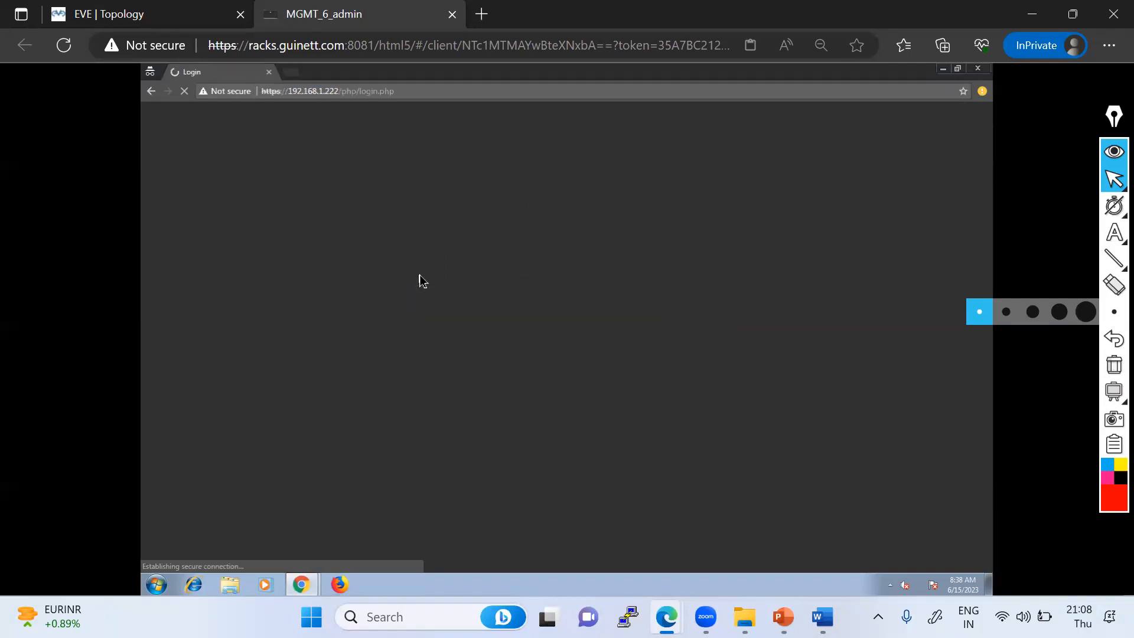
- Log in to the firewall web interface as admin with the account password
{"action": "type", "text": "admin"}
{"action": "key", "text": "Tab"}
{"action": "type", "text": "ad"}
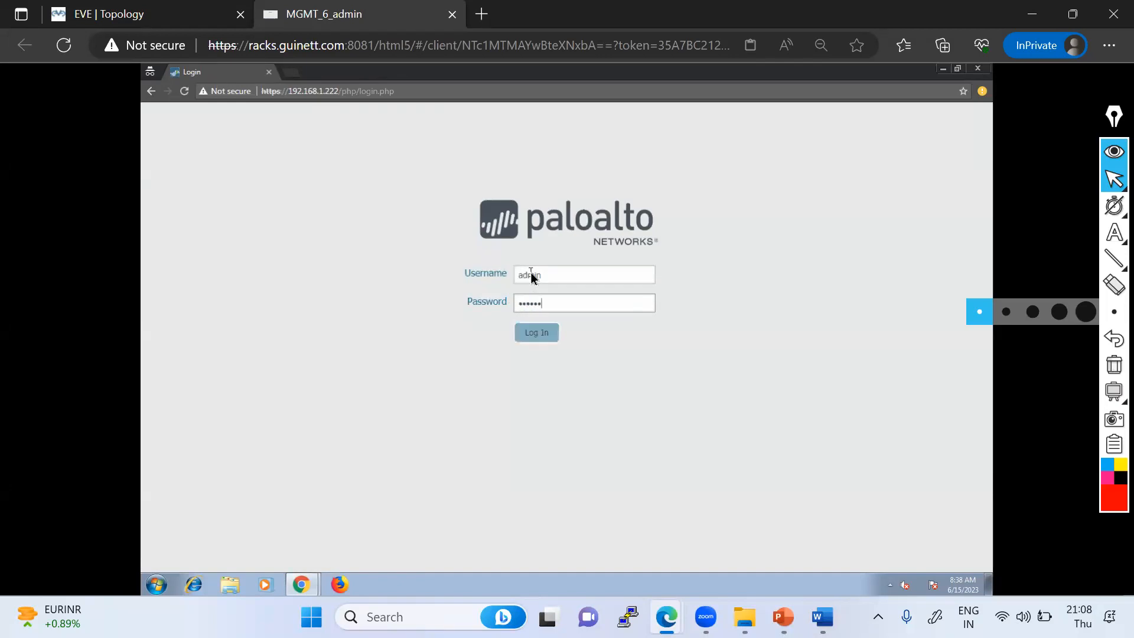
{"action": "key", "text": "BackSpace"}
{"action": "key", "text": "BackSpace"}
{"action": "key", "text": "BackSpace"}
{"action": "key", "text": "BackSpace"}
{"action": "key", "text": "BackSpace"}
{"action": "type", "text": "a23"}
{"action": "left_click", "coordinate": [537, 334]}
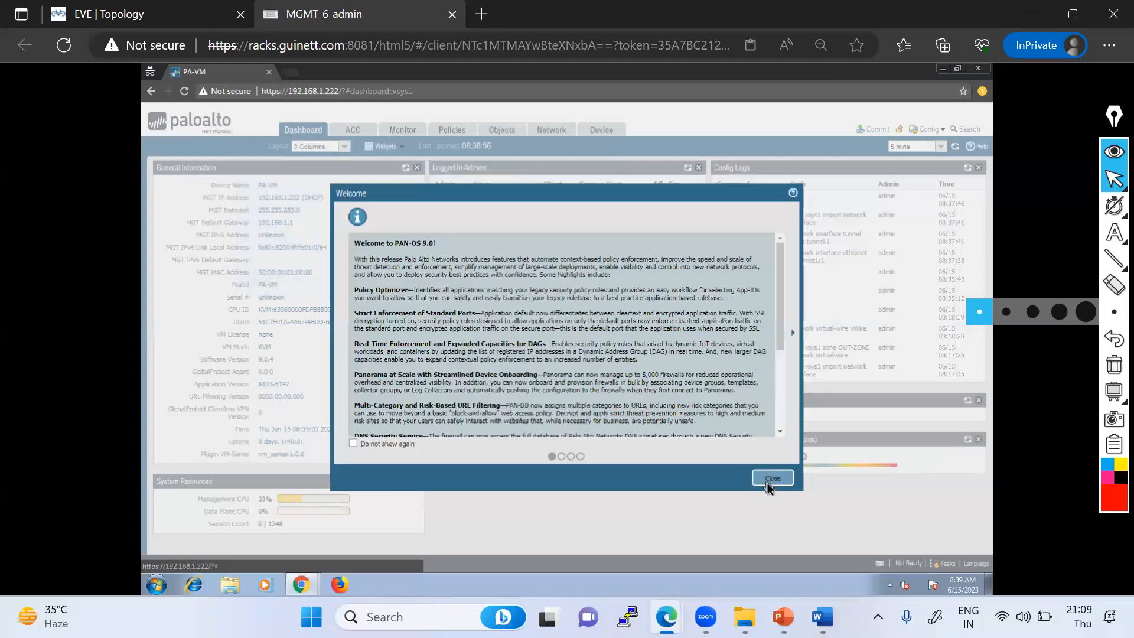
- Close the welcome dialog and revert all candidate configuration changes from the Network interfaces page
{"action": "left_click", "coordinate": [771, 479]}
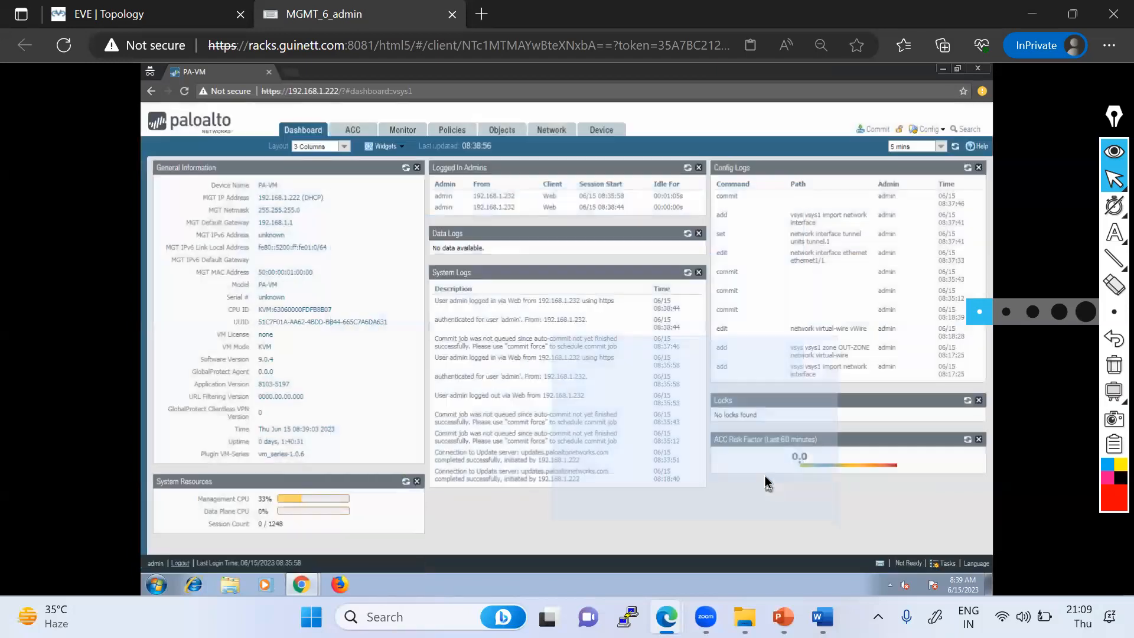
{"action": "left_click", "coordinate": [551, 131]}
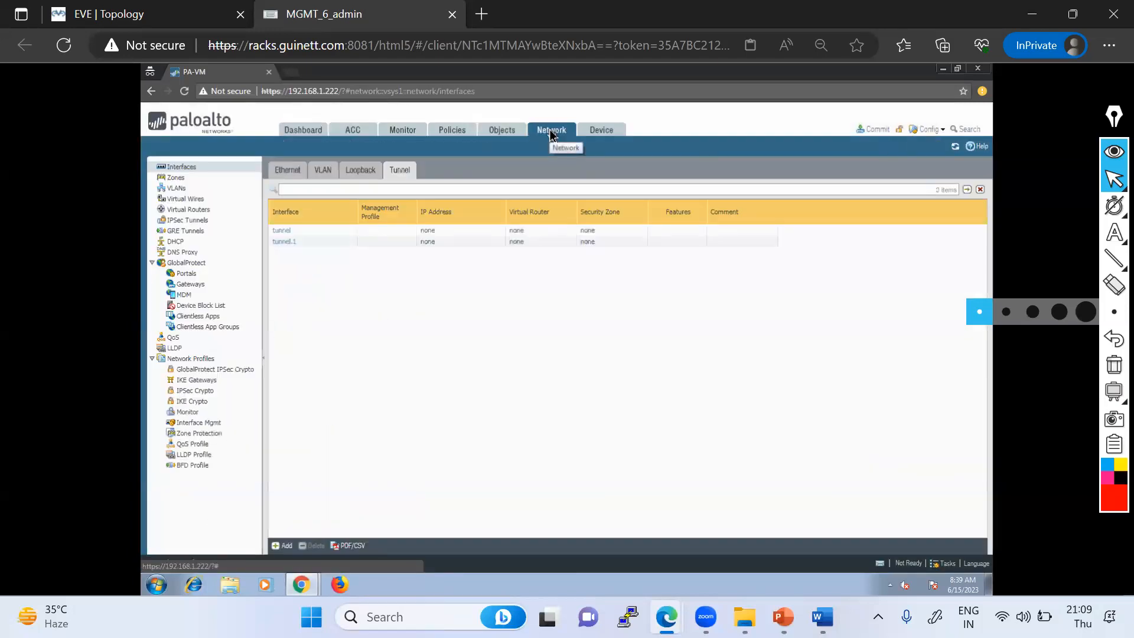
{"action": "left_click", "coordinate": [289, 170]}
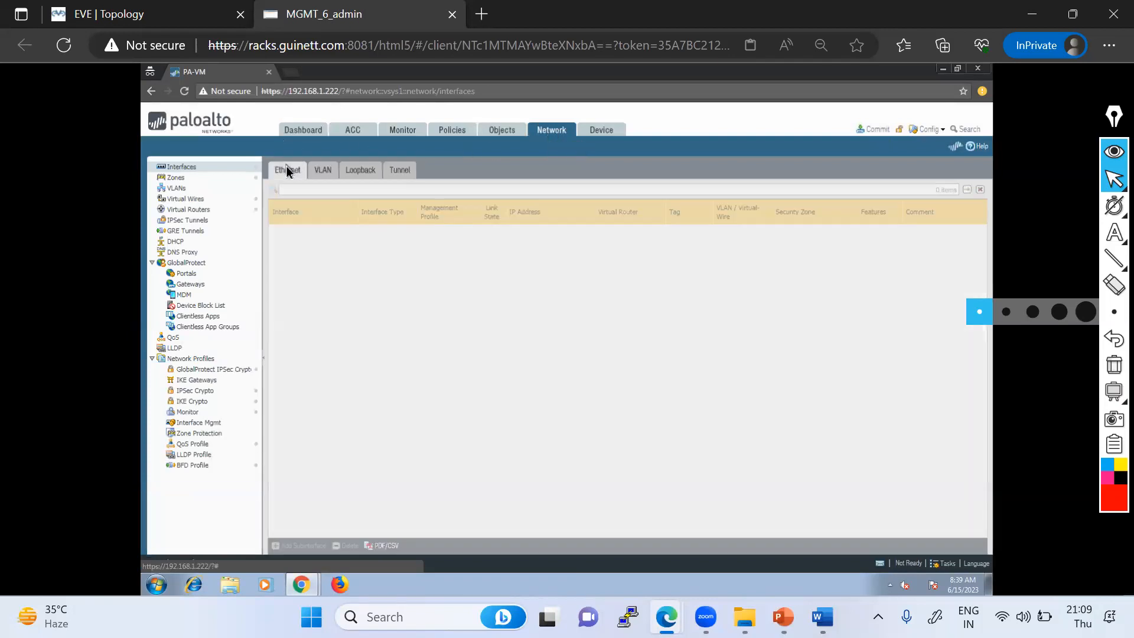
{"action": "left_click", "coordinate": [938, 128]}
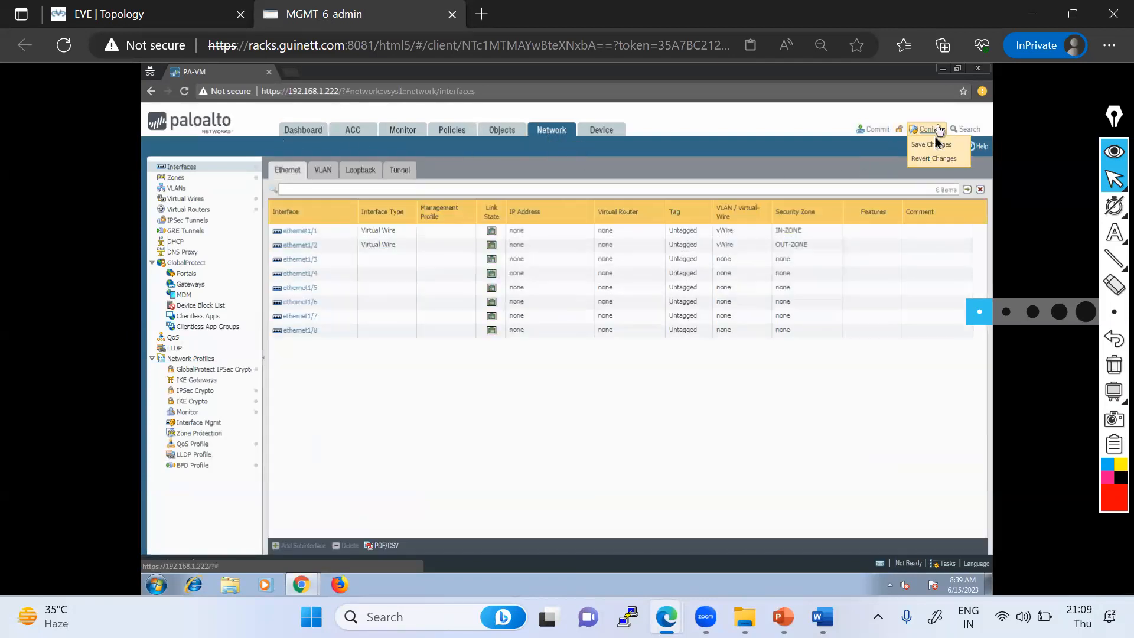
{"action": "left_click", "coordinate": [928, 160]}
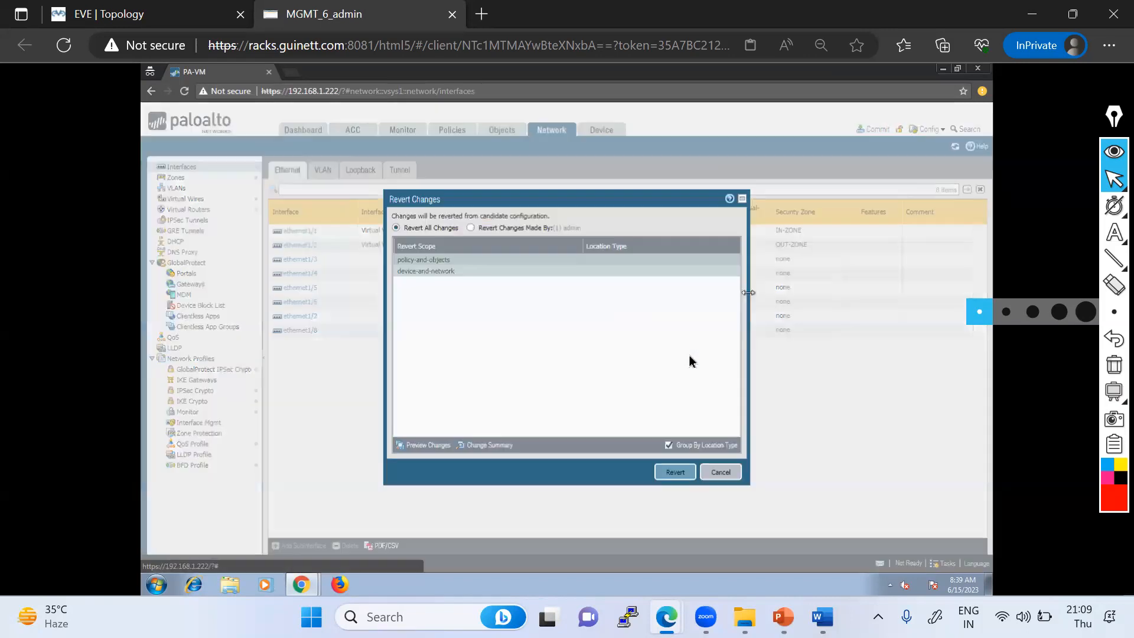
{"action": "left_click", "coordinate": [674, 473]}
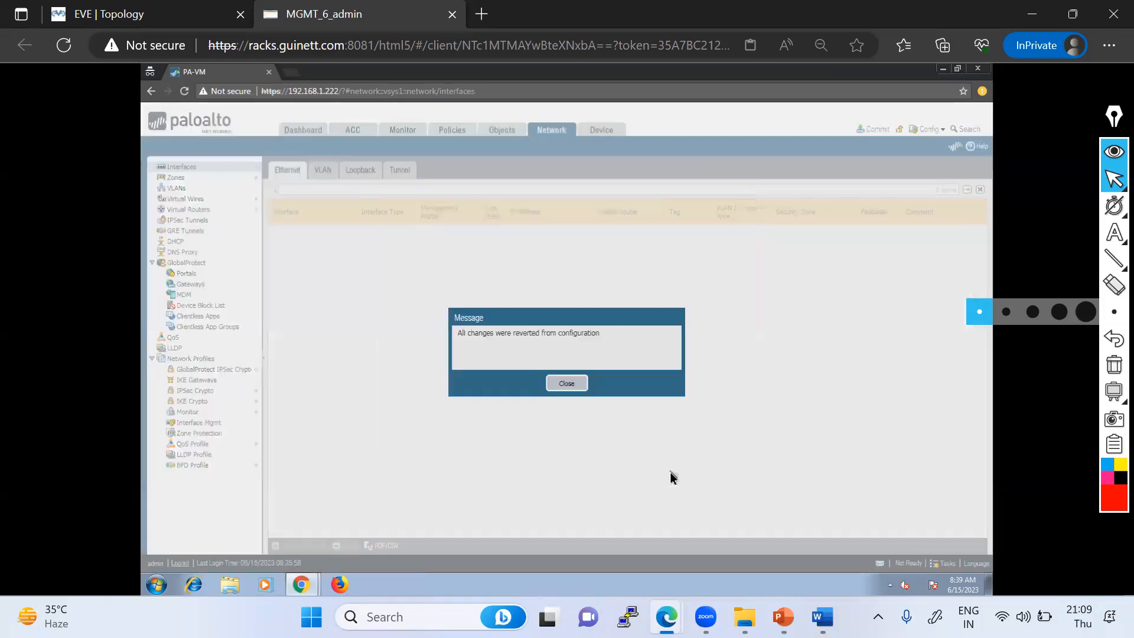
{"action": "left_click", "coordinate": [565, 383]}
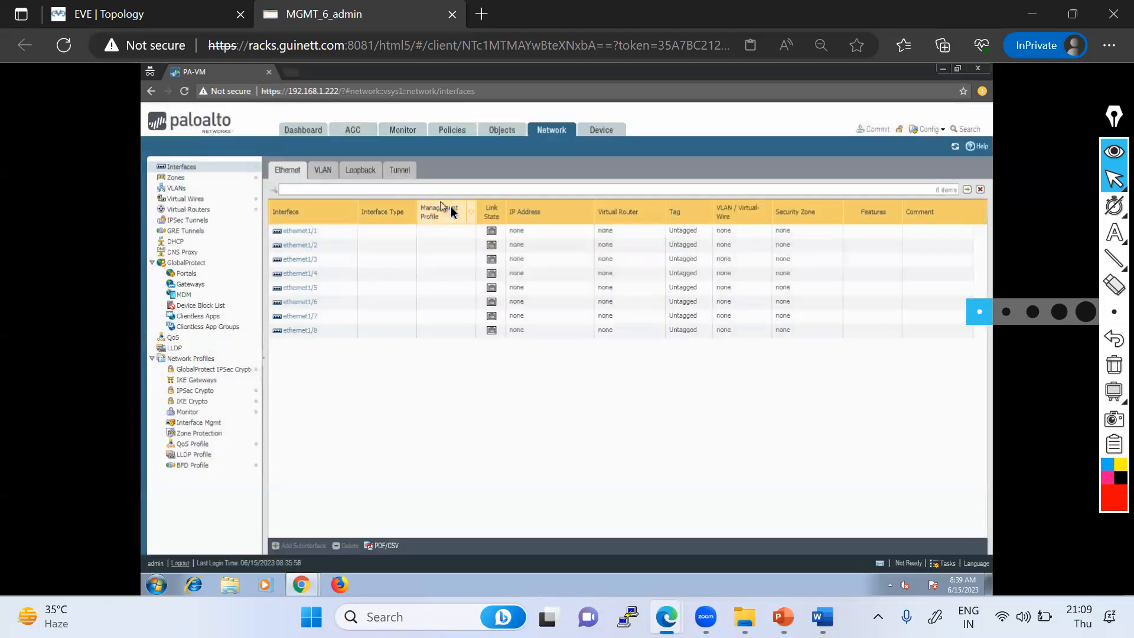
{"action": "left_click", "coordinate": [397, 171]}
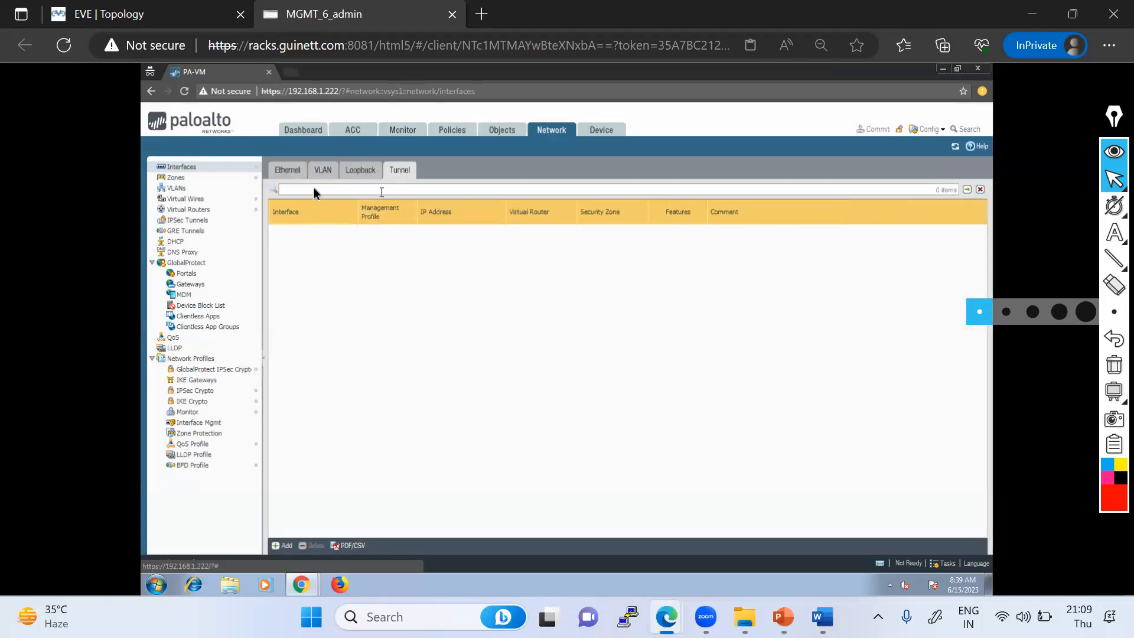
{"action": "left_click", "coordinate": [292, 170]}
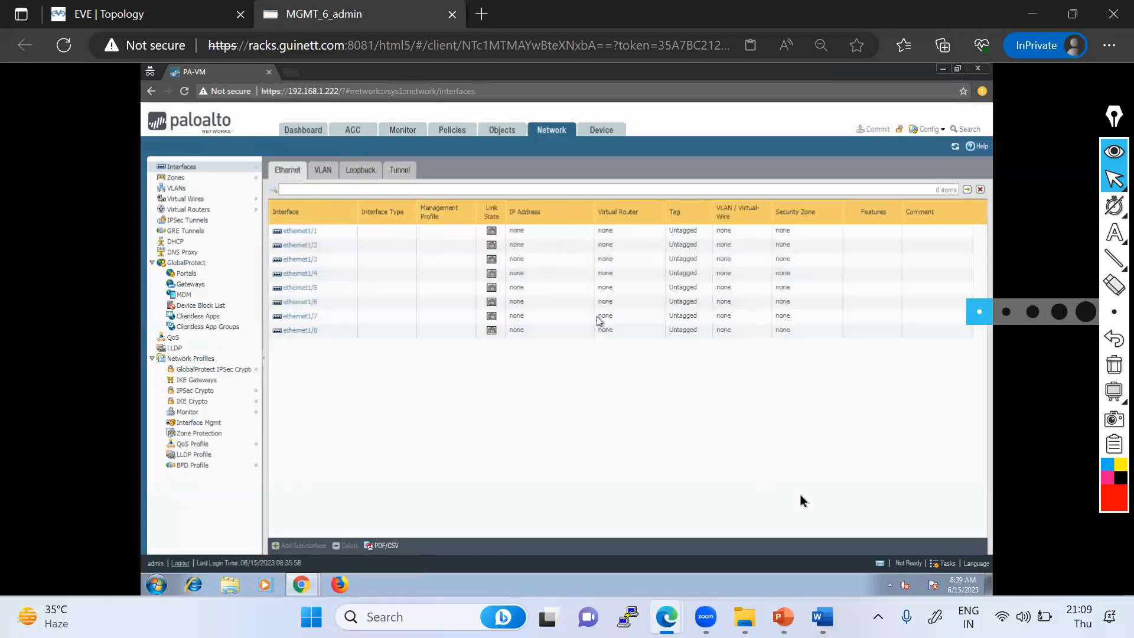
- Open ethernet1/1's settings and set its interface type to Virtual Wire
{"action": "left_click", "coordinate": [302, 232]}
{"action": "left_click", "coordinate": [771, 284]}
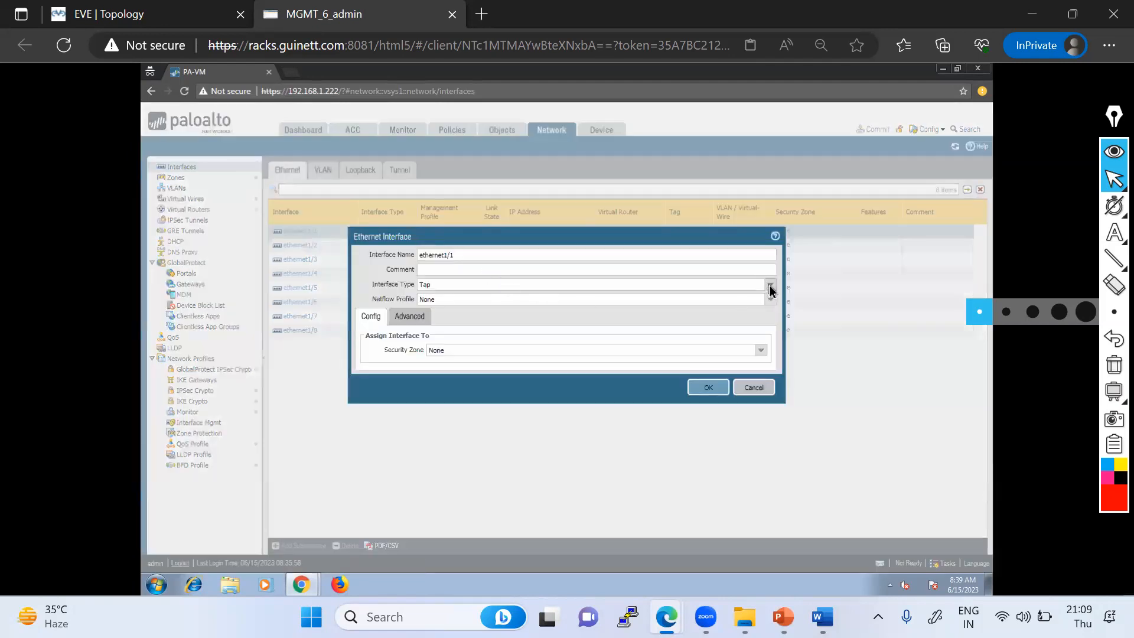
{"action": "left_click", "coordinate": [444, 319]}
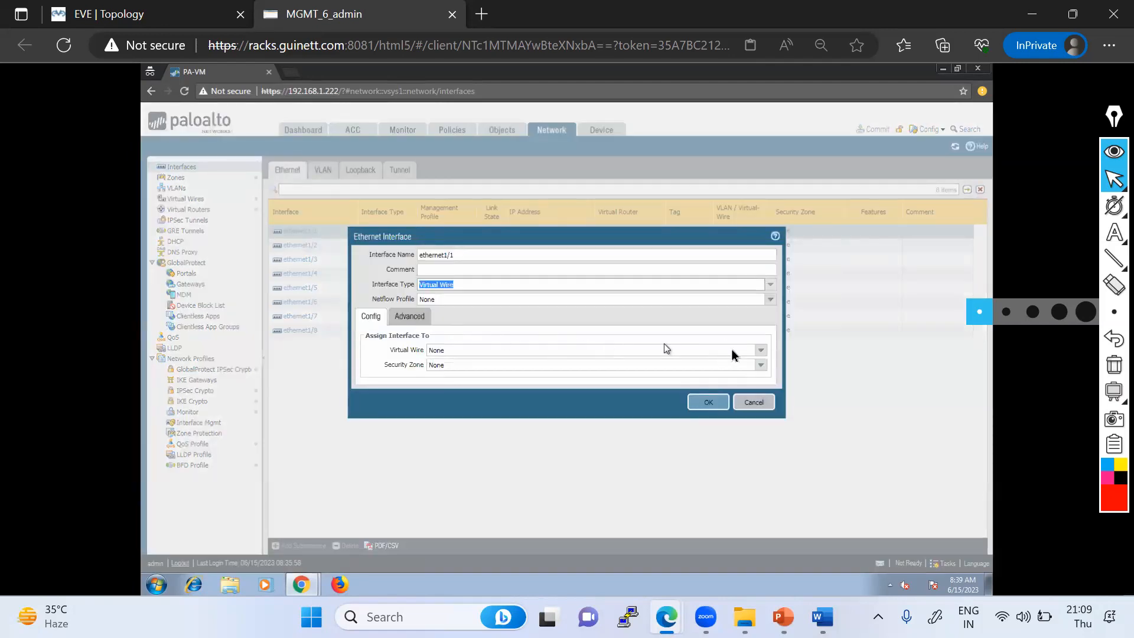
- Create a new virtual wire named vWire for ethernet1/1
{"action": "left_click", "coordinate": [762, 355]}
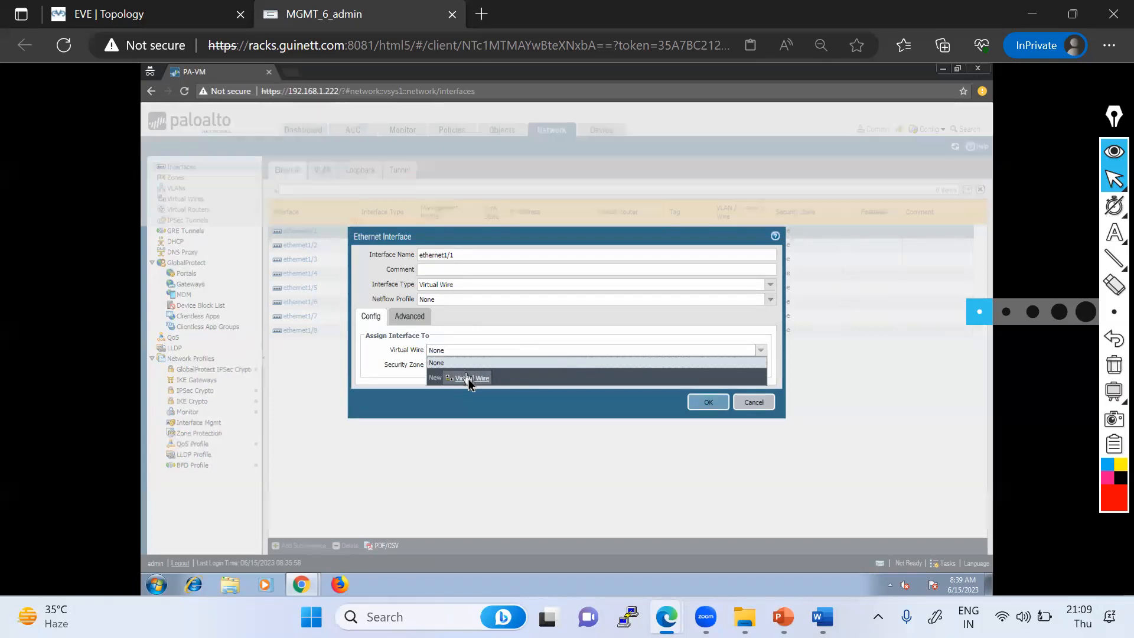
{"action": "left_click", "coordinate": [466, 379]}
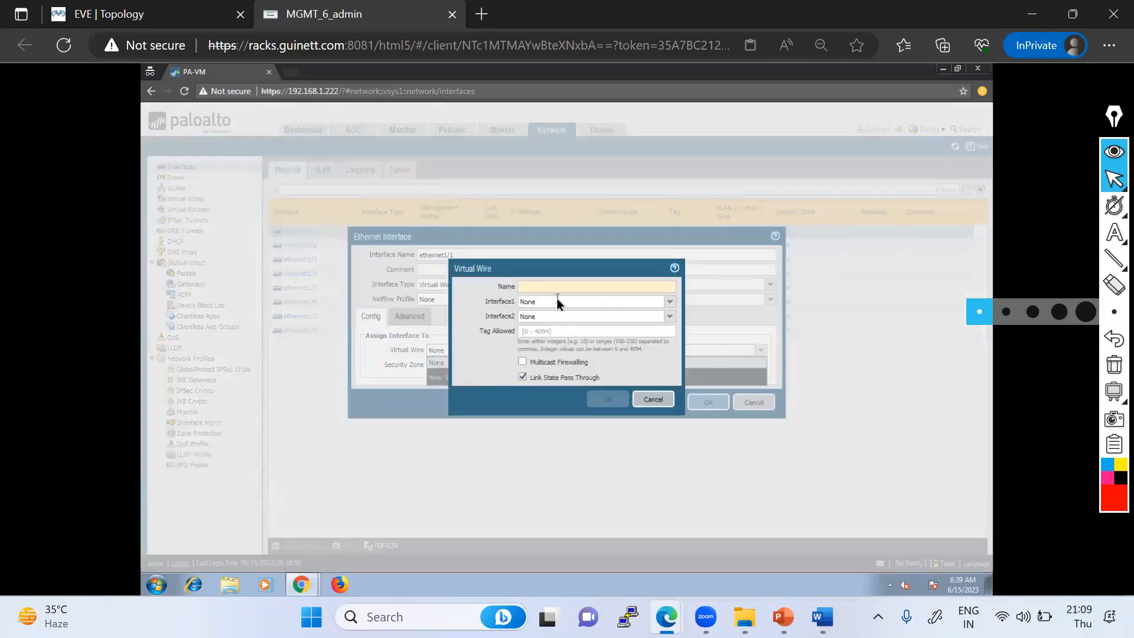
{"action": "type", "text": "vWire"}
{"action": "left_click", "coordinate": [602, 399]}
- Create a new security zone named IN-ZONE for ethernet1/1 and save the interface settings
{"action": "left_click", "coordinate": [767, 367]}
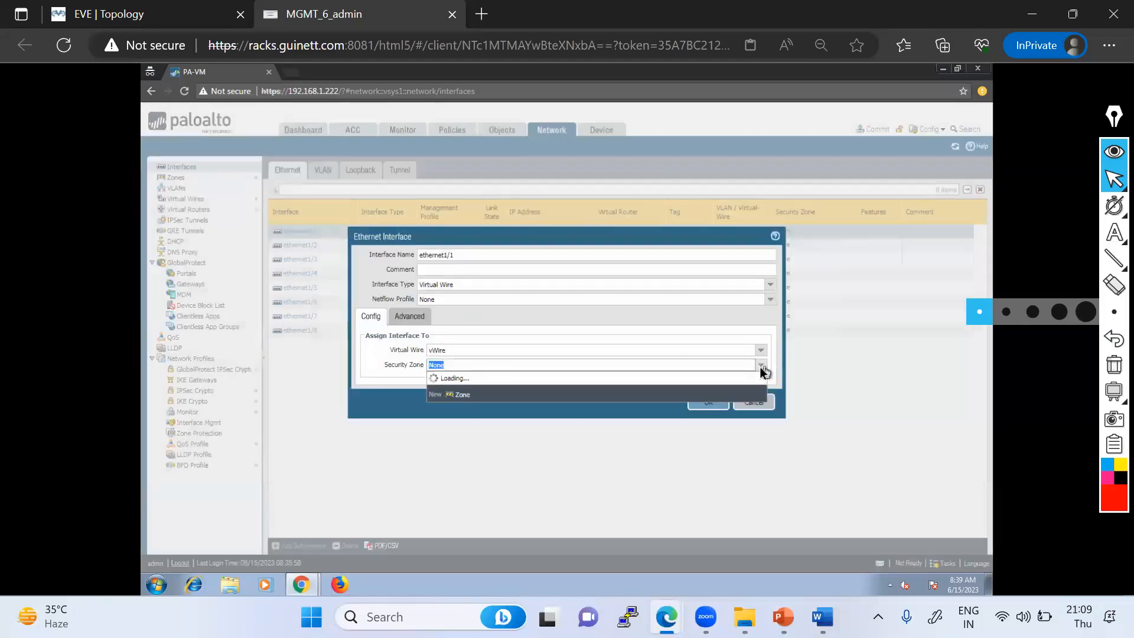
{"action": "left_click", "coordinate": [458, 393]}
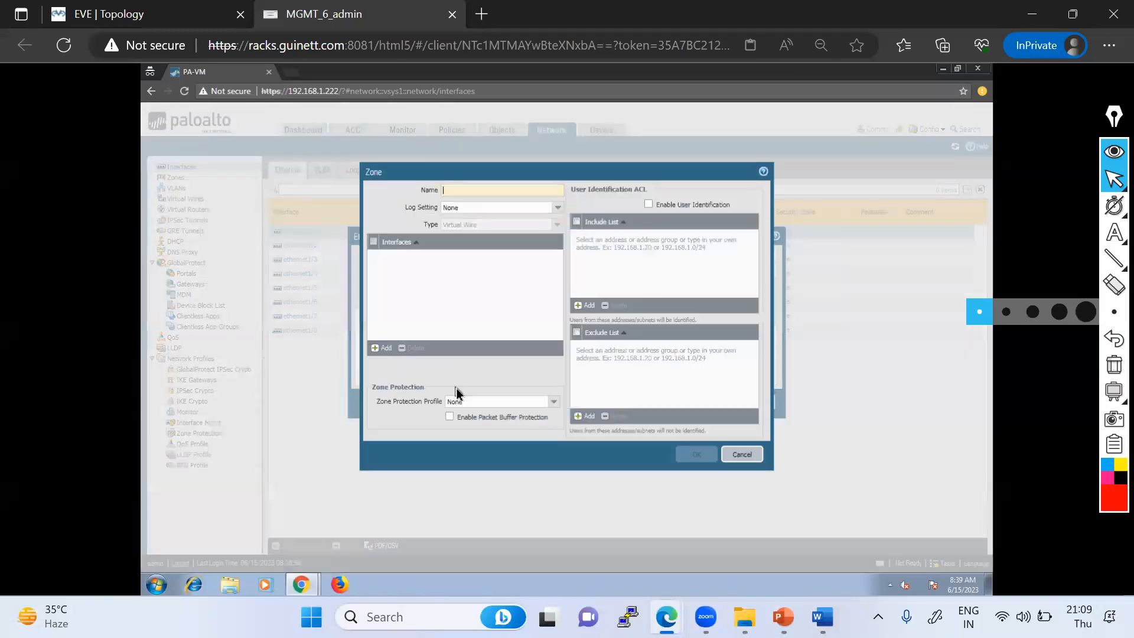
{"action": "type", "text": "IN-Z"}
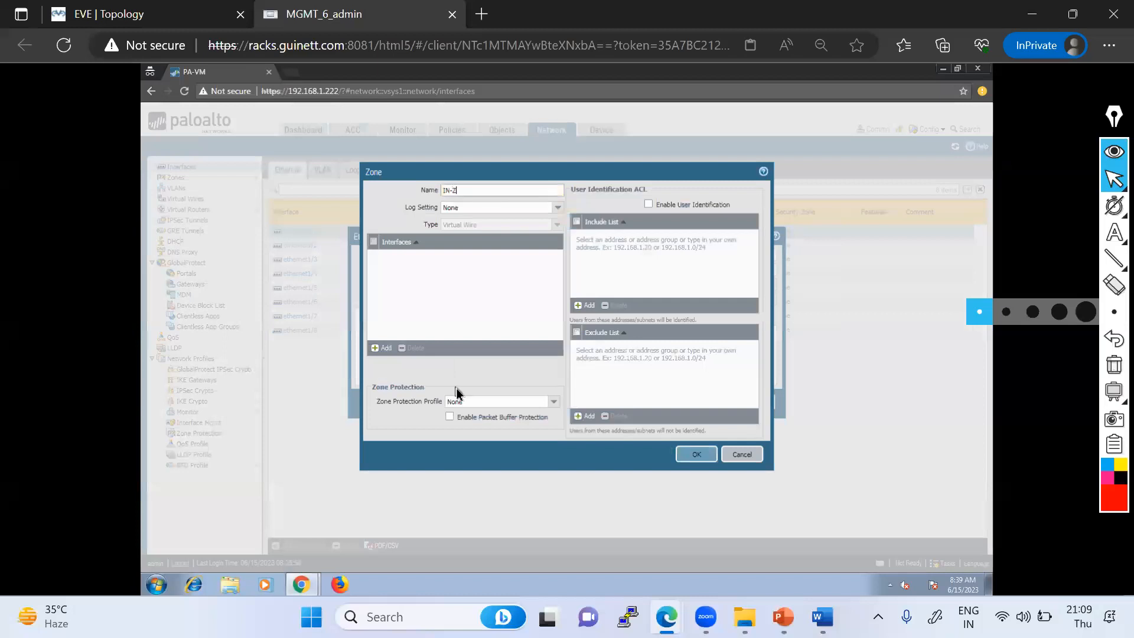
{"action": "type", "text": "ONE"}
{"action": "left_click", "coordinate": [696, 455]}
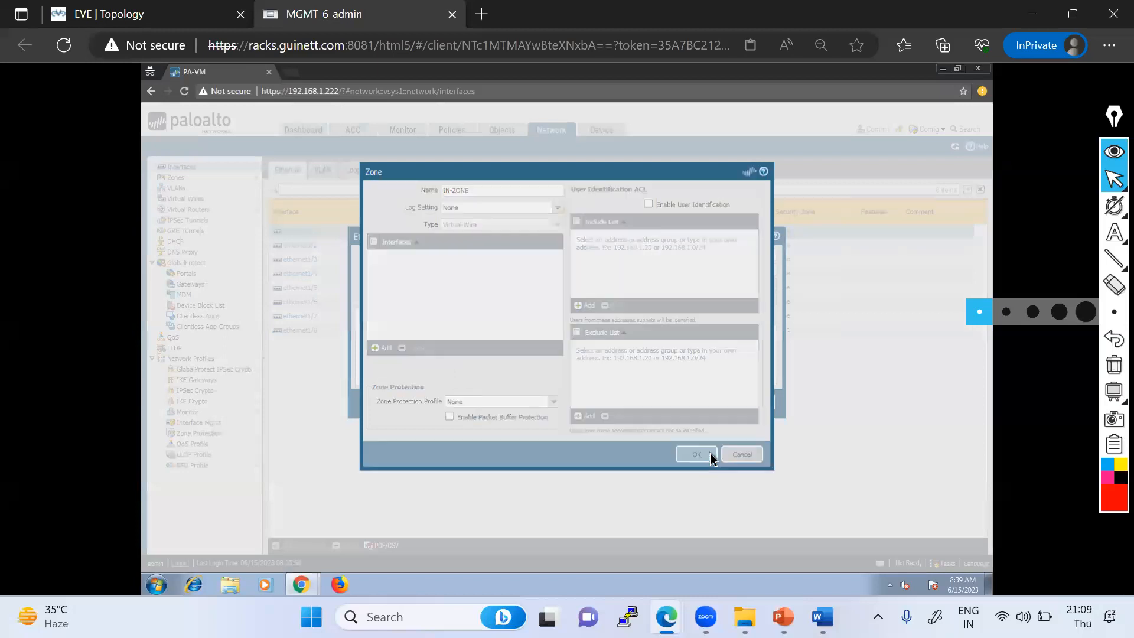
{"action": "left_click", "coordinate": [708, 402]}
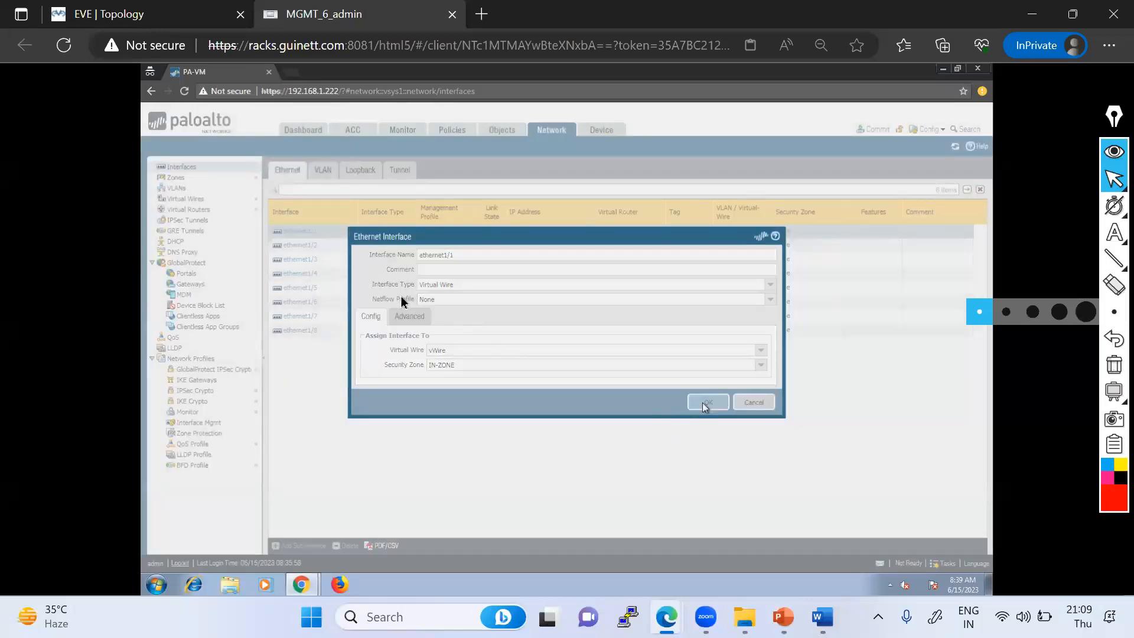
- Open ethernet1/2, set its interface type to Virtual Wire and assign it to the vWire virtual wire
{"action": "left_click", "coordinate": [299, 246]}
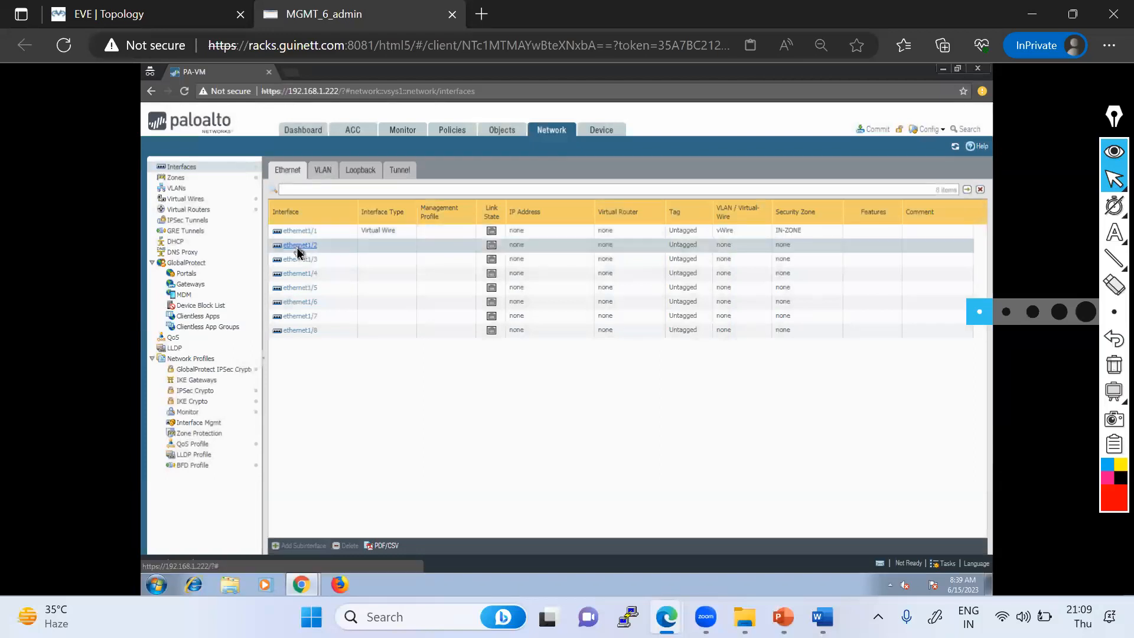
{"action": "left_click", "coordinate": [769, 285]}
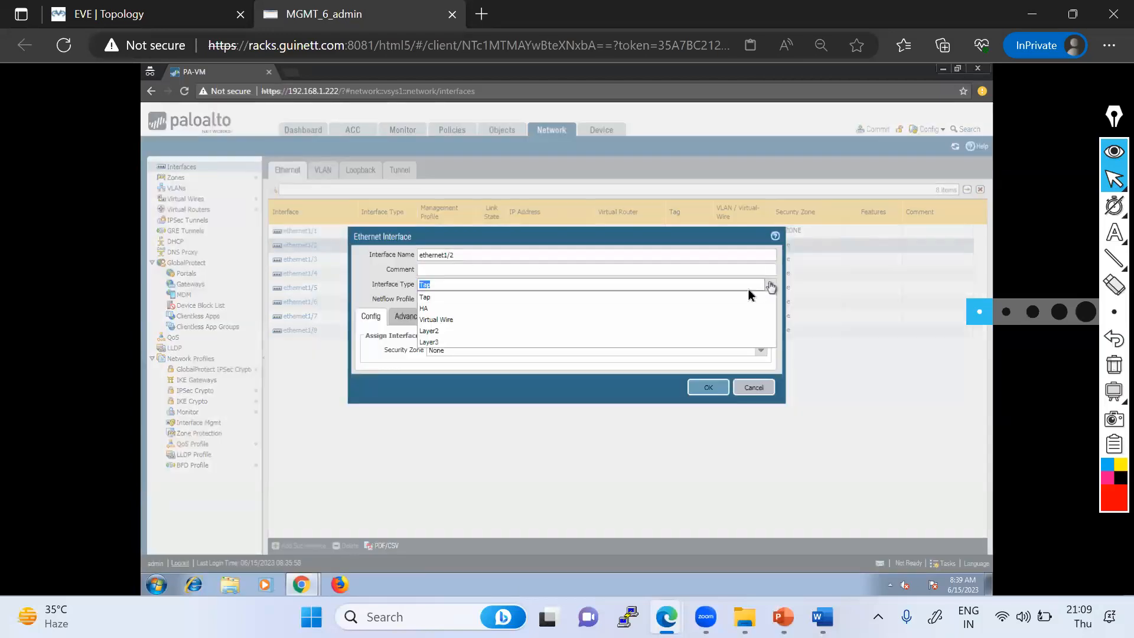
{"action": "left_click", "coordinate": [449, 324]}
{"action": "left_click", "coordinate": [760, 351]}
{"action": "left_click", "coordinate": [452, 374]}
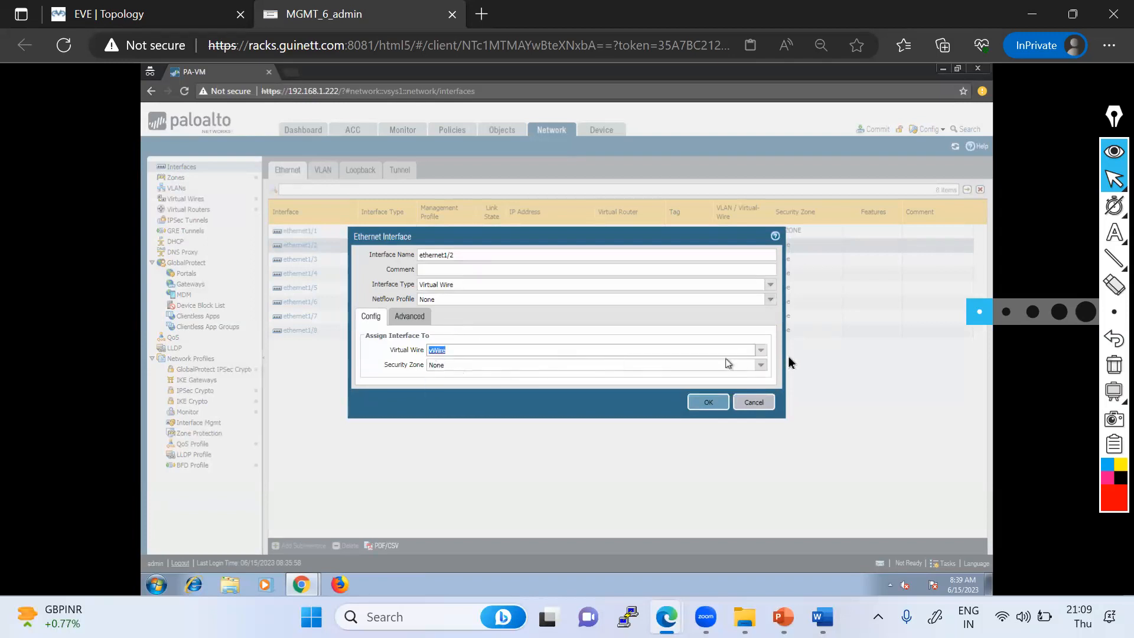
- Create a new security zone named OUT-ZONE for ethernet1/2 and save the interface settings
{"action": "left_click", "coordinate": [665, 366]}
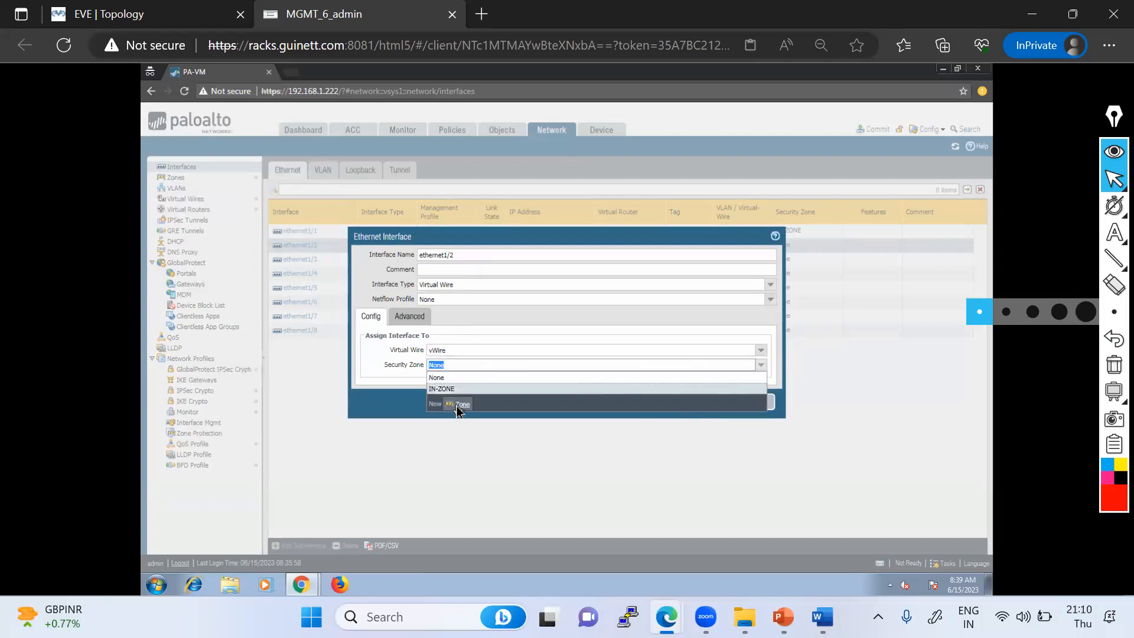
{"action": "left_click", "coordinate": [459, 405]}
{"action": "type", "text": "OUT-Zo"}
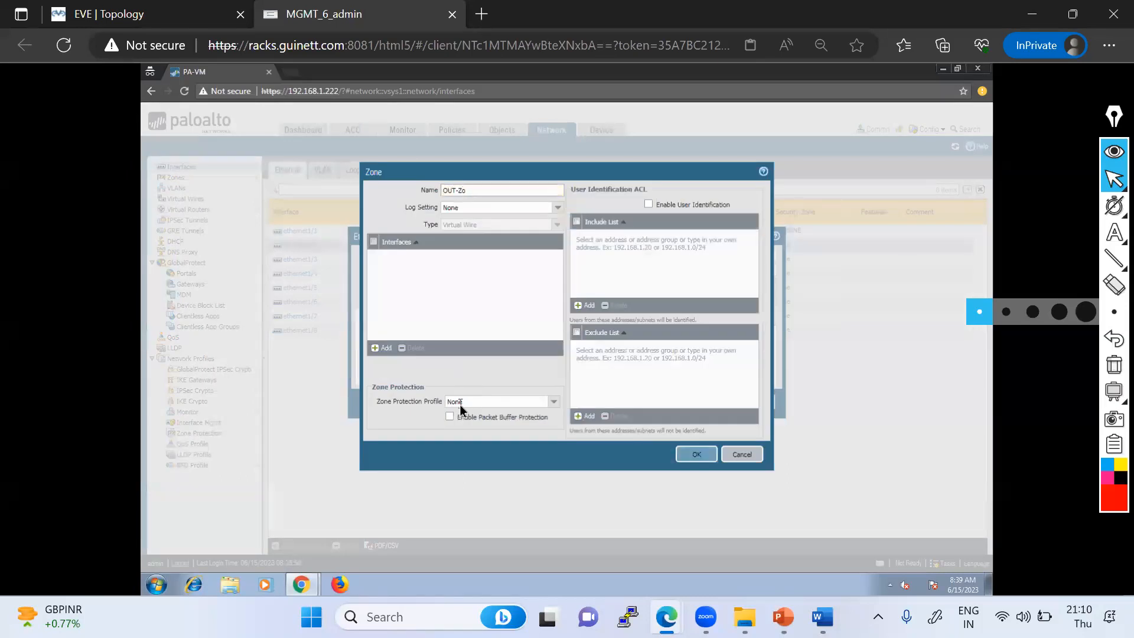
{"action": "left_click", "coordinate": [687, 455]}
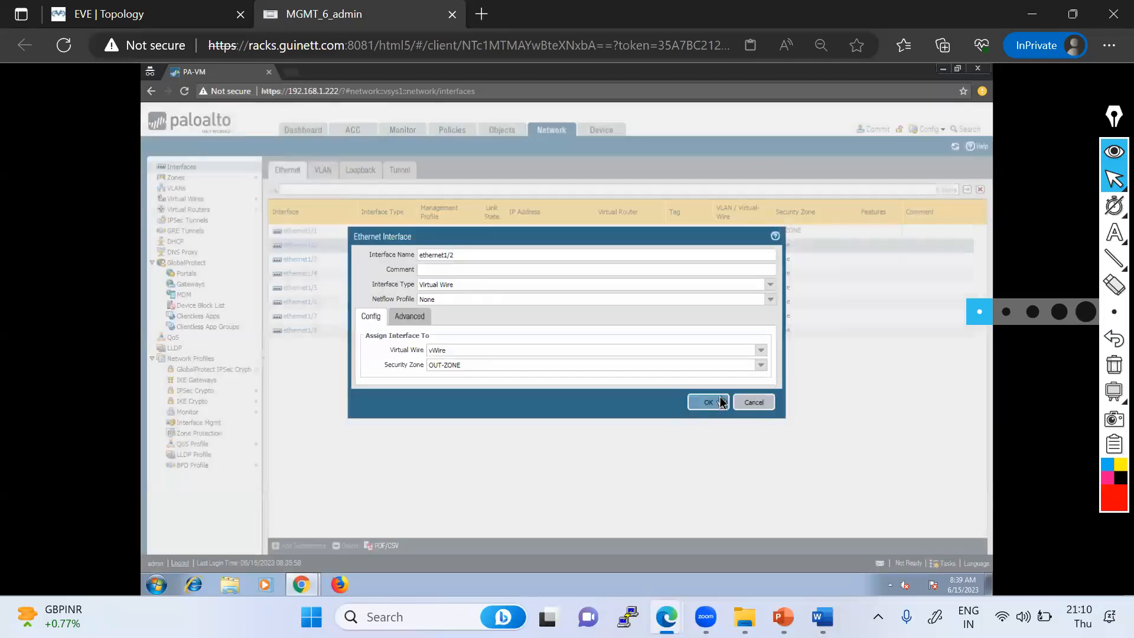
{"action": "left_click", "coordinate": [716, 402]}
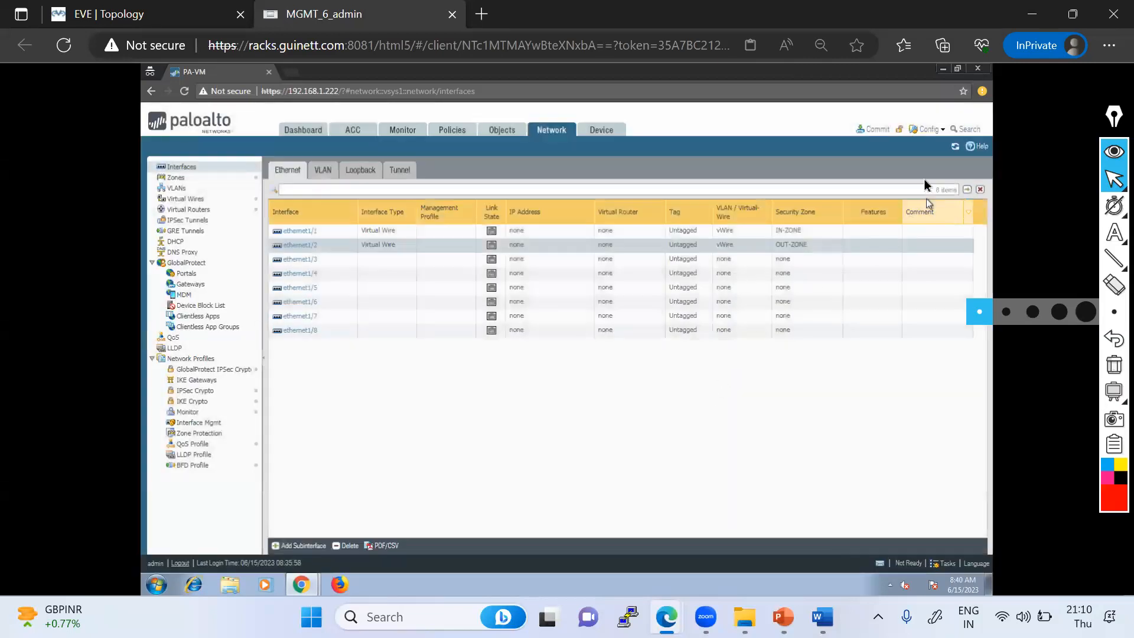
- Try to commit the firewall configuration
{"action": "left_click", "coordinate": [887, 135]}
{"action": "left_click", "coordinate": [677, 473]}
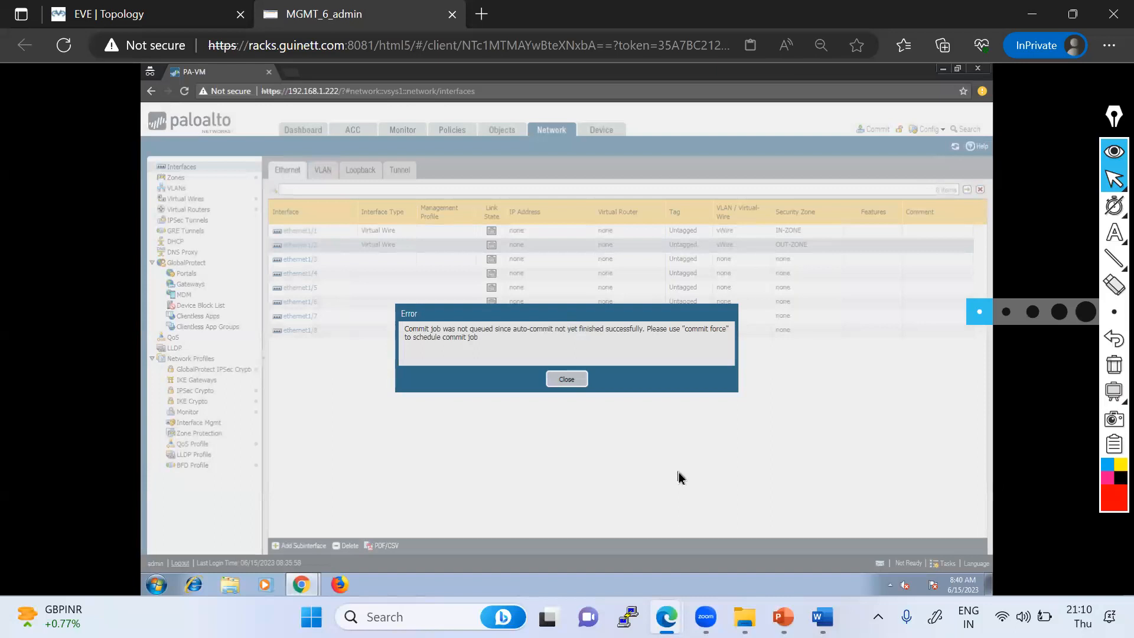
- Switch to the EVE topology and add a new Palo Alto node using the paloalto-10.0.0.3 image
{"action": "left_click", "coordinate": [178, 13]}
{"action": "right_click", "coordinate": [391, 319]}
{"action": "left_click", "coordinate": [425, 339]}
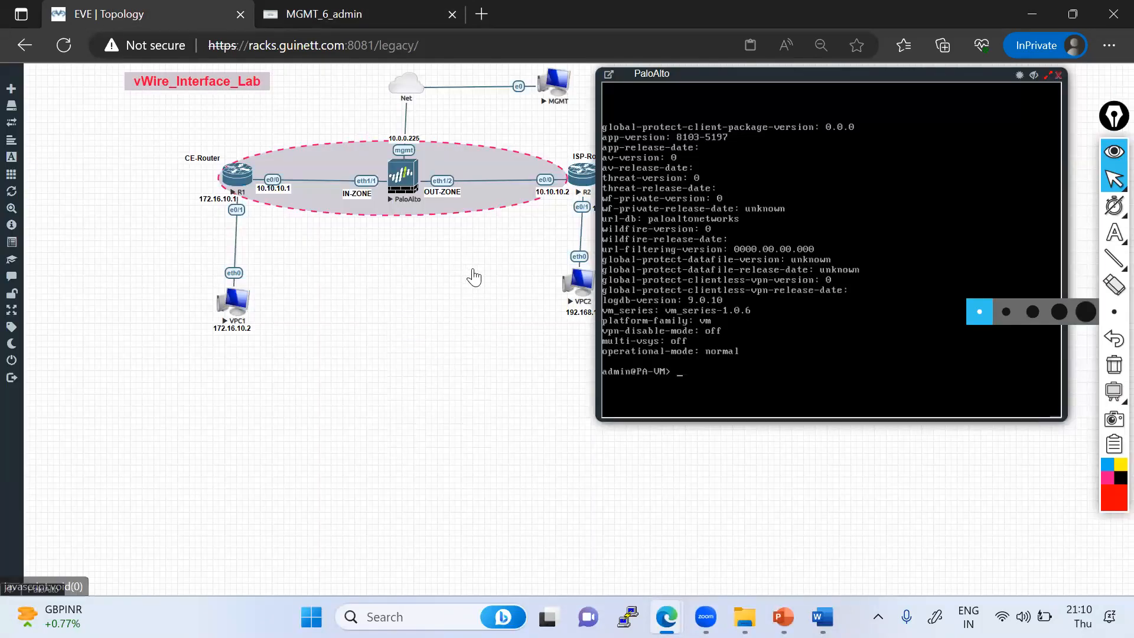
{"action": "scroll", "coordinate": [484, 426], "scroll_direction": "down", "scroll_amount": 1}
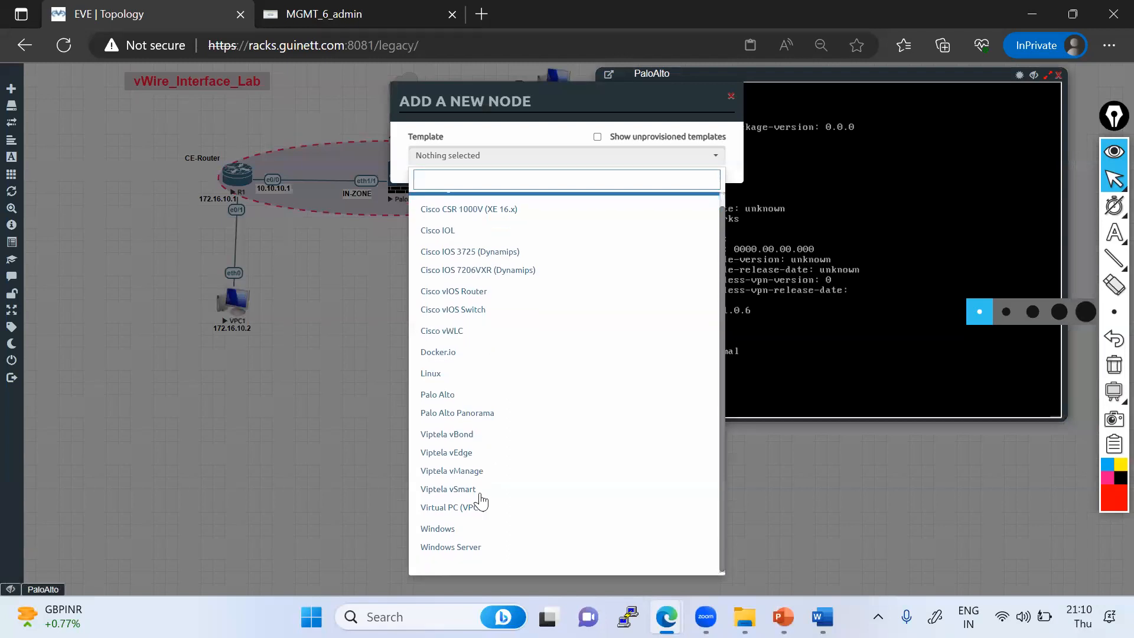
{"action": "left_click", "coordinate": [463, 392]}
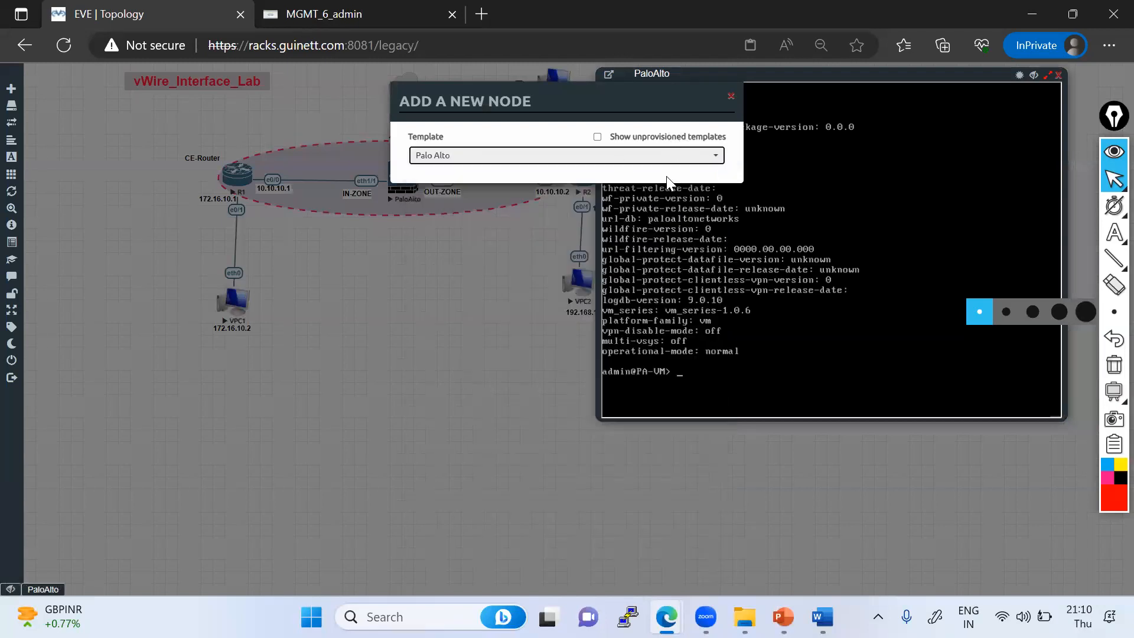
{"action": "left_click", "coordinate": [610, 207]}
{"action": "left_click", "coordinate": [588, 228]}
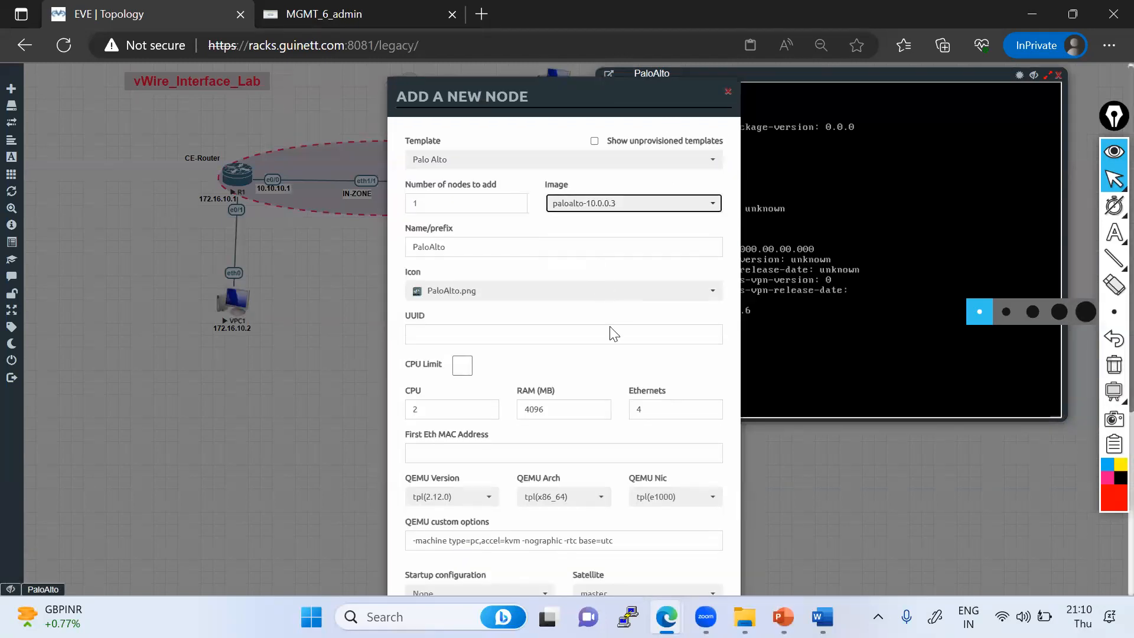
{"action": "scroll", "coordinate": [536, 570], "scroll_direction": "down", "scroll_amount": 5}
{"action": "left_click", "coordinate": [505, 583]}
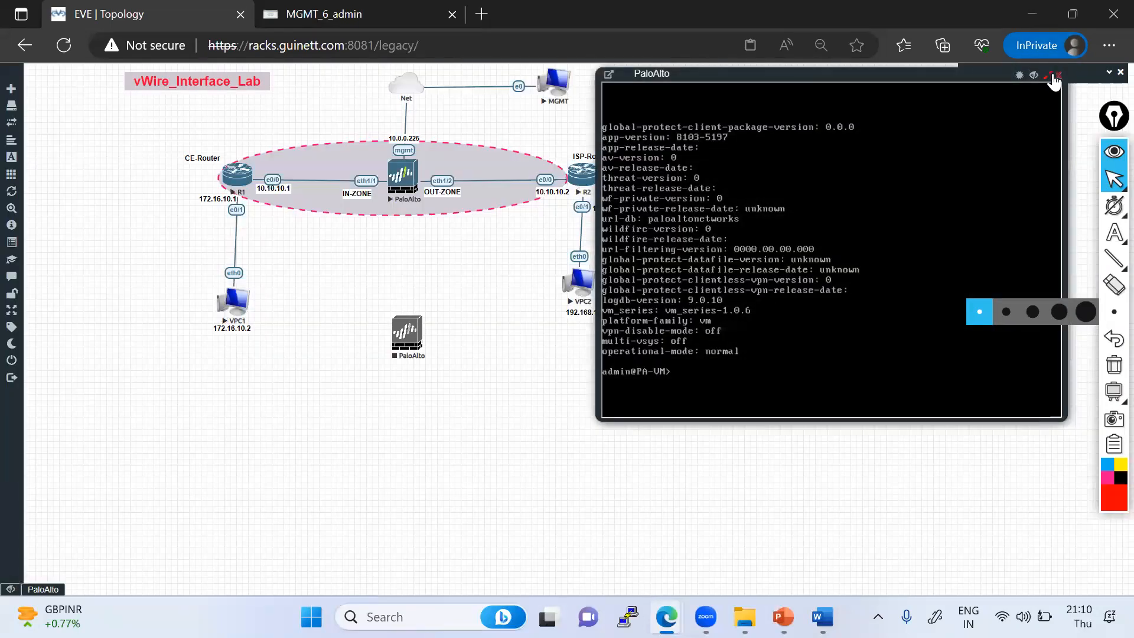
- Stop the original PaloAlto node in the topology and start the newly added PaloAlto node
{"action": "right_click", "coordinate": [408, 179]}
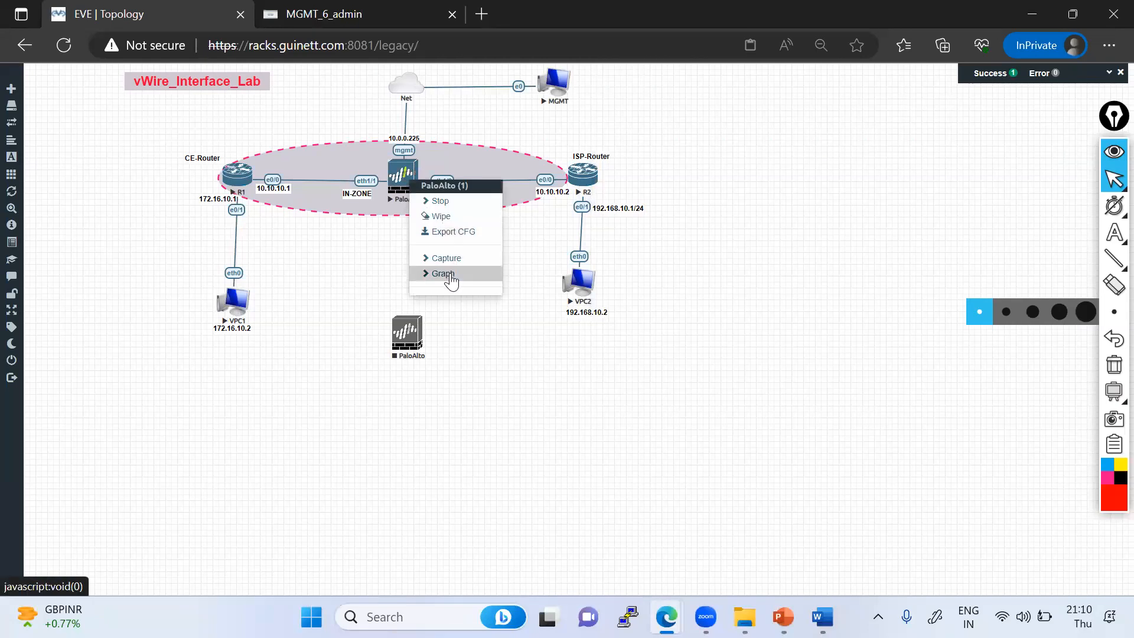
{"action": "left_click", "coordinate": [440, 217]}
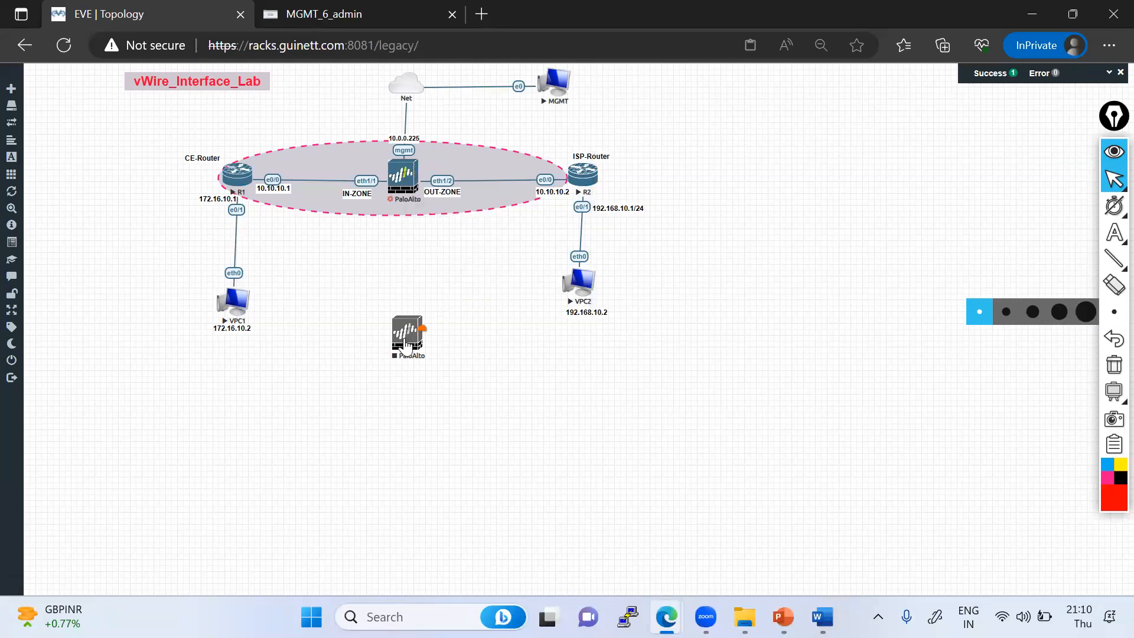
{"action": "right_click", "coordinate": [407, 346]}
{"action": "left_click", "coordinate": [462, 373]}
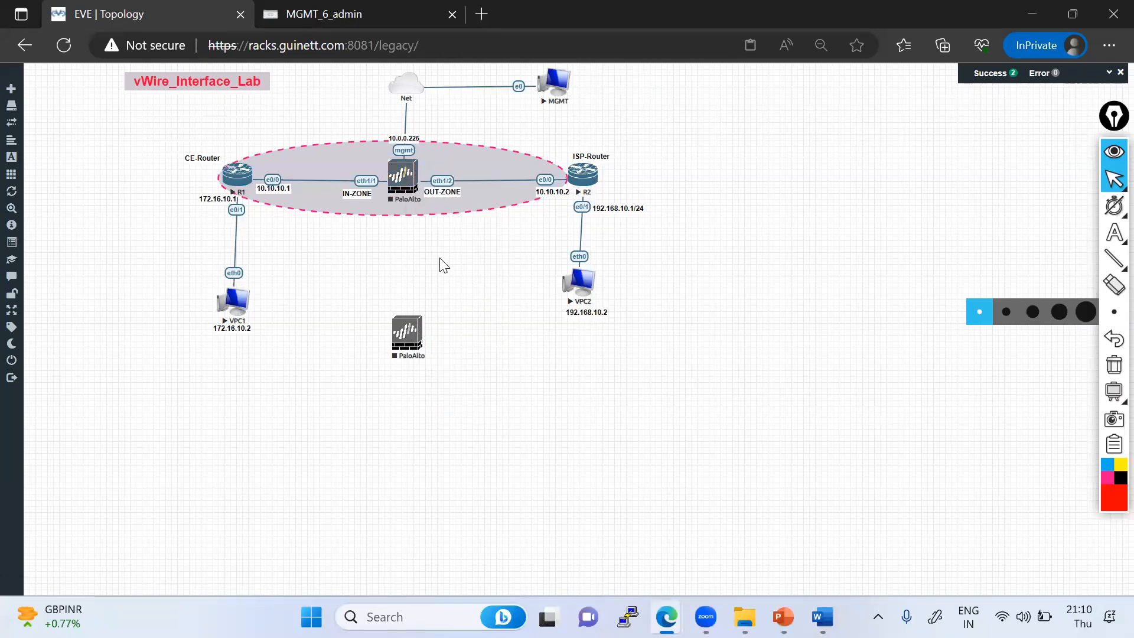
- Delete the original PaloAlto node from the topology between the two routers
{"action": "right_click", "coordinate": [407, 180]}
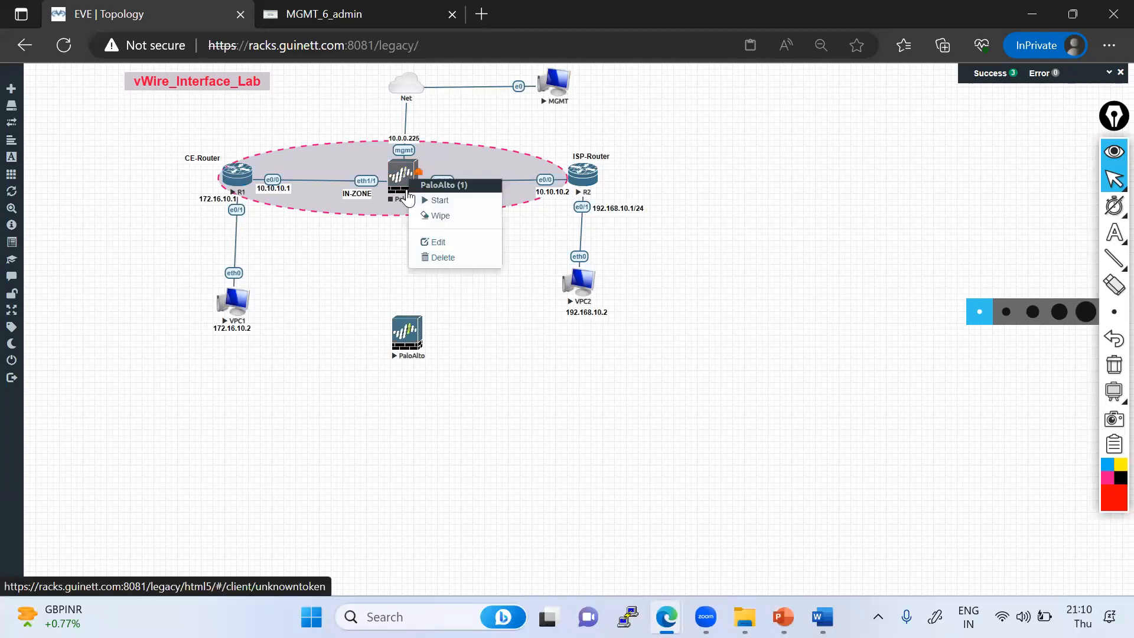
{"action": "left_click", "coordinate": [445, 255]}
{"action": "left_click", "coordinate": [527, 160]}
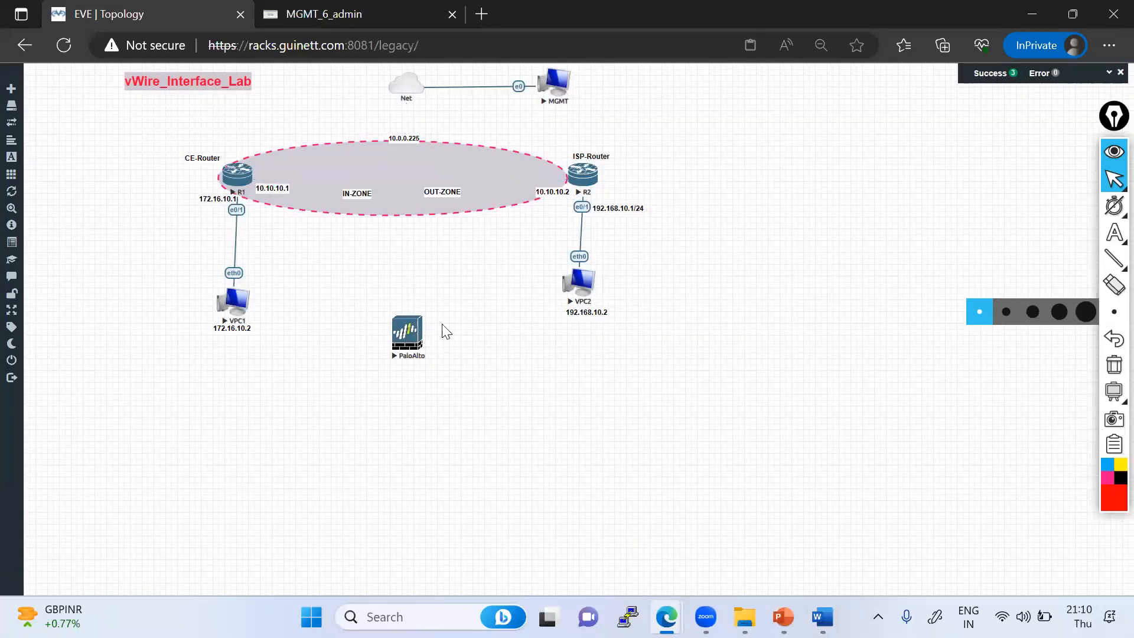
- Move the new PaloAlto node into the firewall position between CE-Router and ISP-Router
{"action": "left_click_drag", "start_coordinate": [407, 335], "coordinate": [409, 183]}
{"action": "left_click", "coordinate": [442, 336]}
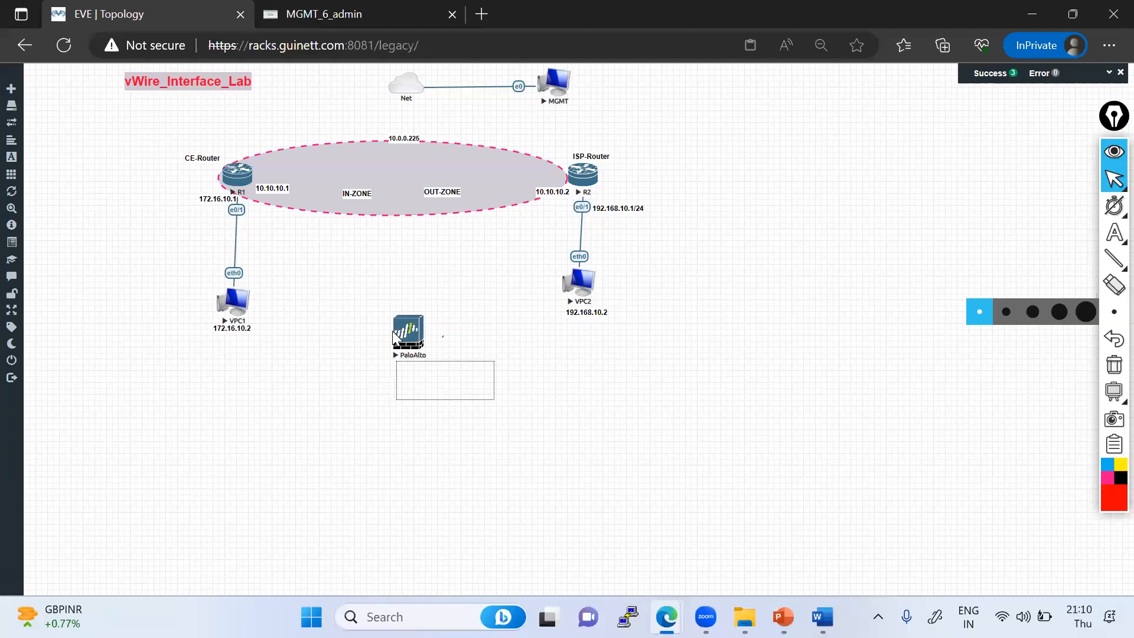
{"action": "left_click_drag", "start_coordinate": [407, 342], "coordinate": [396, 175]}
- Connect R1 e0/0 to PaloAlto eth1/1 and PaloAlto eth1/2 to R2 e0/0
{"action": "left_click_drag", "start_coordinate": [252, 177], "coordinate": [395, 191]}
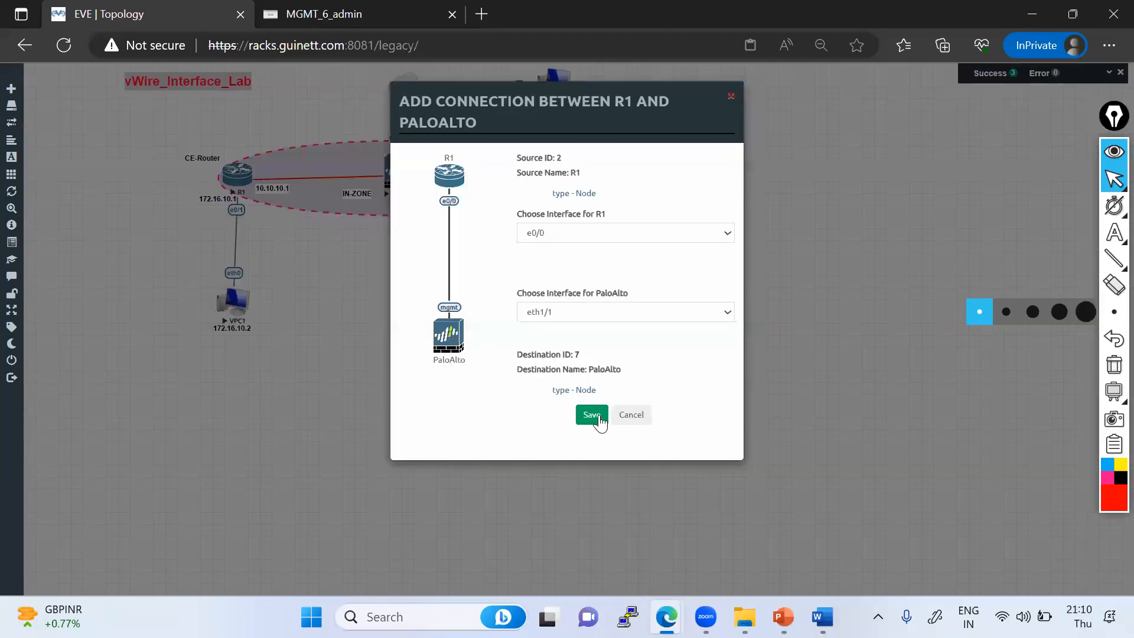
{"action": "left_click", "coordinate": [598, 416]}
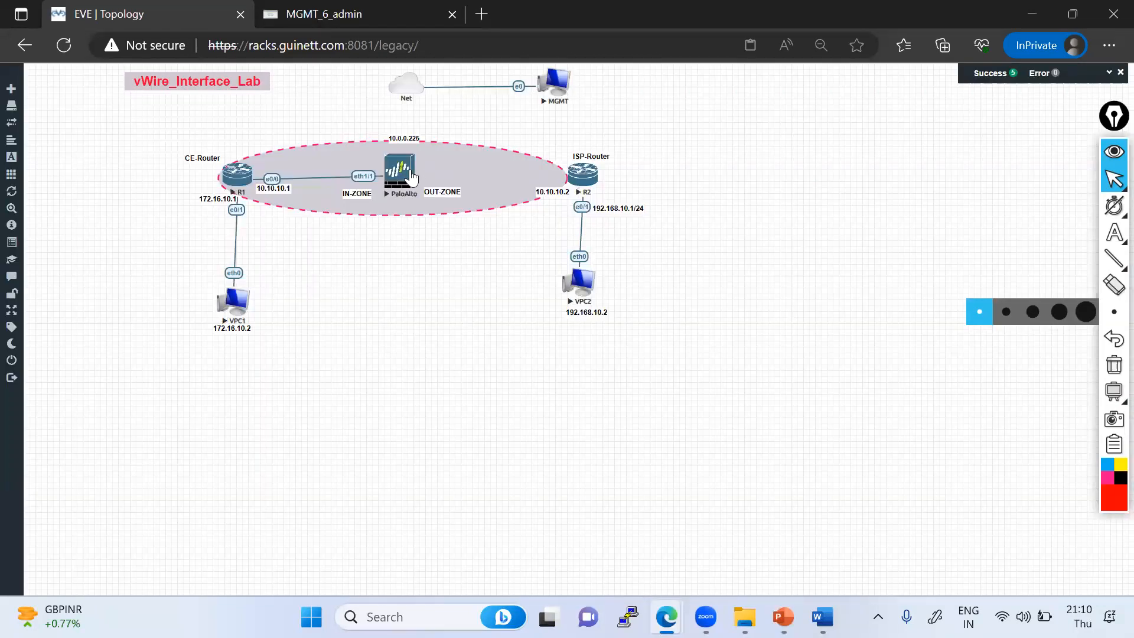
{"action": "left_click_drag", "start_coordinate": [417, 171], "coordinate": [582, 194]}
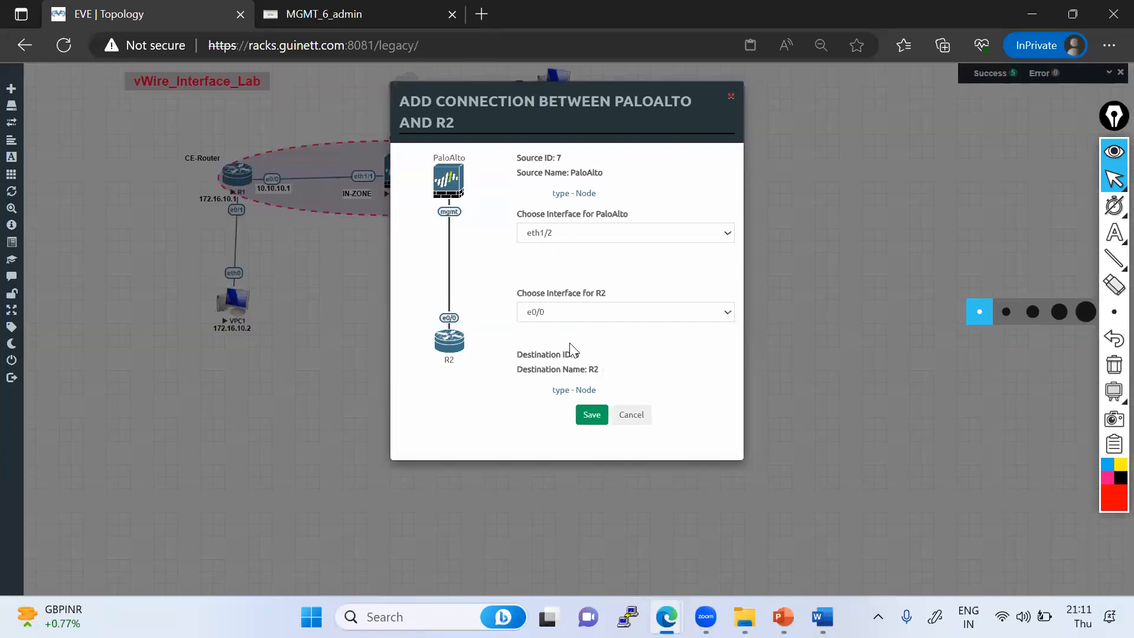
{"action": "left_click", "coordinate": [596, 415]}
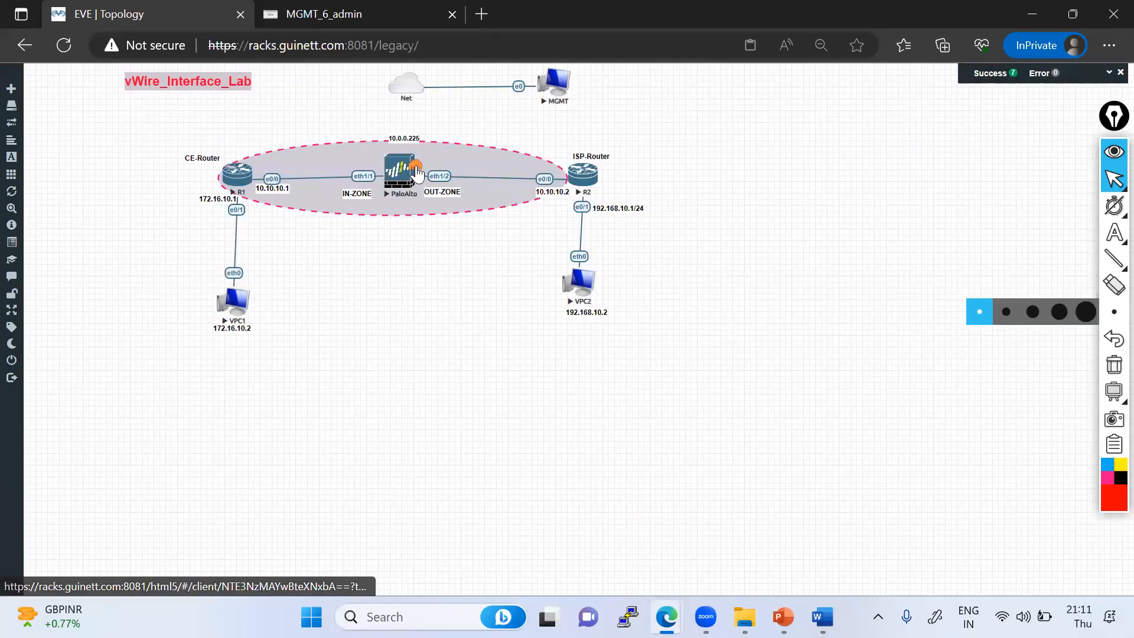
- Connect the new PaloAlto node's management interface to the Net cloud
{"action": "left_click_drag", "start_coordinate": [416, 168], "coordinate": [413, 97]}
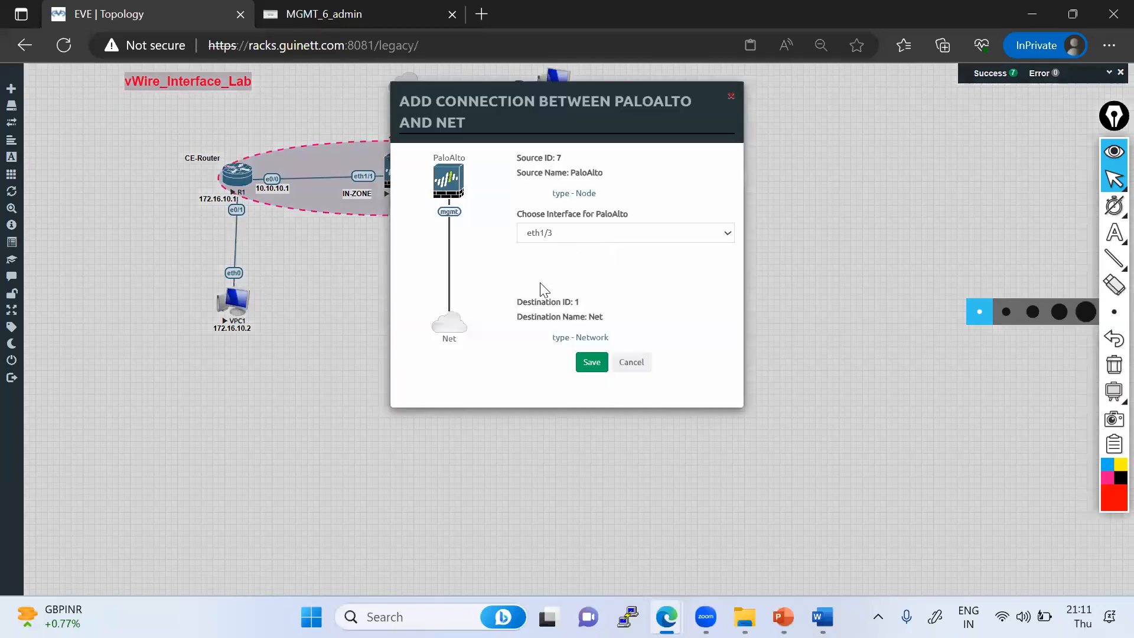
{"action": "left_click", "coordinate": [542, 282]}
{"action": "left_click", "coordinate": [589, 358]}
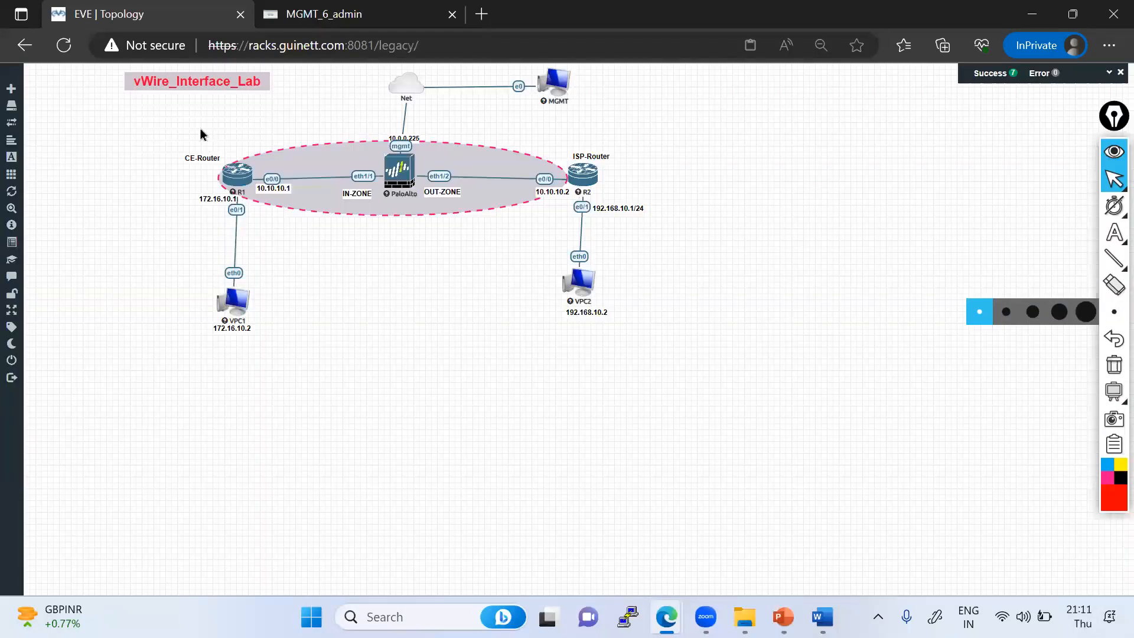
{"action": "left_click_drag", "start_coordinate": [144, 79], "coordinate": [753, 91]}
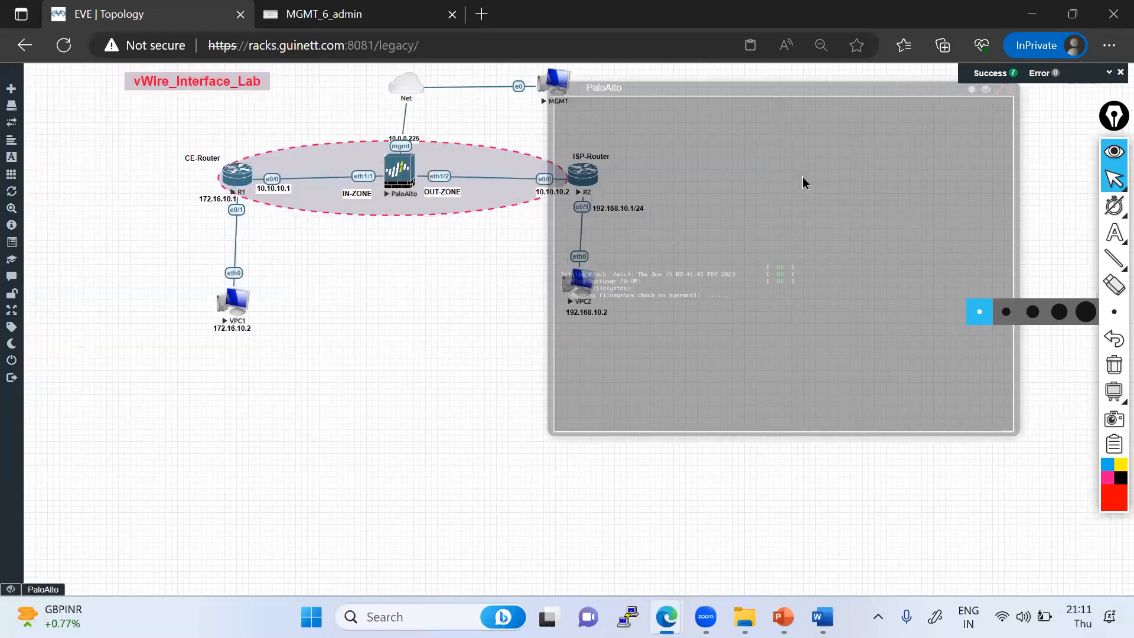